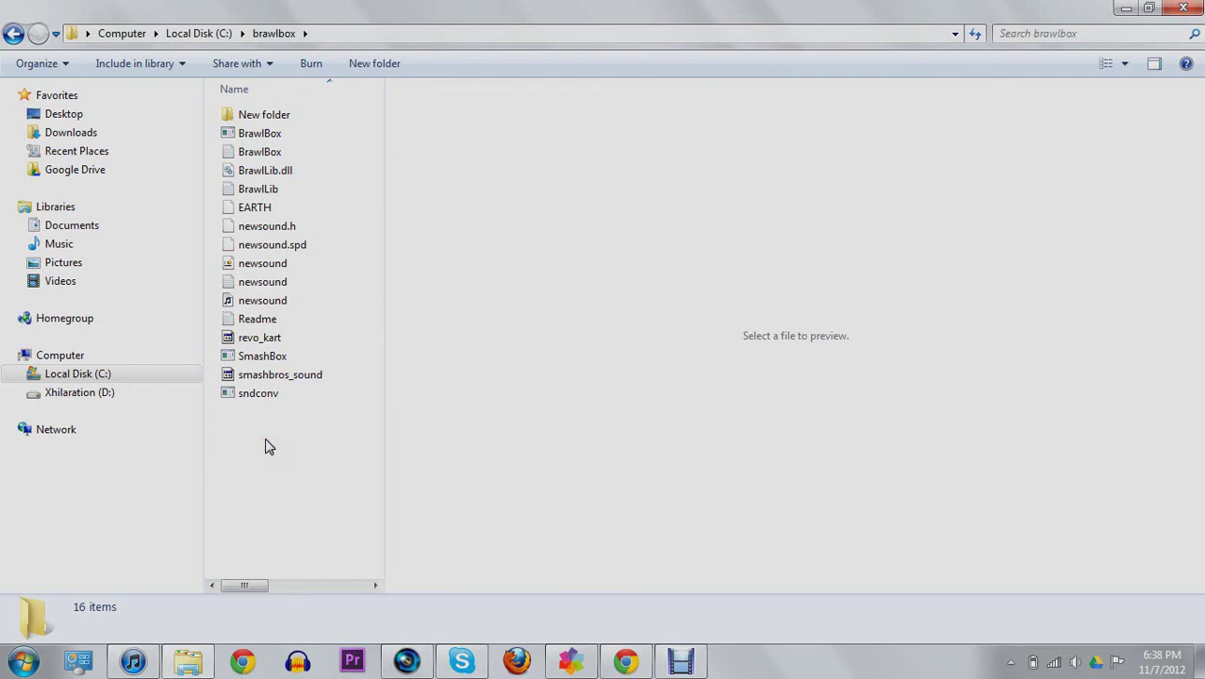
click(271, 358)
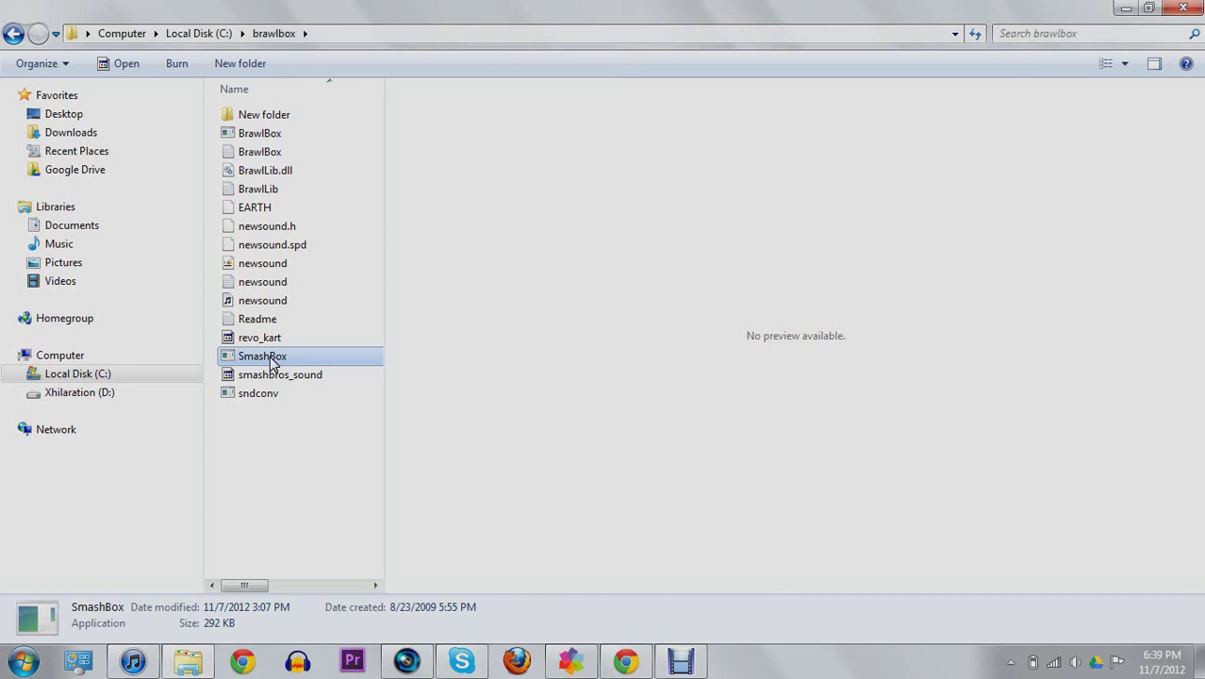
click(247, 422)
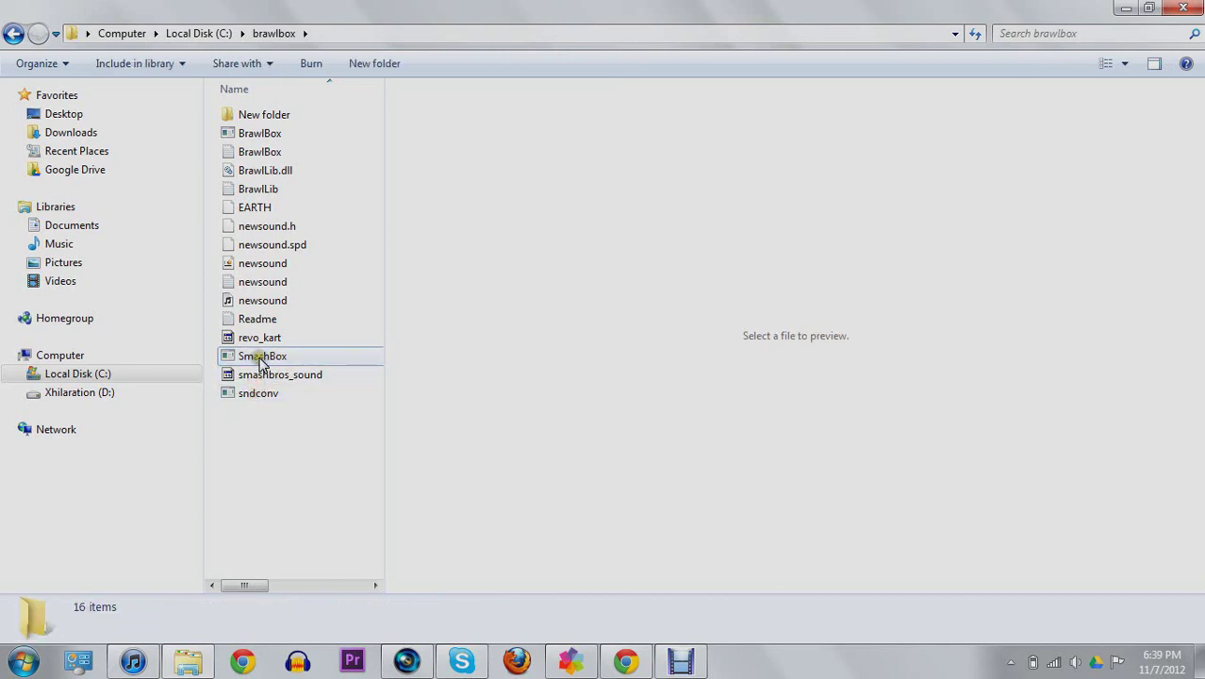
click(262, 359)
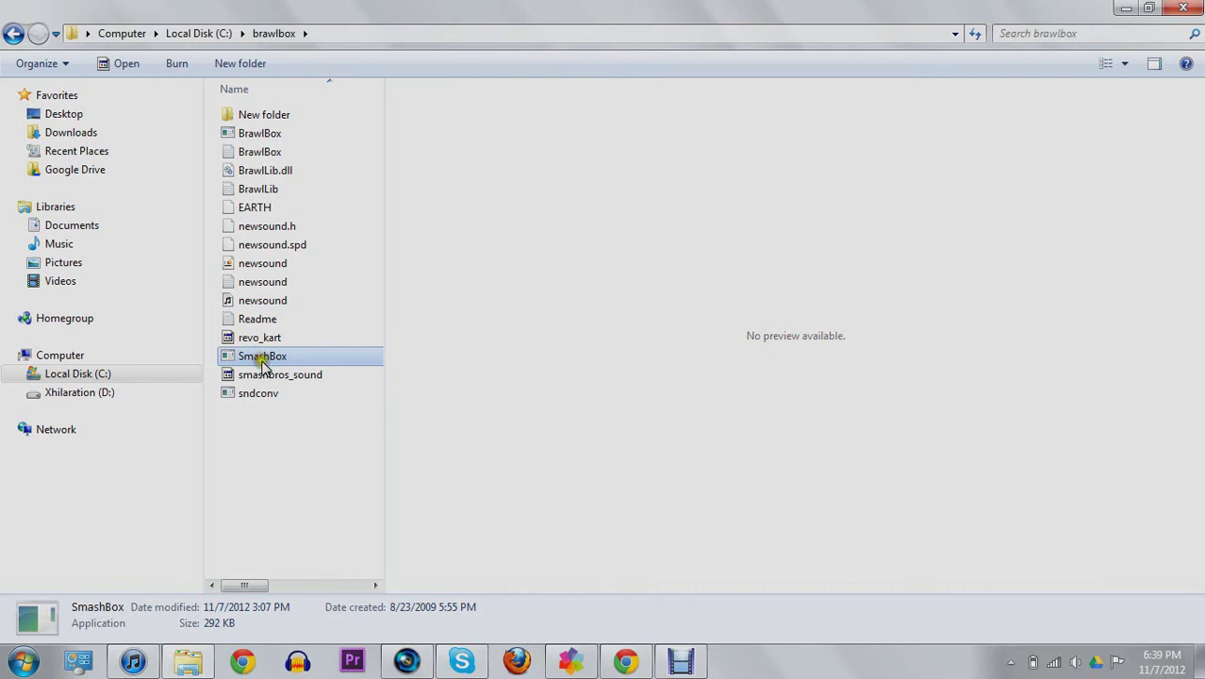
click(283, 443)
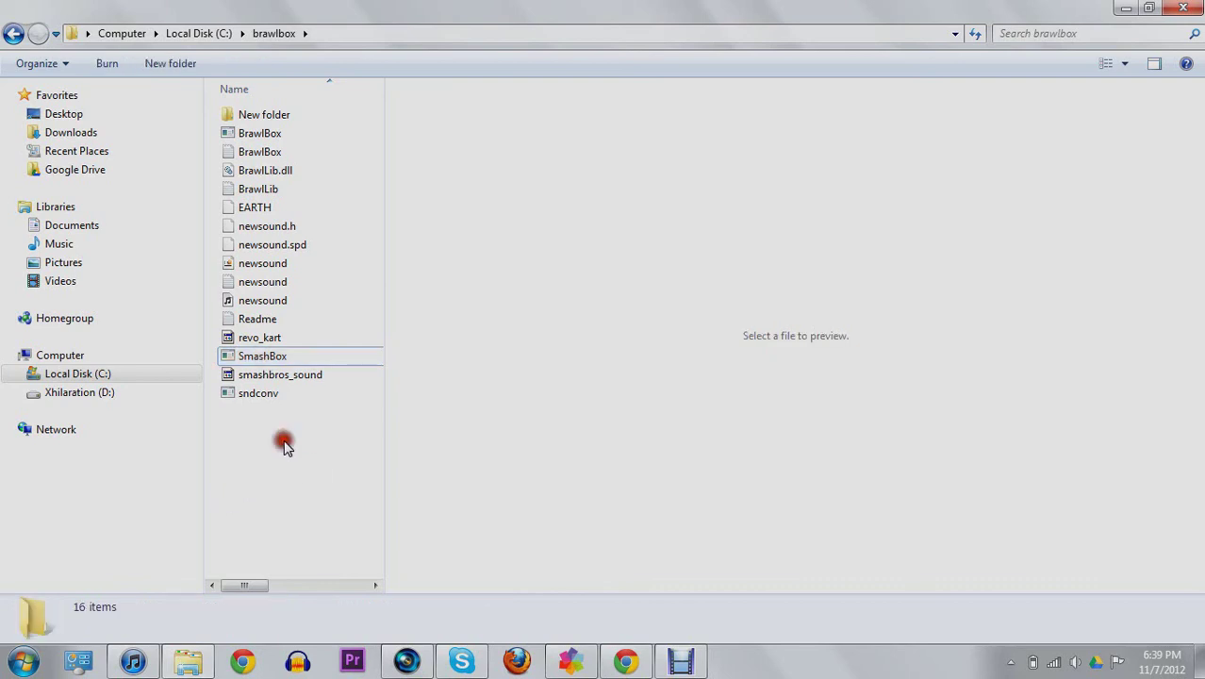
Step: Launch SmashBox from the brawlbox folder and open the smashbros_sound file in it
double_click(273, 357)
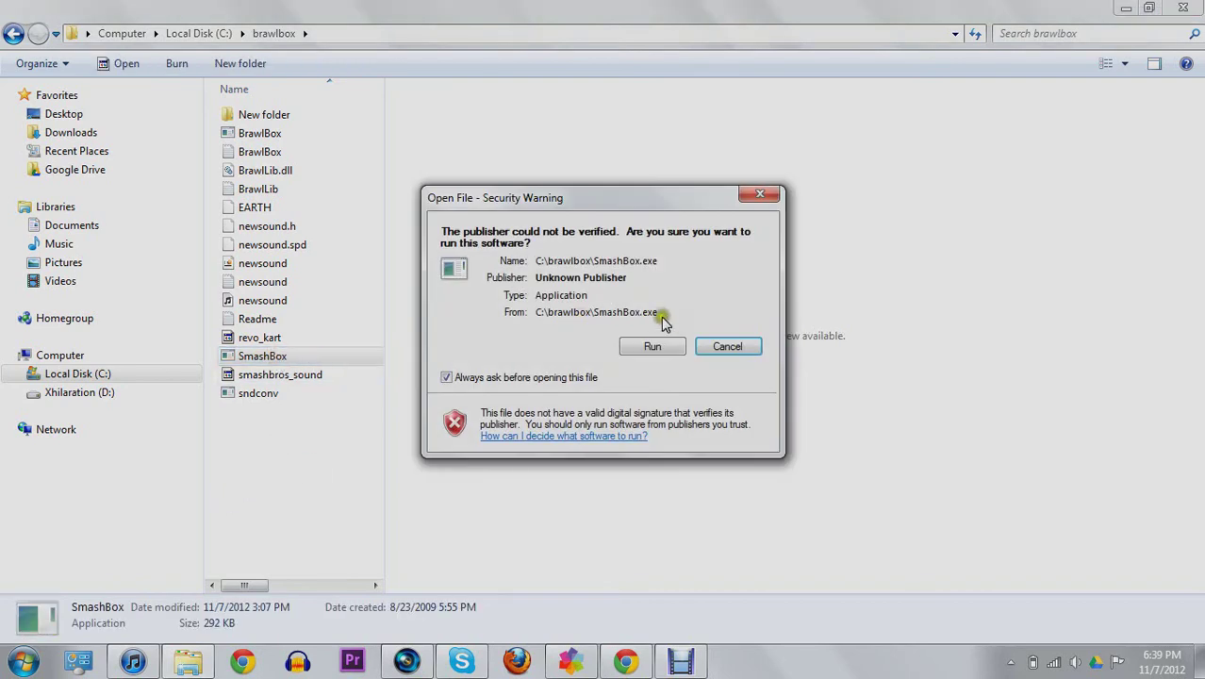
click(643, 348)
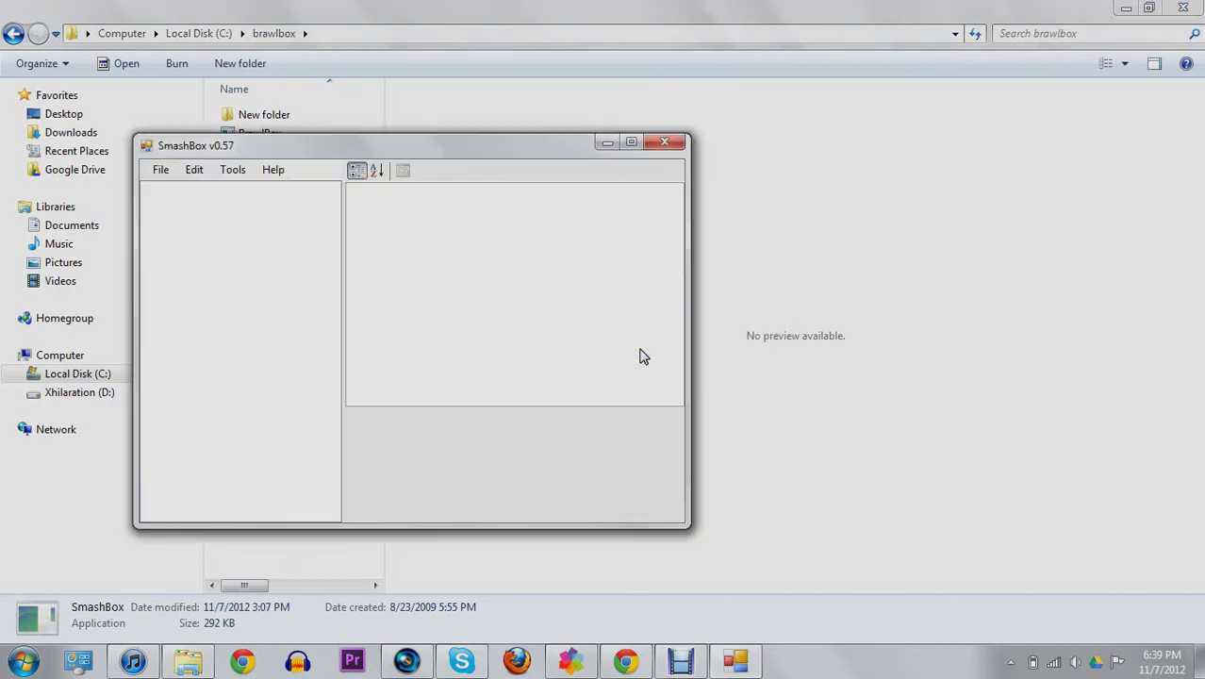
click(158, 171)
click(183, 189)
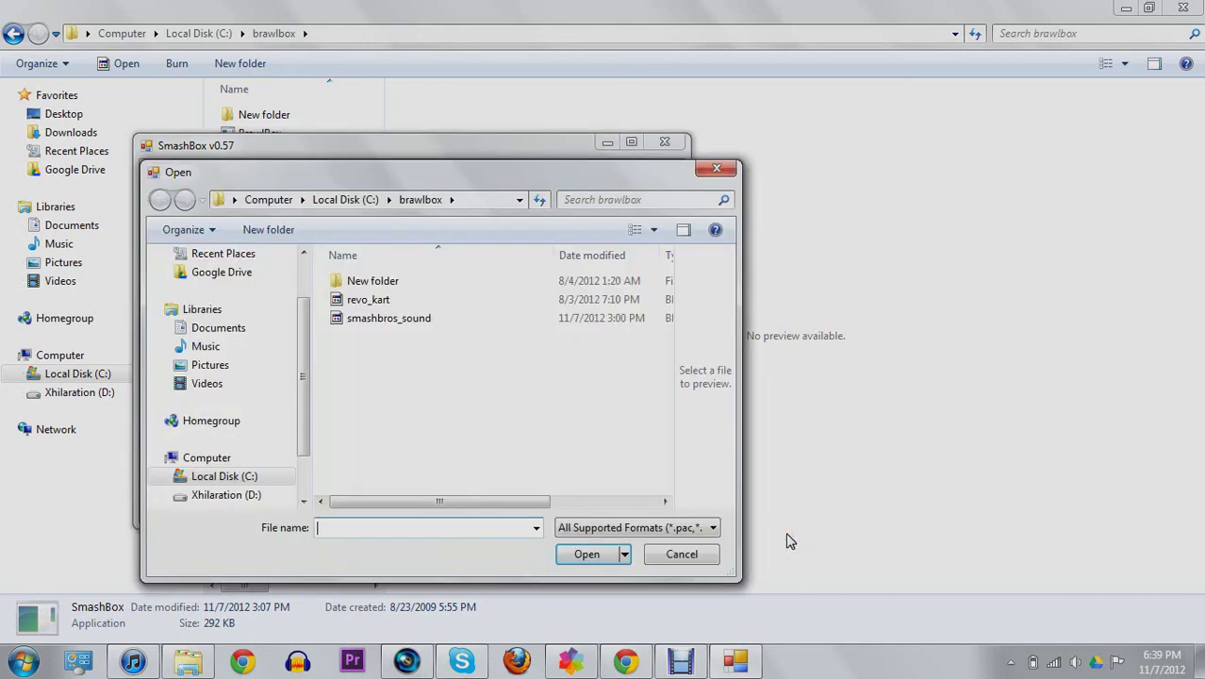
click(445, 396)
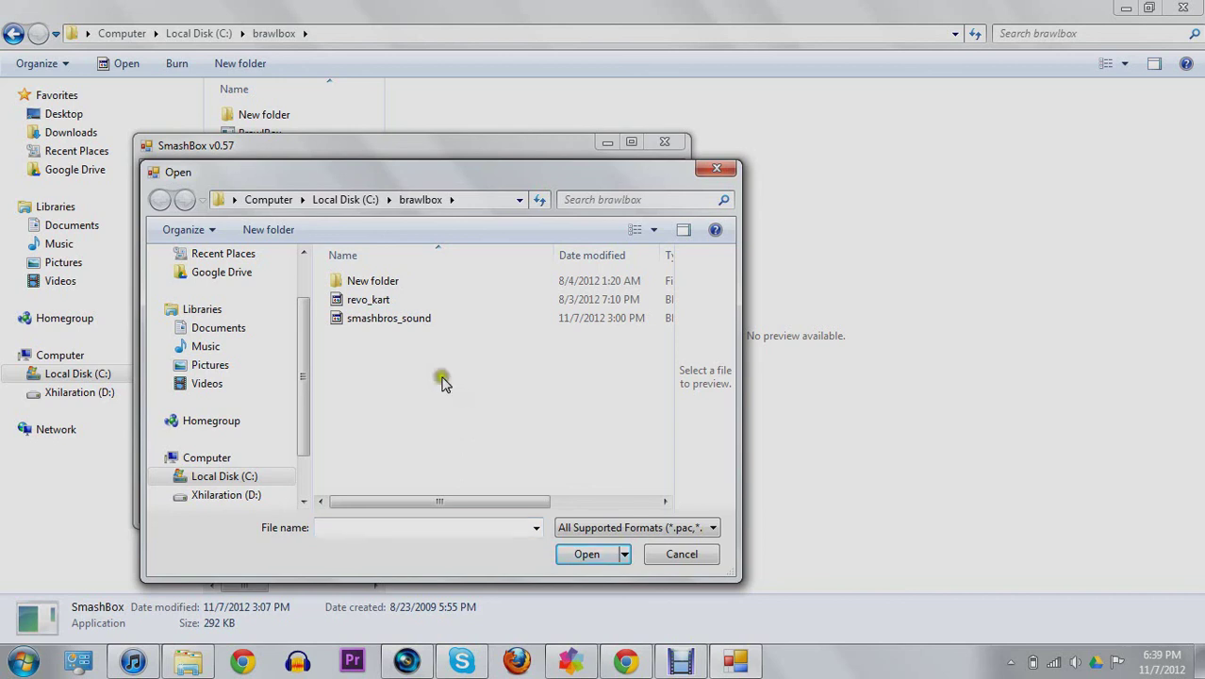
double_click(380, 320)
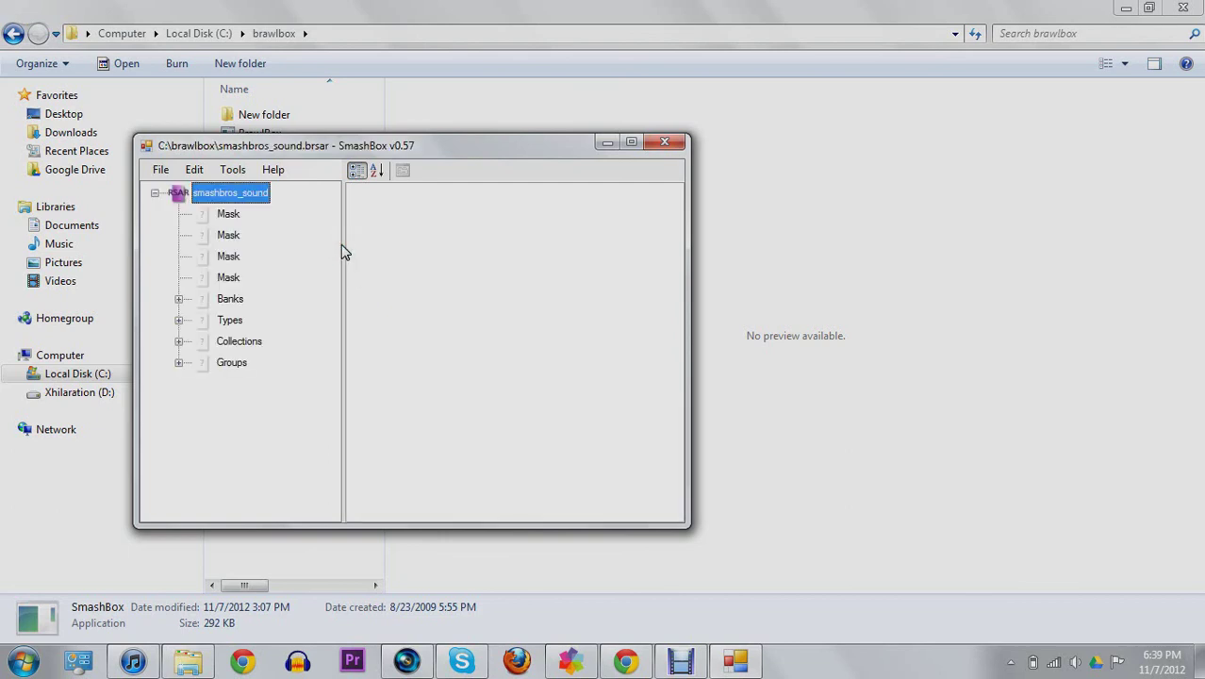
Step: Expand Groups down through snd_group_joucyu and 0x2FC to its Waves, widening the tree to show full names
click(179, 362)
click(201, 214)
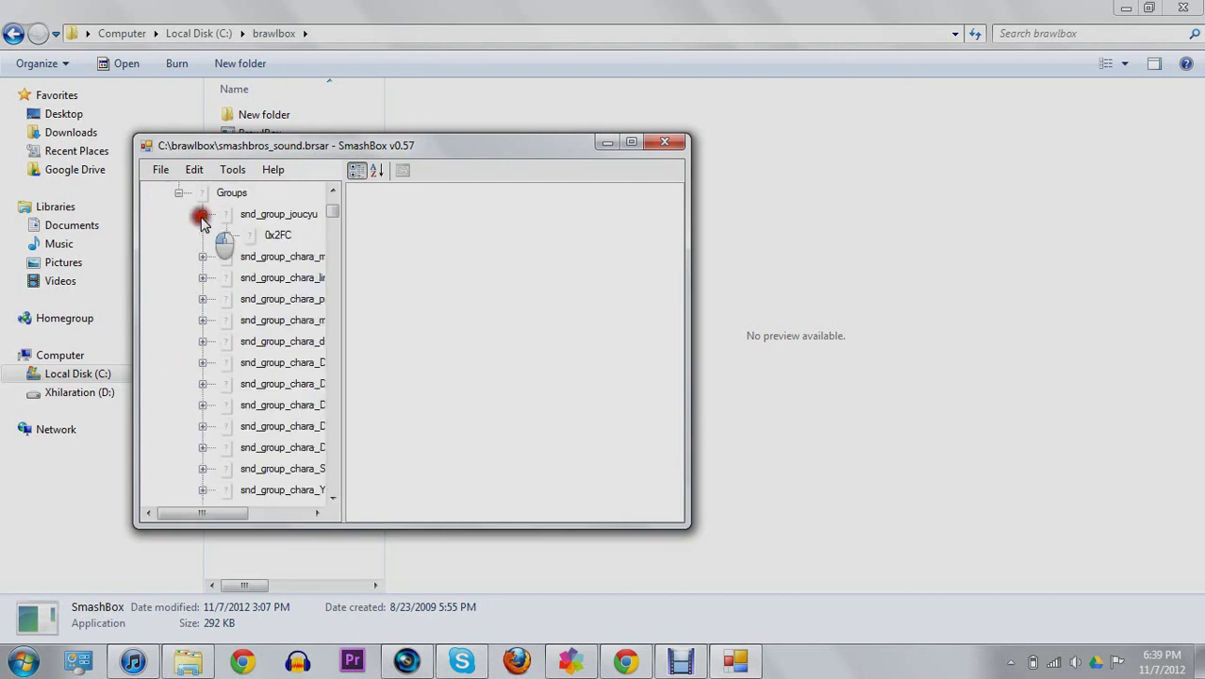
click(227, 235)
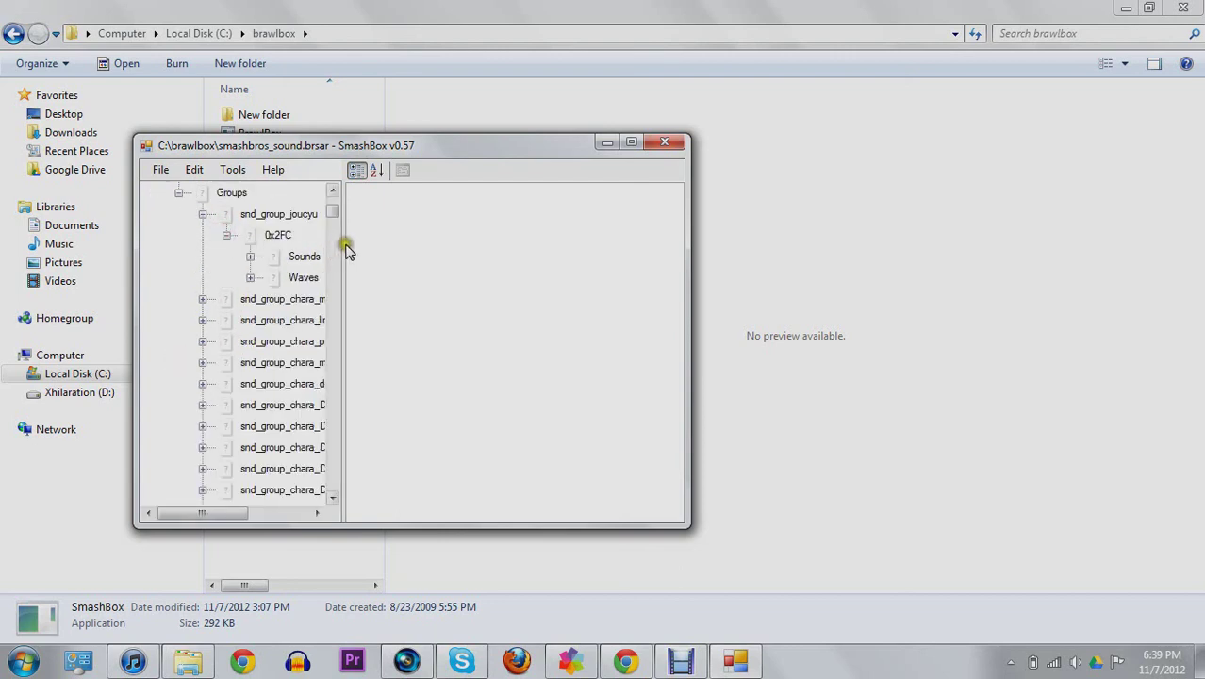
drag(344, 242, 544, 247)
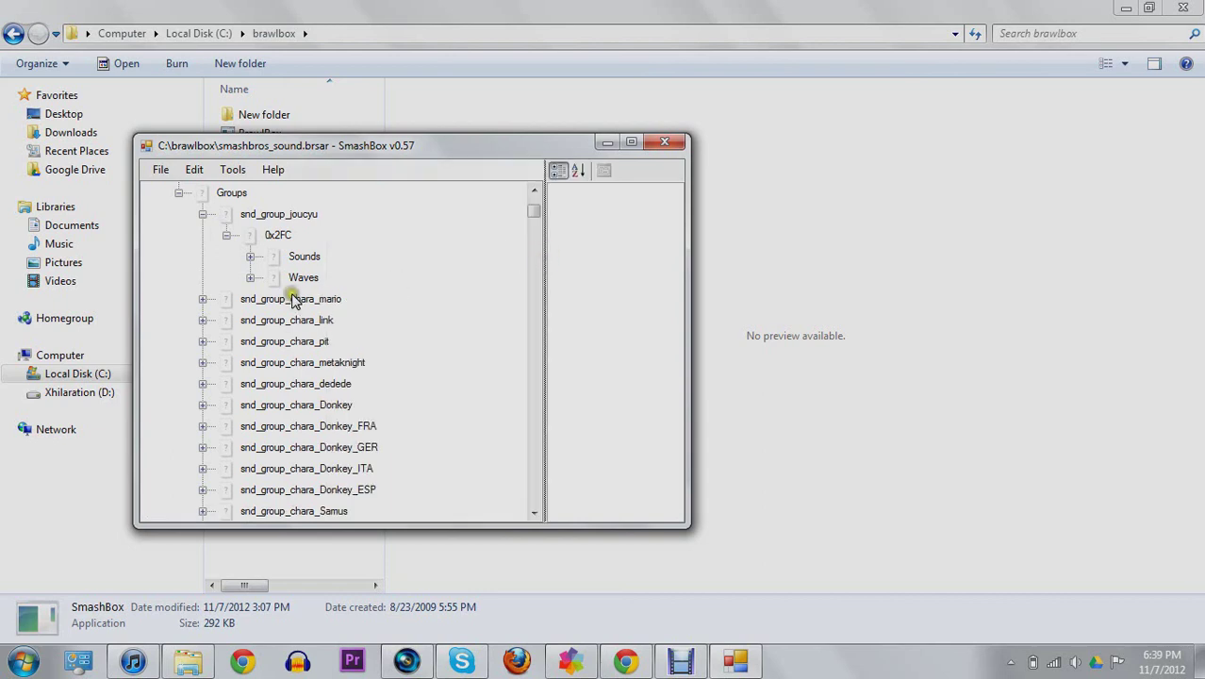
click(250, 278)
Step: View the properties of Wave0, continue past the error, and return to the Waves node of snd_group_joucyu
click(312, 212)
click(532, 217)
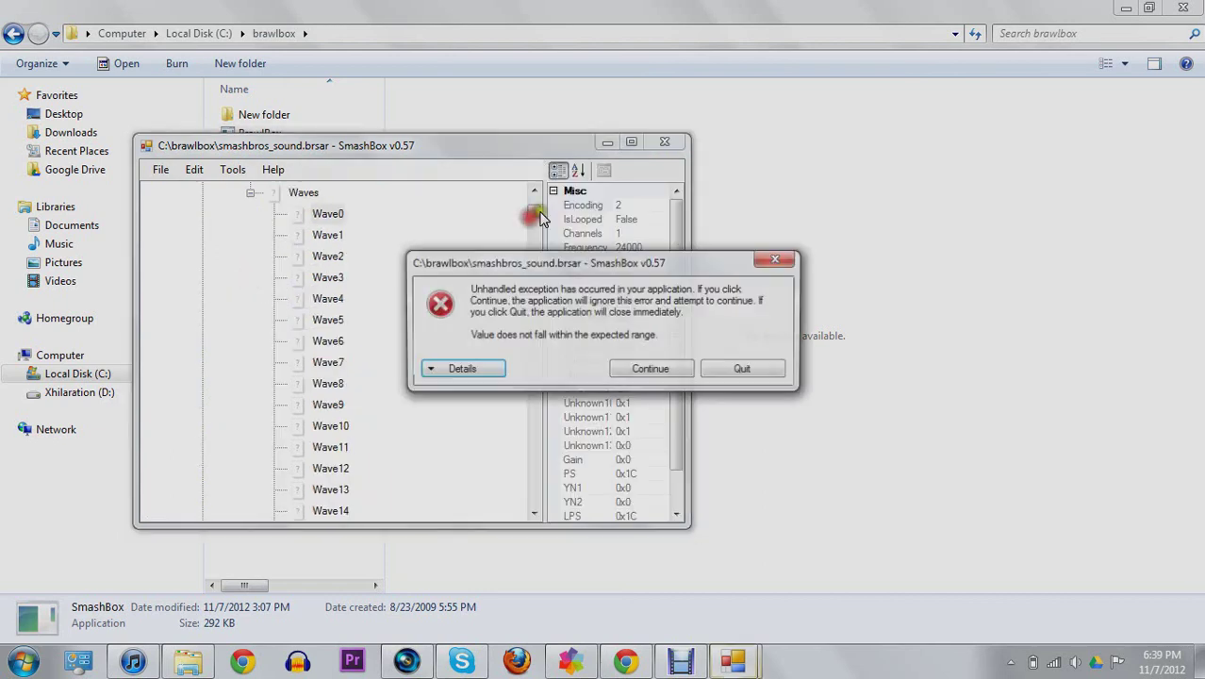
click(651, 367)
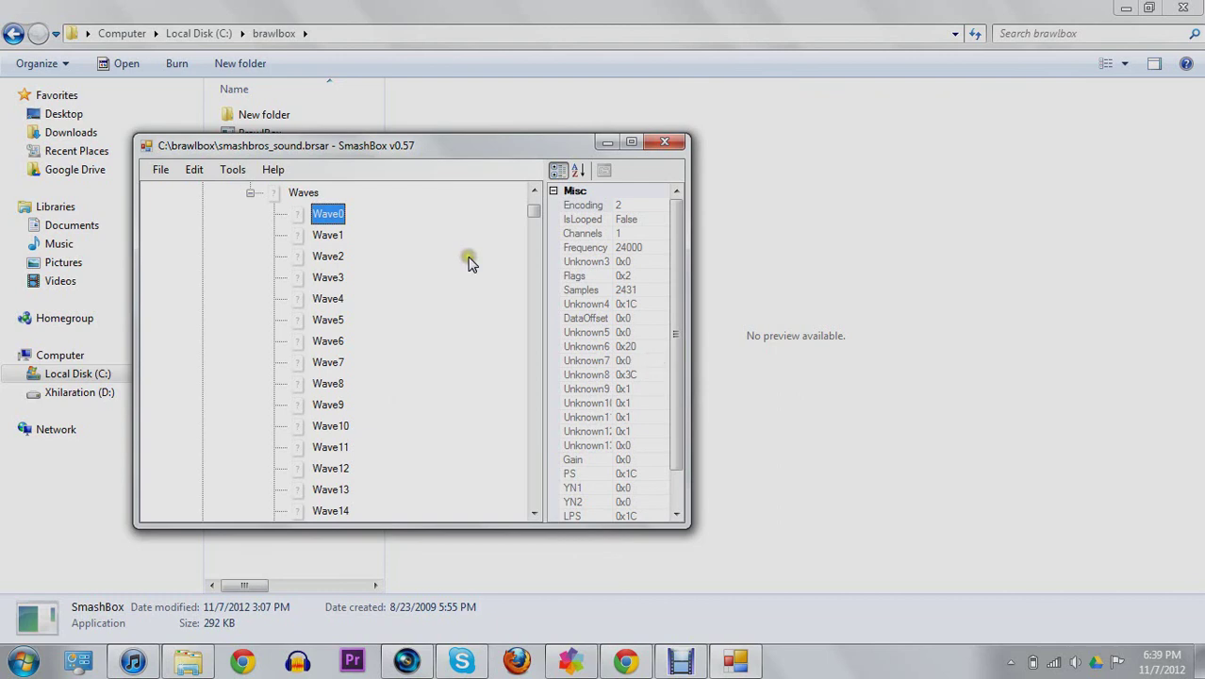
click(301, 193)
click(533, 192)
click(532, 192)
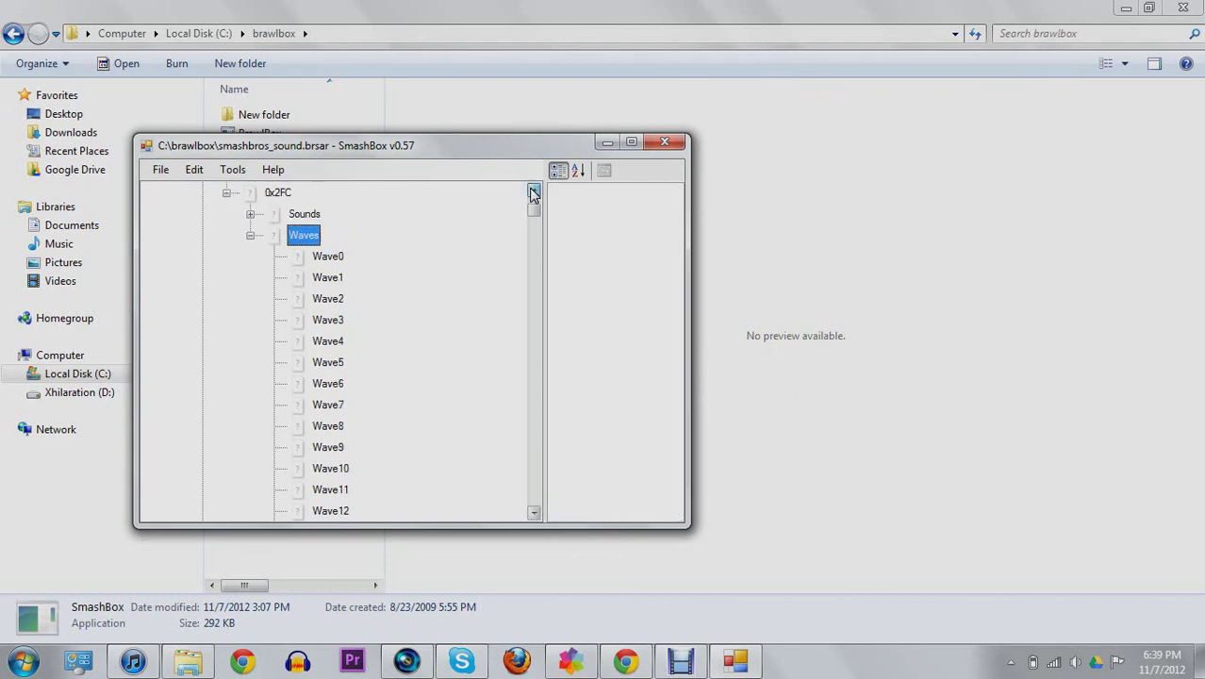
click(532, 193)
click(533, 193)
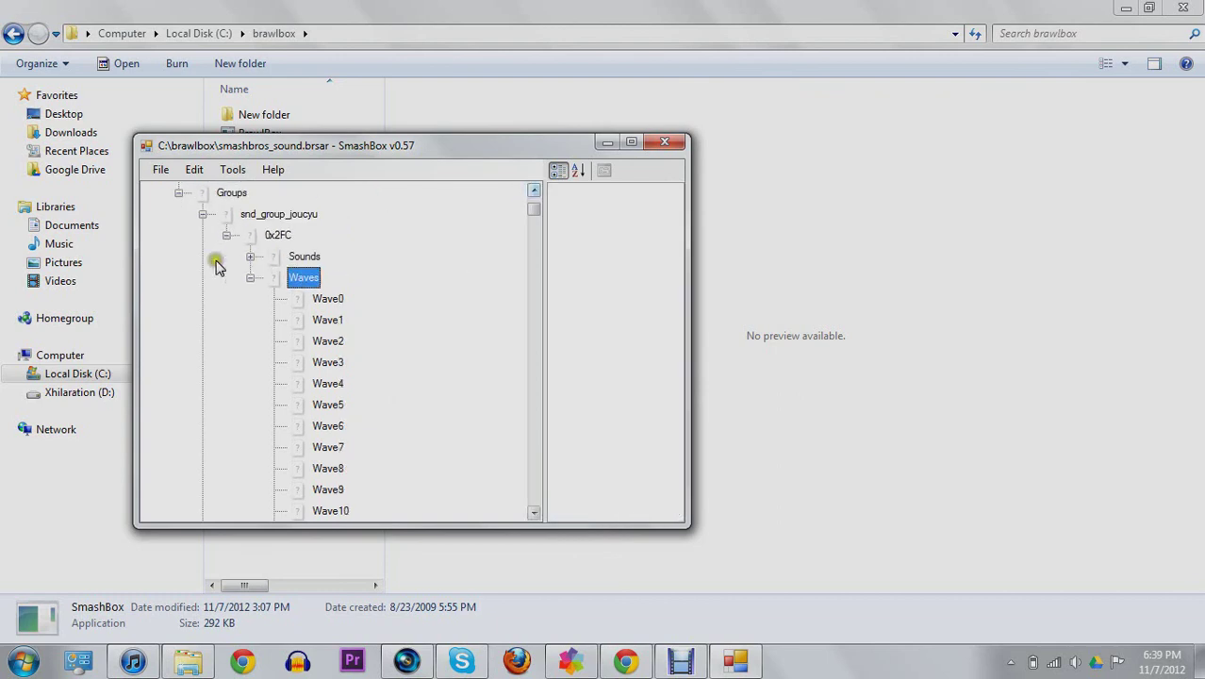
Step: View the properties of snd_group_joucyu and its Wave0, closing the error dialog and reselecting Waves
click(273, 215)
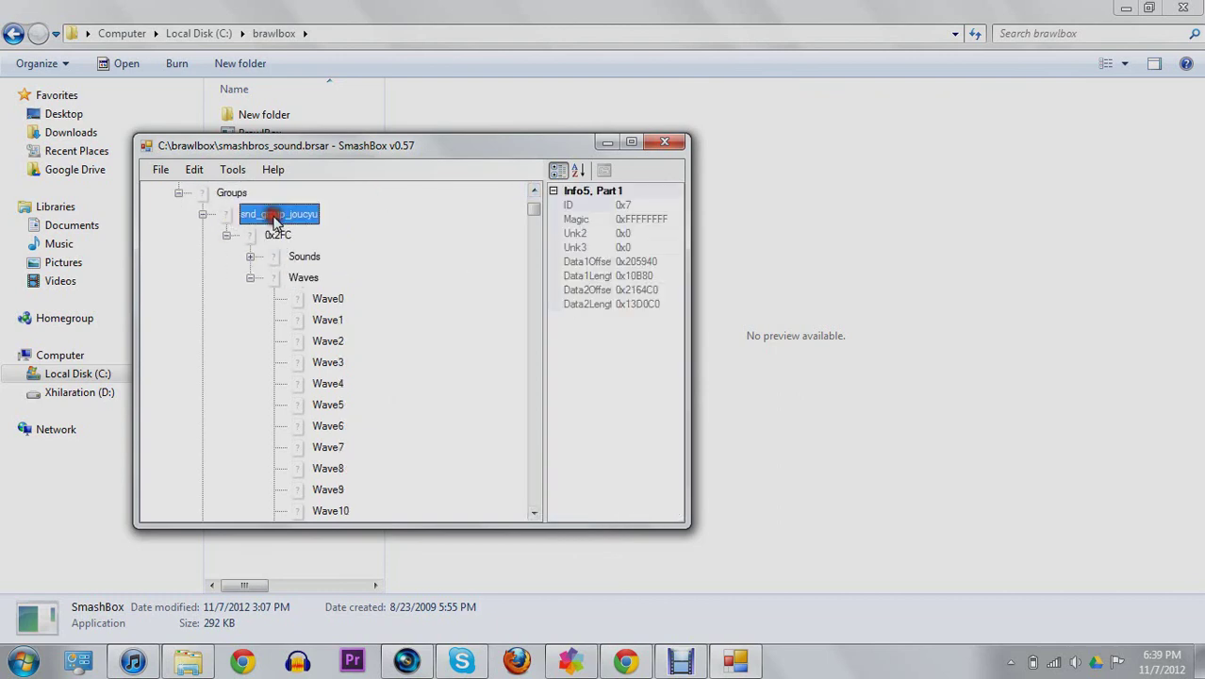
click(321, 300)
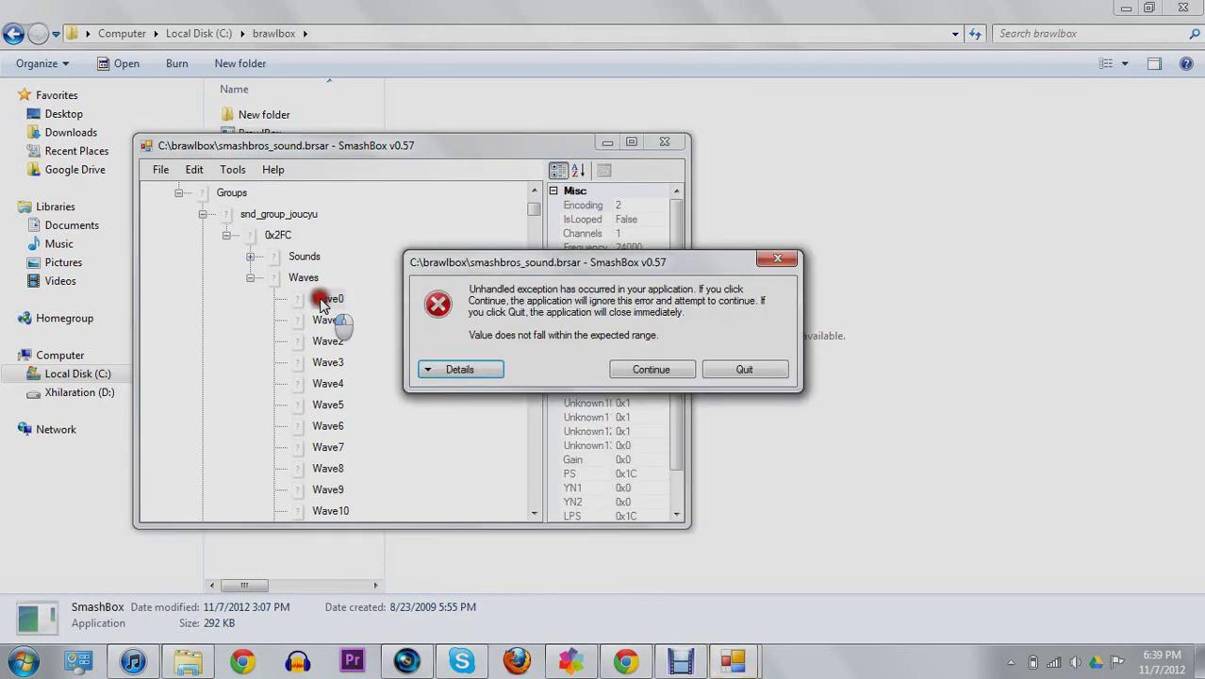
click(768, 260)
click(296, 276)
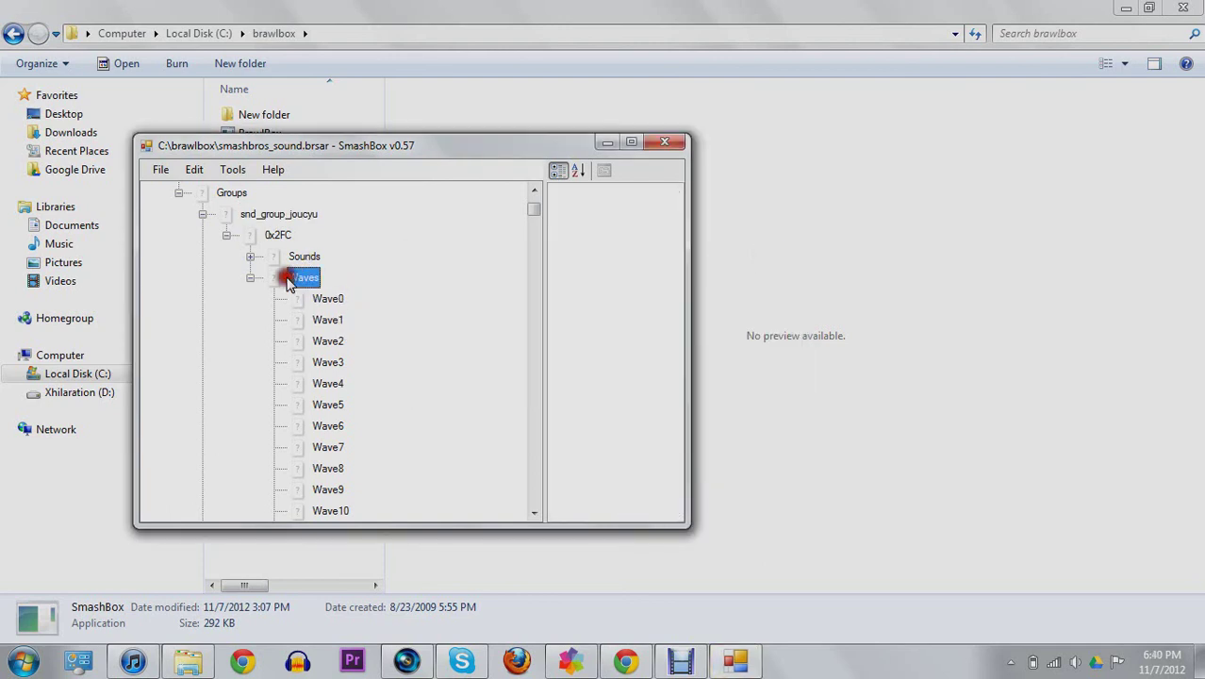
Step: Examine the list of entries under Sounds in 0x2FC, and collapse it again
click(303, 257)
click(251, 258)
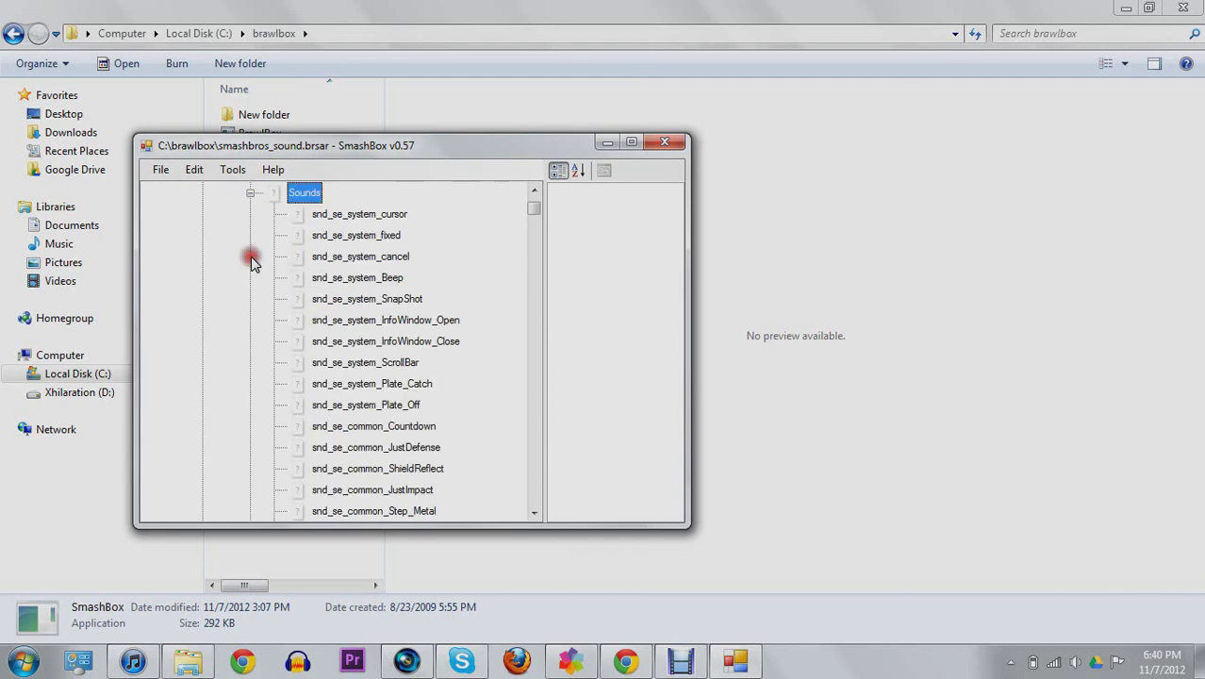
click(249, 195)
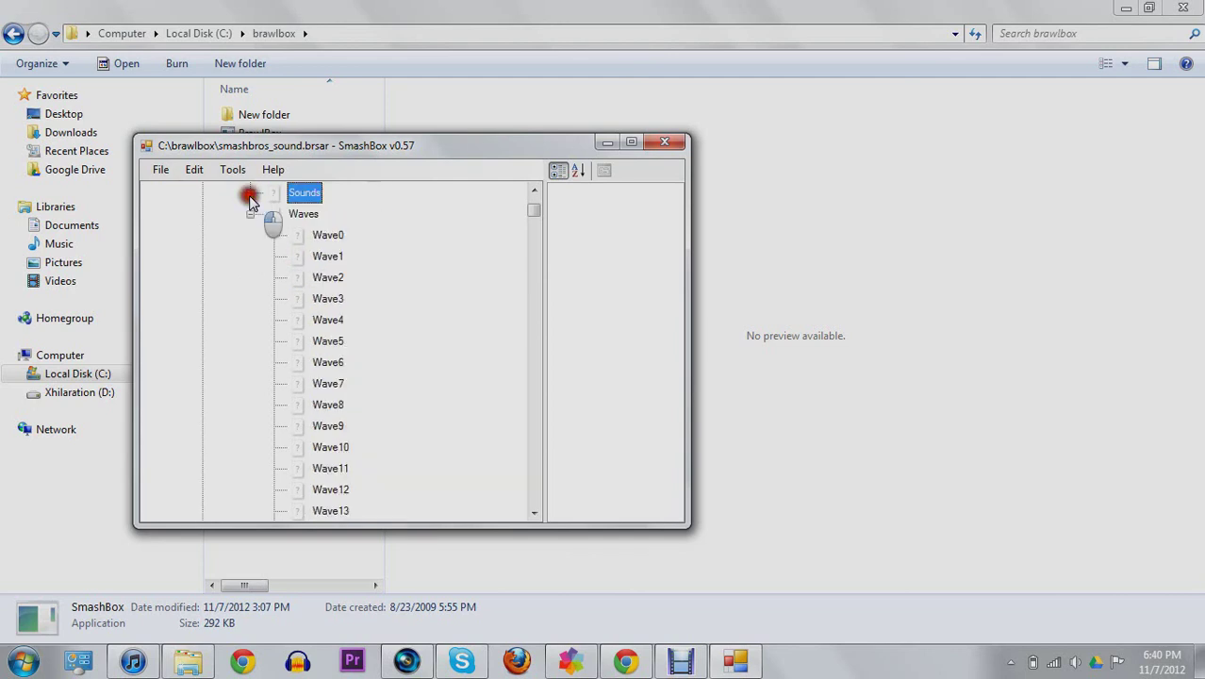
click(534, 193)
Step: View the properties of Wave0 and Wave1, continuing past the error dialog each time
click(320, 364)
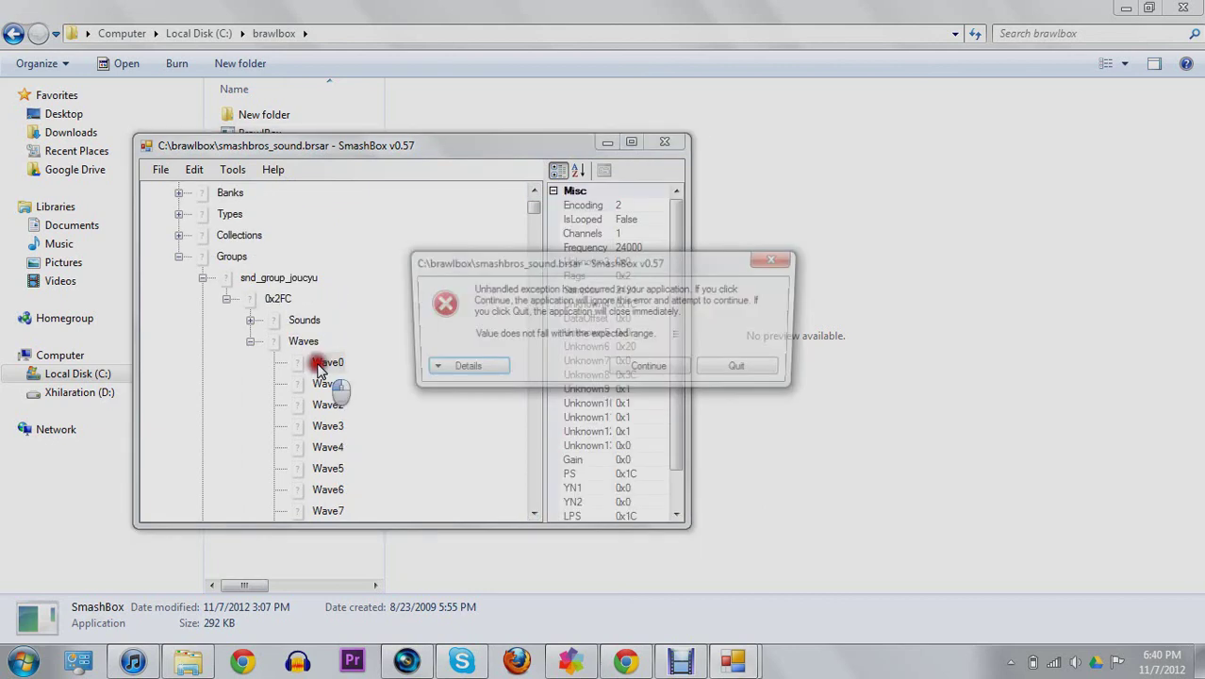
click(630, 369)
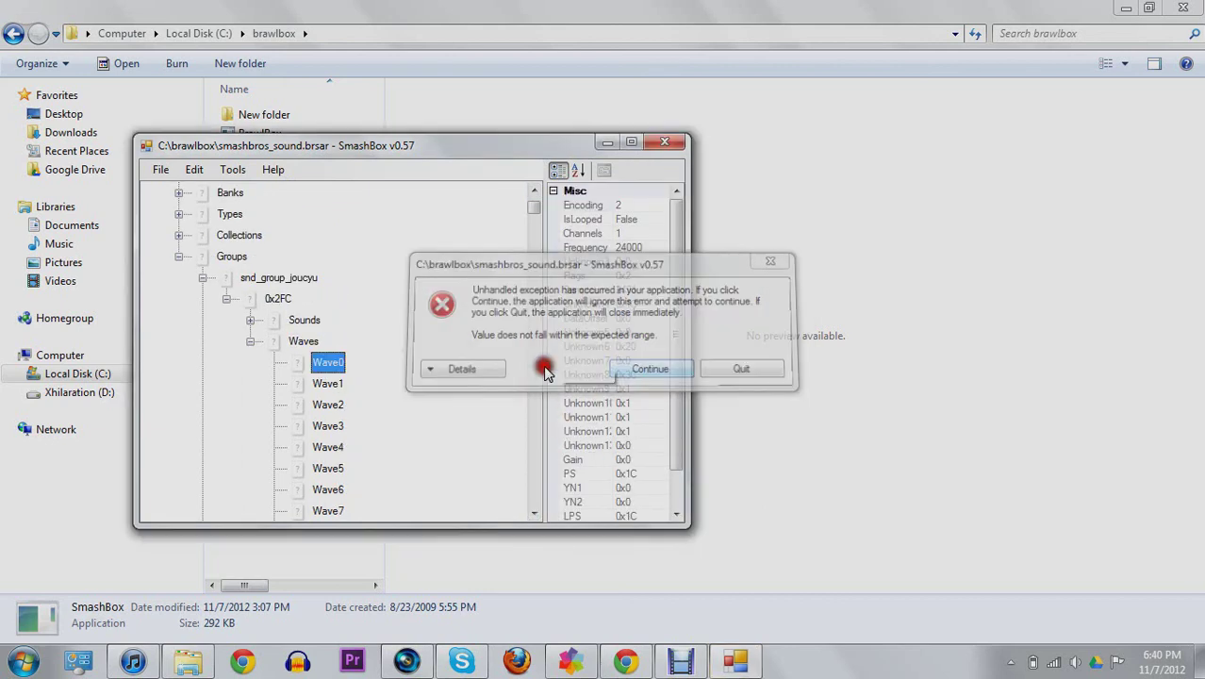
click(330, 364)
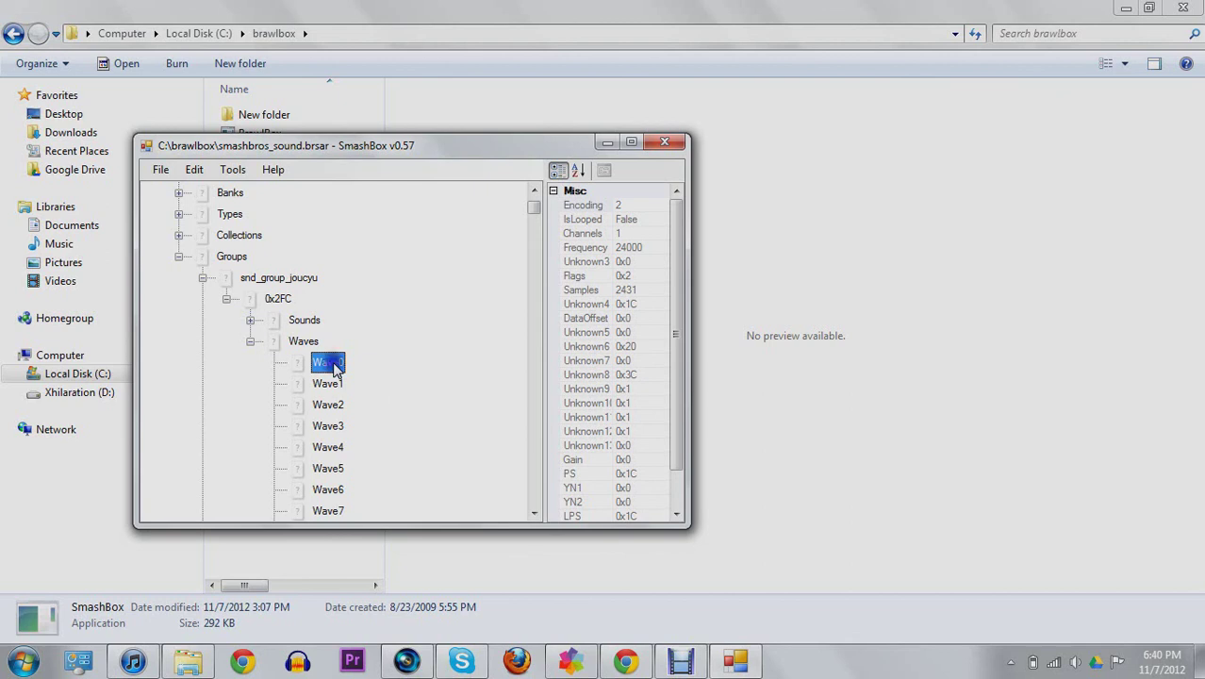
click(332, 384)
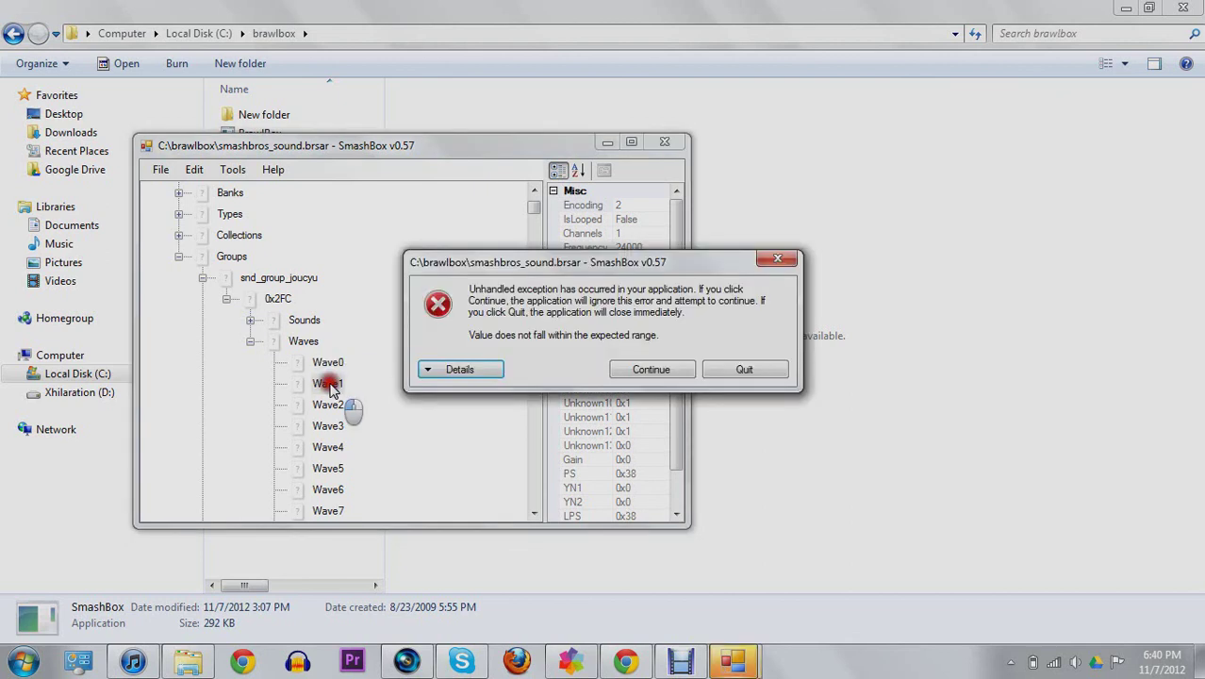
click(665, 369)
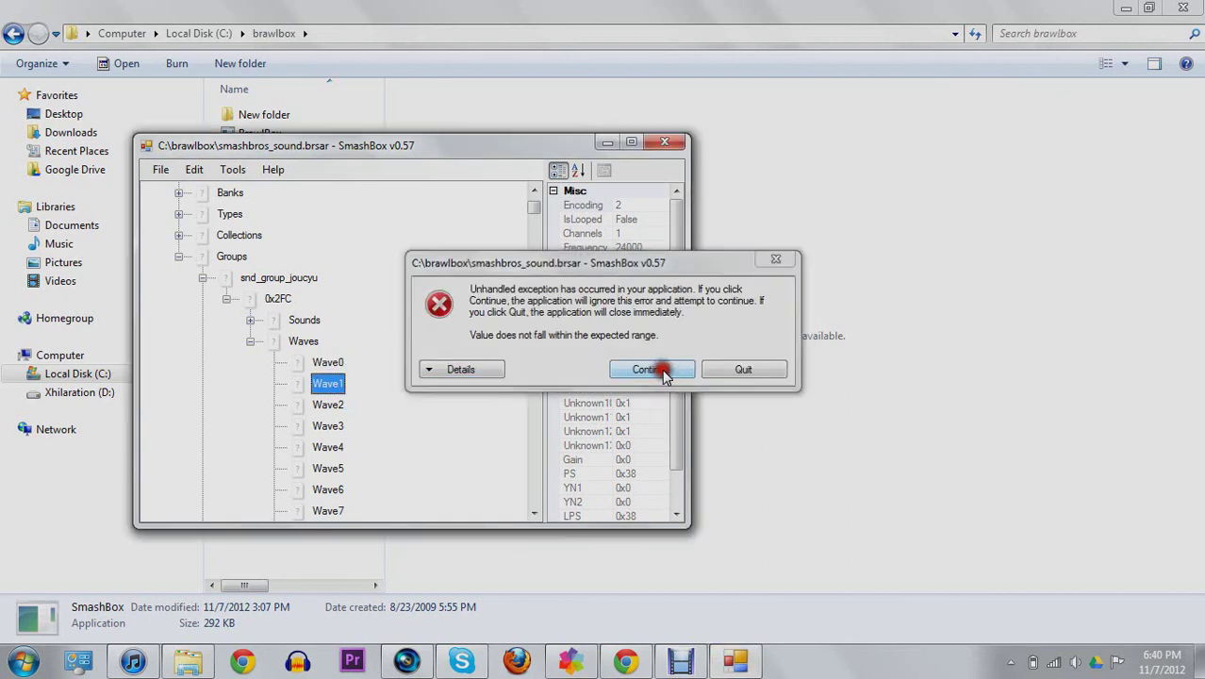
Step: Select Wave2, show the error's exception details, and close the error dialog
click(336, 405)
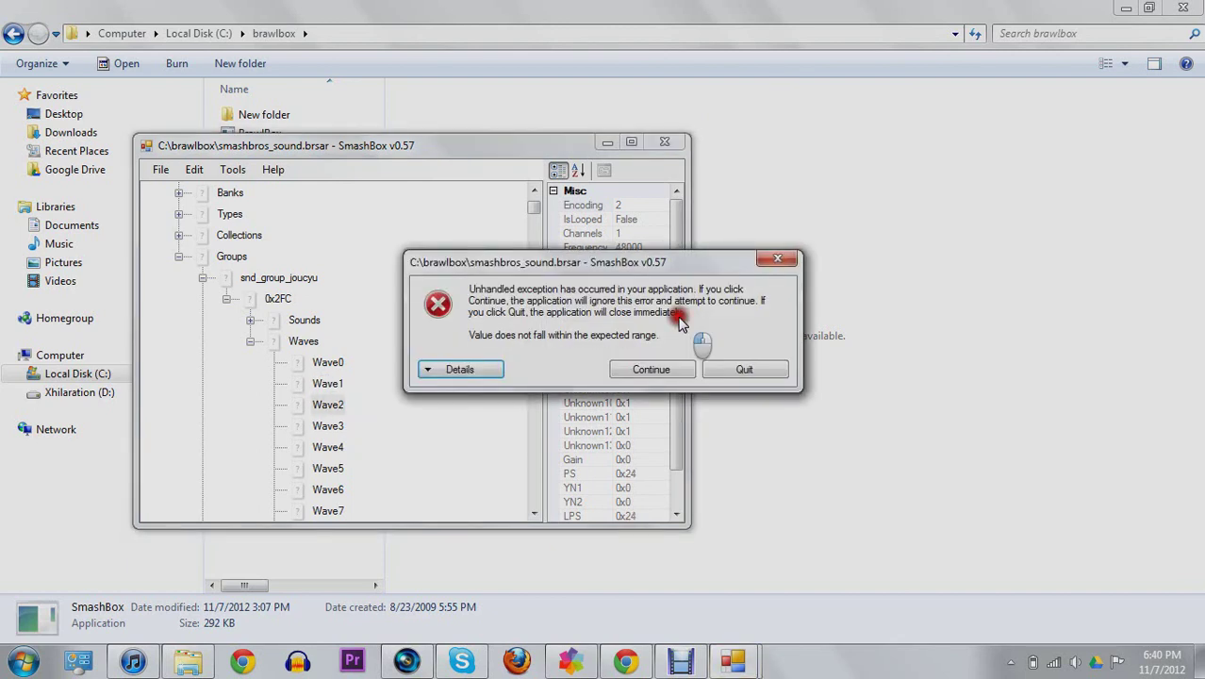
click(464, 369)
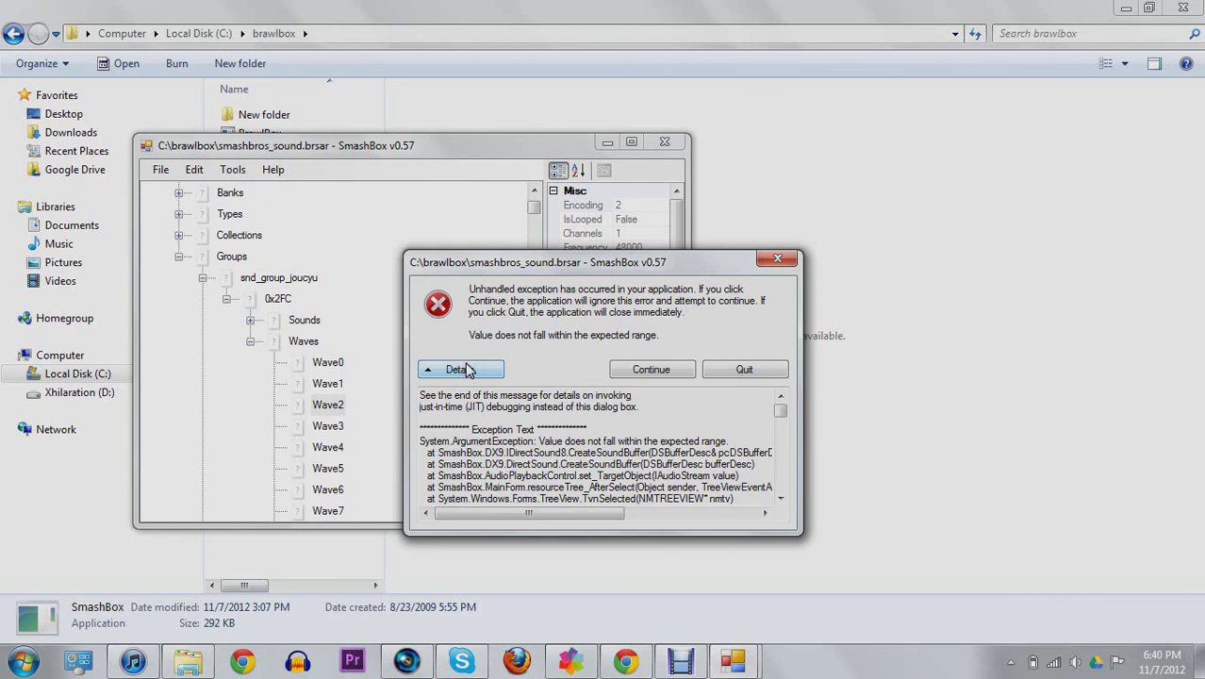
click(777, 257)
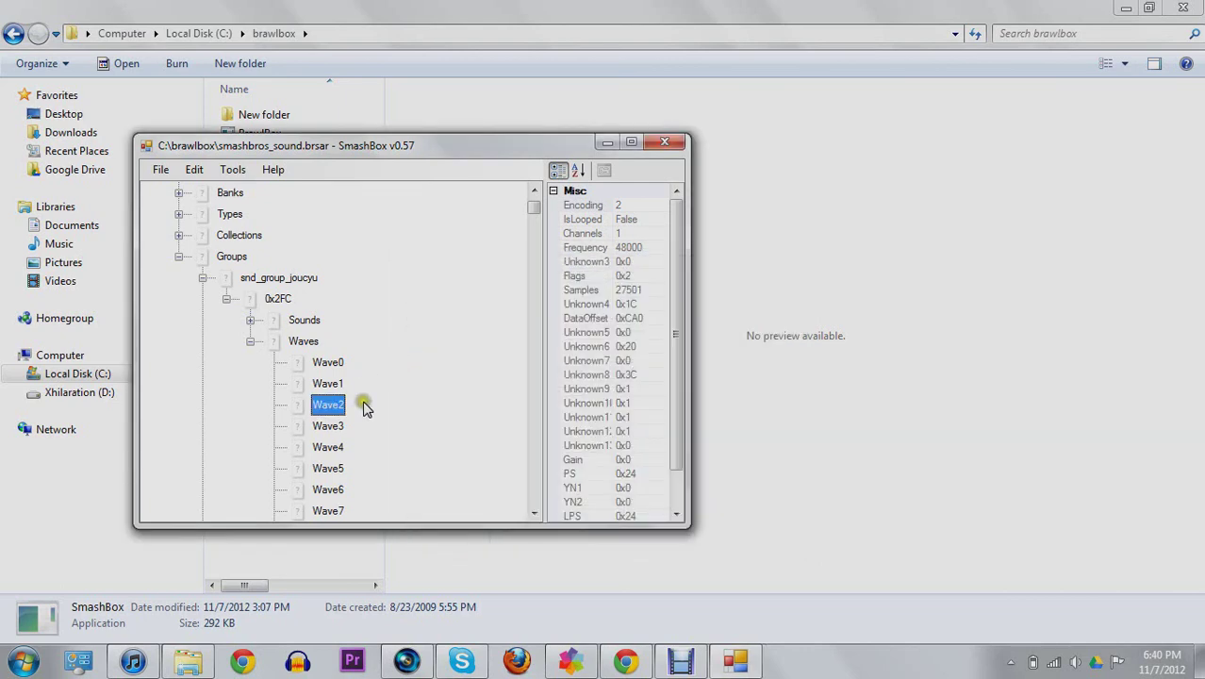
click(334, 406)
Step: Move the SmashBox window off the file list, launch BrawlBox, and open the smashbros_sound file in it
drag(334, 145, 160, 322)
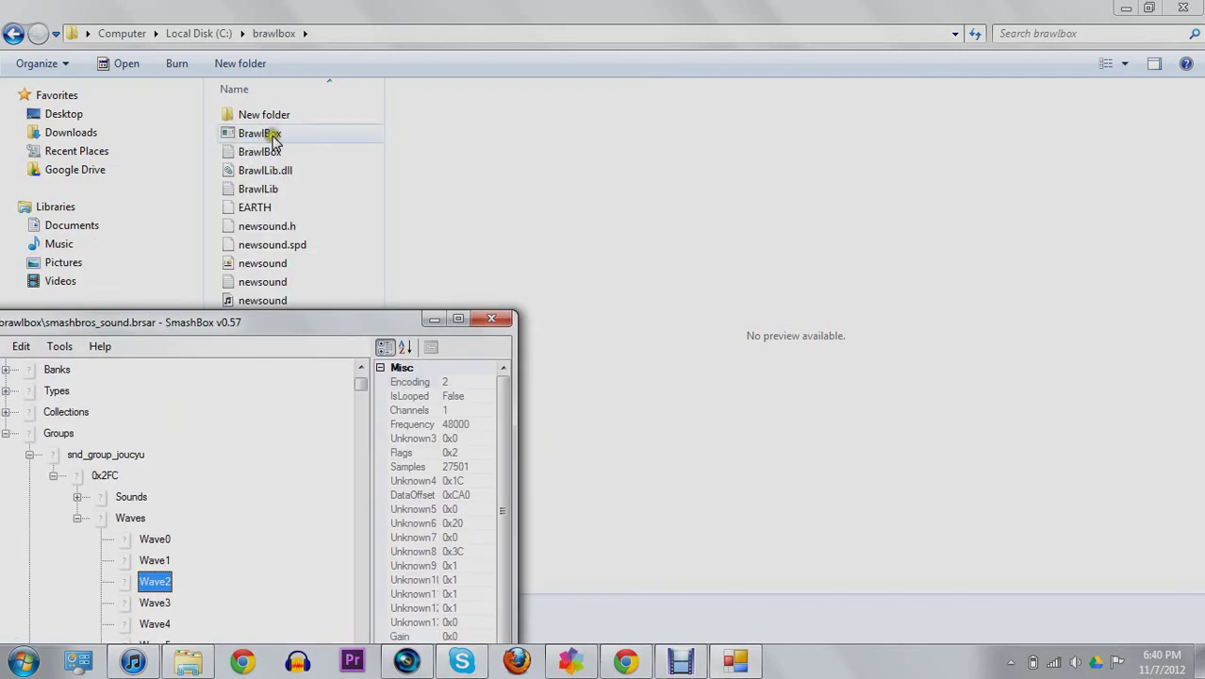
double_click(272, 136)
click(650, 346)
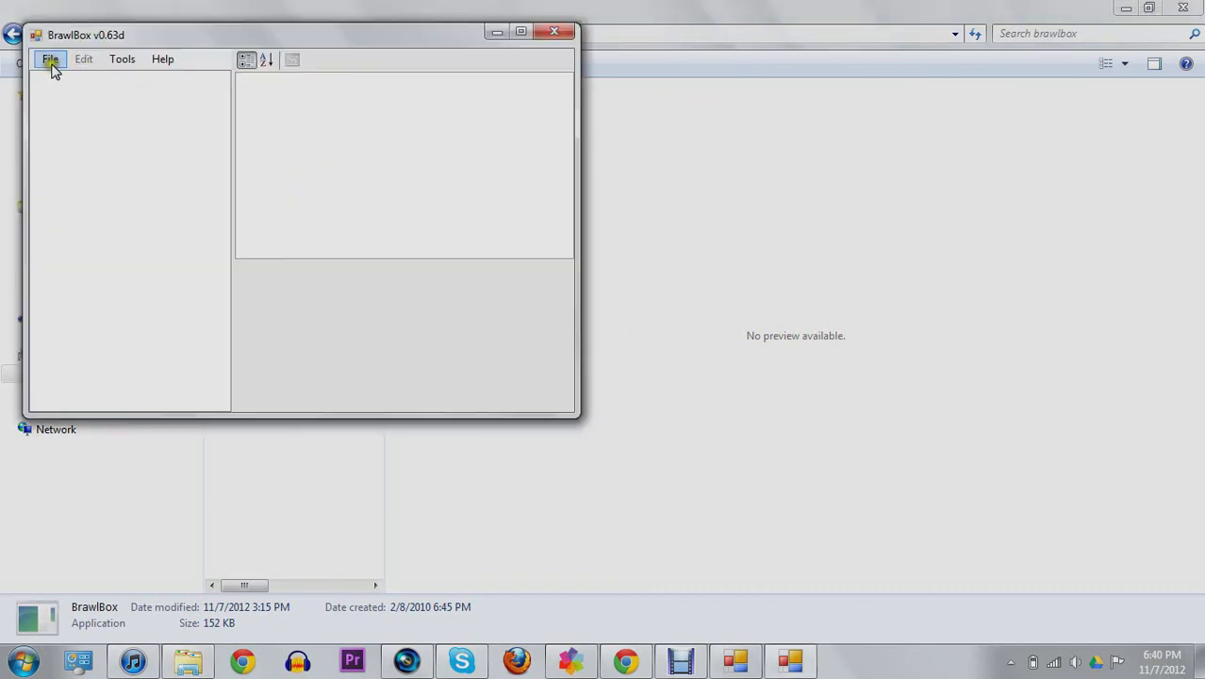
click(51, 61)
click(68, 95)
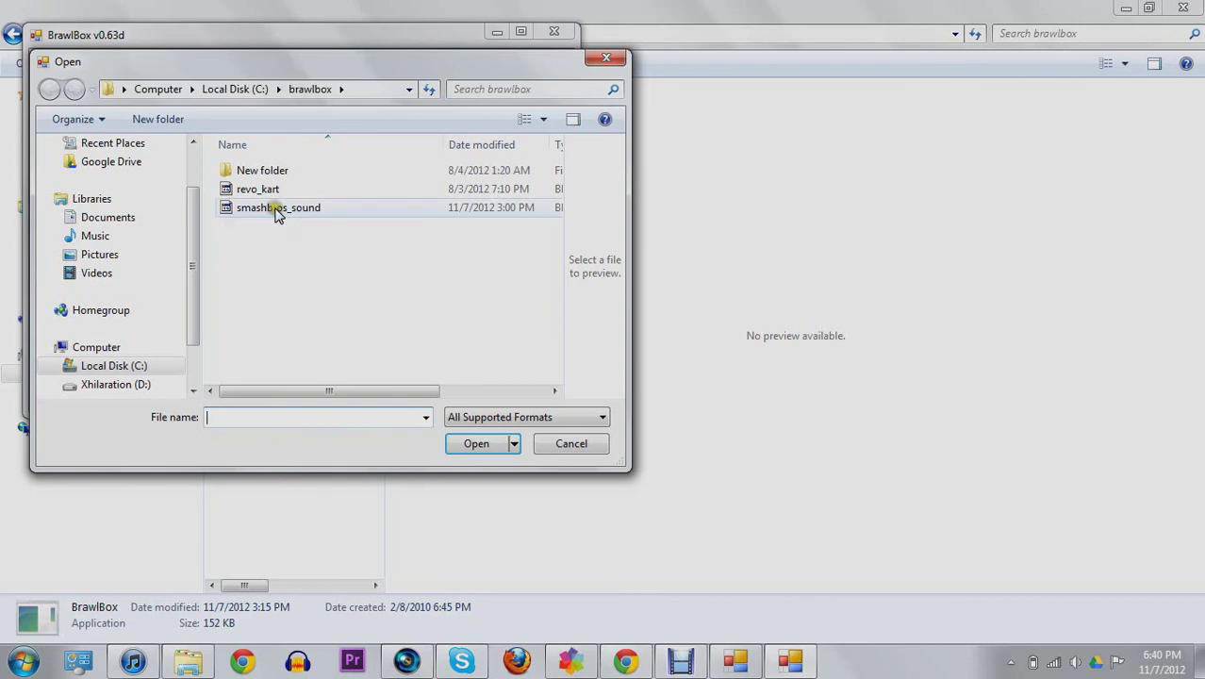
double_click(276, 212)
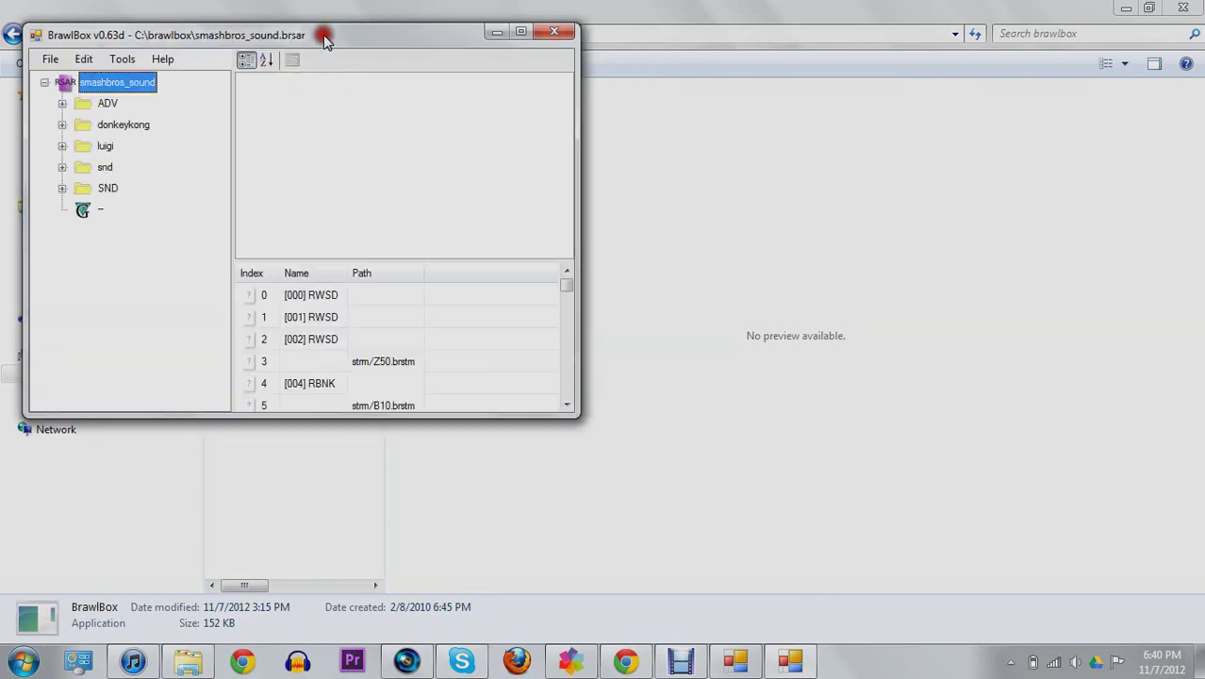
Step: Bring SmashBox back to the front and arrange its window side by side with the BrawlBox window
drag(324, 34, 830, 119)
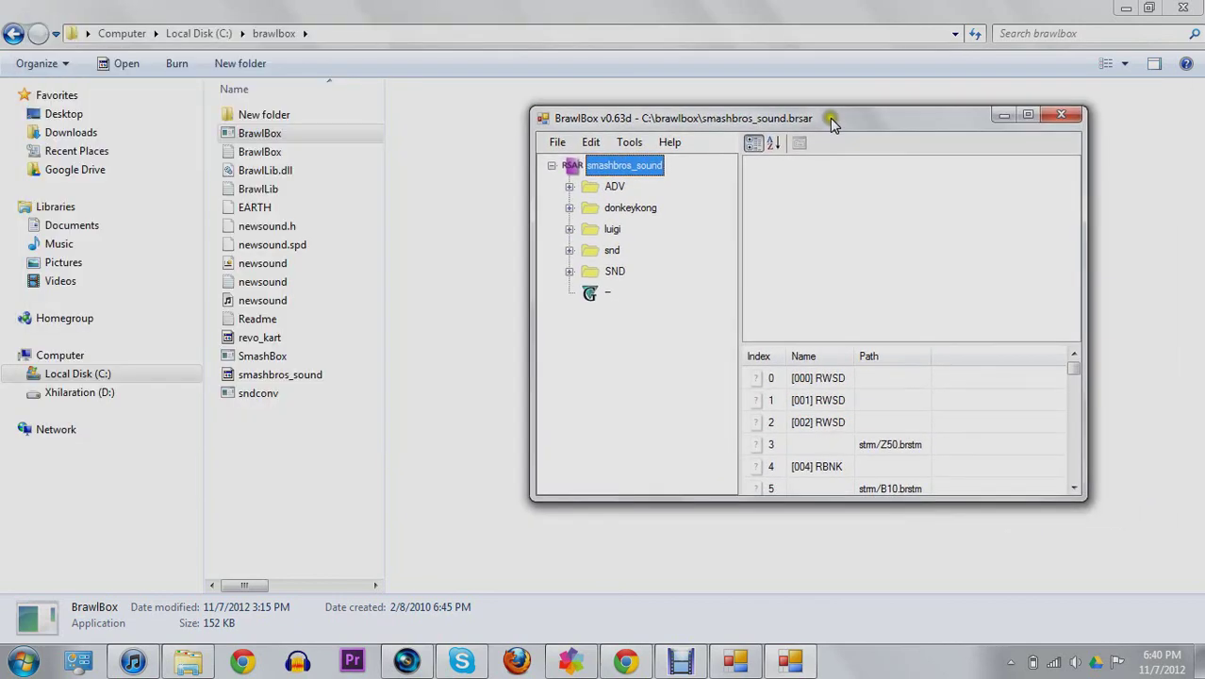
click(736, 660)
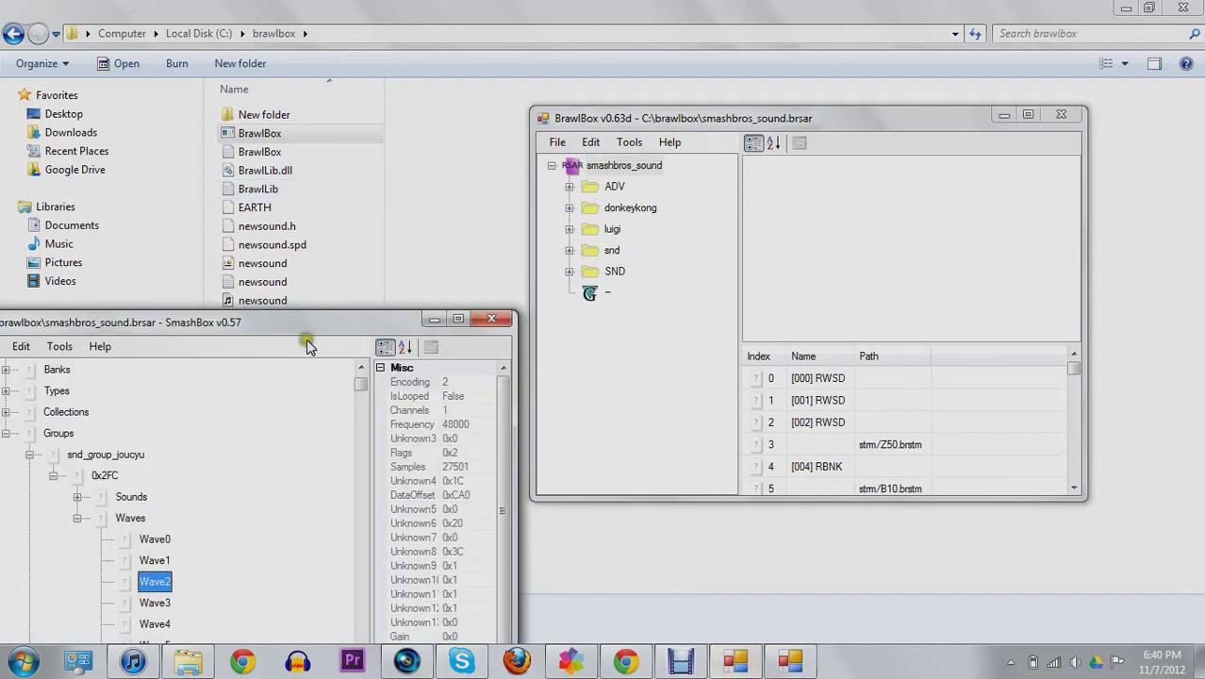
drag(301, 328, 348, 110)
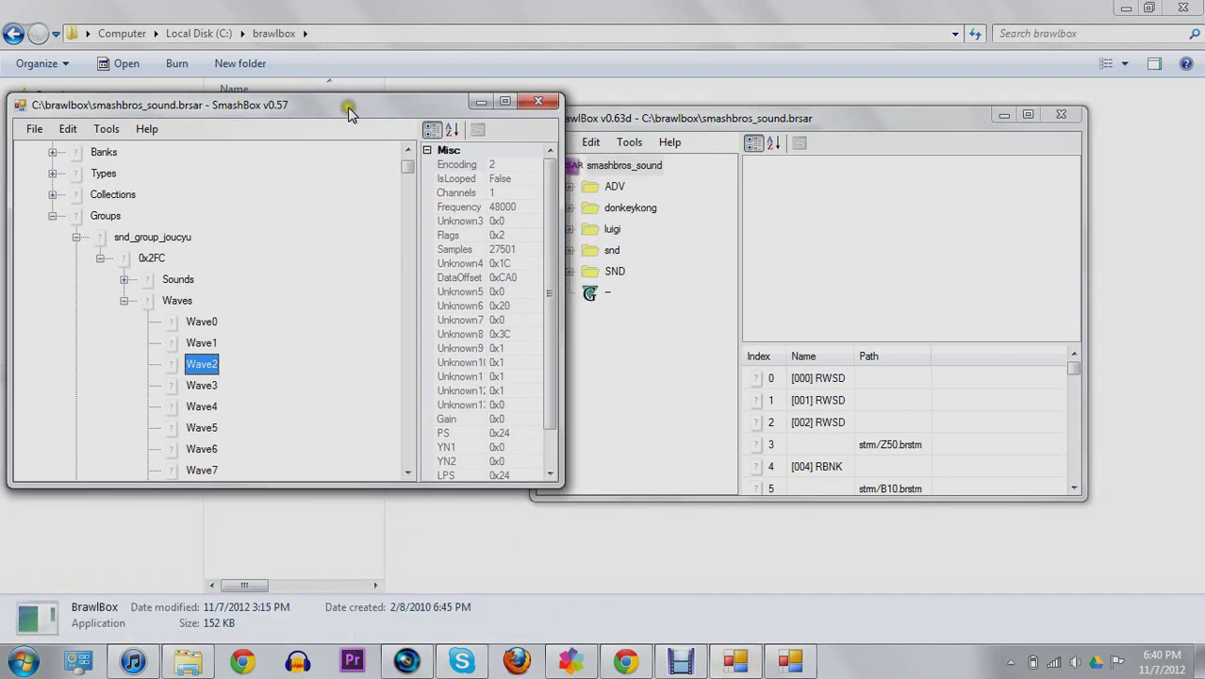
drag(733, 122, 772, 101)
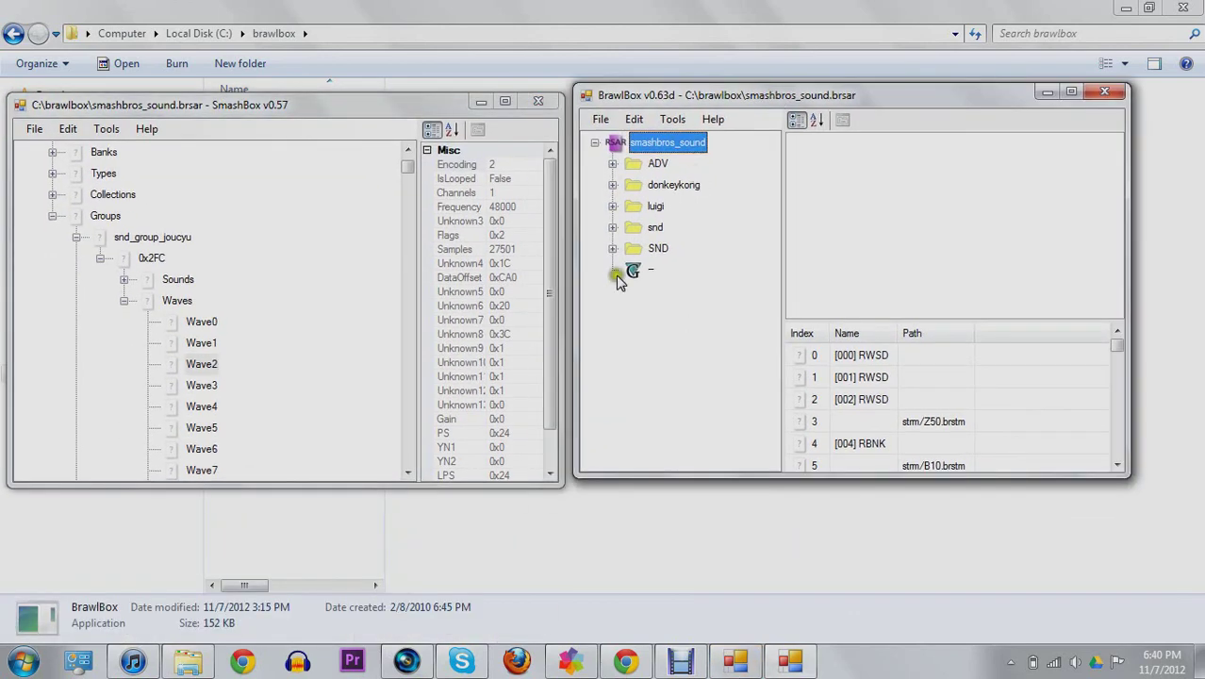
Step: In SmashBox, collapse the Waves list, entry 0x2FC and the snd_group_joucyu group
click(125, 302)
click(100, 258)
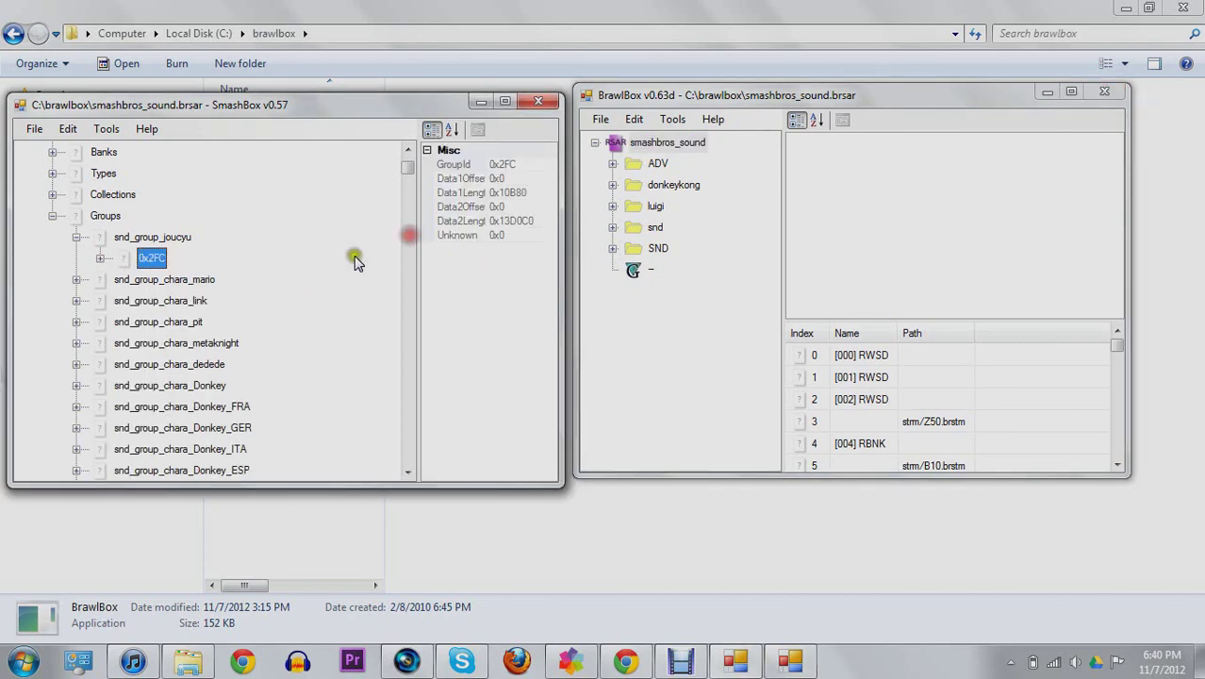
click(88, 239)
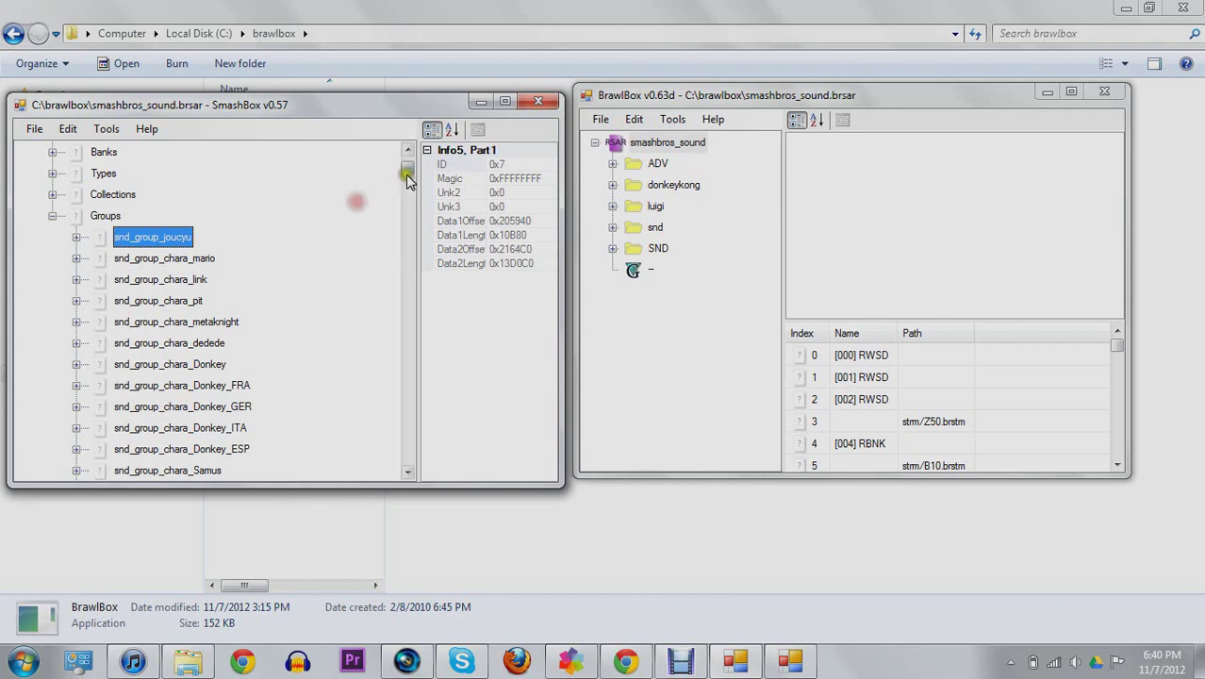
Step: Find snd_group_enemy_Deathpod in SmashBox, expand it and its 0x218 entry, and check the Waves list before collapsing that list
drag(408, 166, 408, 445)
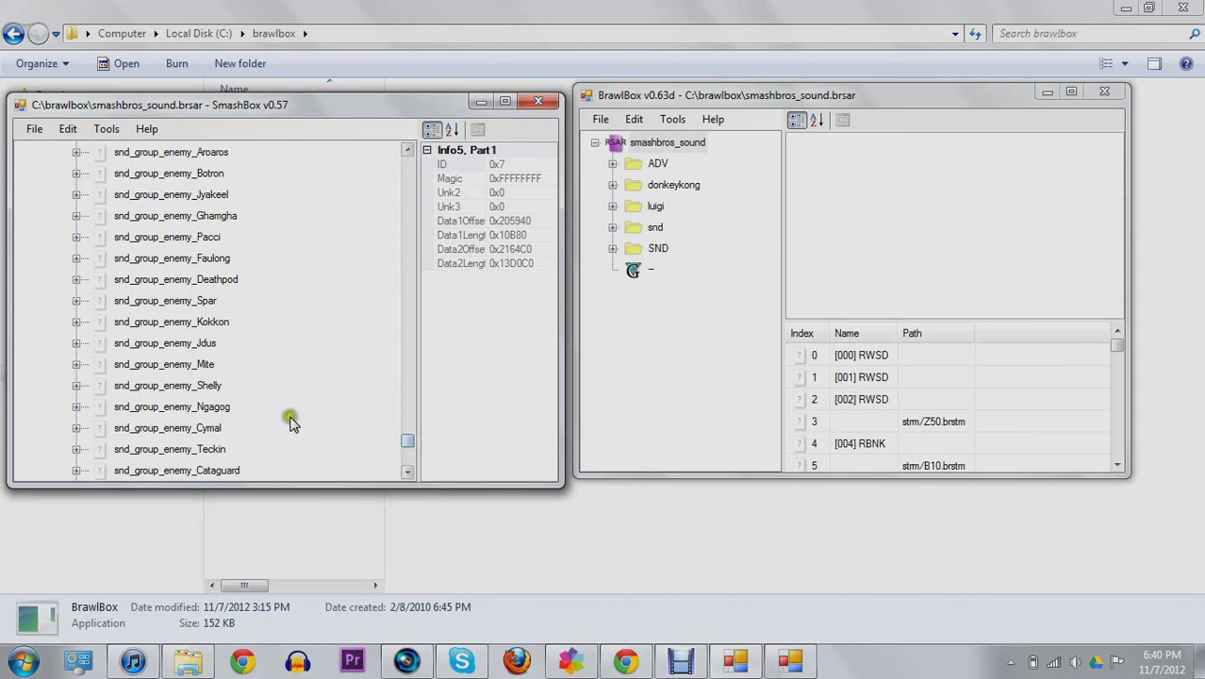
click(130, 384)
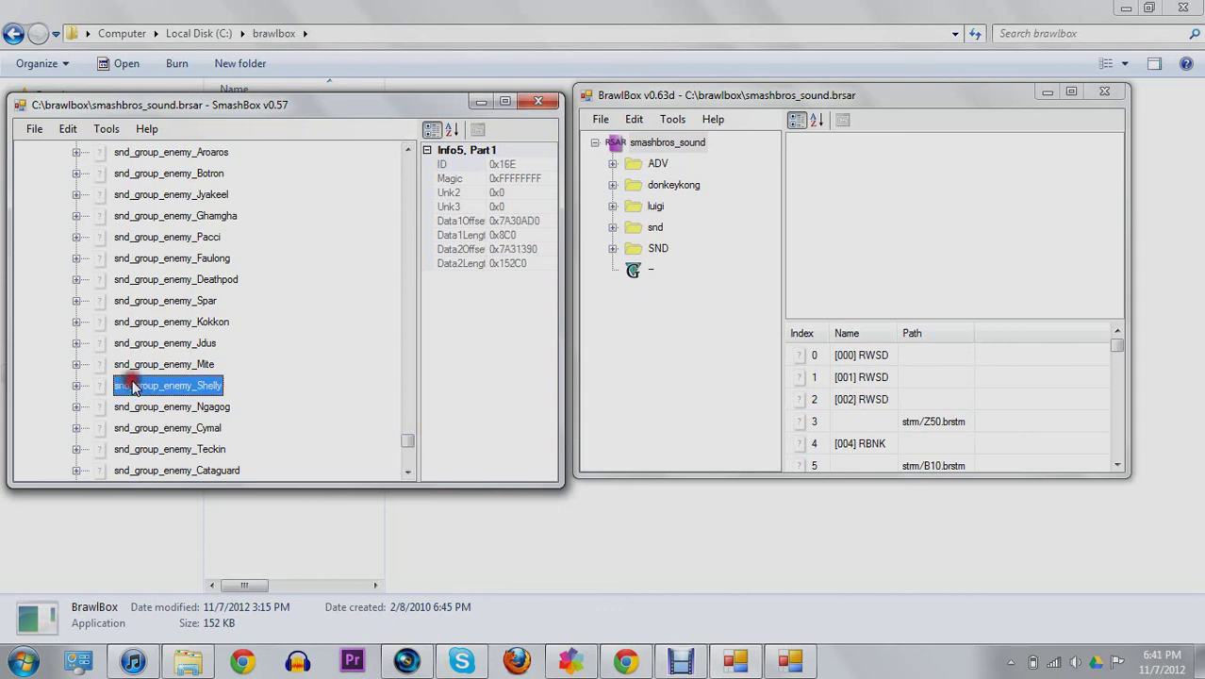
click(201, 281)
click(76, 280)
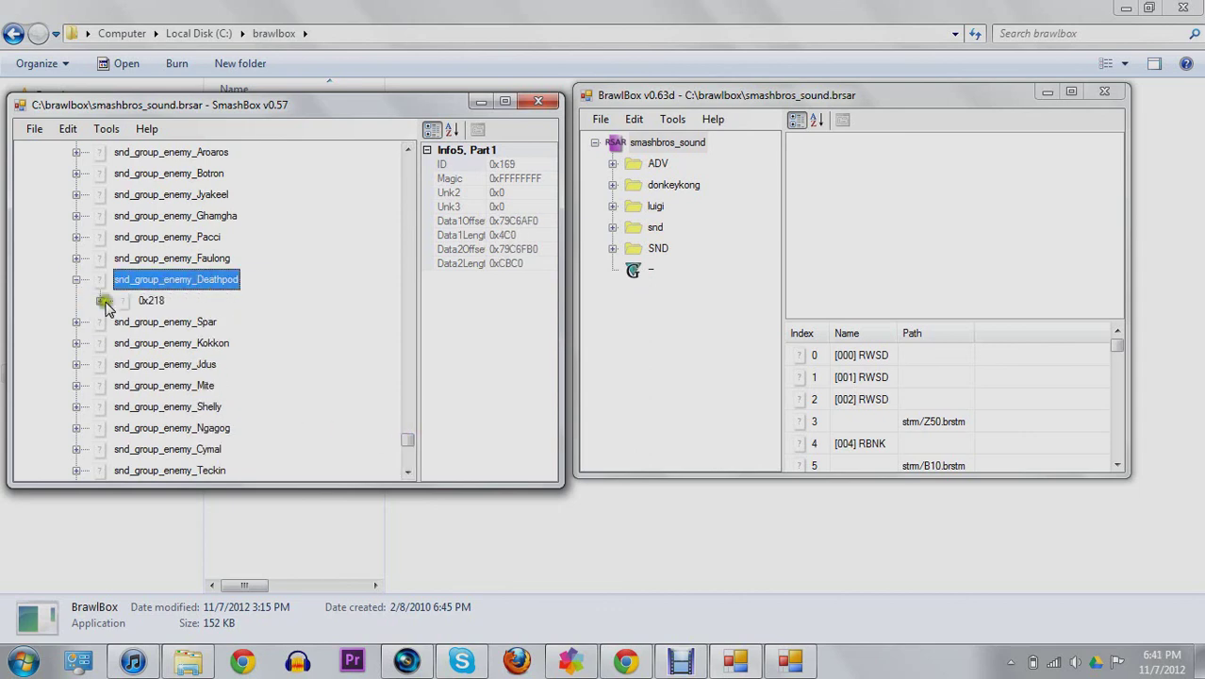
click(101, 301)
click(161, 320)
click(144, 279)
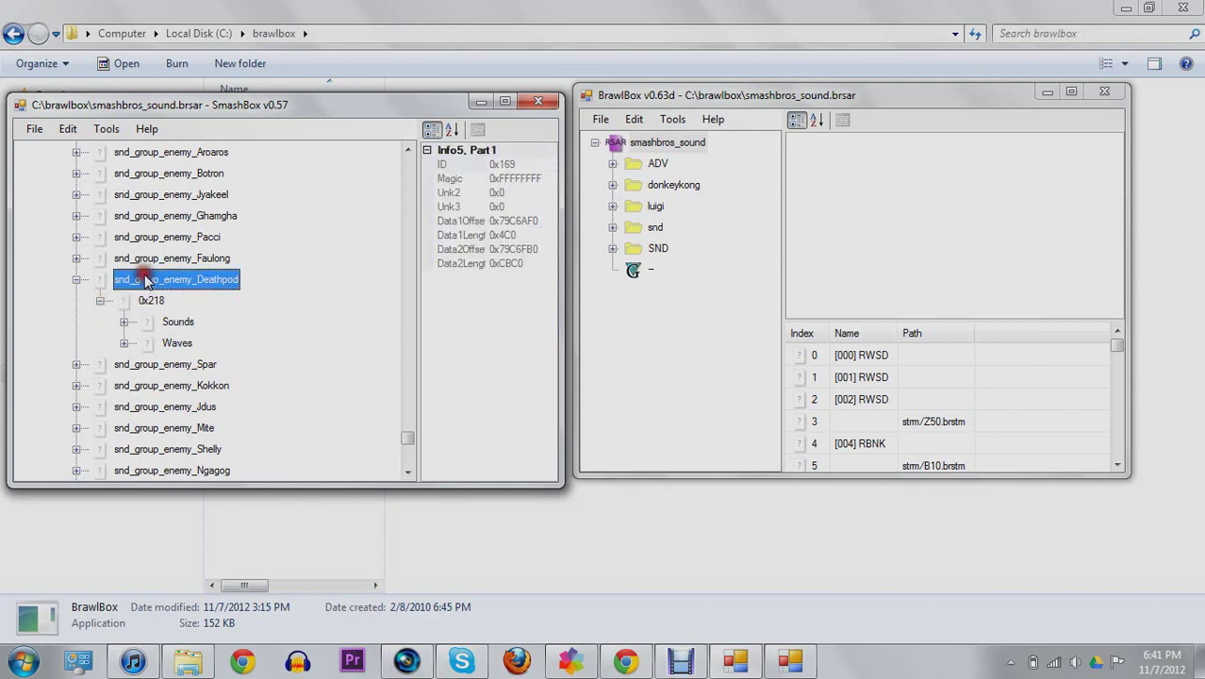
click(123, 344)
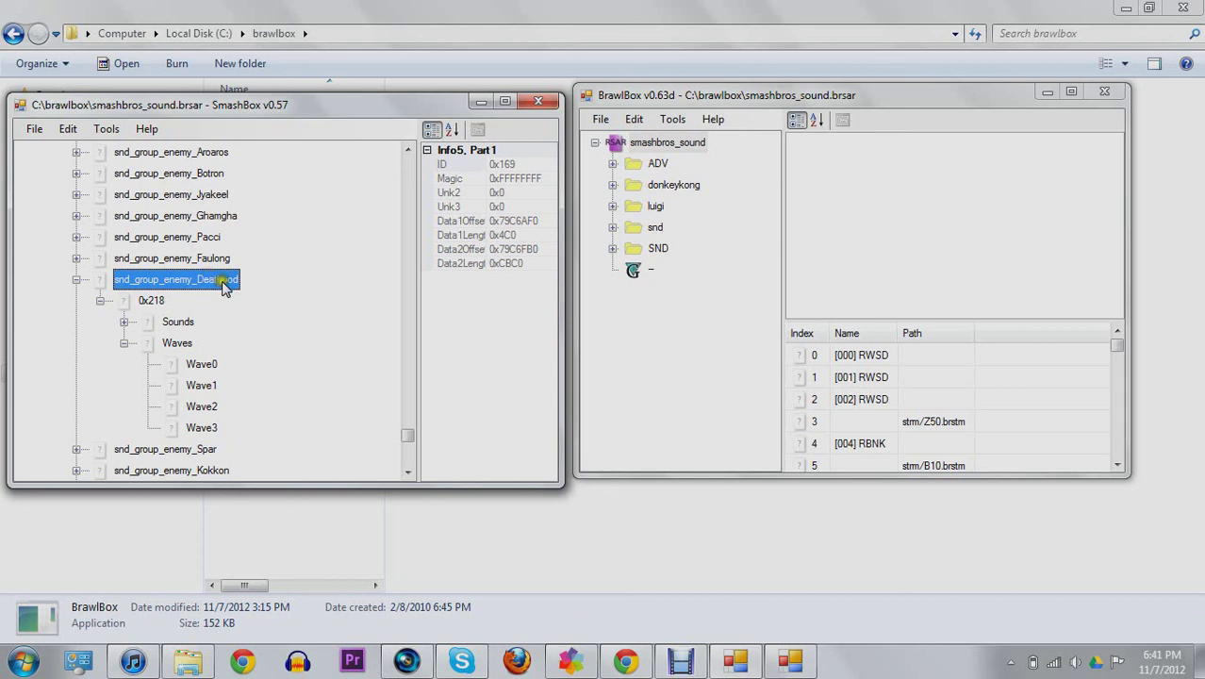
click(124, 344)
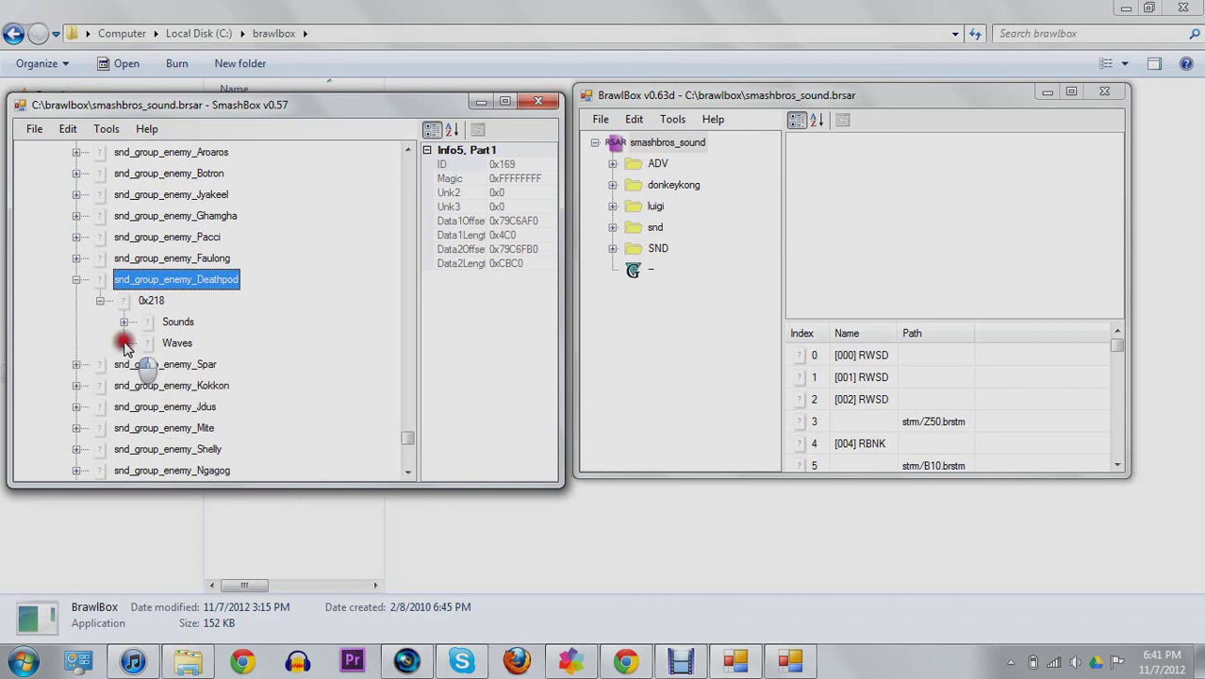
Step: Switch to BrawlBox, examine the SE, SYSTEM, CURSOR and FIXED folders inside the uppercase SND folder, and collapse SND again
click(612, 248)
click(630, 271)
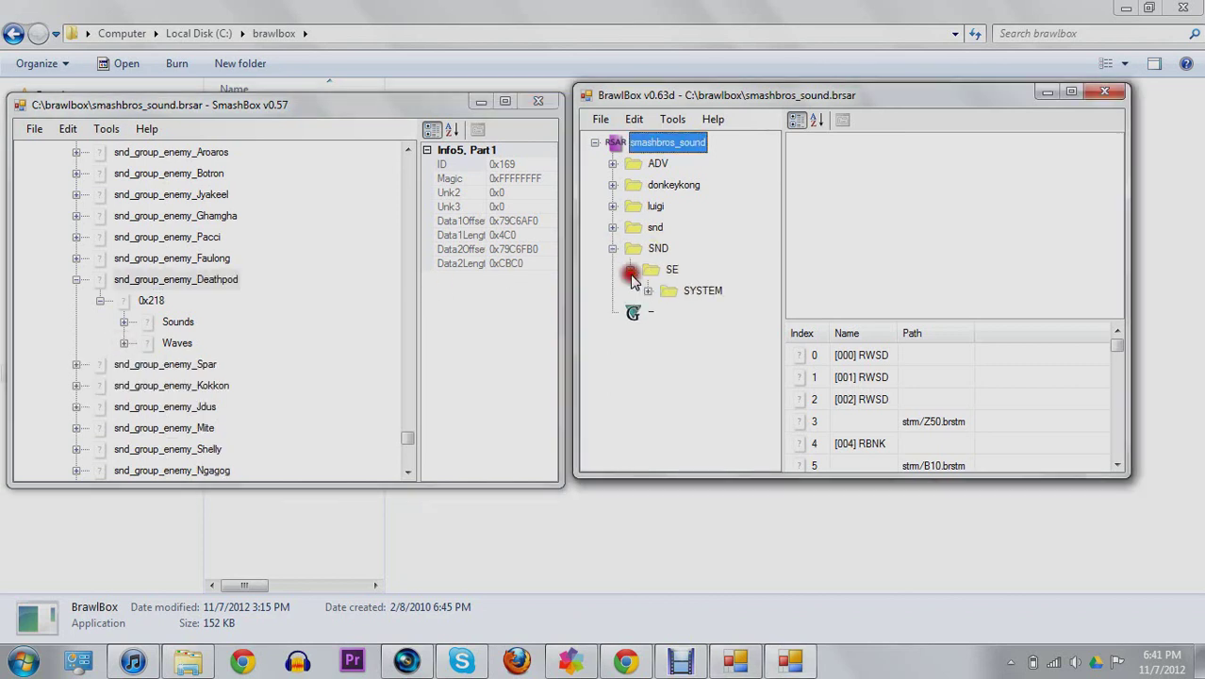
click(645, 290)
click(643, 289)
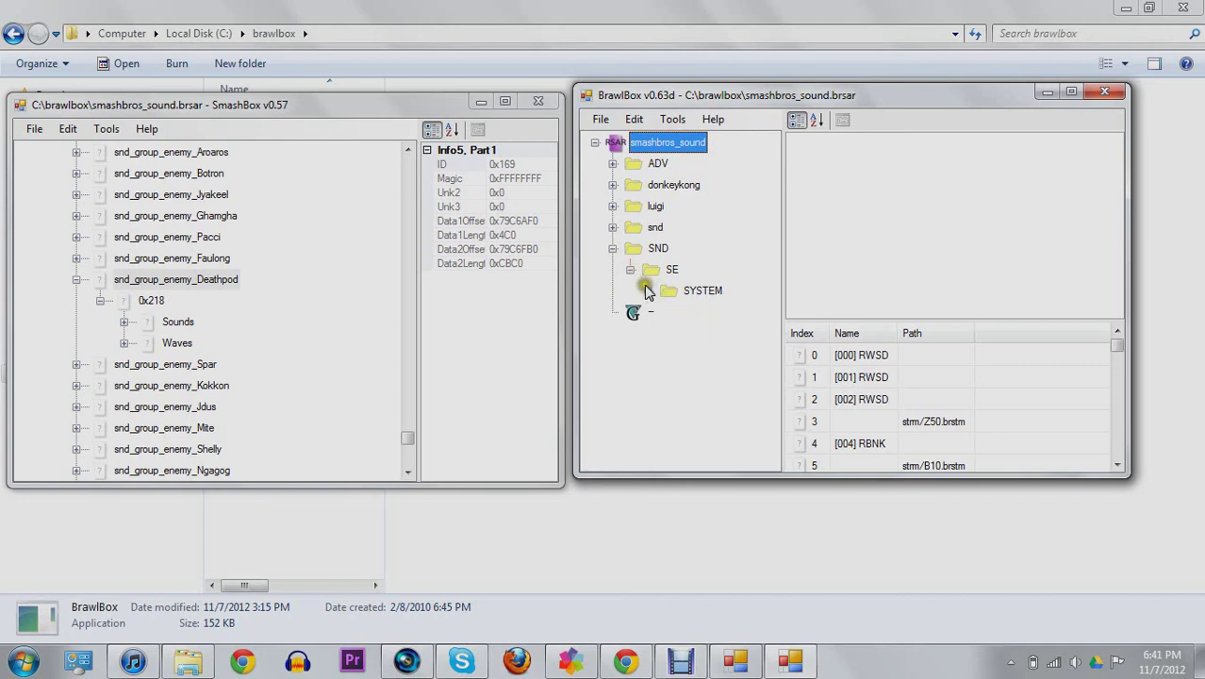
click(647, 290)
click(665, 312)
click(665, 354)
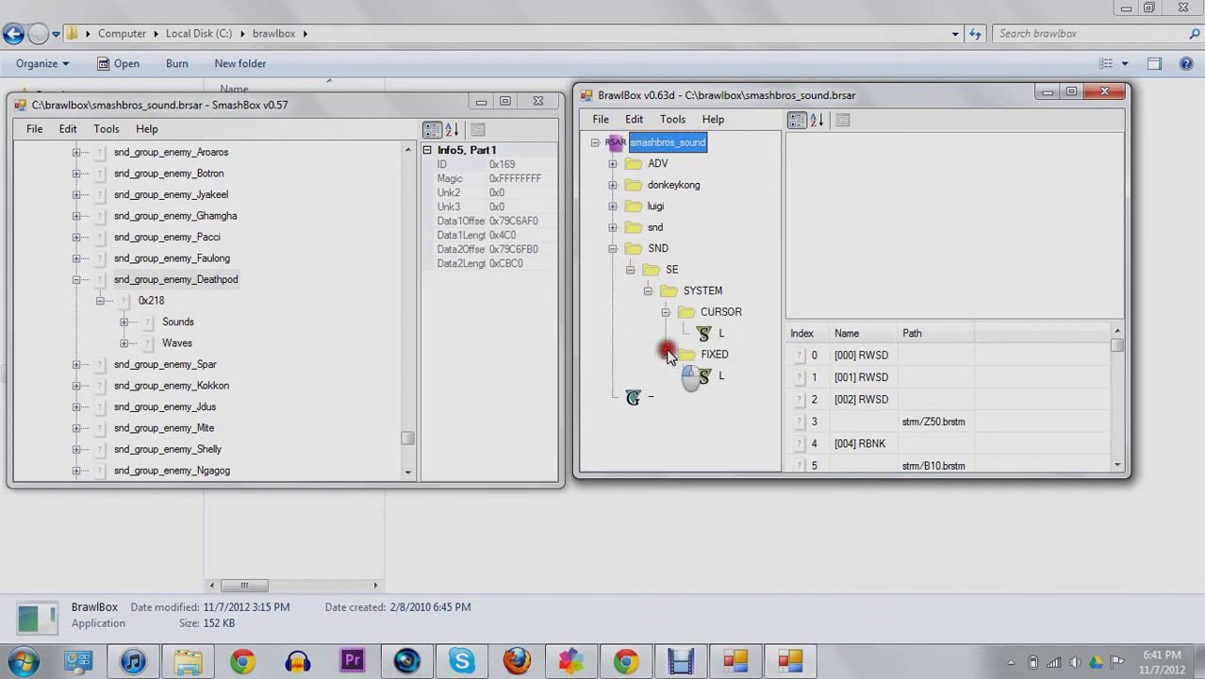
click(614, 252)
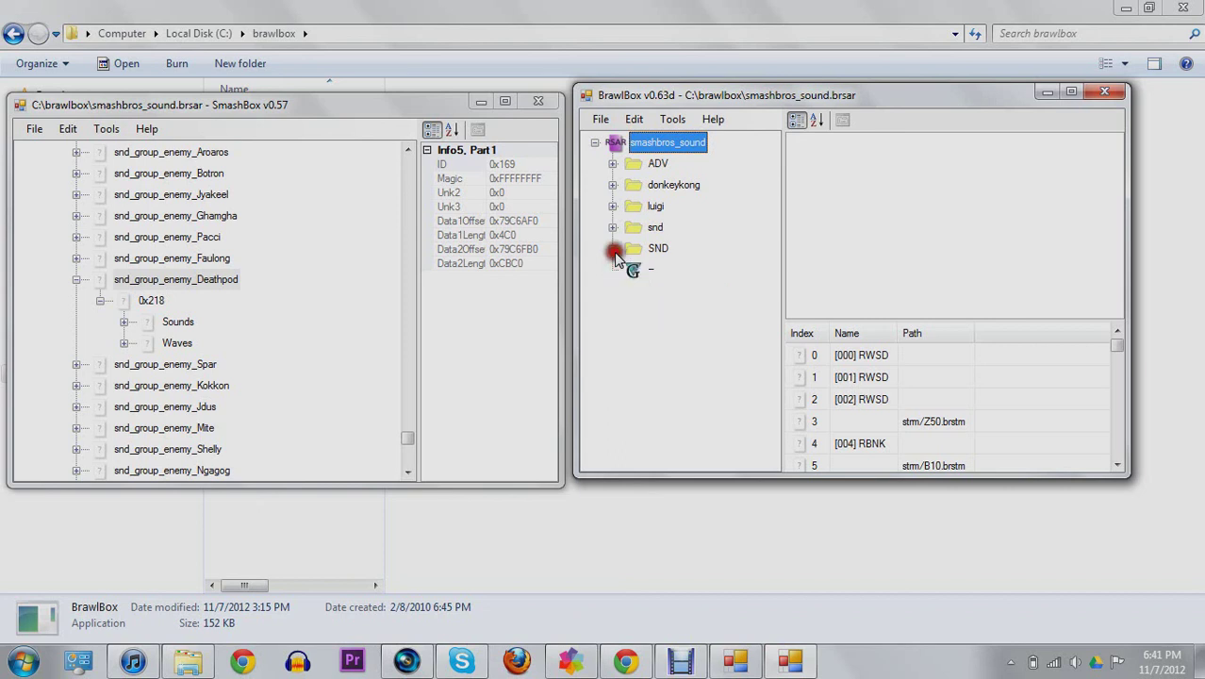
Step: Expand the lowercase snd folder and look through its bank and se subfolders, collapsing each one again
click(613, 227)
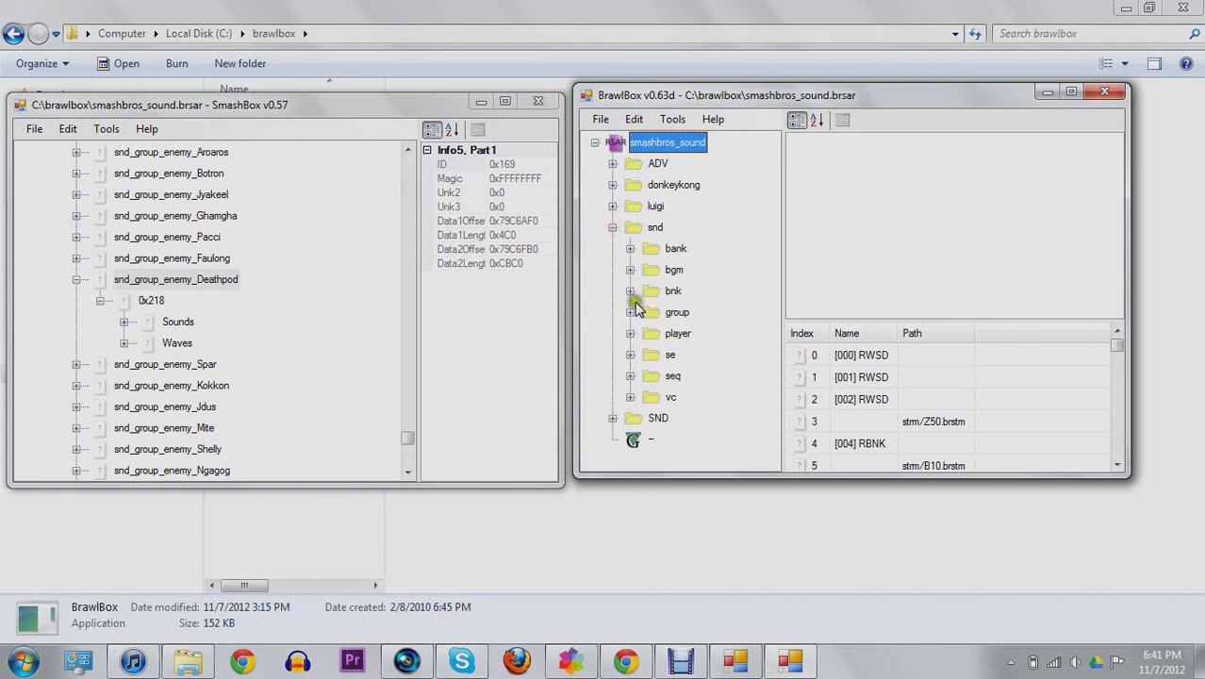
click(629, 248)
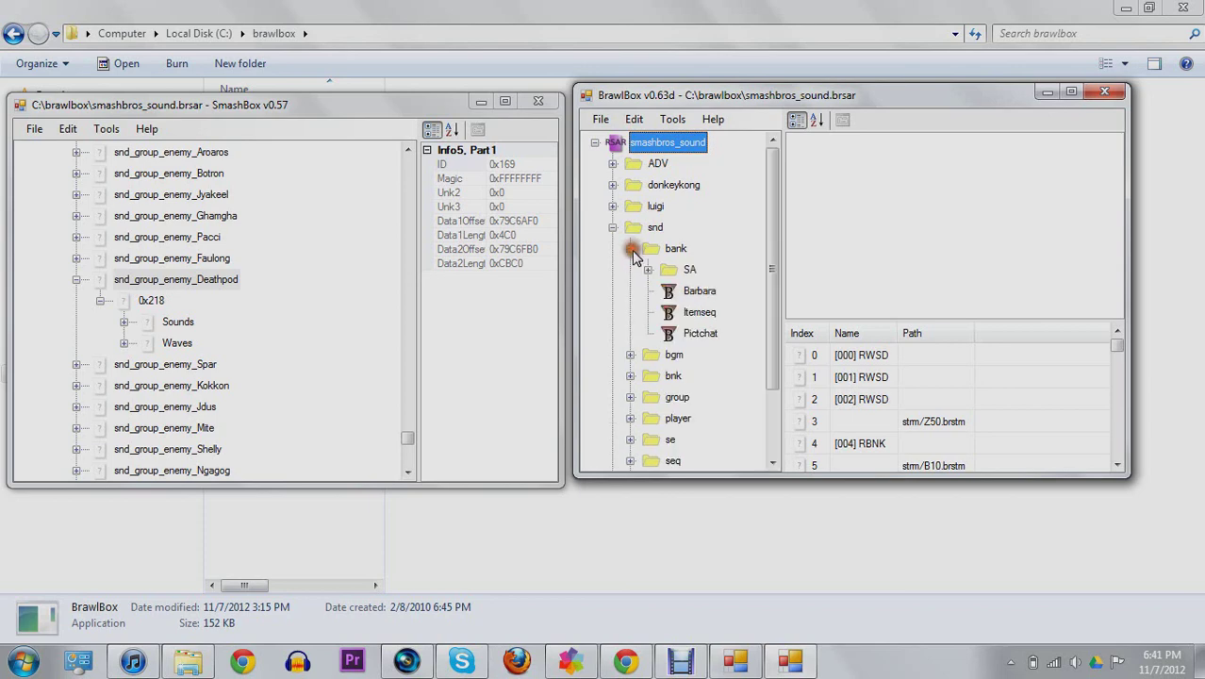
click(630, 248)
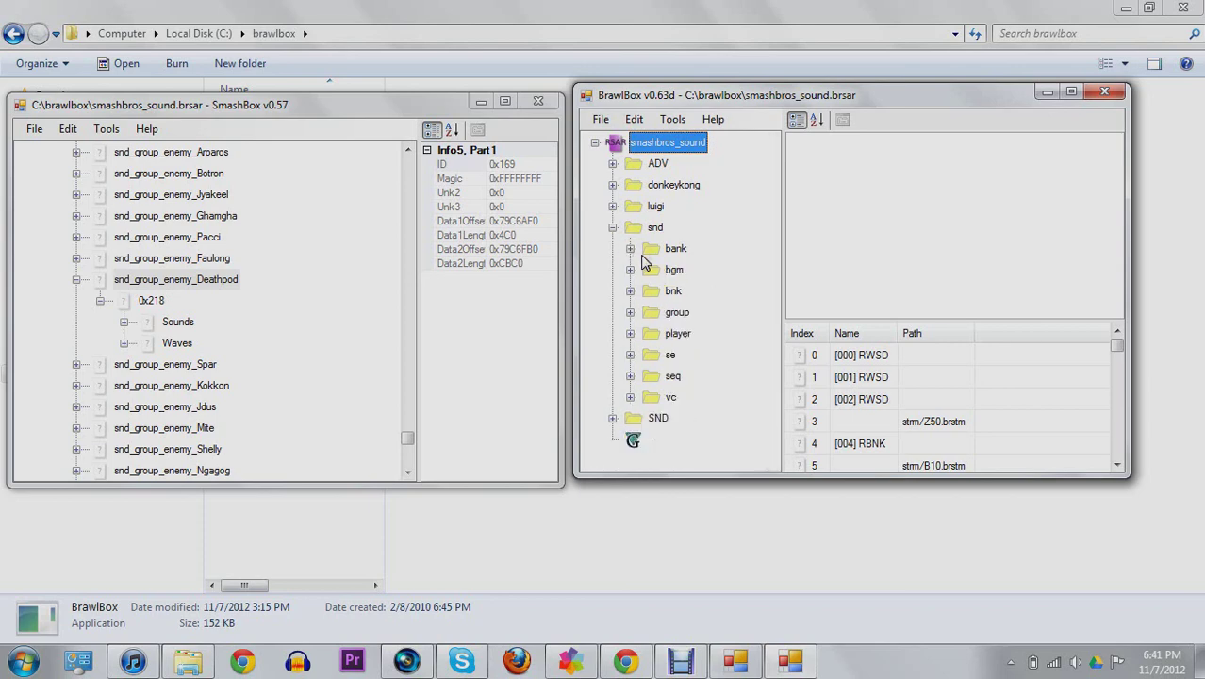
click(629, 354)
click(630, 355)
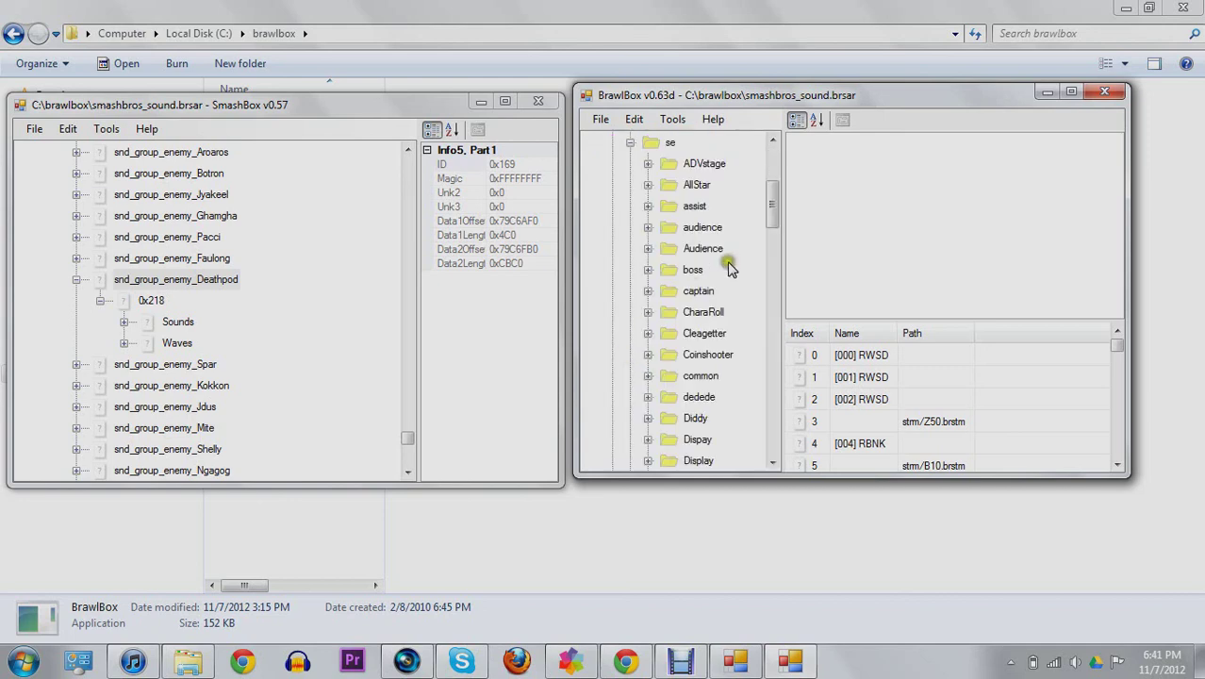
drag(771, 203, 772, 156)
click(630, 440)
click(630, 355)
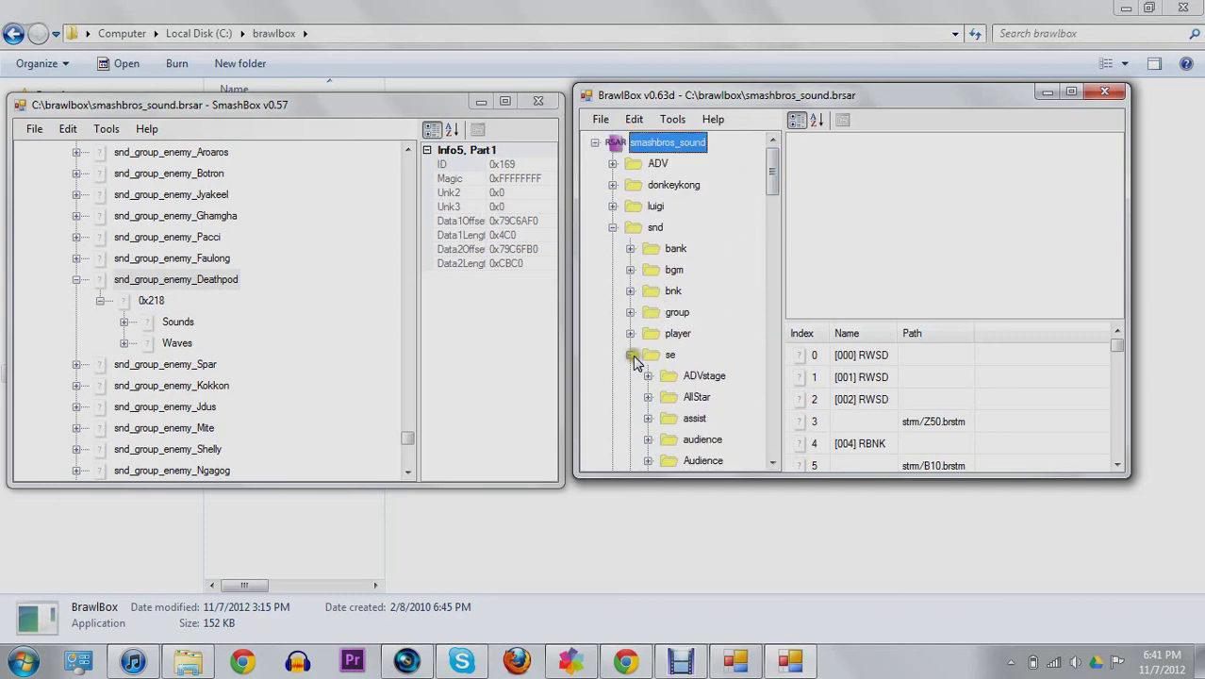
Step: Expand the enemy folder inside snd's group folder and select the Deathpod entry
click(629, 312)
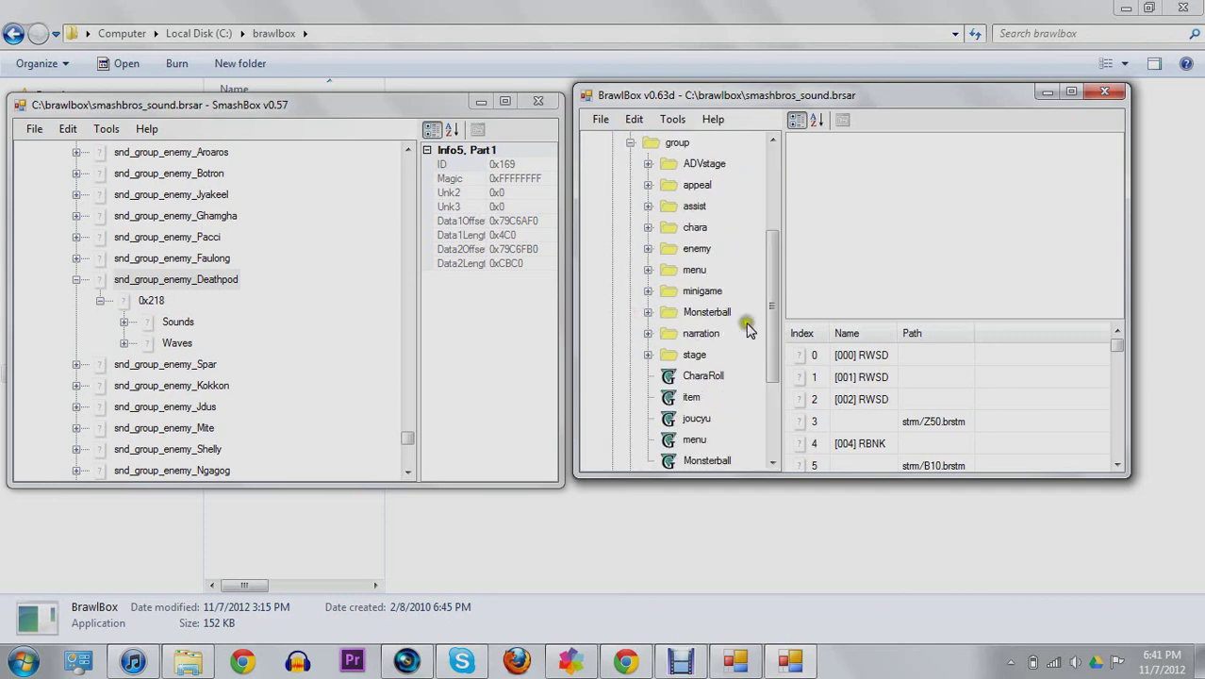
drag(774, 301, 773, 304)
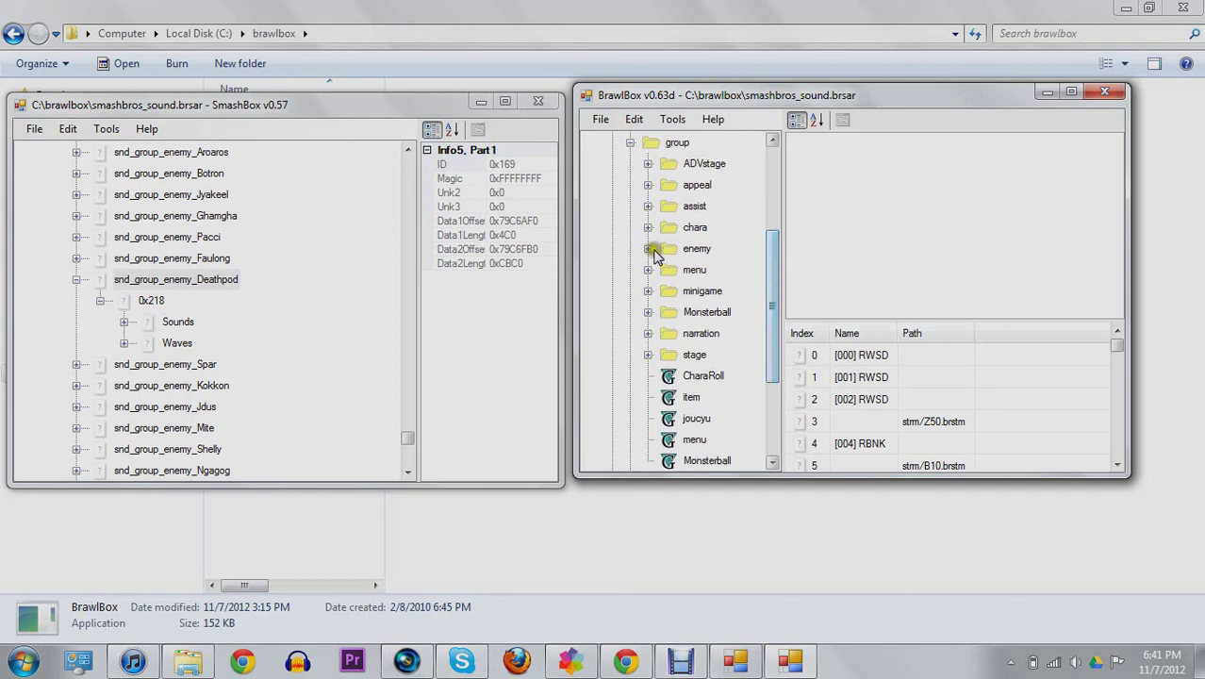
click(647, 249)
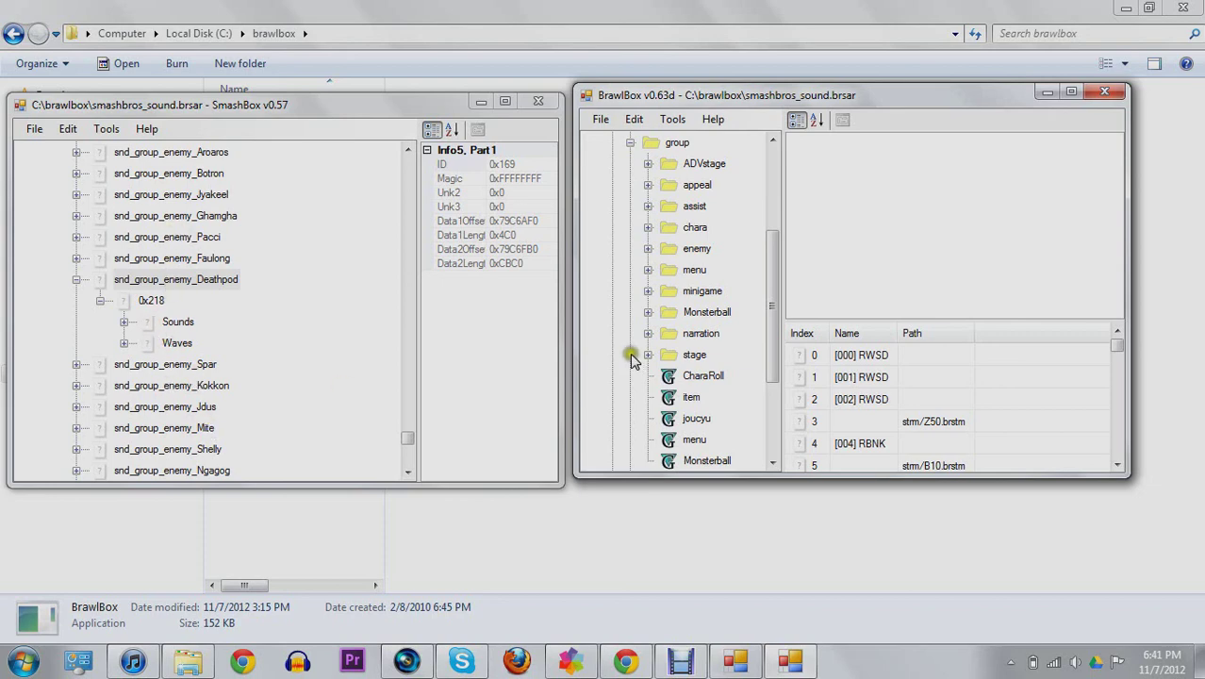
click(646, 251)
click(647, 249)
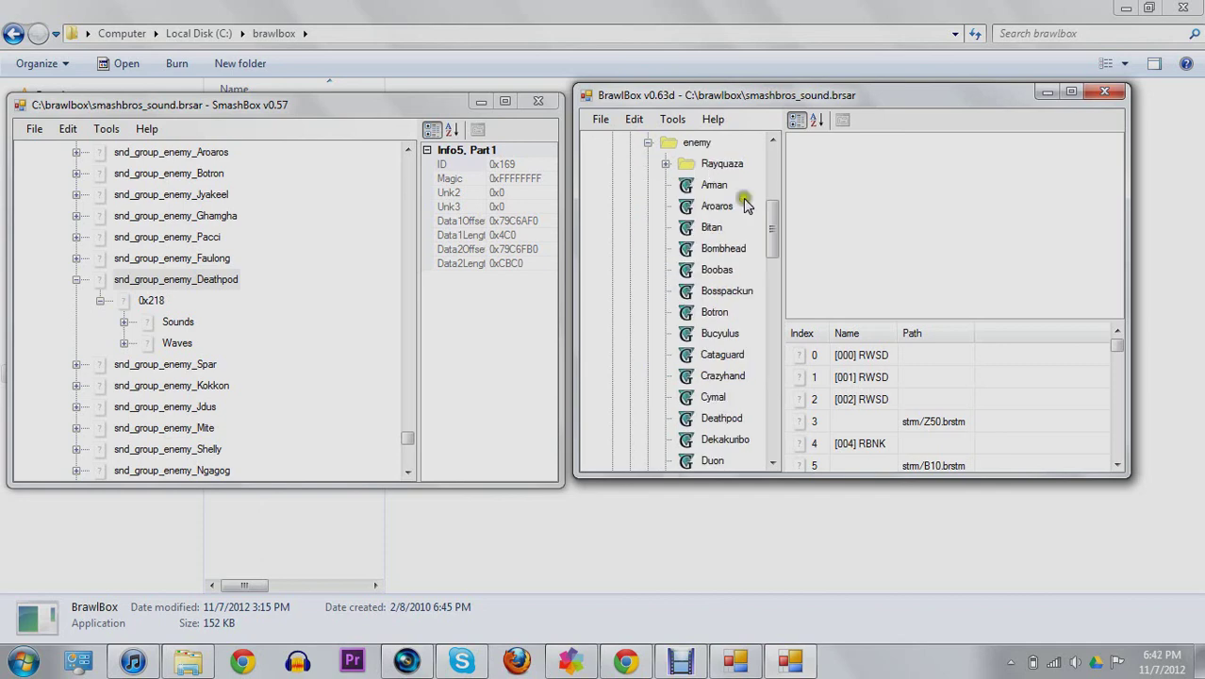
drag(772, 207, 774, 243)
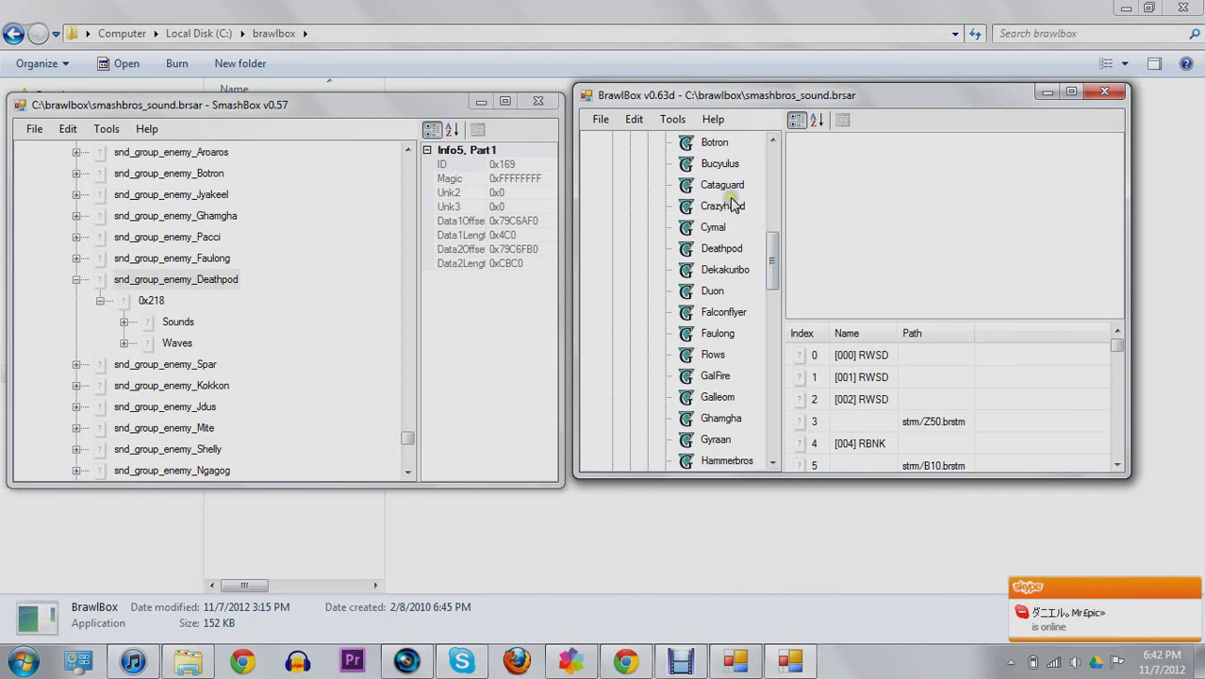
click(714, 255)
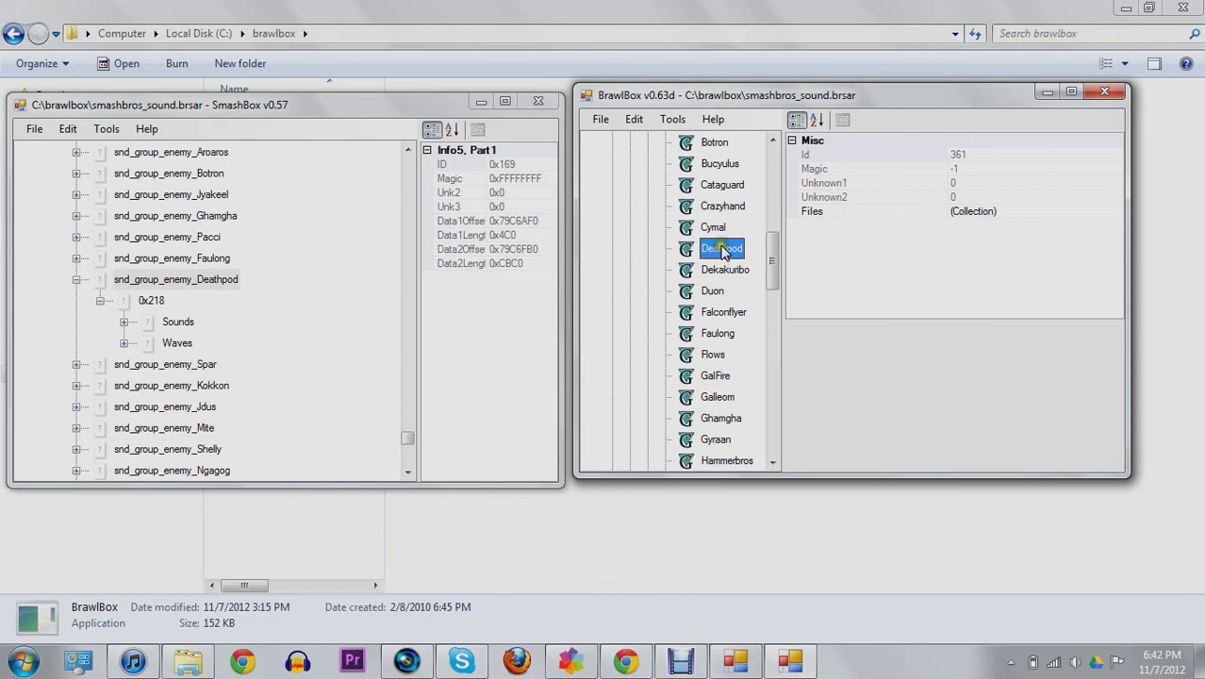
Step: View the About information for BrawlBox and close it
click(672, 118)
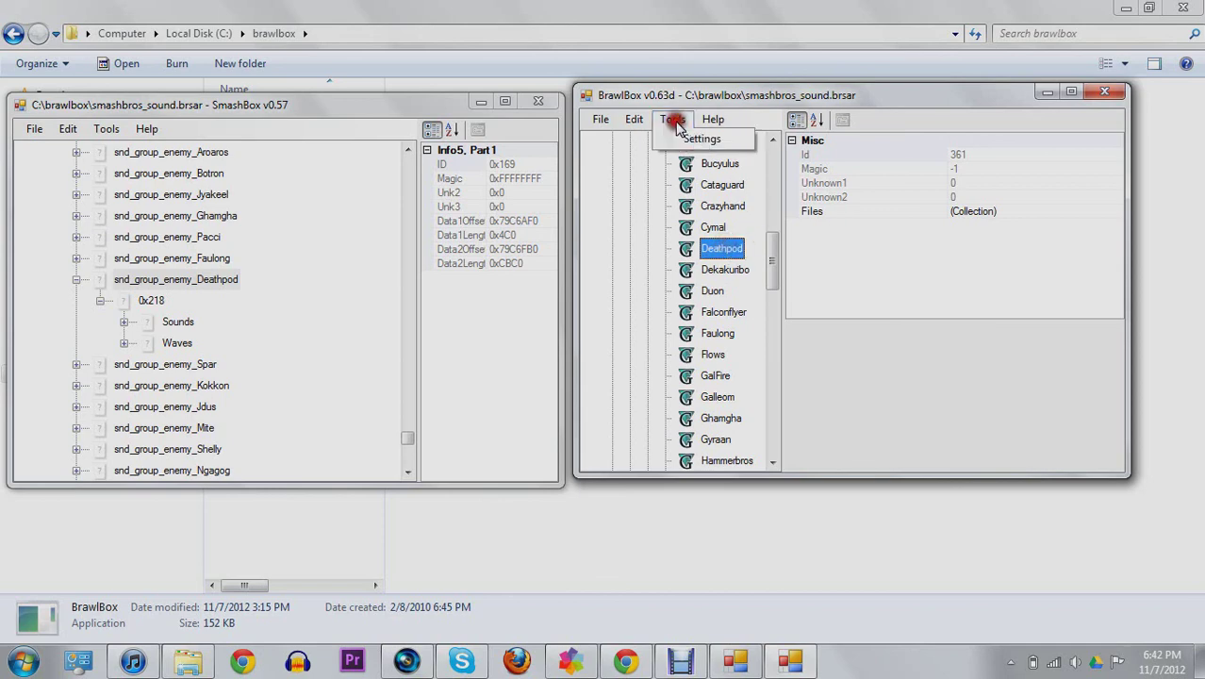
click(724, 139)
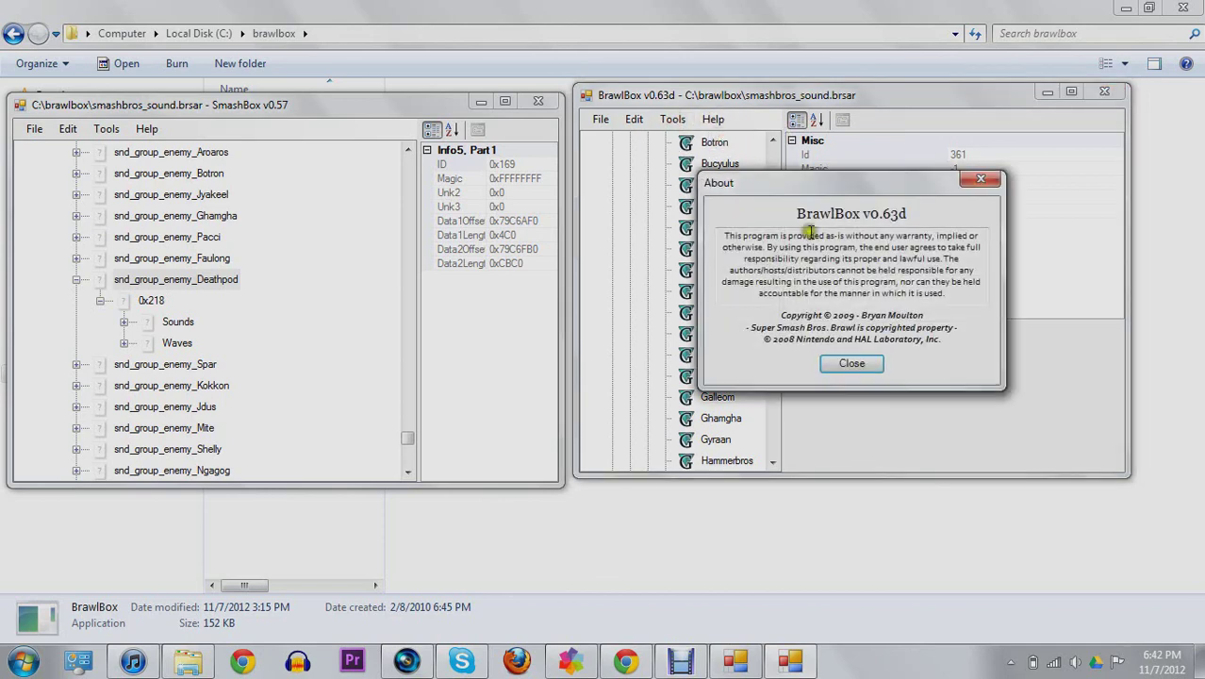
click(850, 365)
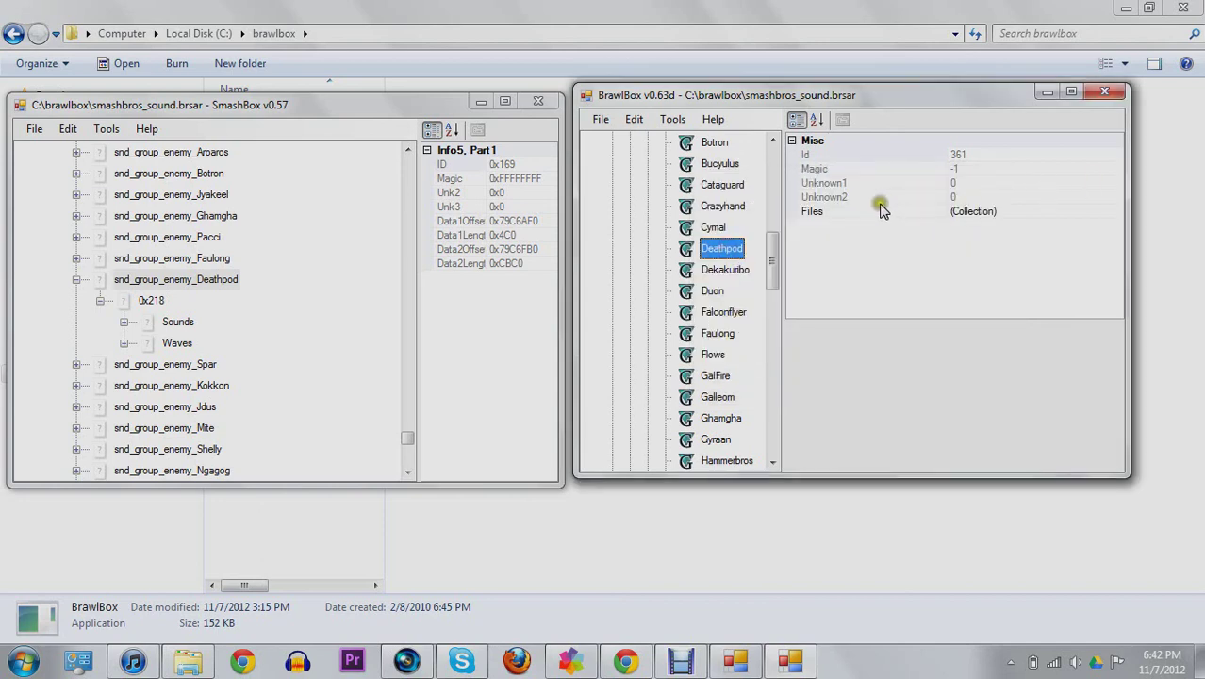
Step: Open Deathpod's Files collection in BrawlBox, and check entry 0x218 and the Faulong group in SmashBox for comparison
click(819, 213)
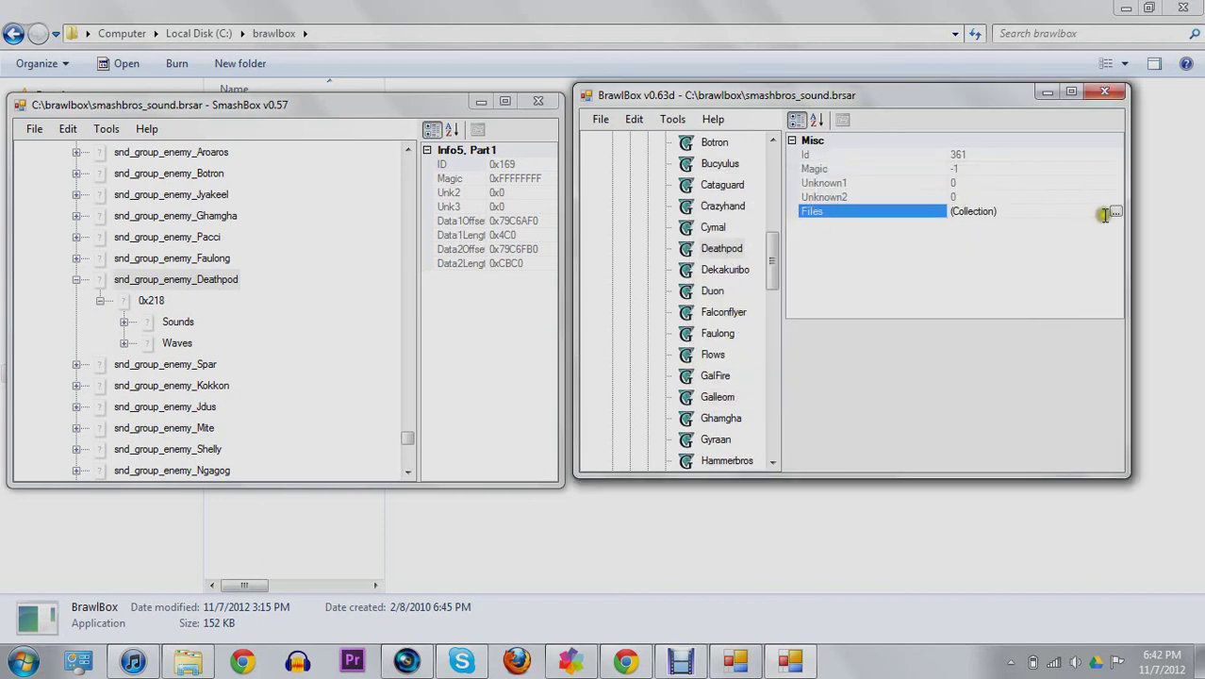
click(1115, 213)
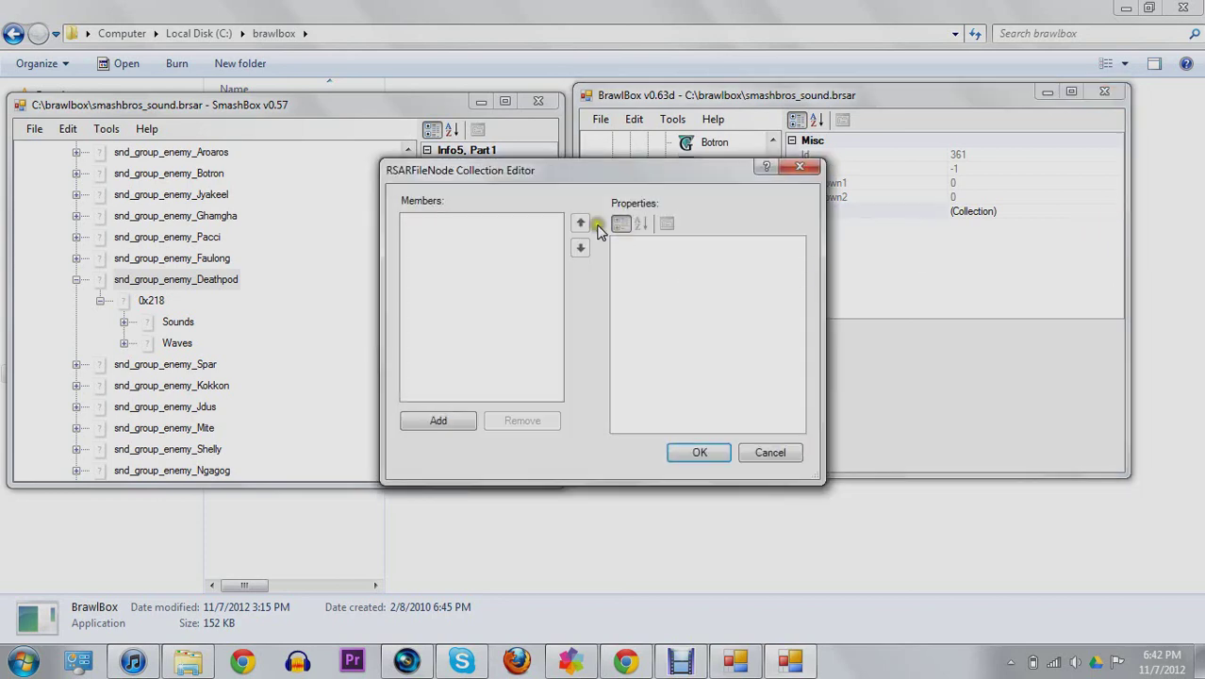
click(149, 300)
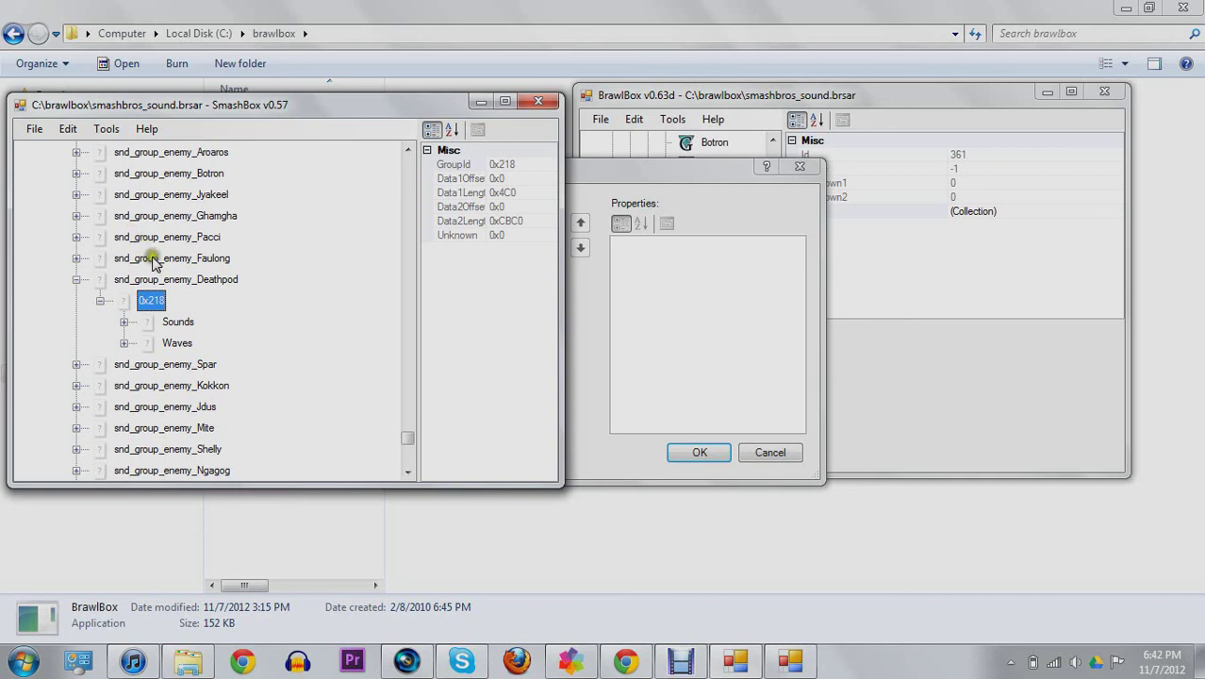
click(77, 259)
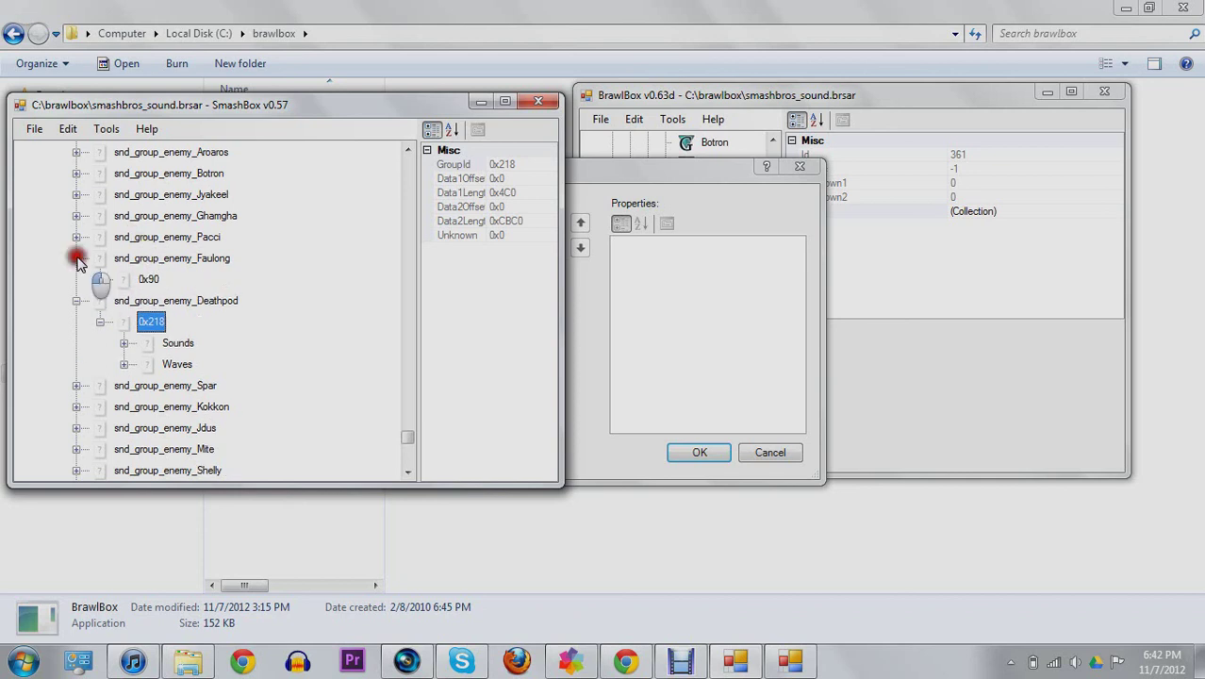
click(76, 258)
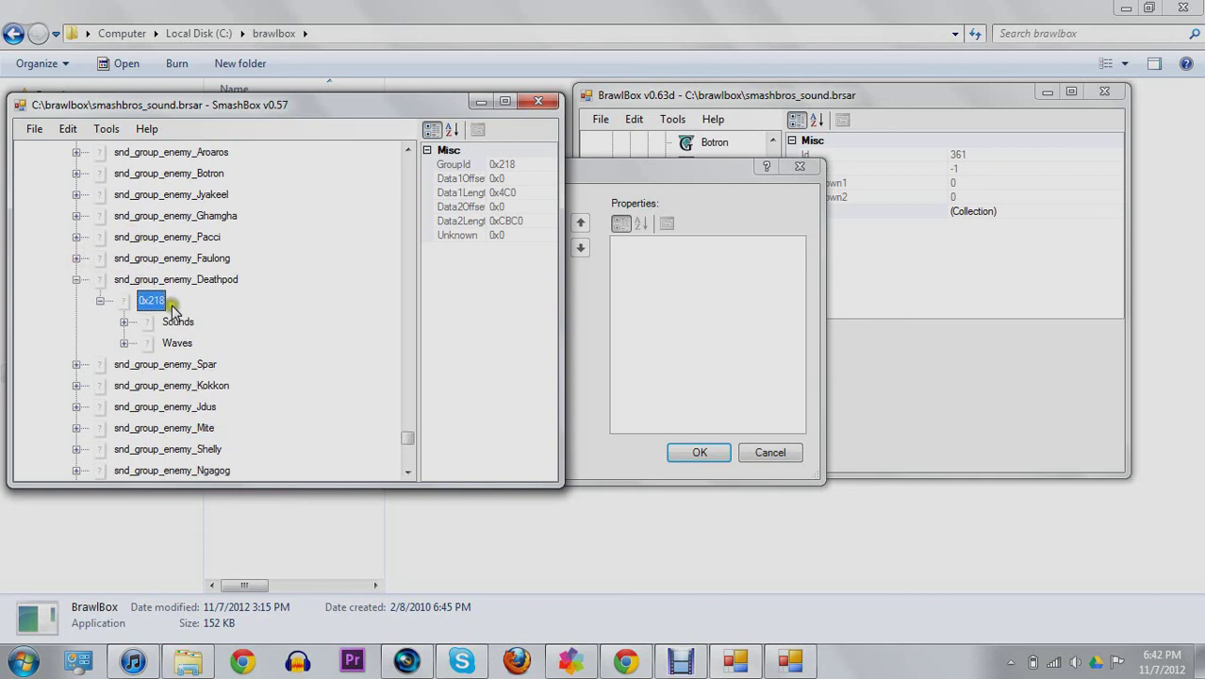
Step: Try adding and removing RSARFileNode members in Deathpod's Files collection, discarding the changes
click(694, 187)
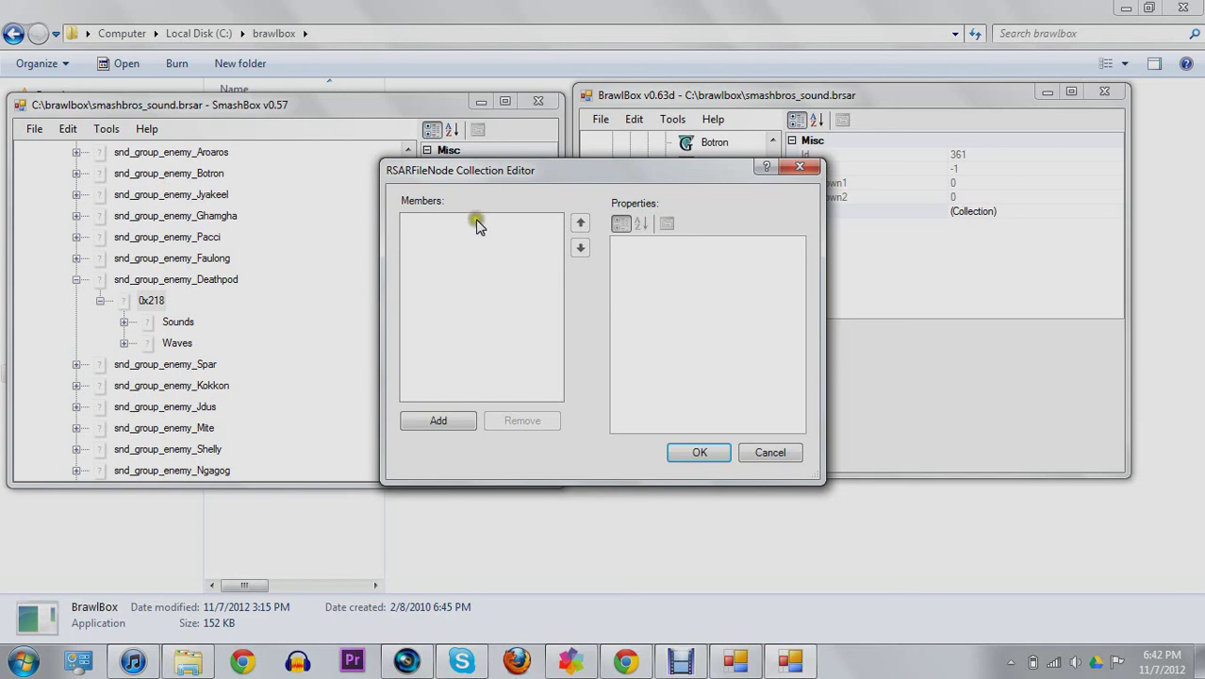
click(438, 421)
click(438, 421)
click(437, 420)
click(438, 420)
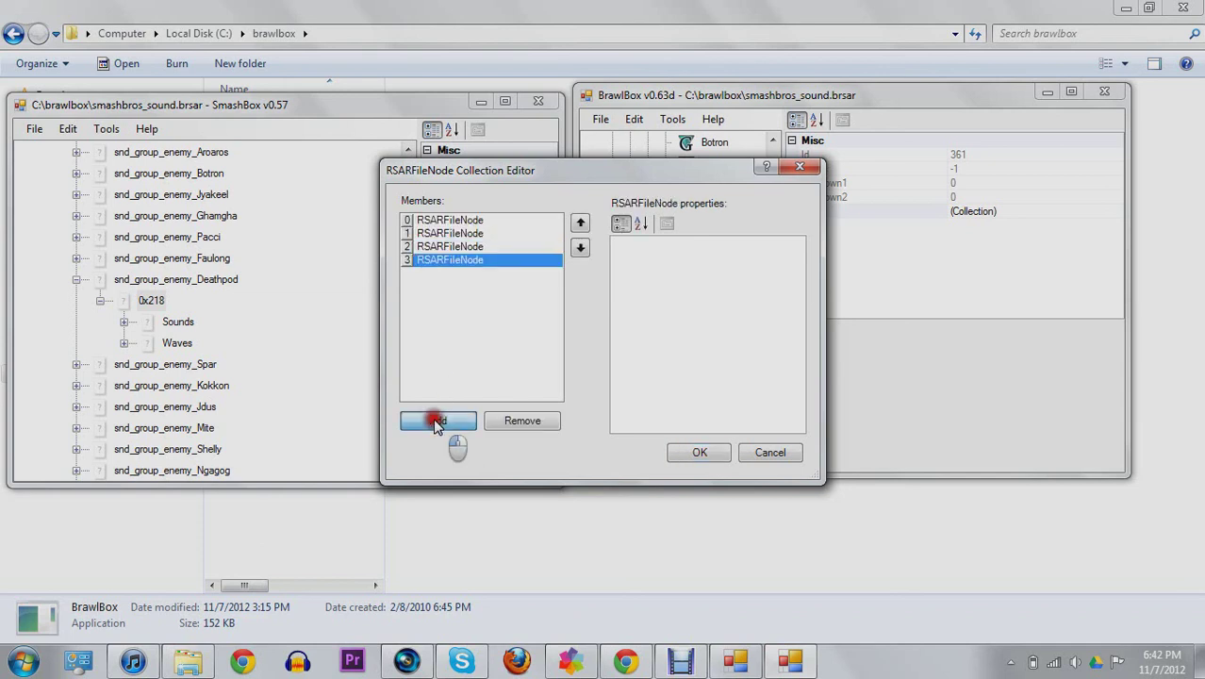
click(436, 423)
click(435, 422)
click(435, 422)
click(500, 421)
click(501, 421)
click(501, 421)
click(501, 420)
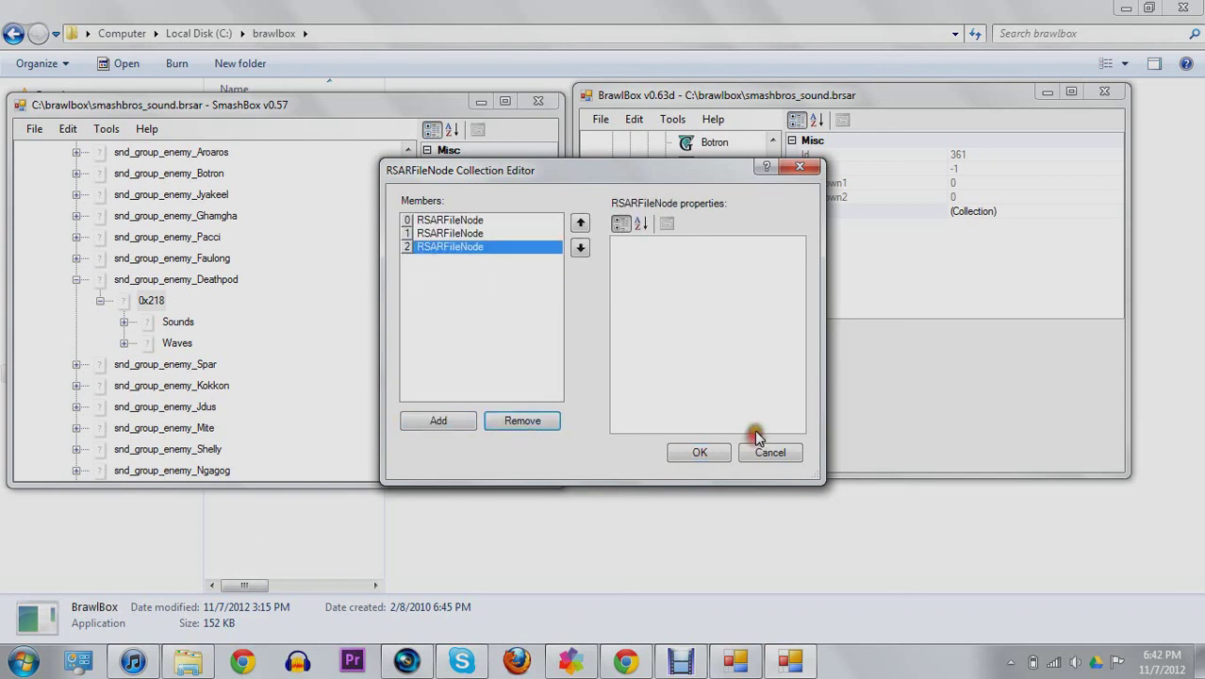
click(768, 452)
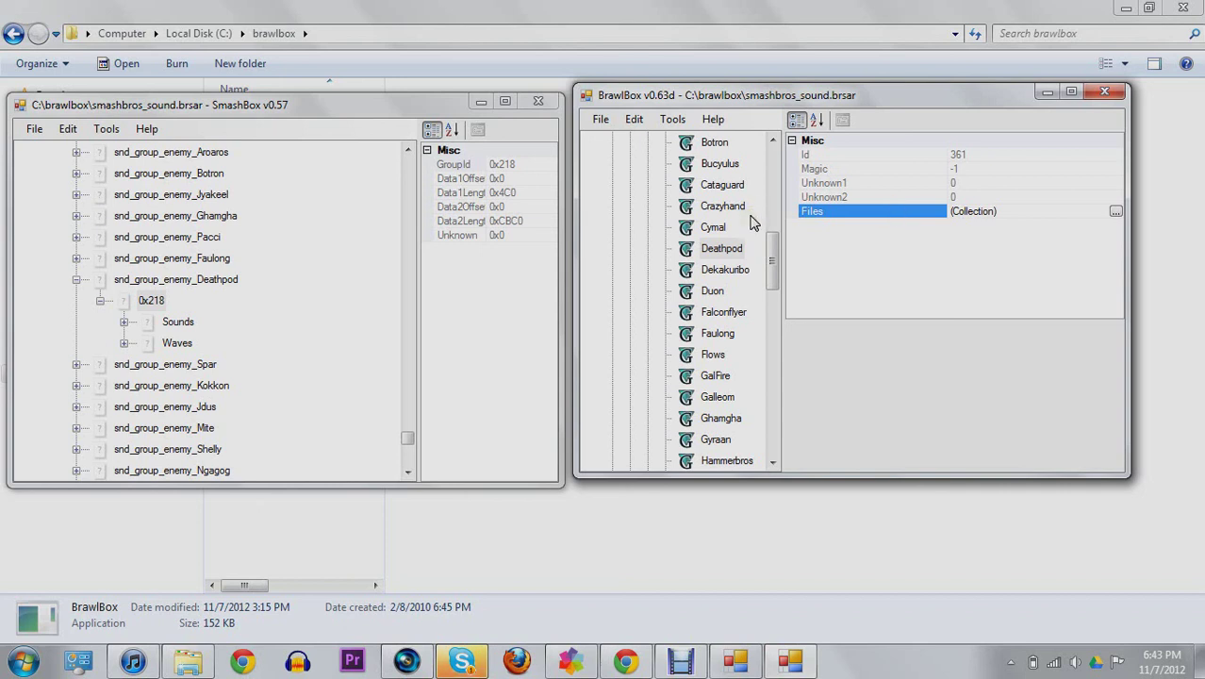
Step: Collapse and re-expand Deathpod's Misc properties in BrawlBox and sort the property list alphabetically
click(793, 141)
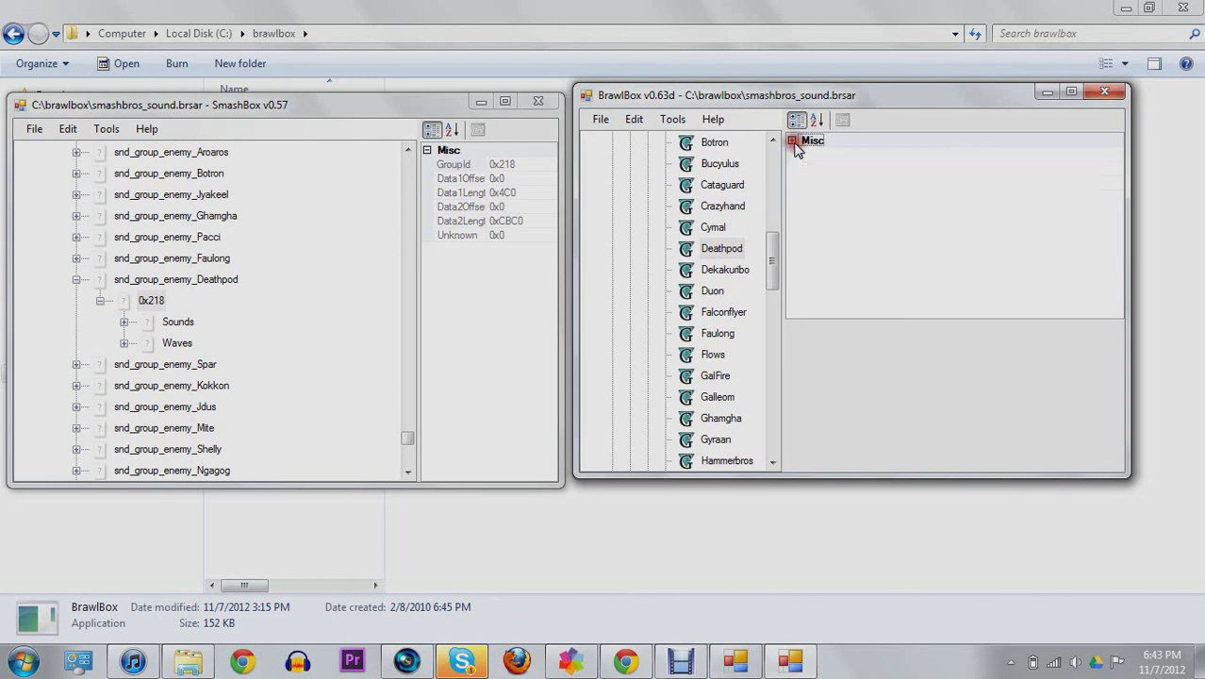
click(793, 141)
click(816, 120)
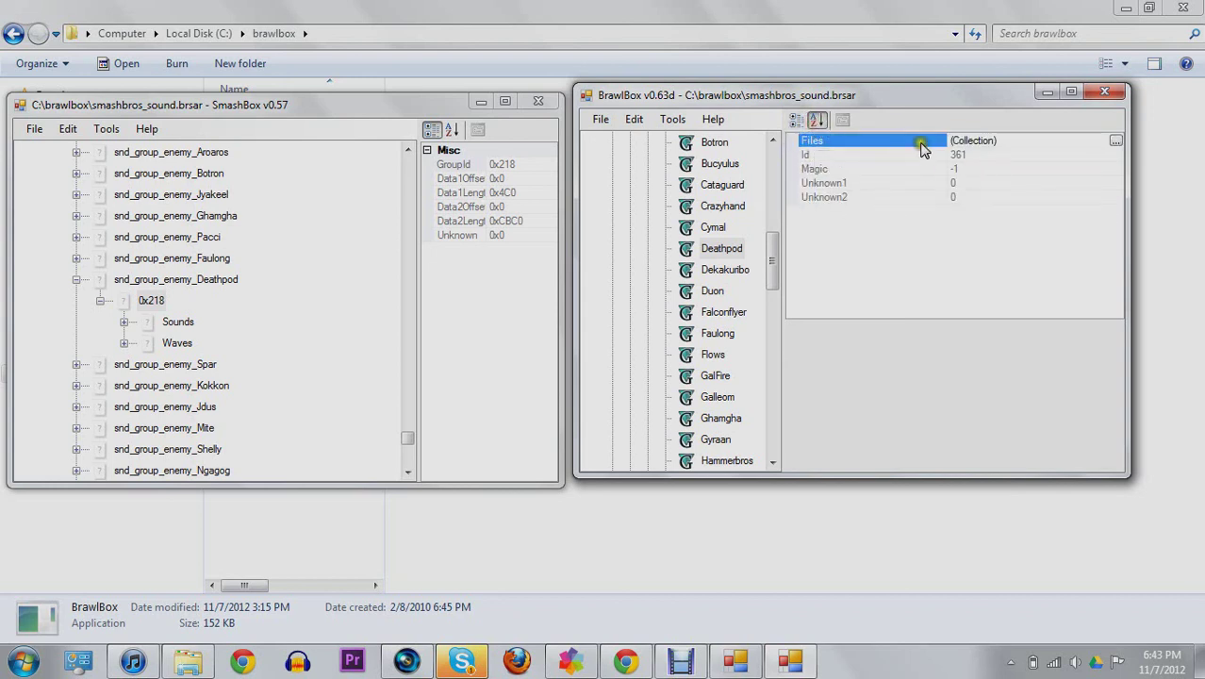
Step: Expand the Waves of Deathpod's 0x218 entry in SmashBox and check the properties of Wave0 and Wave1
click(123, 342)
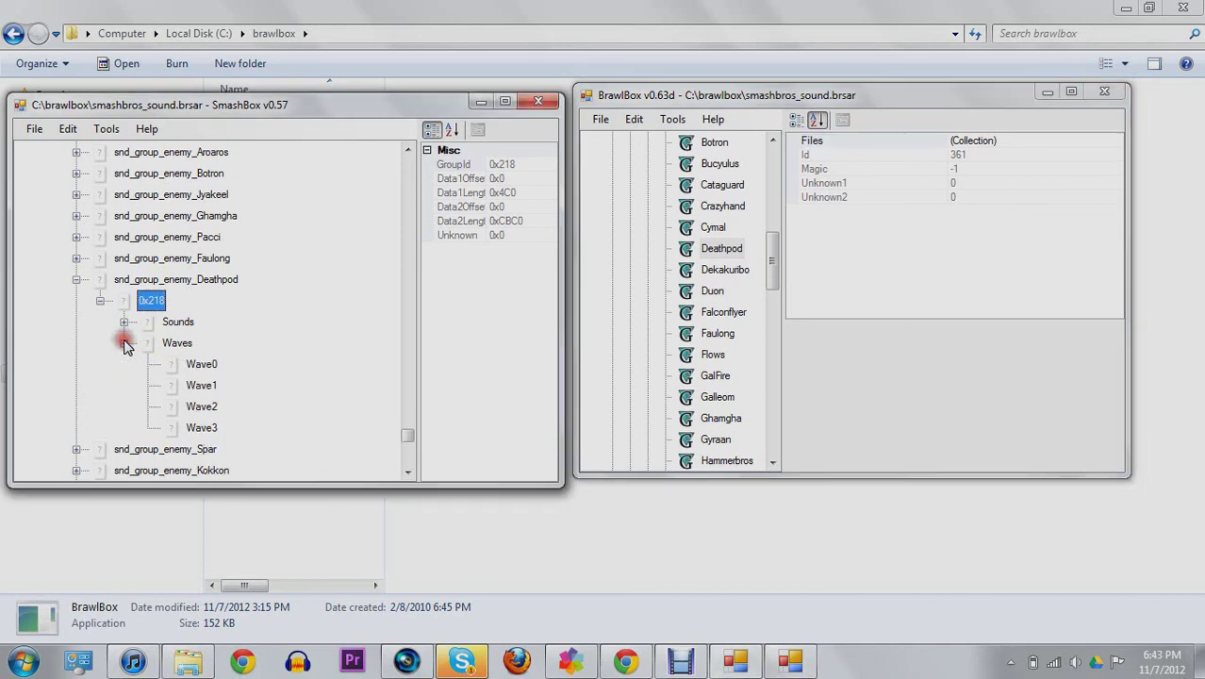
click(174, 364)
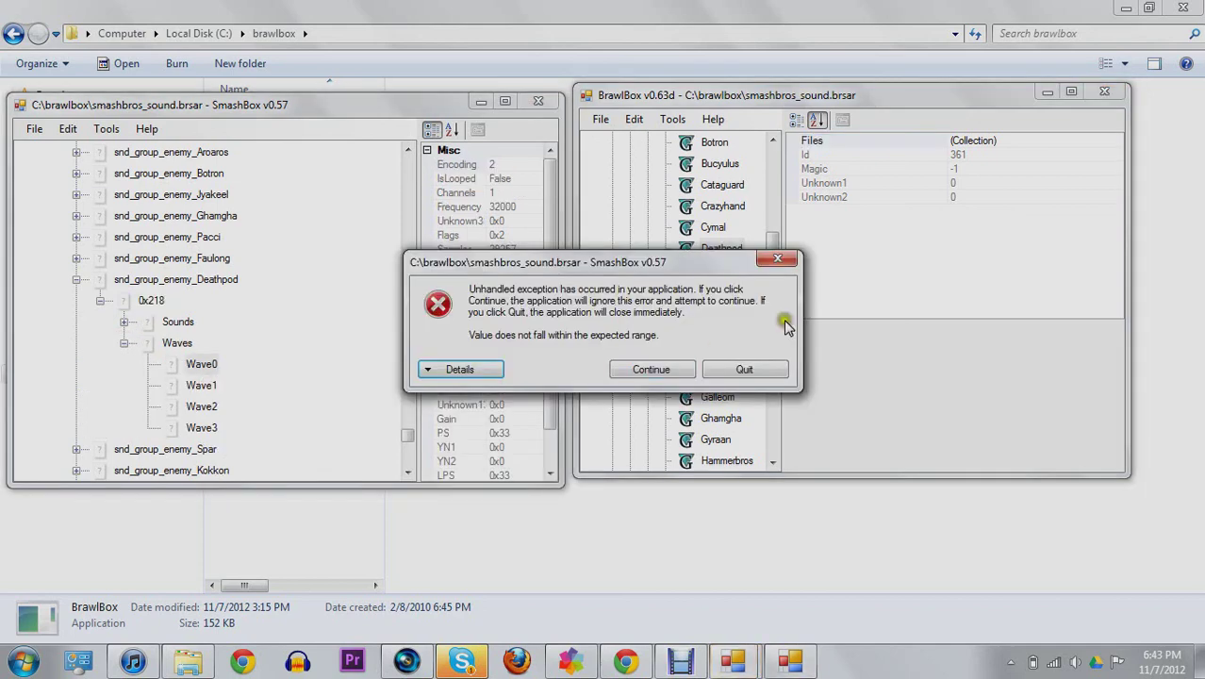
click(780, 261)
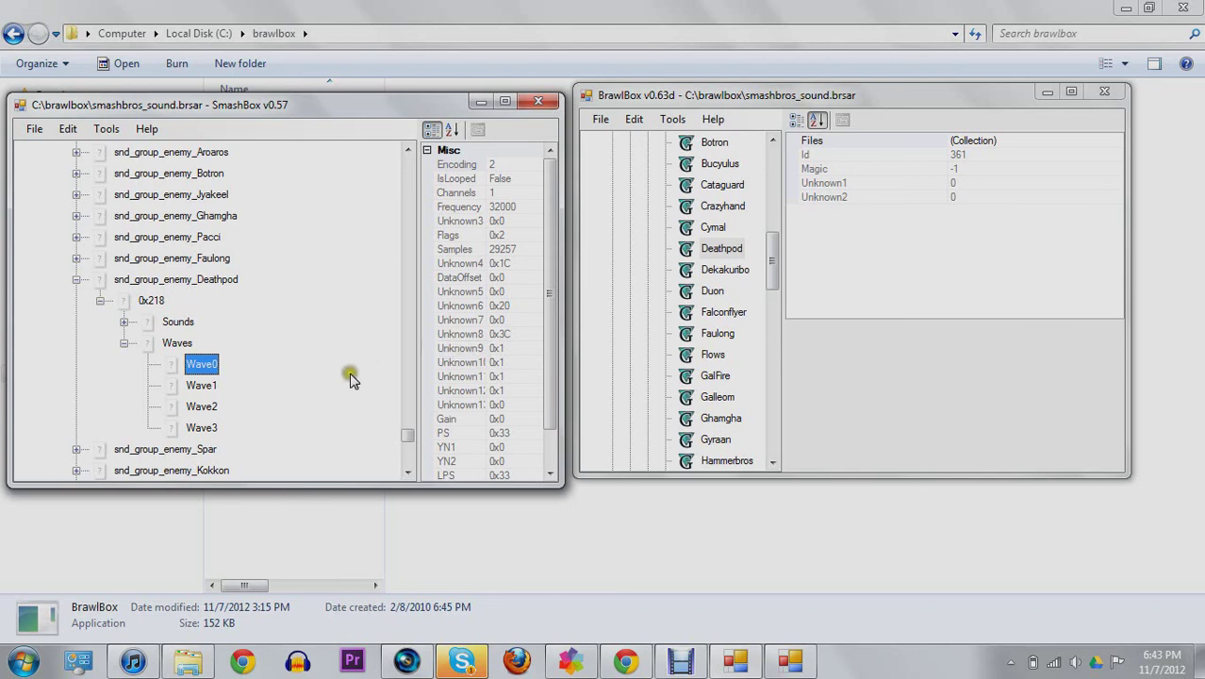
click(209, 388)
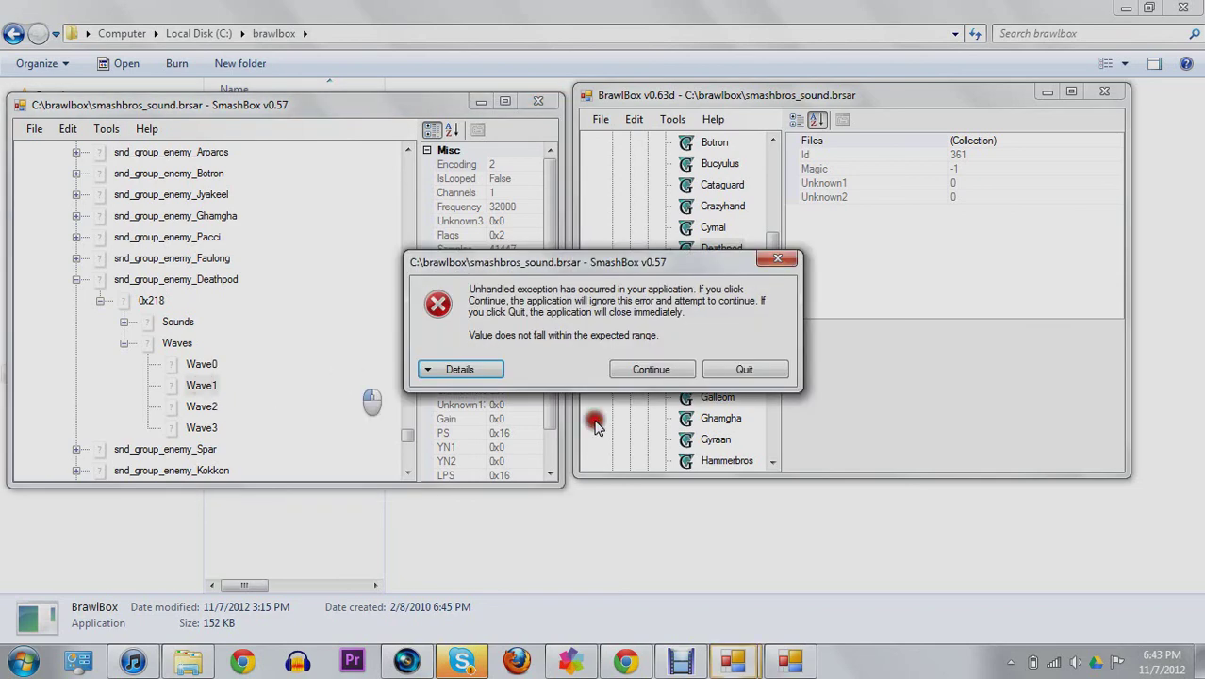
click(780, 261)
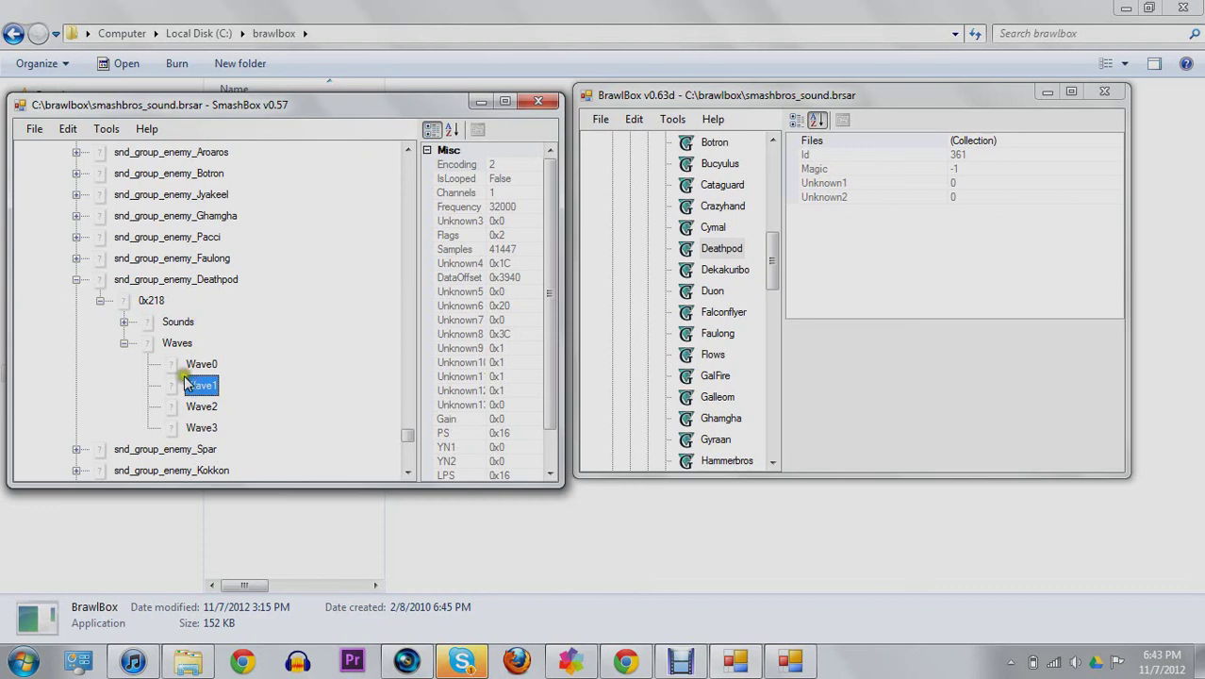
Step: Expand the Sounds of entry 0x218, widen the property area and examine the snd_se_enemy_Deathpod_OPEN properties
click(124, 321)
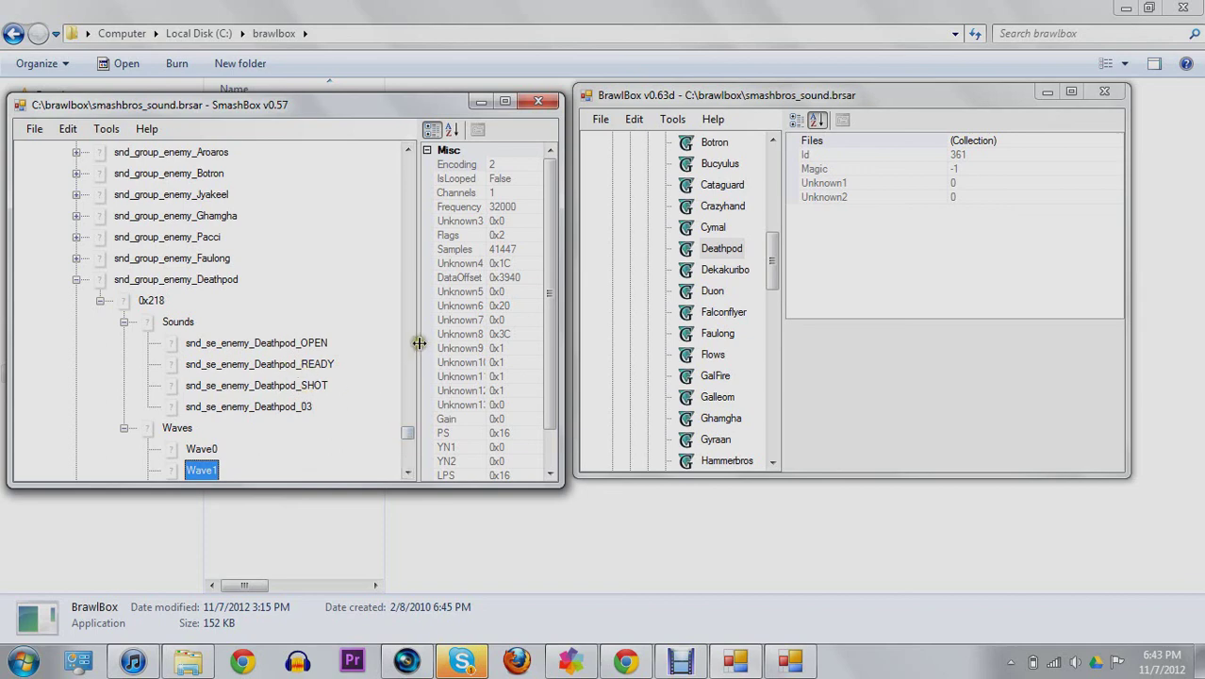
drag(418, 343, 359, 343)
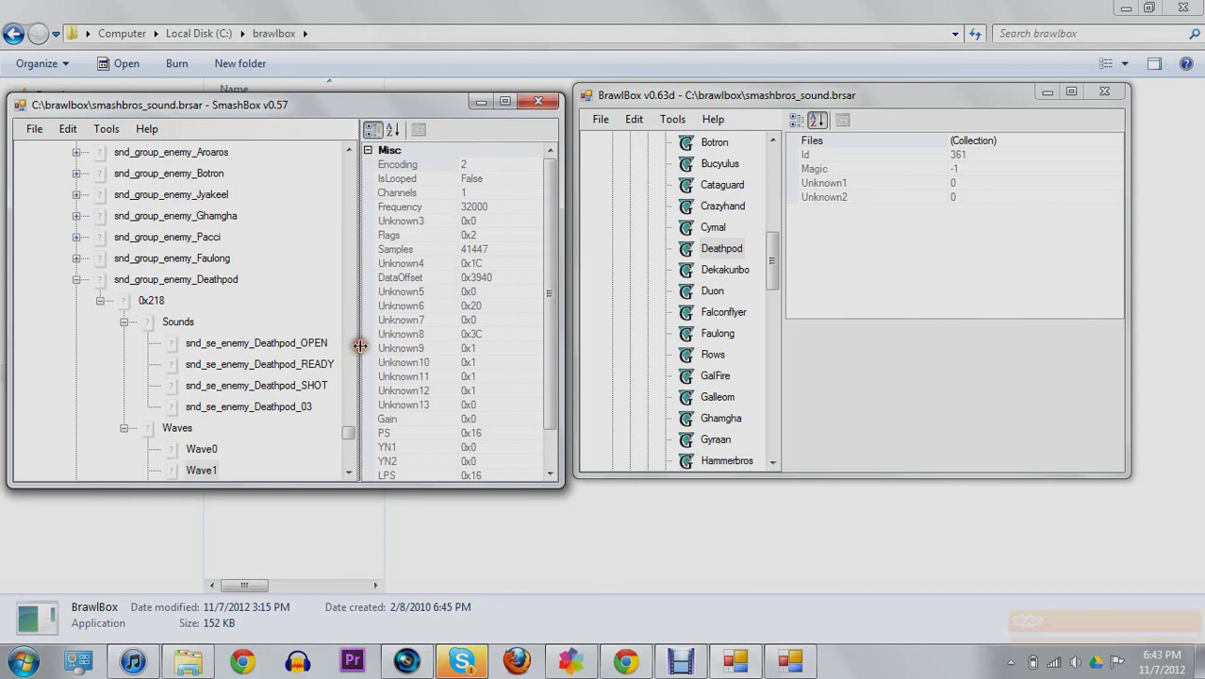
click(309, 345)
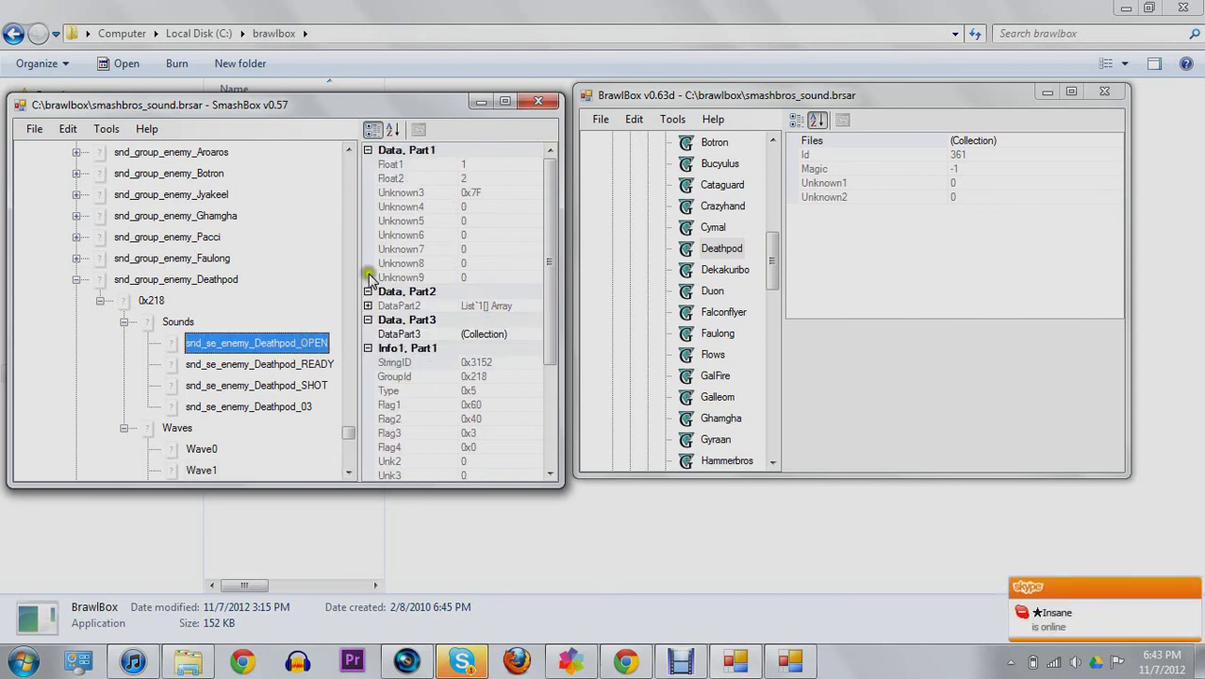
Step: Collapse Sounds, Waves, entry 0x218 and the snd_group_enemy_Deathpod group in SmashBox
click(123, 323)
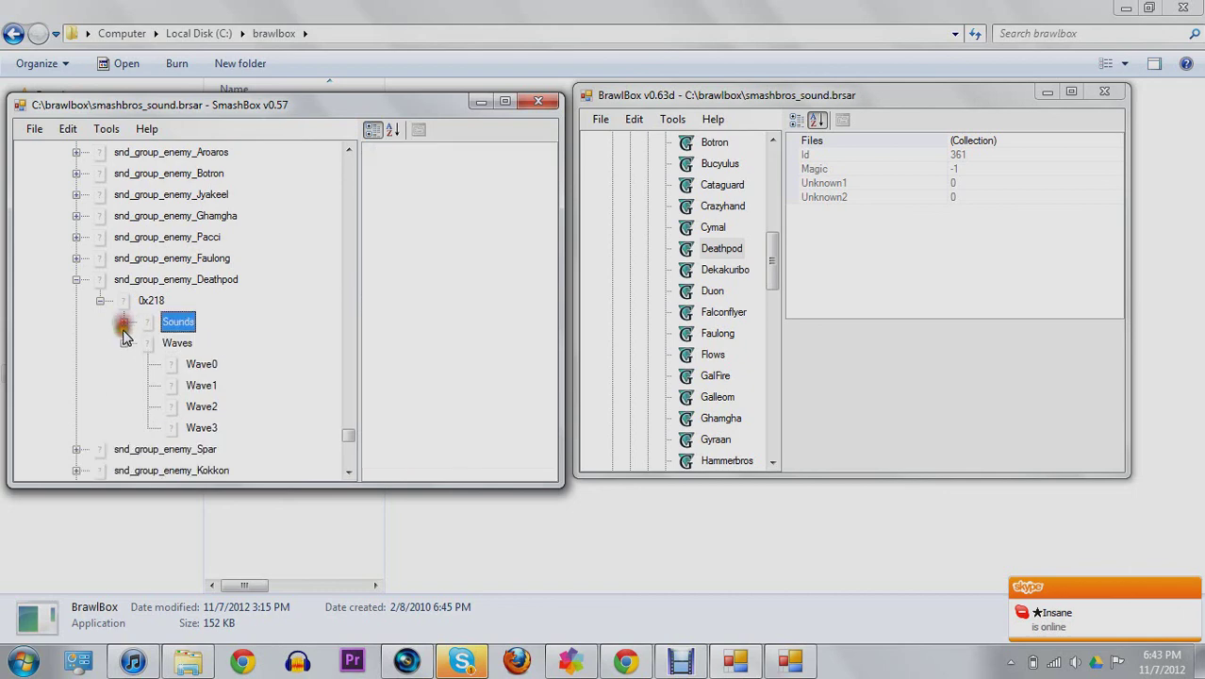
click(124, 342)
click(100, 301)
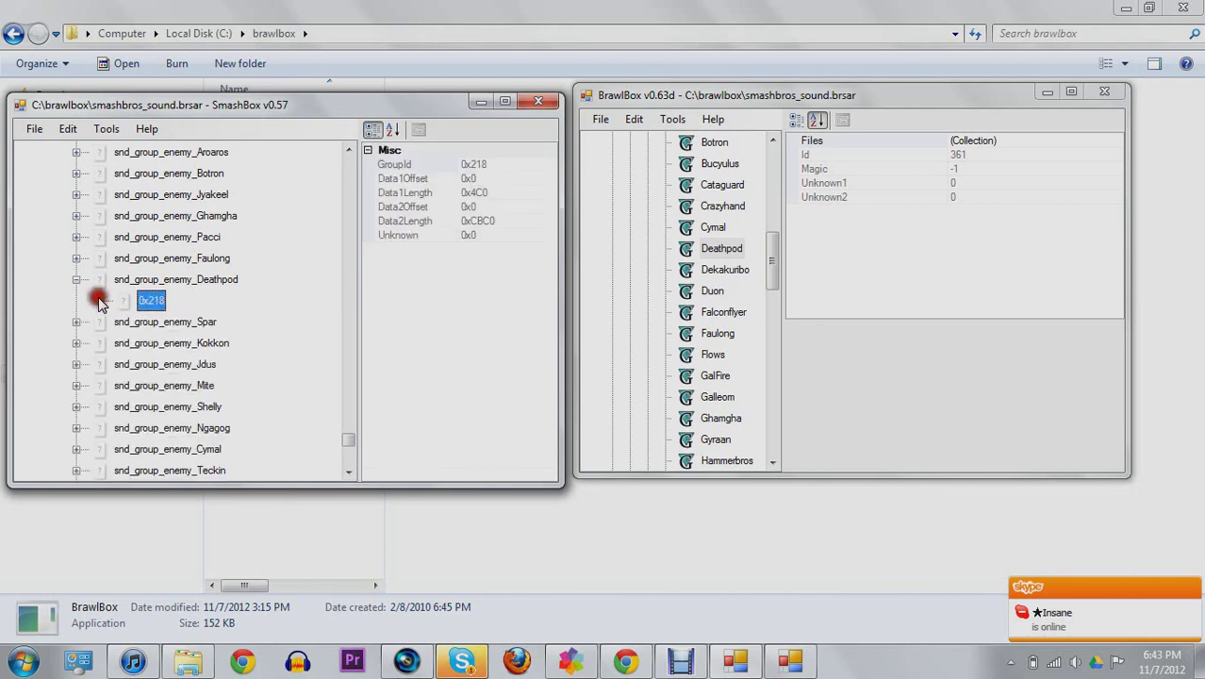
click(77, 279)
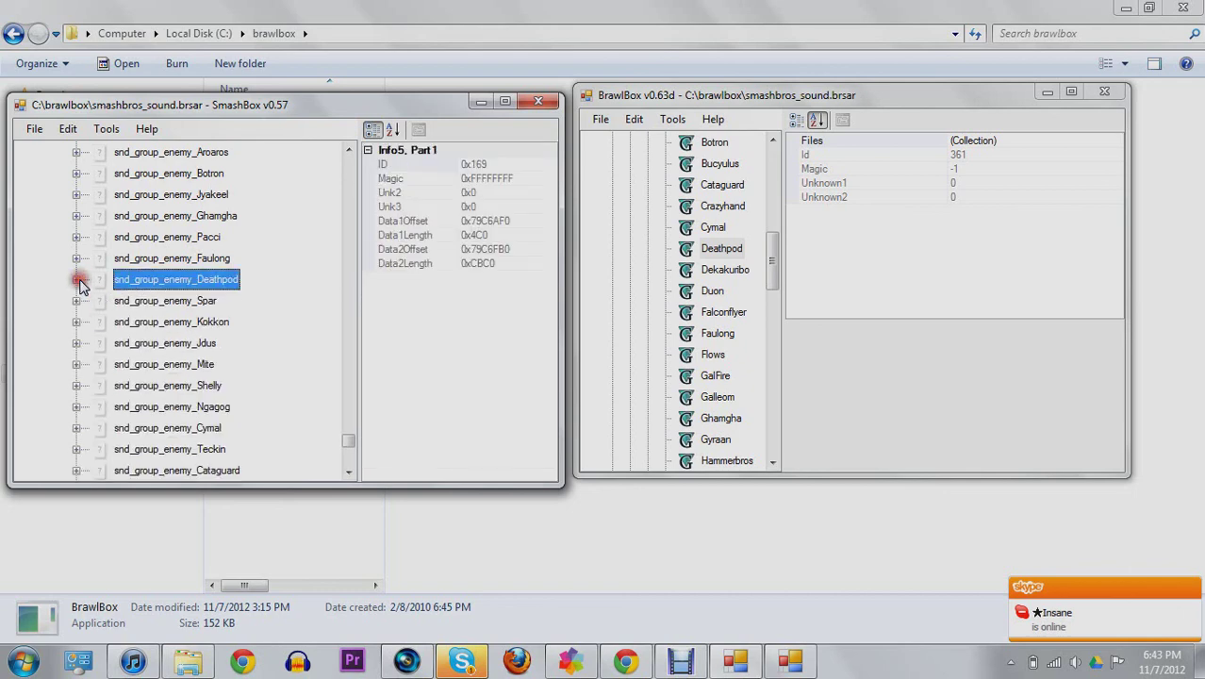
Step: Try to open another sound archive in SmashBox
click(42, 137)
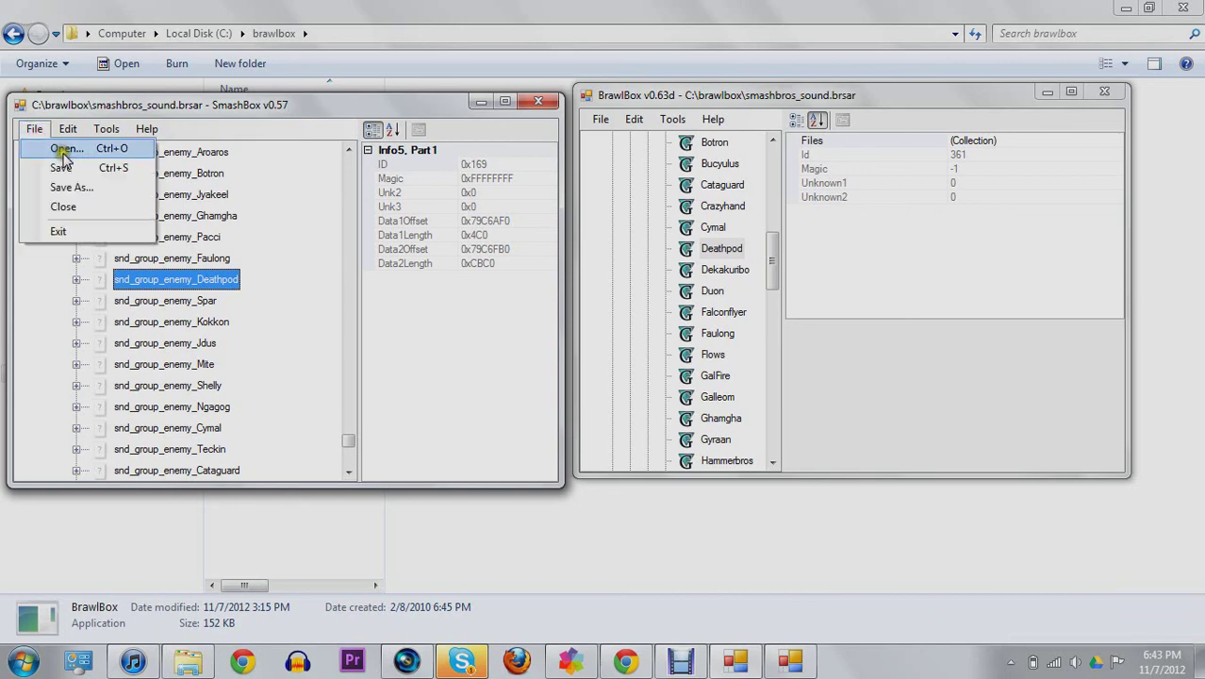
click(54, 150)
double_click(327, 262)
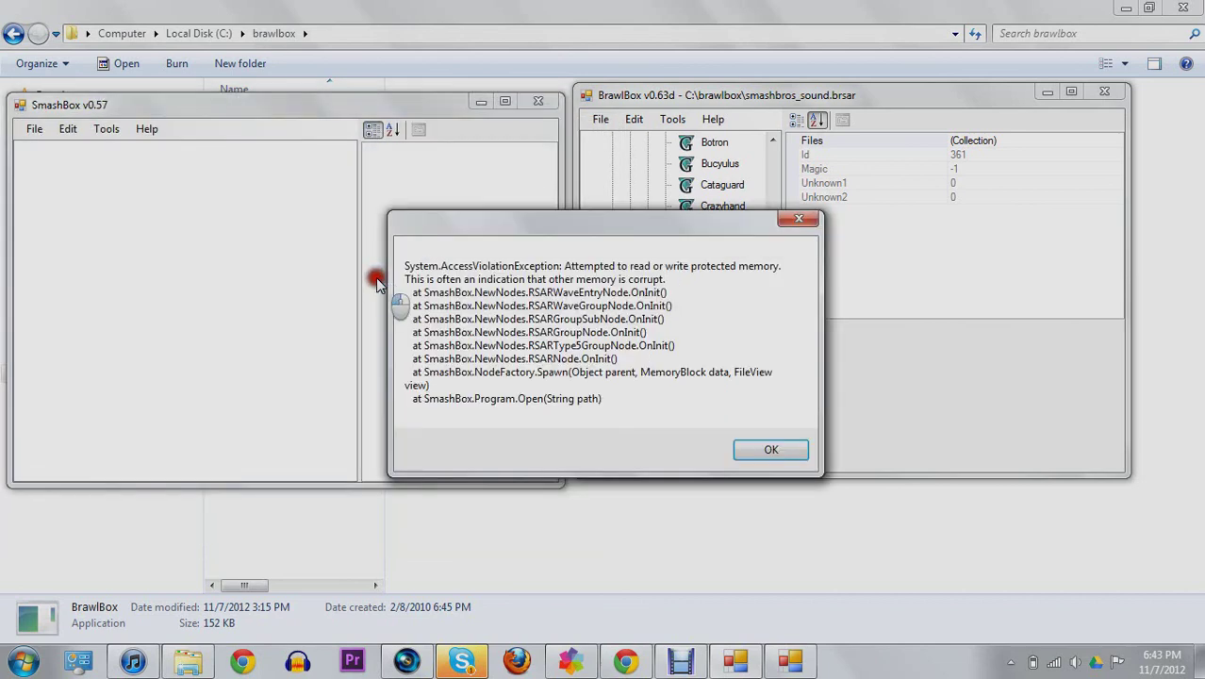
click(760, 448)
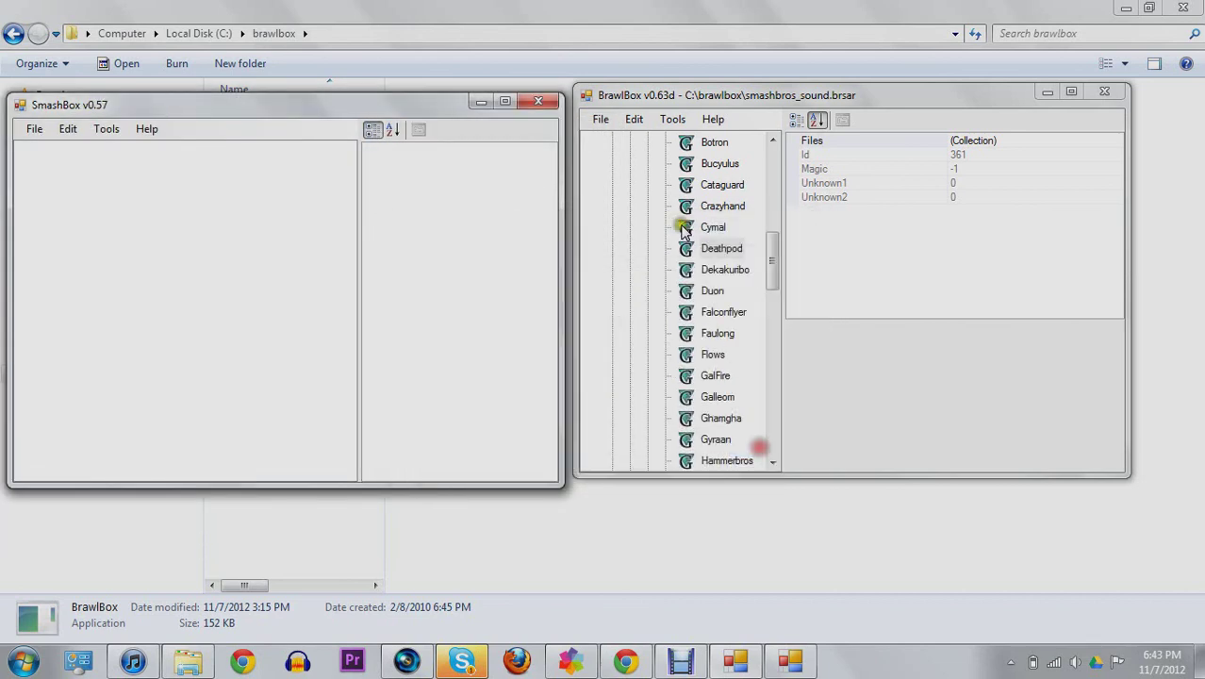
Step: Open revo_kart.brsar in BrawlBox and move its window closer to the middle of the desktop
click(603, 120)
click(598, 118)
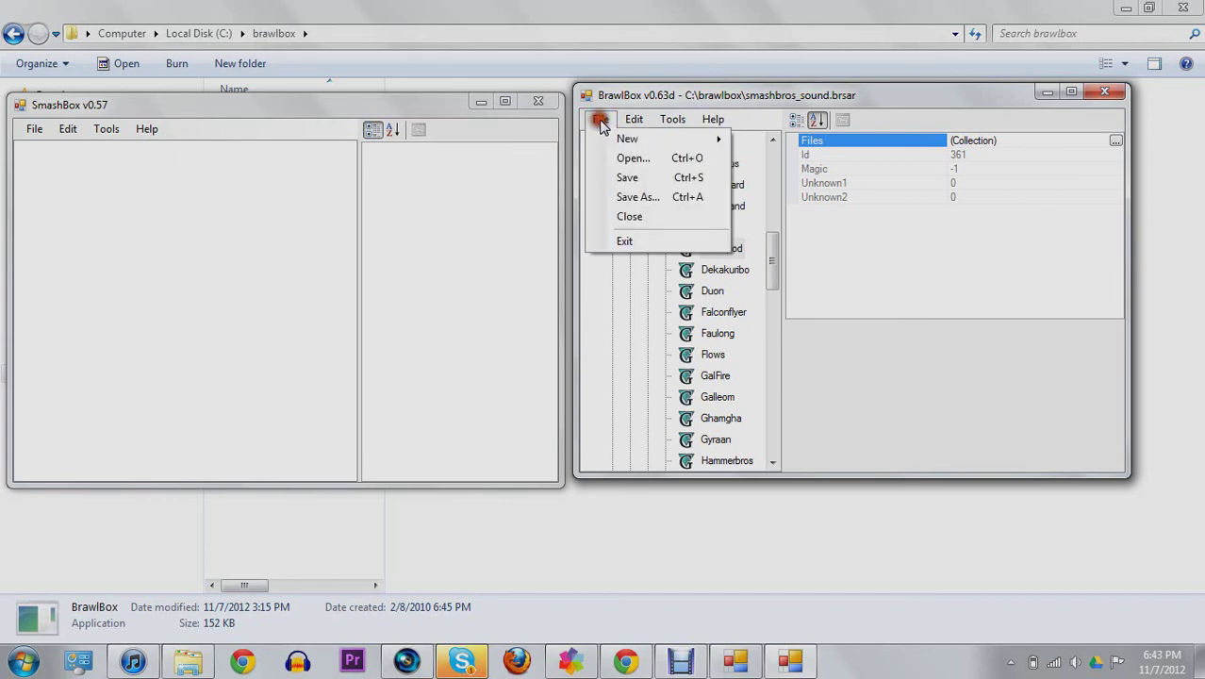
click(629, 159)
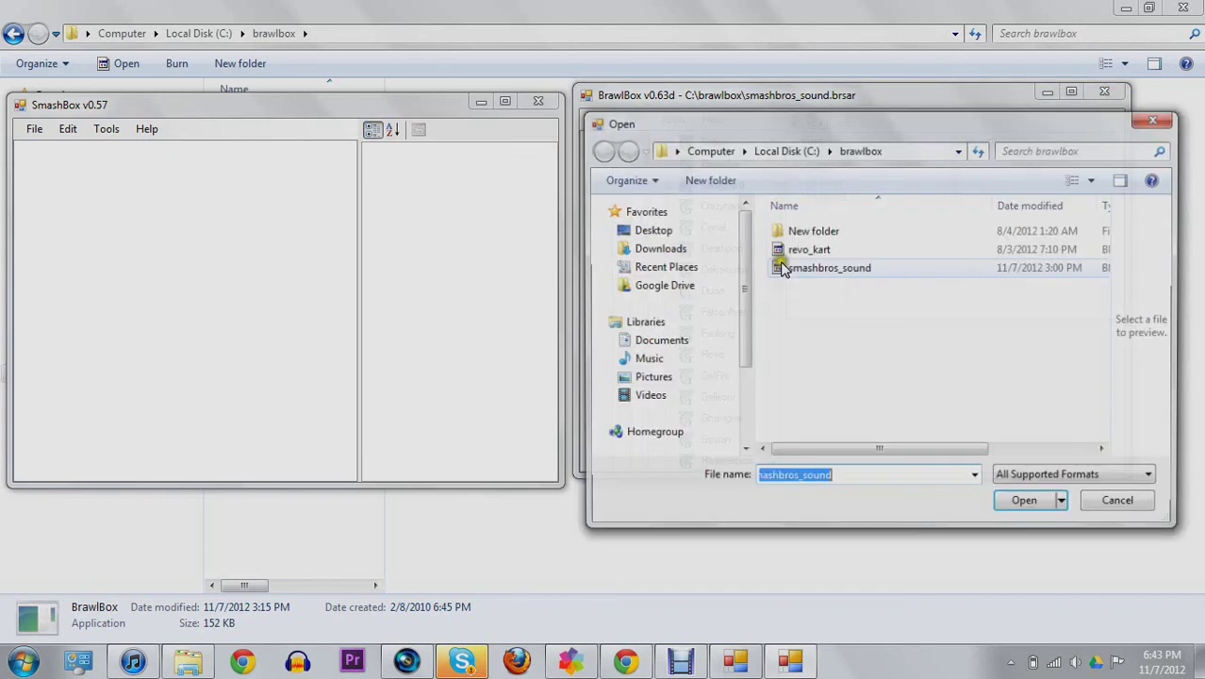
click(819, 249)
double_click(818, 249)
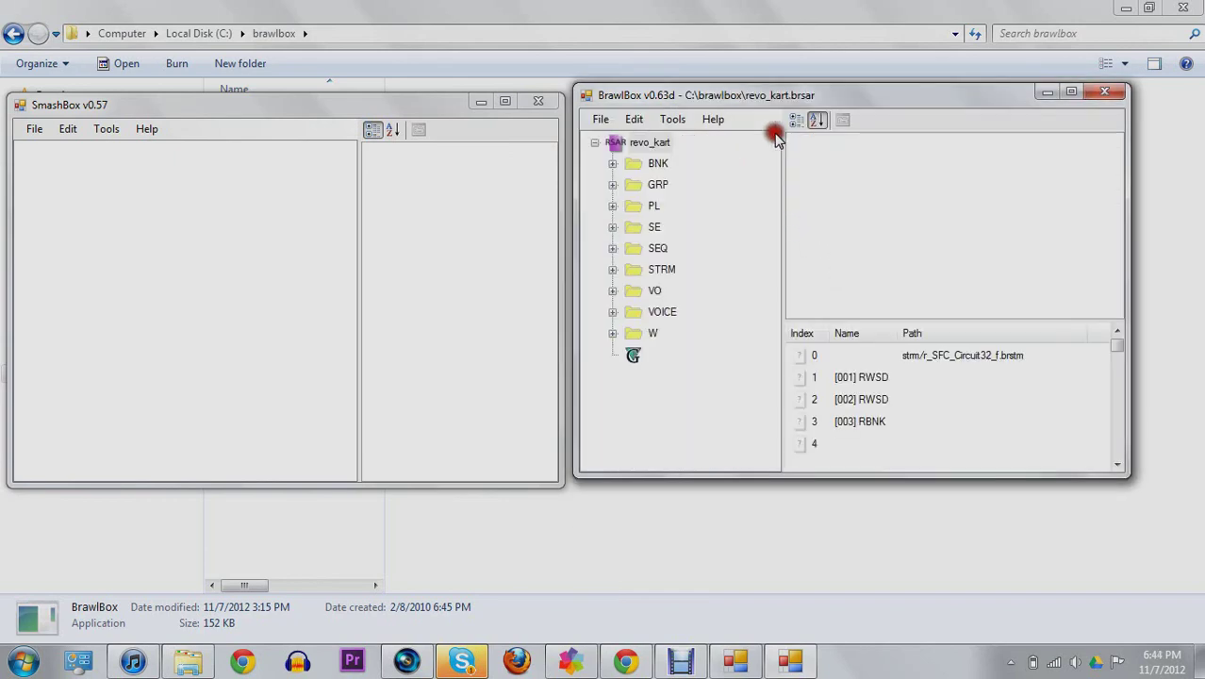
drag(745, 95, 541, 116)
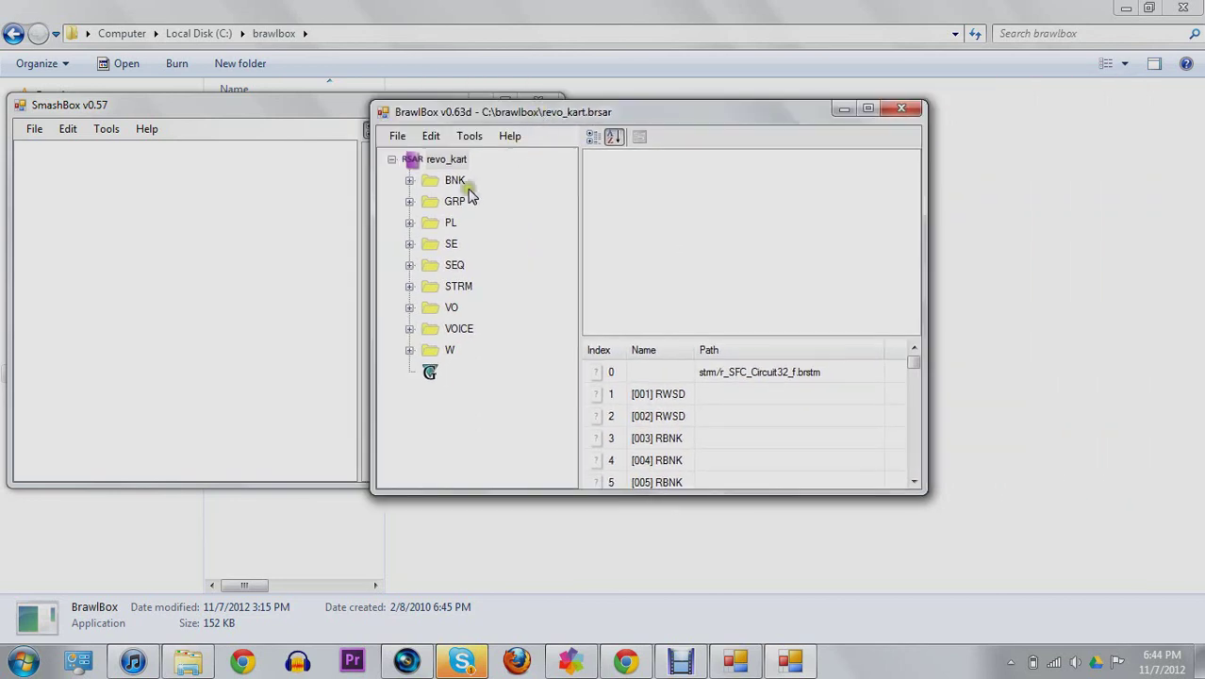
Step: Look through revo_kart's PL folder down to the SE entry in MENU's UI folder, and collapse the folders again
click(409, 222)
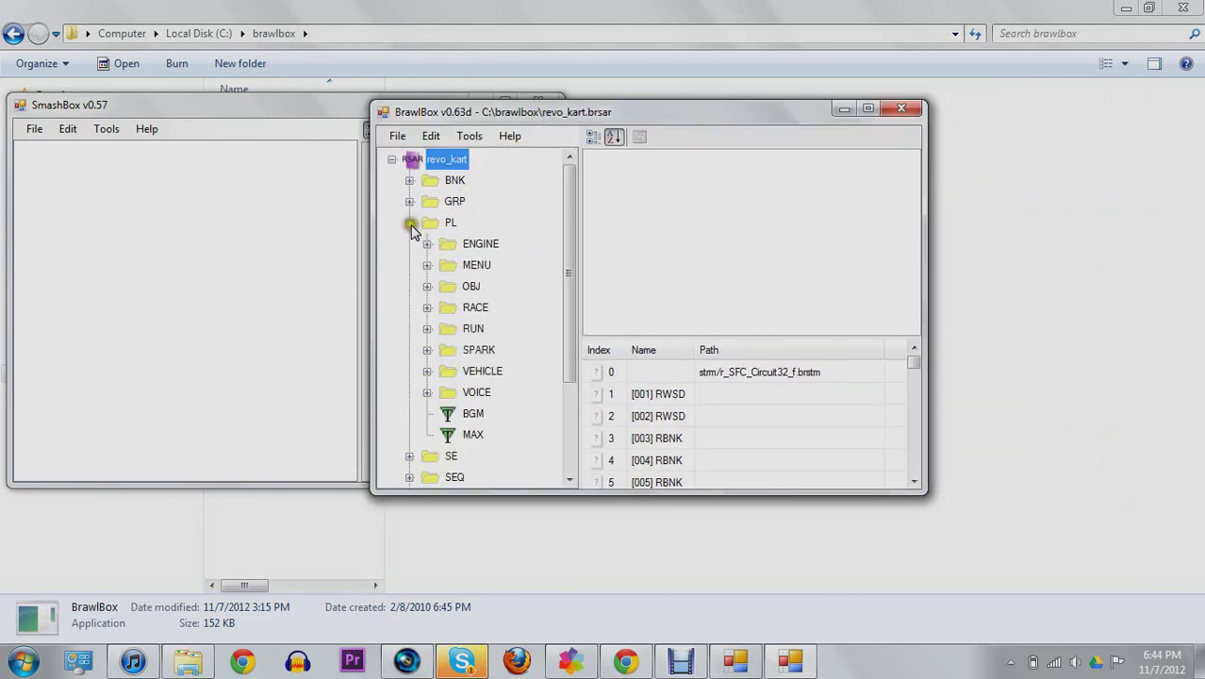
click(427, 265)
click(445, 287)
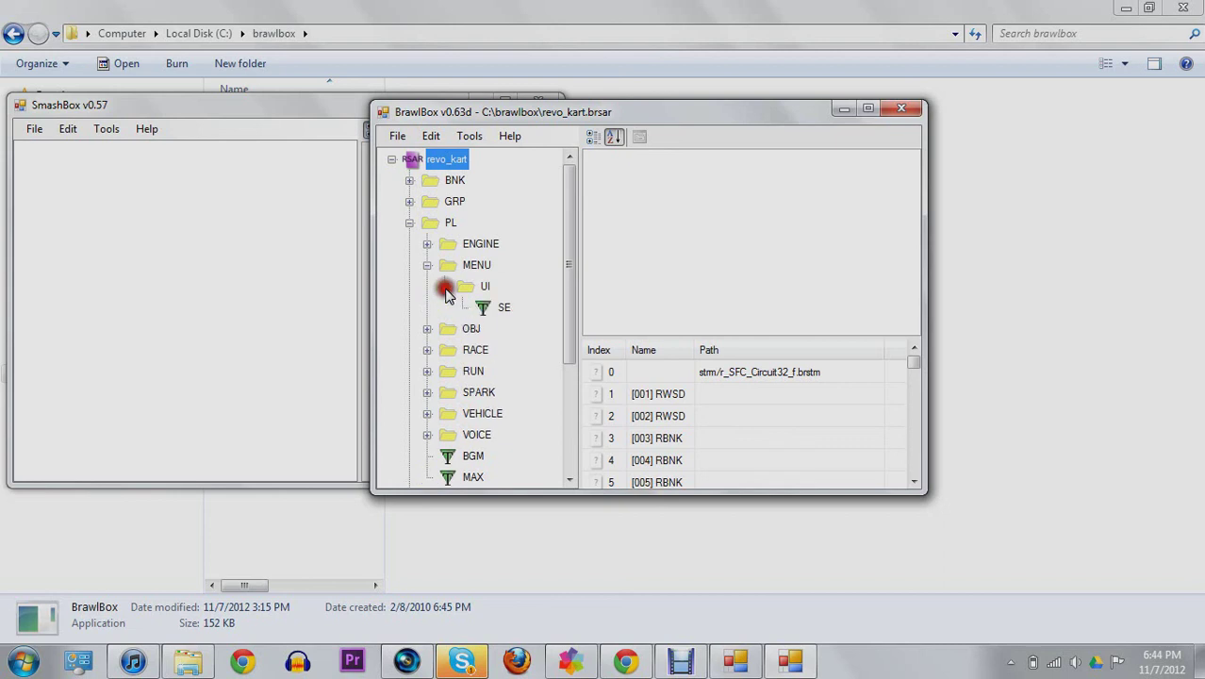
click(499, 308)
click(445, 287)
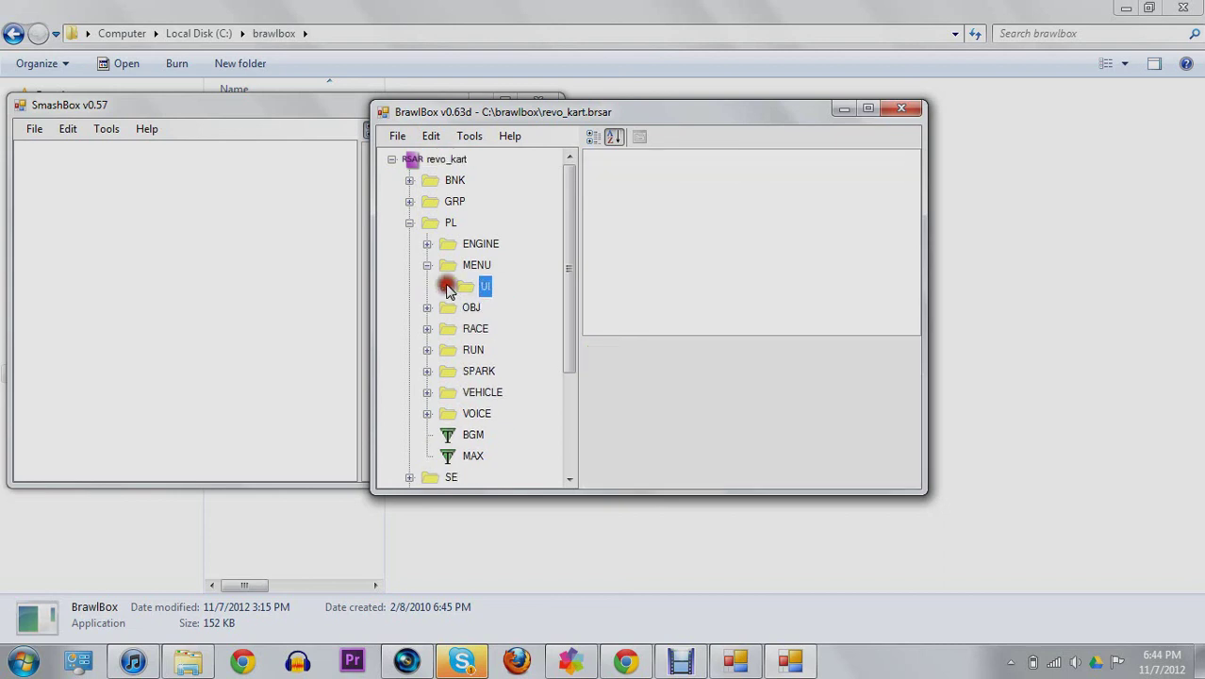
click(427, 265)
click(409, 222)
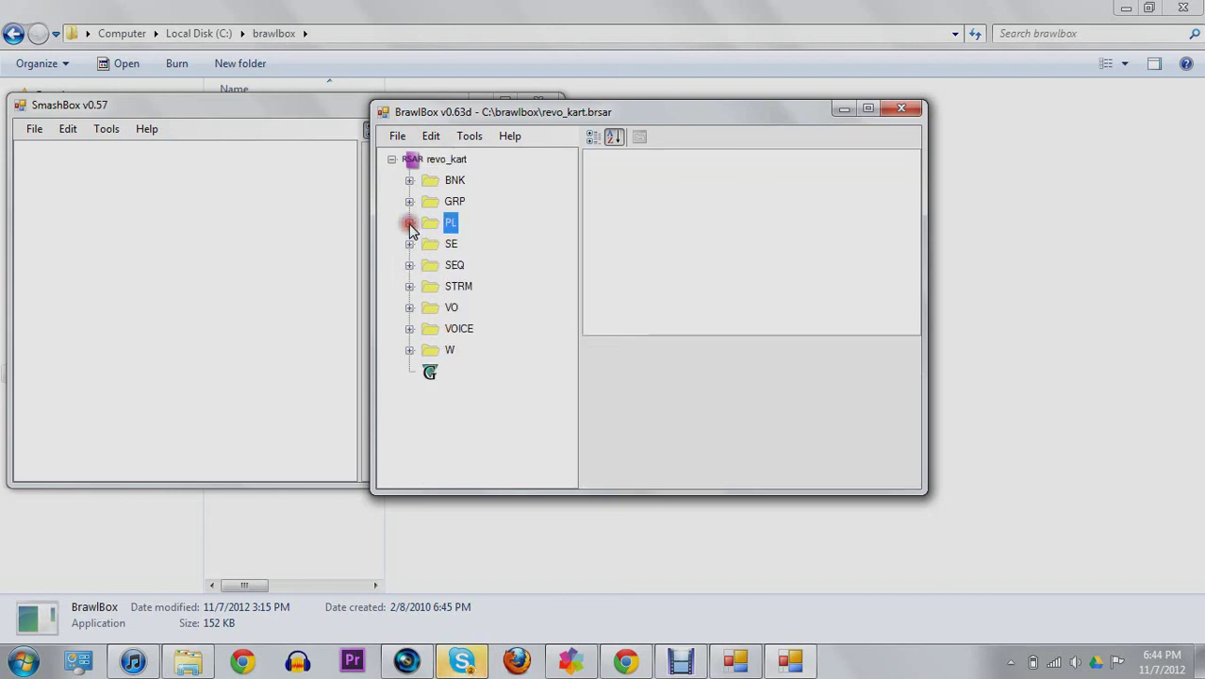
Step: Expand the BNK folder of revo_kart and briefly check the VOICE folder
click(409, 180)
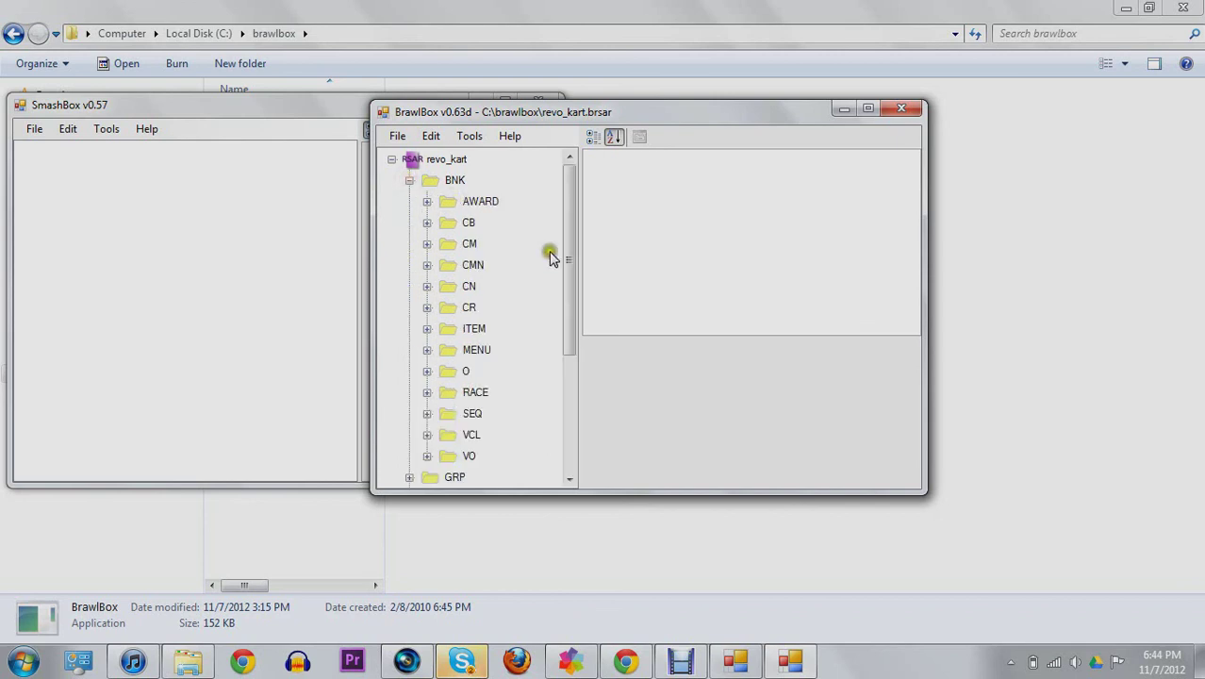
drag(568, 264, 570, 396)
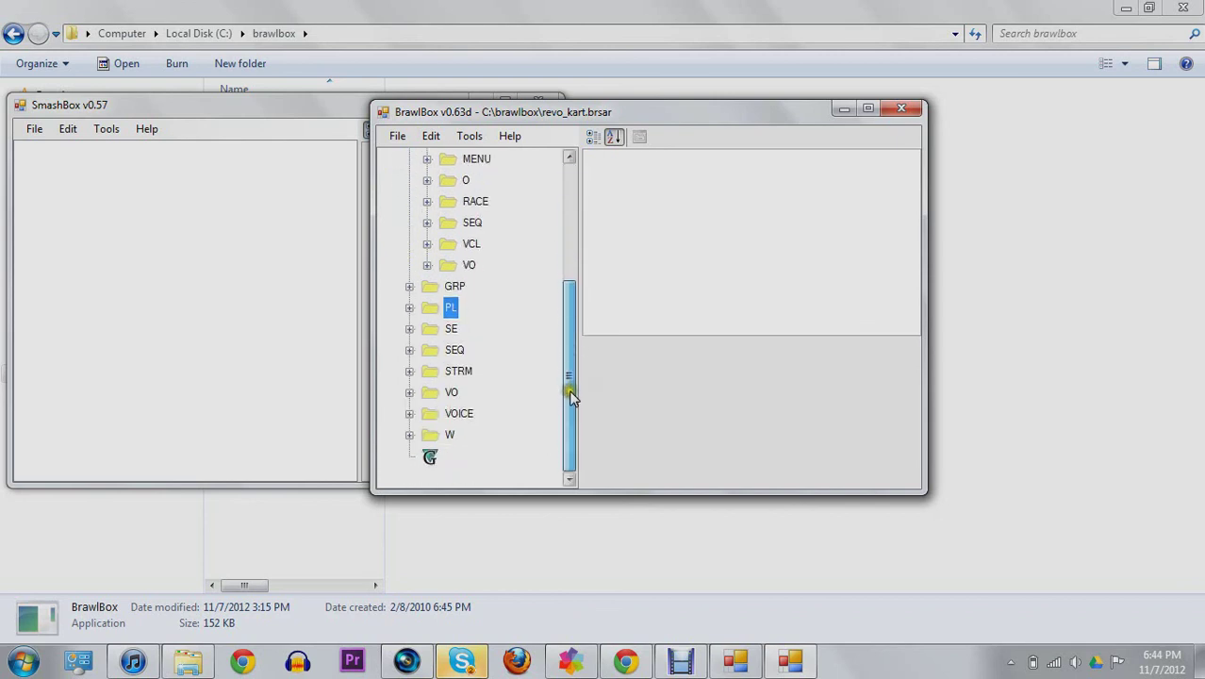
click(409, 413)
click(409, 413)
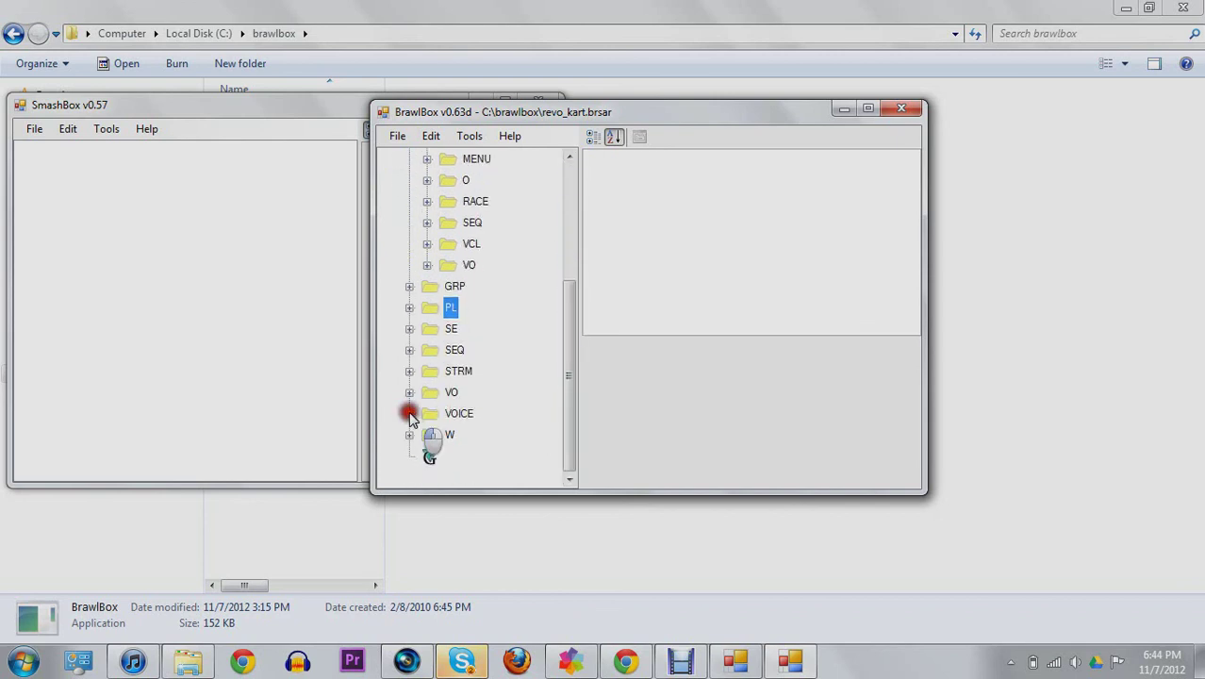
Step: Expand revo_kart's W folder down to BGM's FINALLAP subfolder and select the FAN entry
click(409, 434)
click(427, 456)
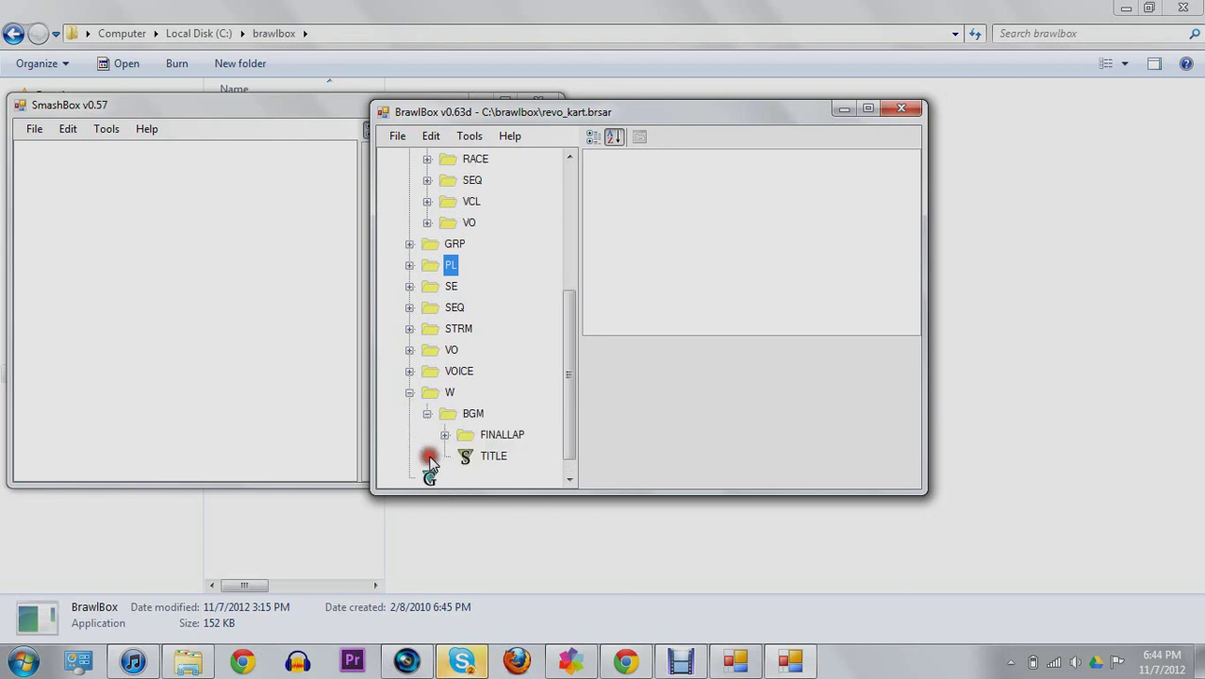
click(444, 435)
click(506, 456)
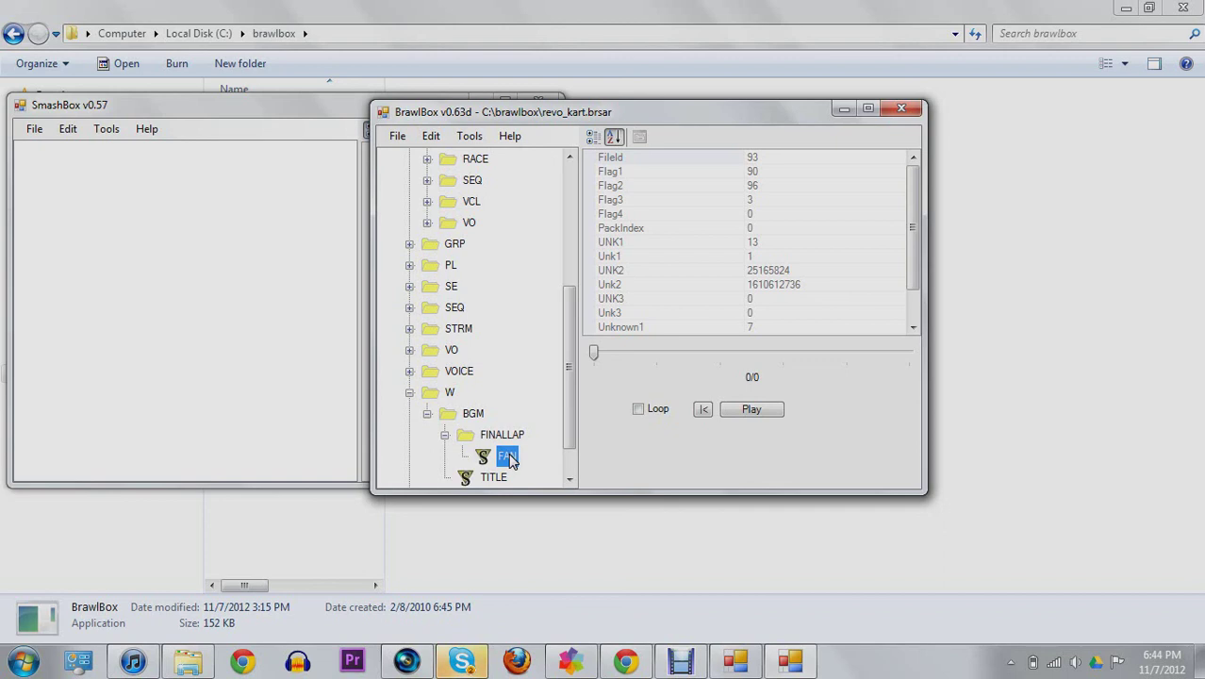
Step: Try to export the FAN entry to the brawlbox folder as a raw data file named FAN
right_click(513, 458)
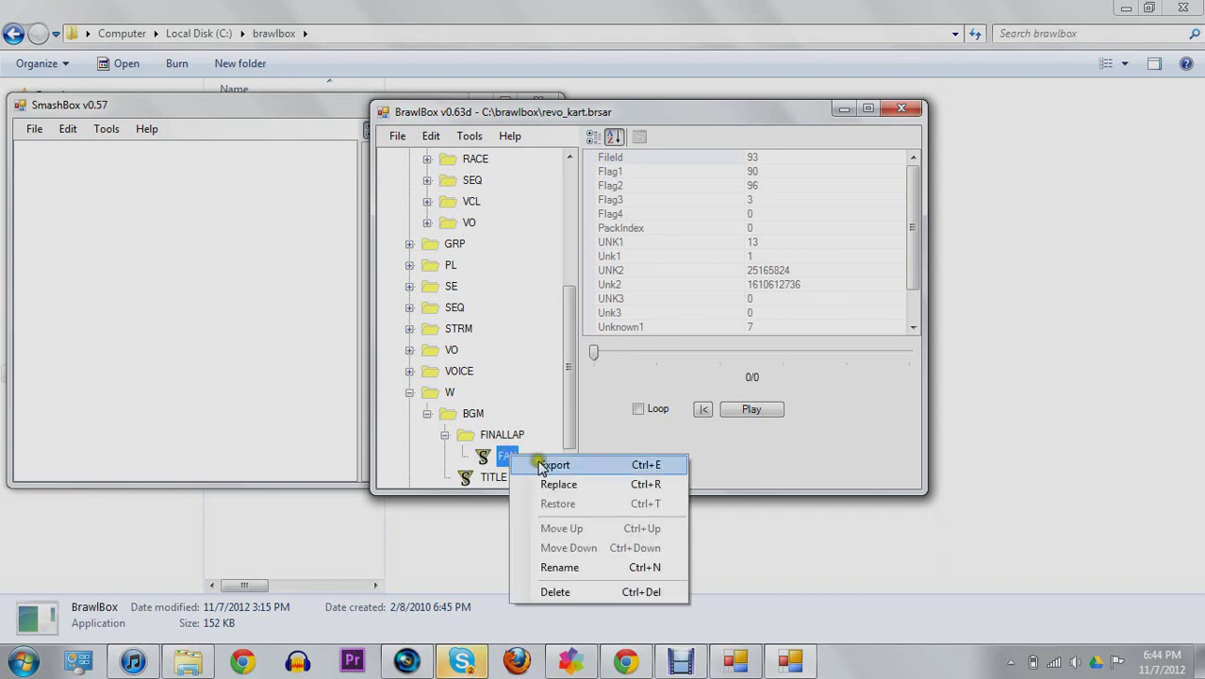
click(537, 464)
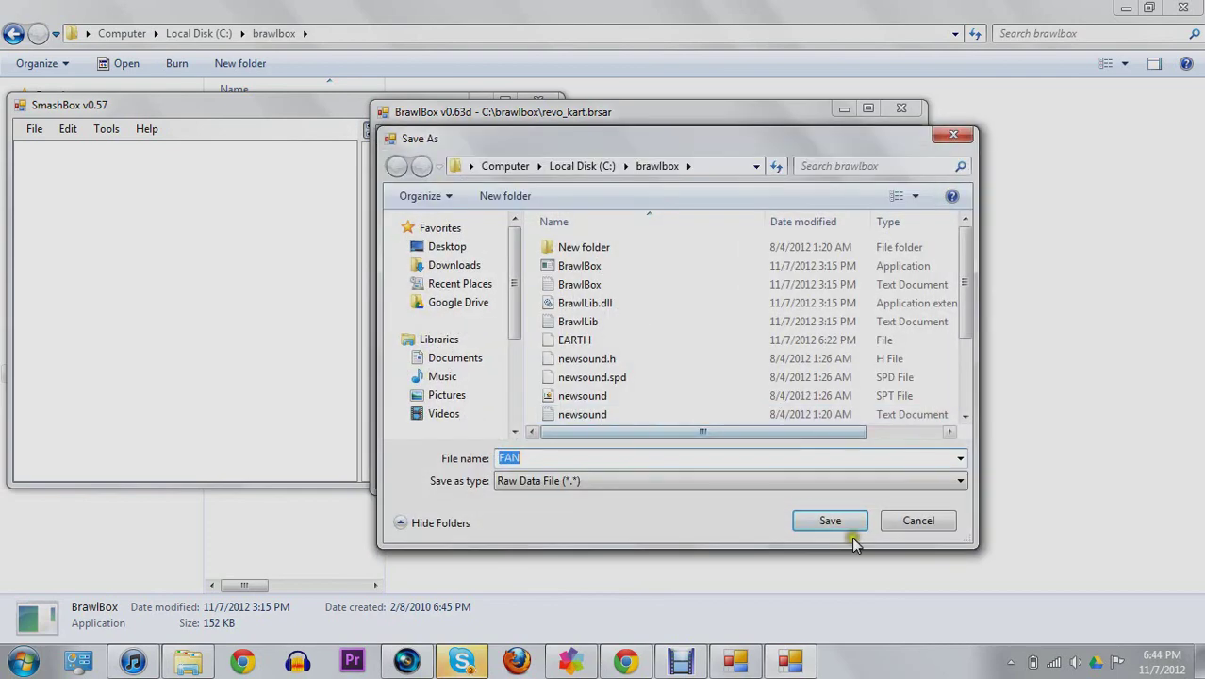
click(786, 480)
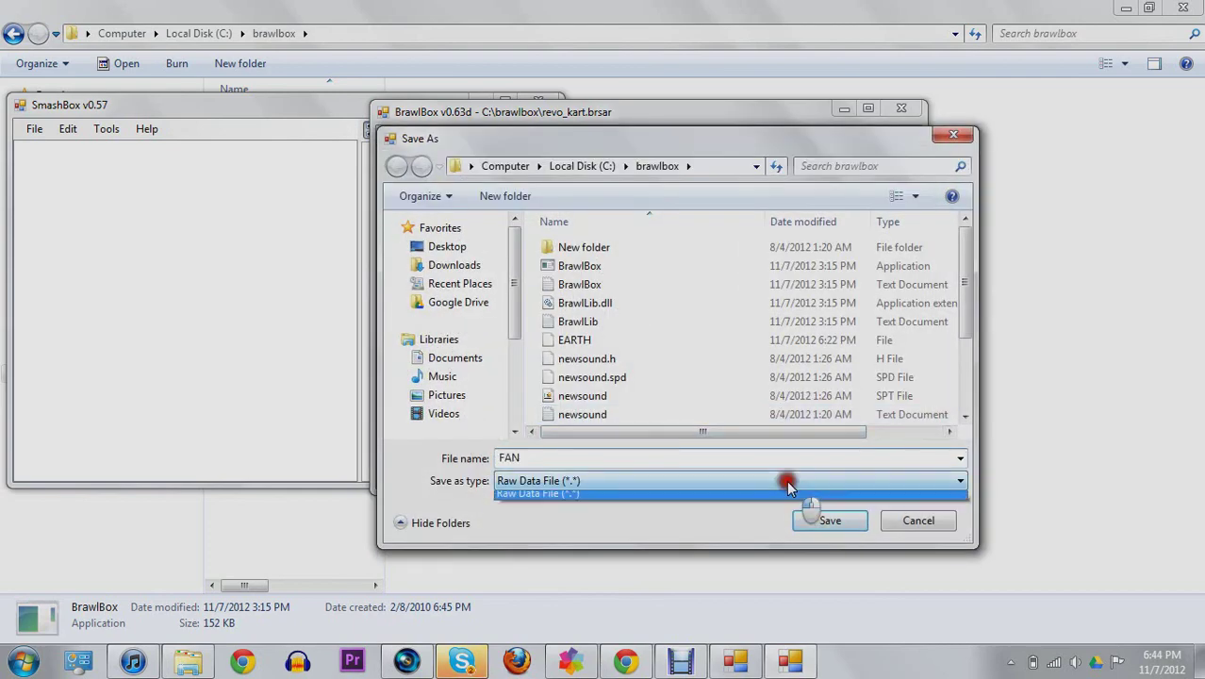
click(786, 480)
click(827, 519)
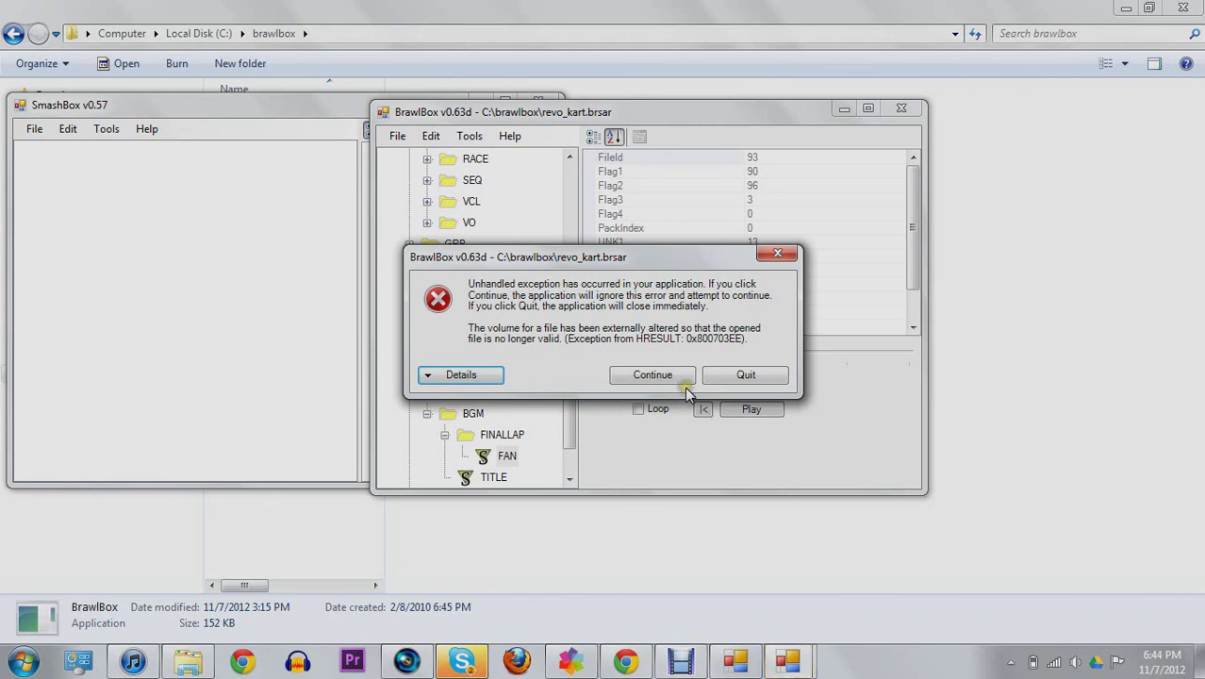
Step: Read through the exception details of the export error and dismiss the error dialog
click(660, 375)
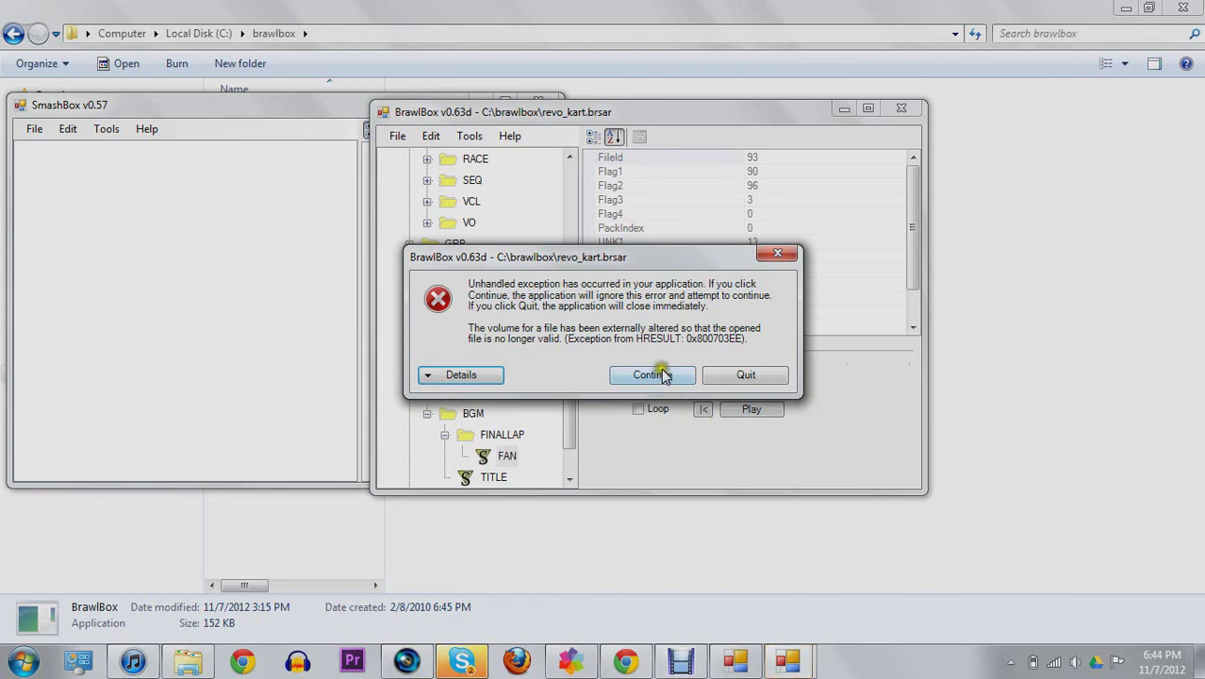
click(465, 375)
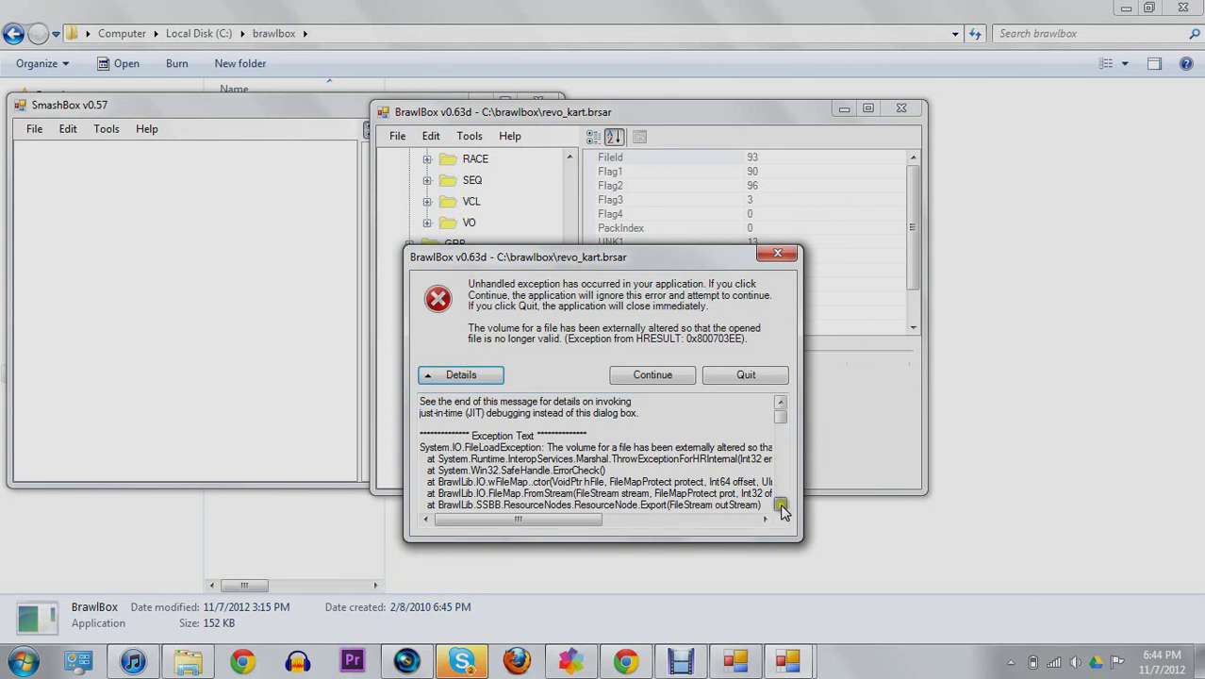
scroll(781, 509, down, 4)
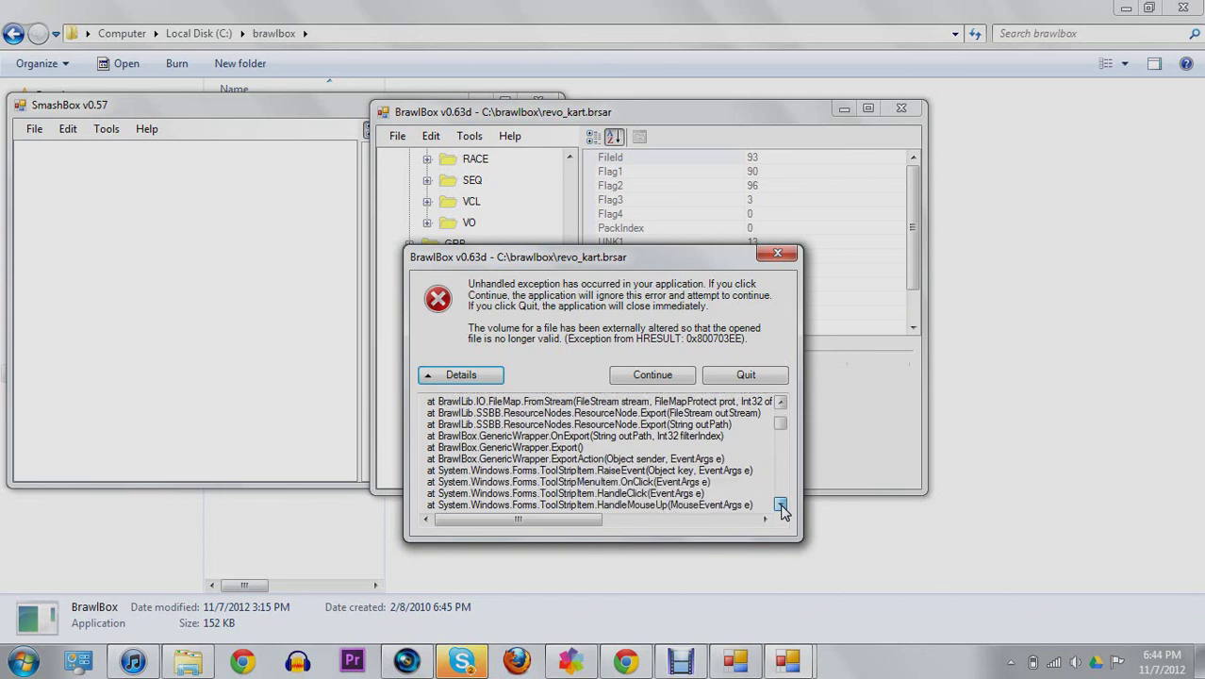
scroll(781, 510, down, 7)
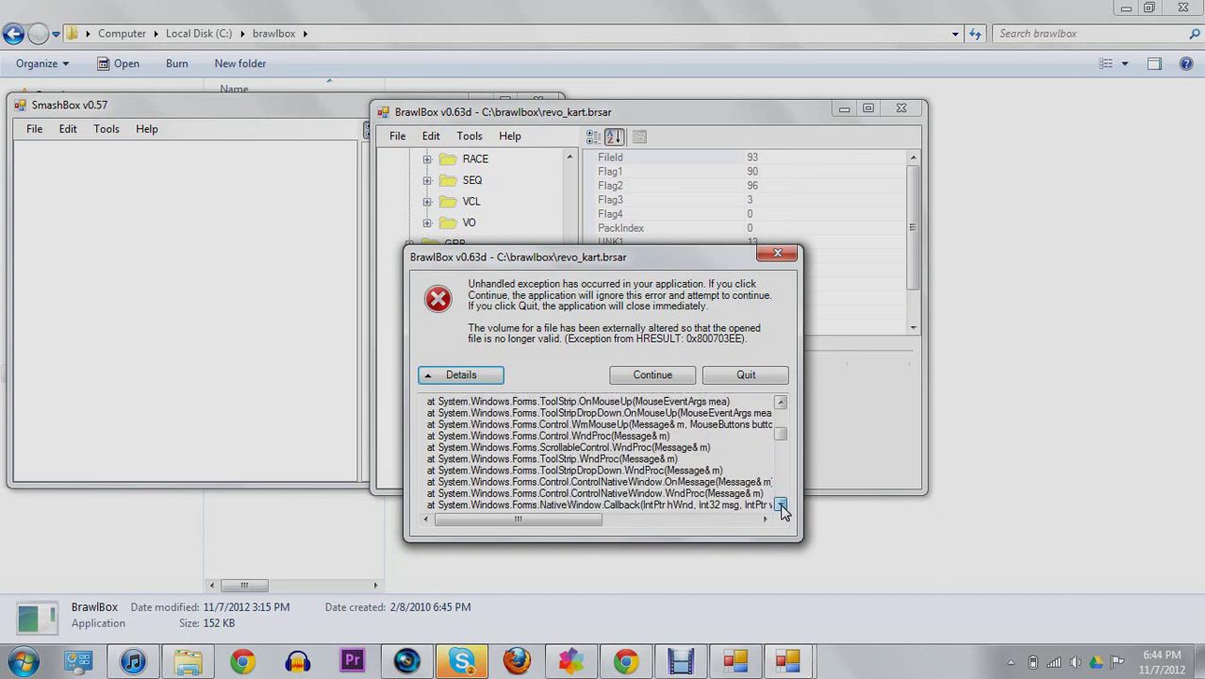
scroll(781, 509, down, 4)
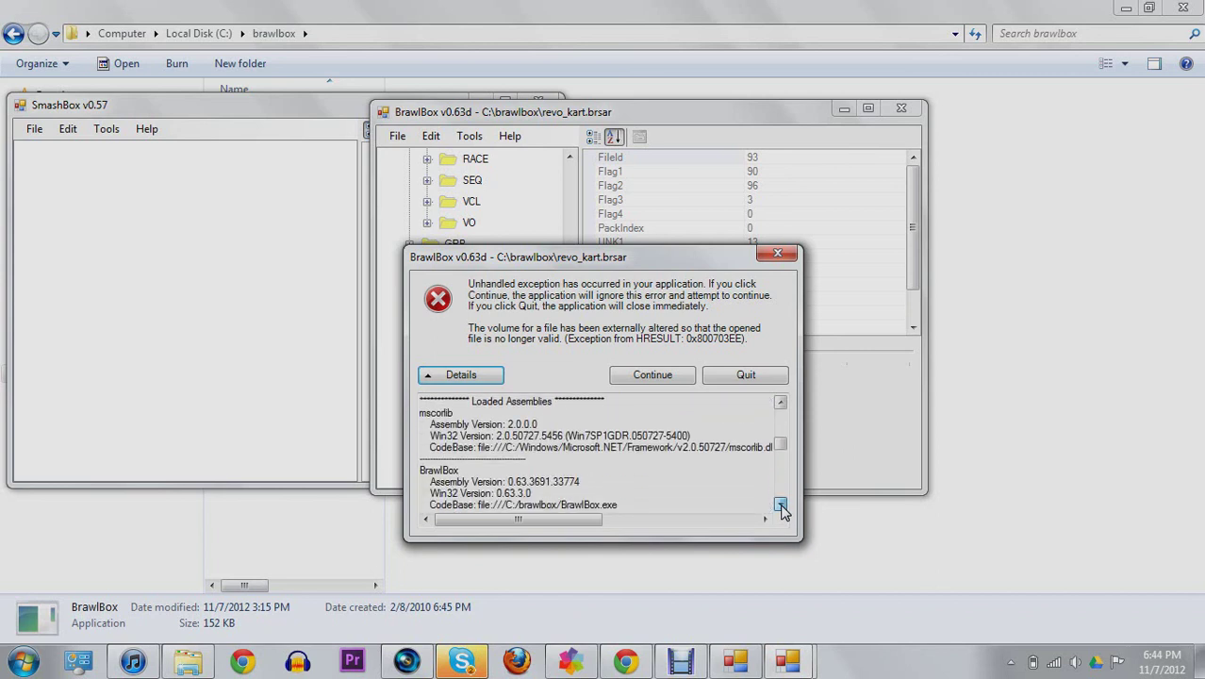
scroll(781, 509, down, 3)
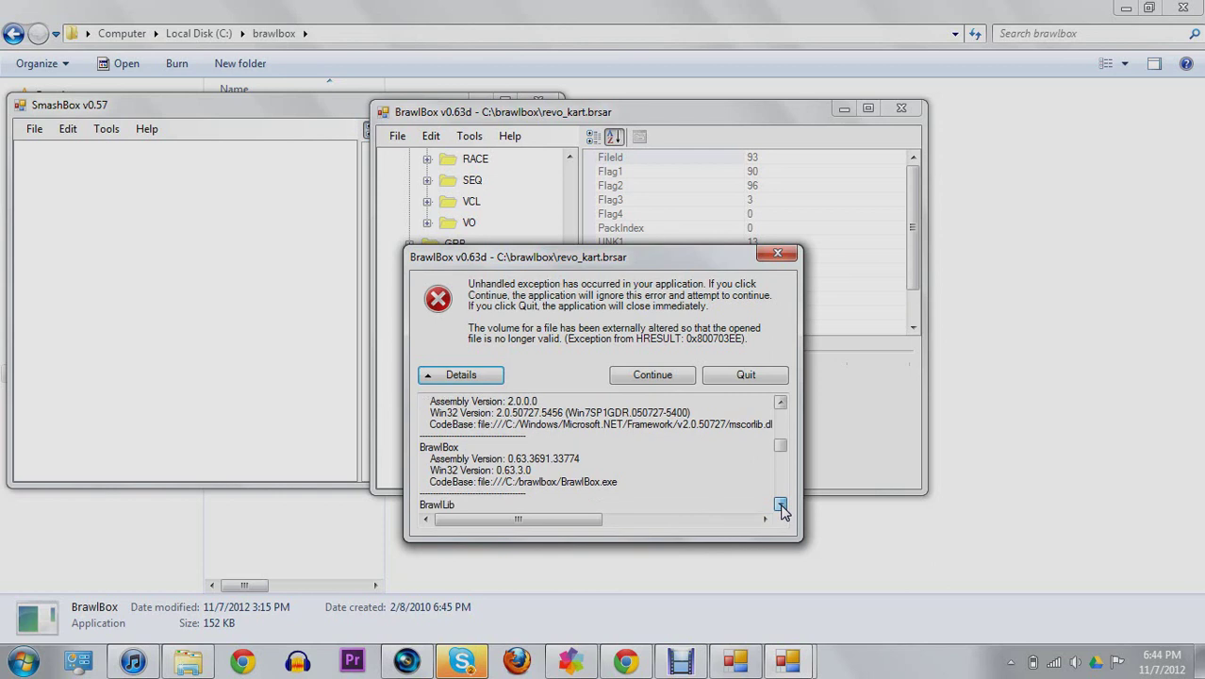
click(777, 255)
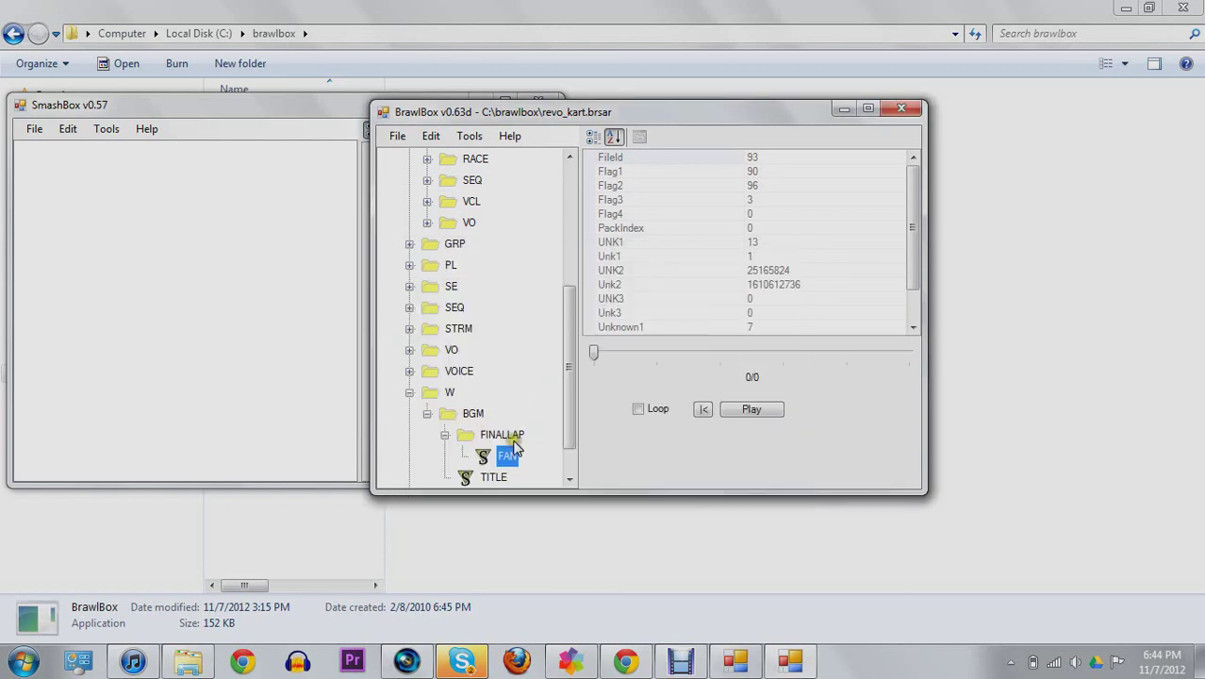
Step: Examine the FAN entry's properties from UNK1 and UNK2 down to Unknown4
drag(921, 240, 901, 205)
click(767, 243)
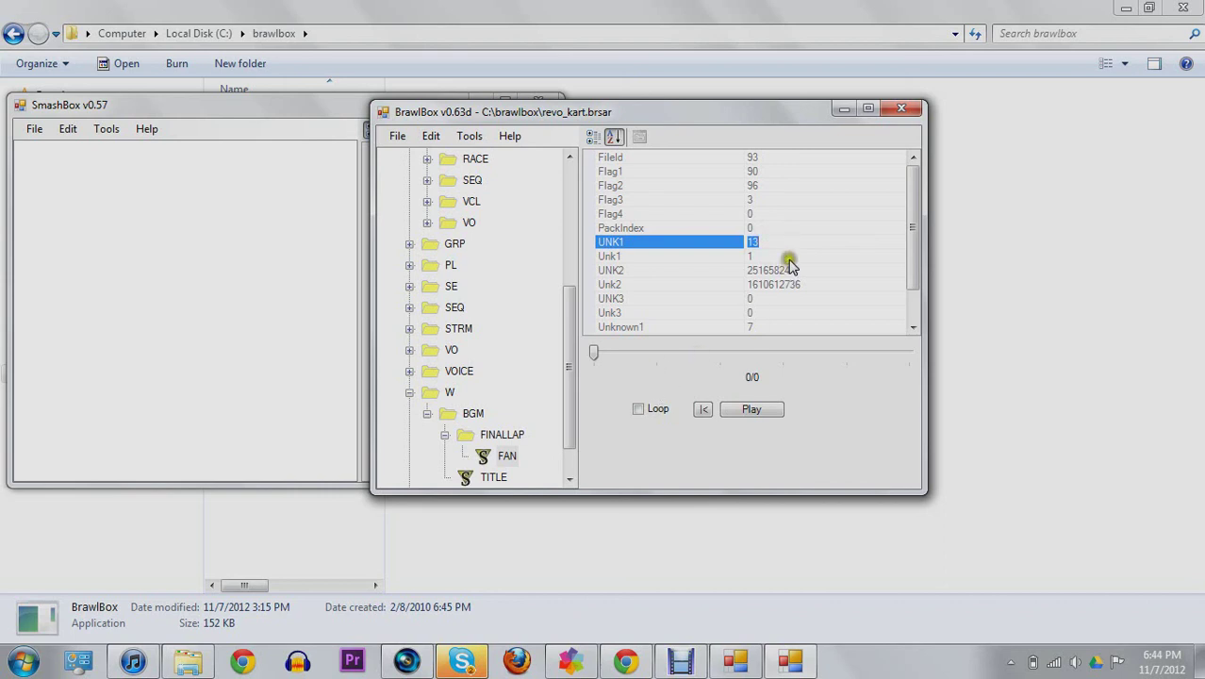
click(788, 269)
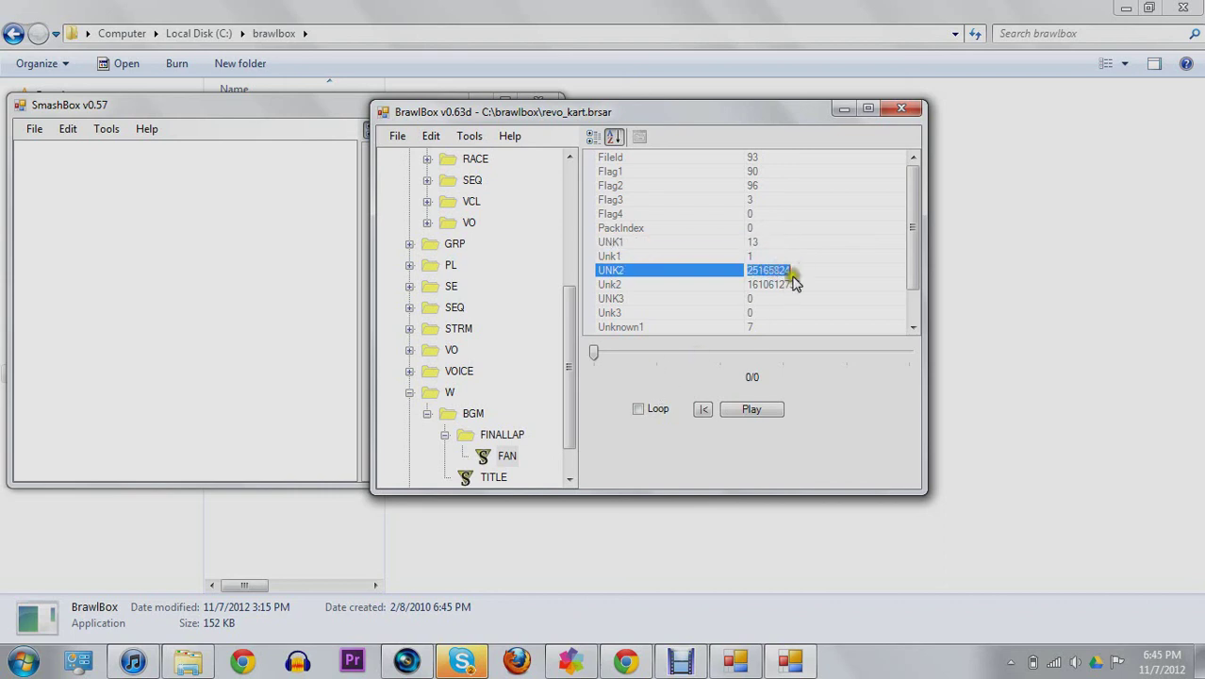
click(759, 326)
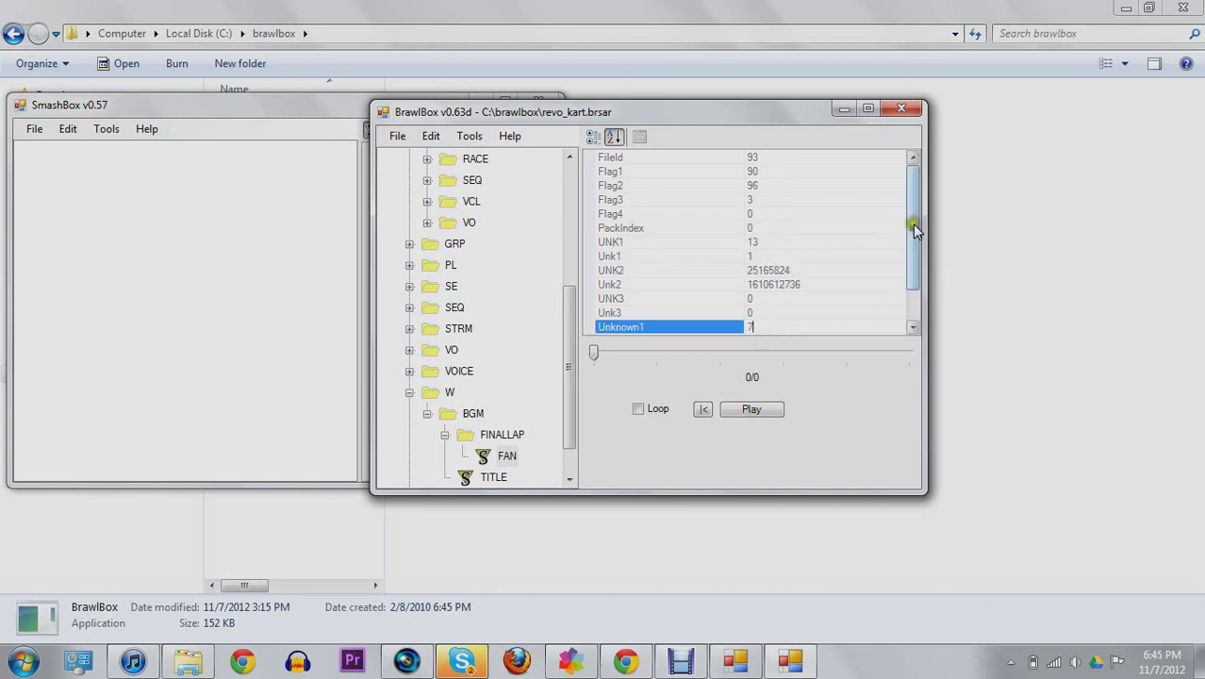
drag(912, 188, 912, 220)
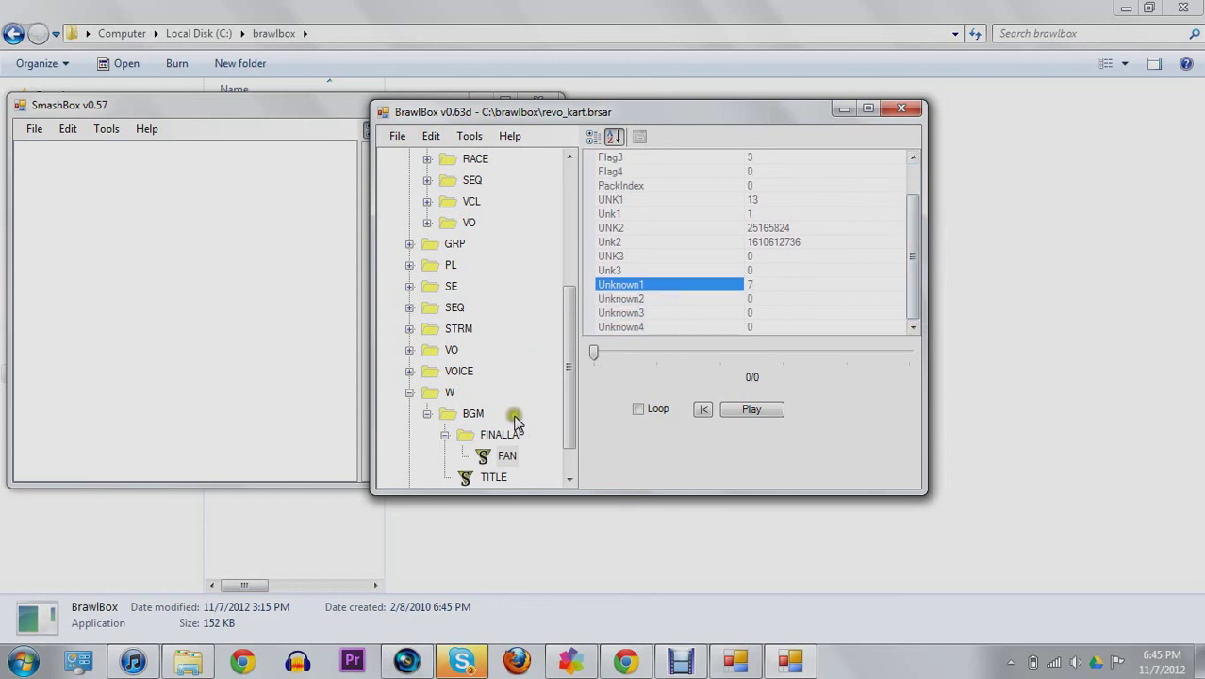
Step: Try to replace the FAN entry with the exported FAN raw data file from the brawlbox folder
click(506, 455)
right_click(507, 455)
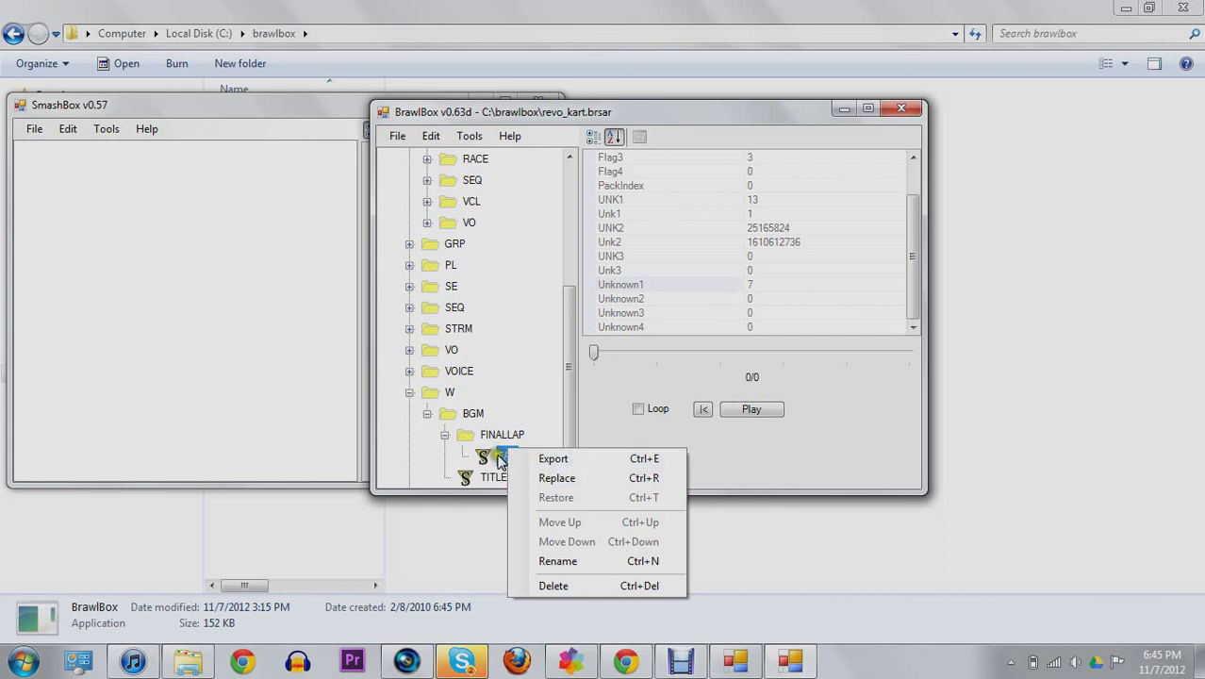
click(500, 459)
drag(565, 422, 566, 439)
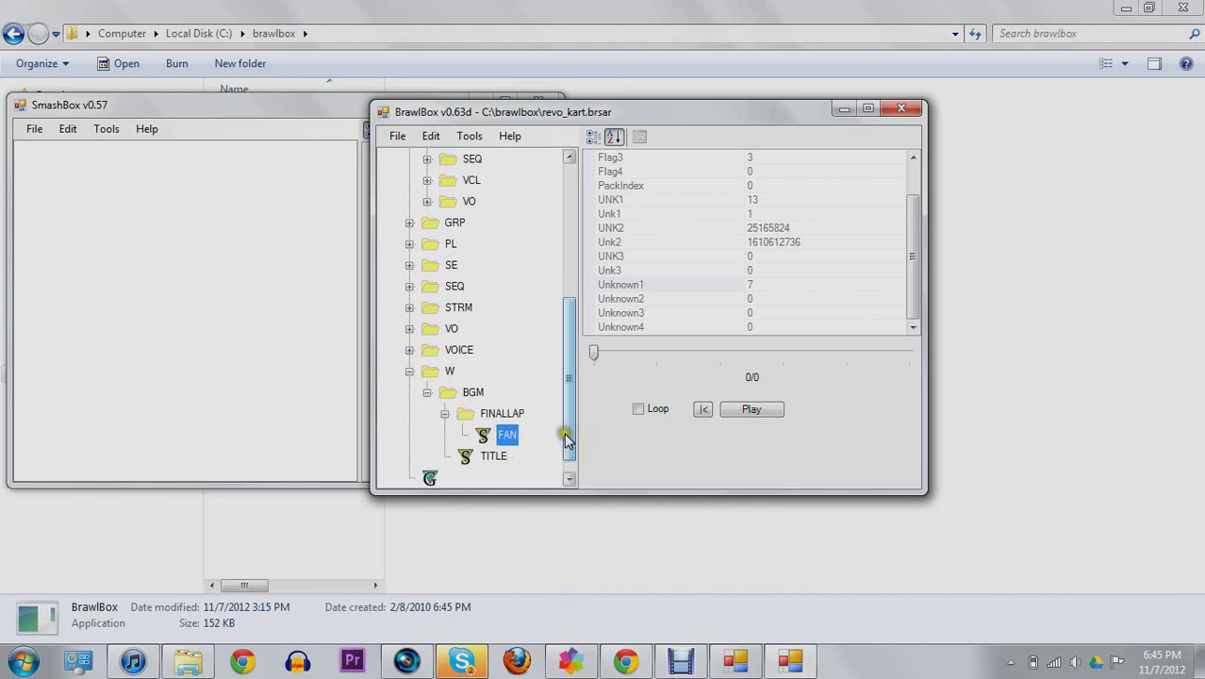
right_click(507, 434)
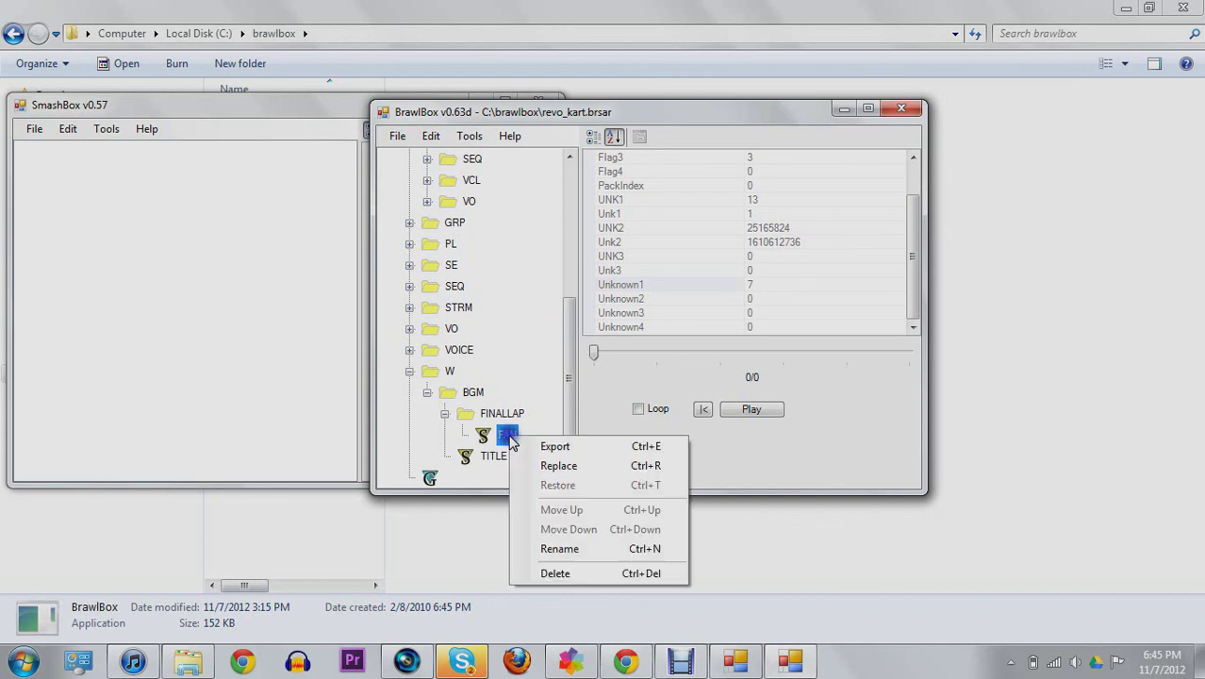
click(545, 469)
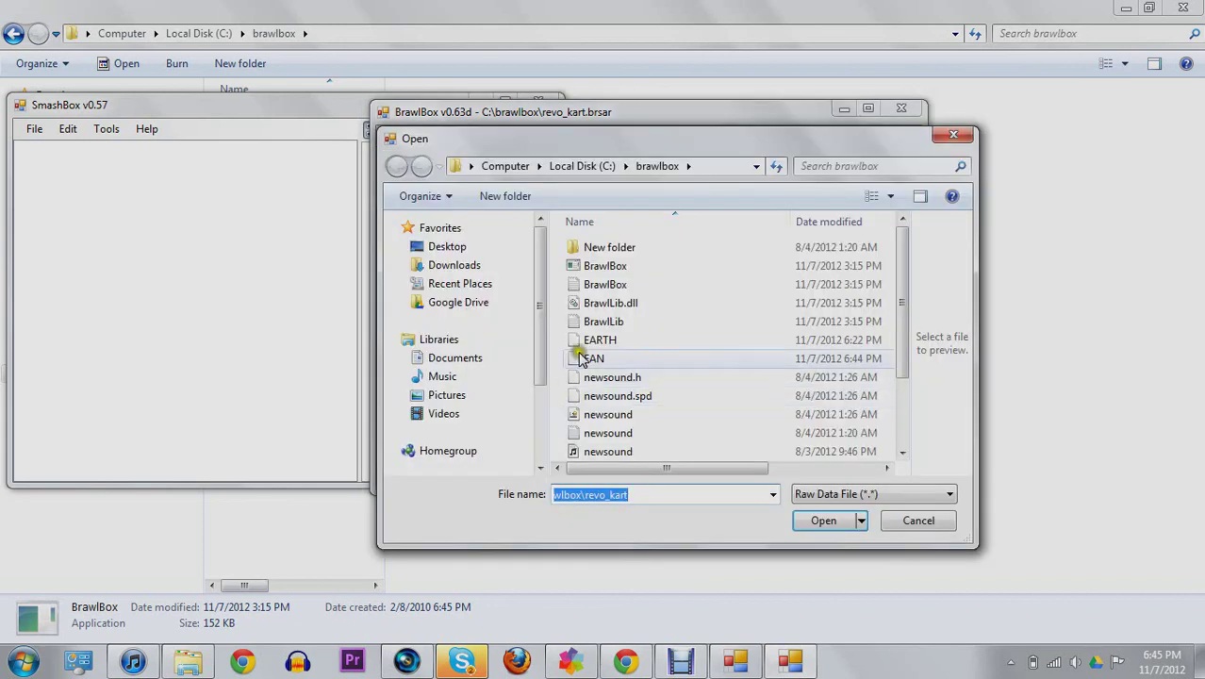
click(722, 340)
double_click(722, 358)
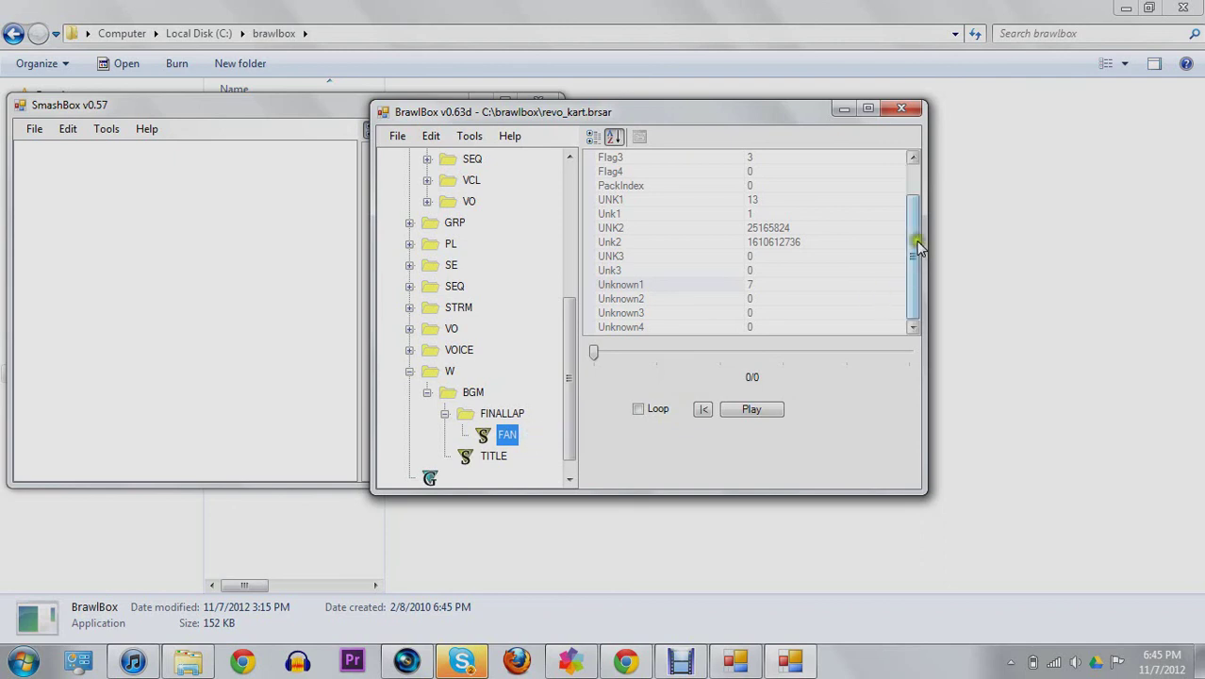
drag(919, 247, 919, 297)
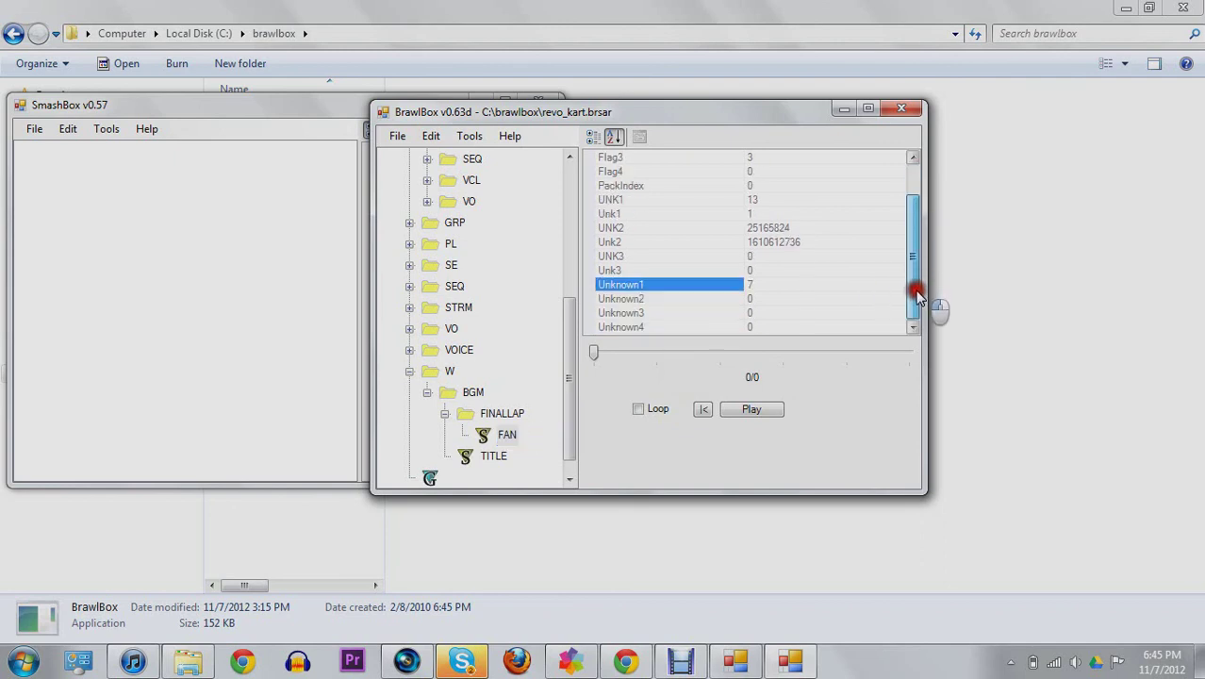
right_click(497, 431)
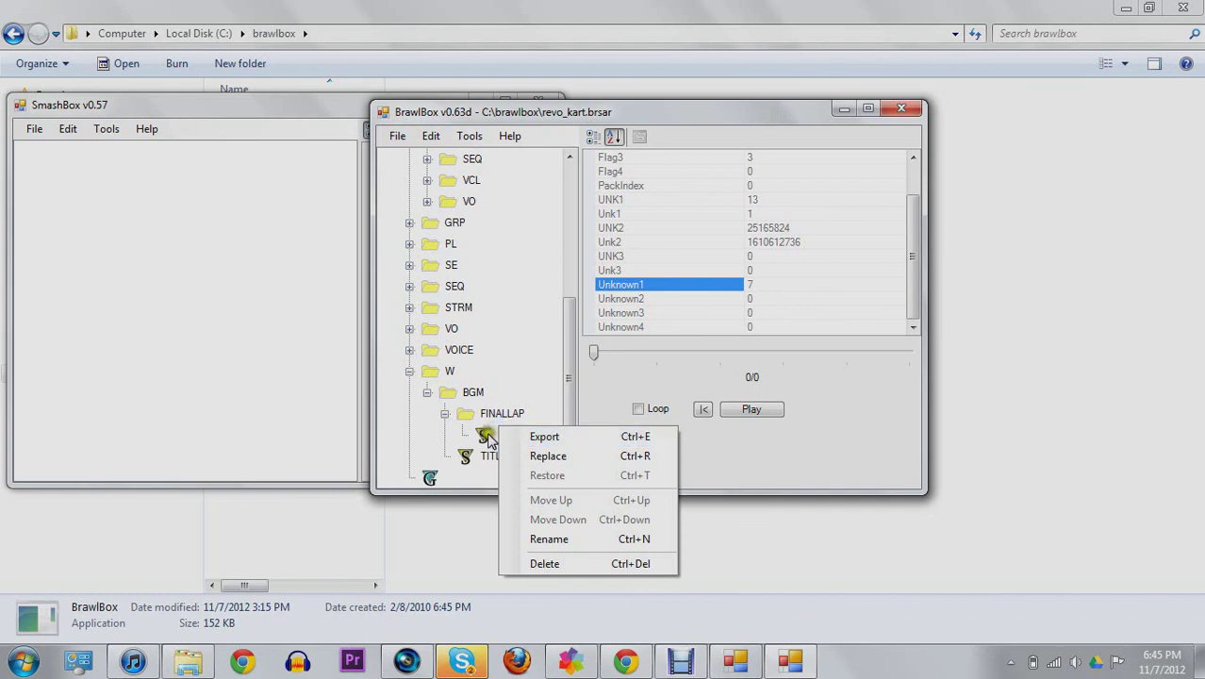
click(489, 436)
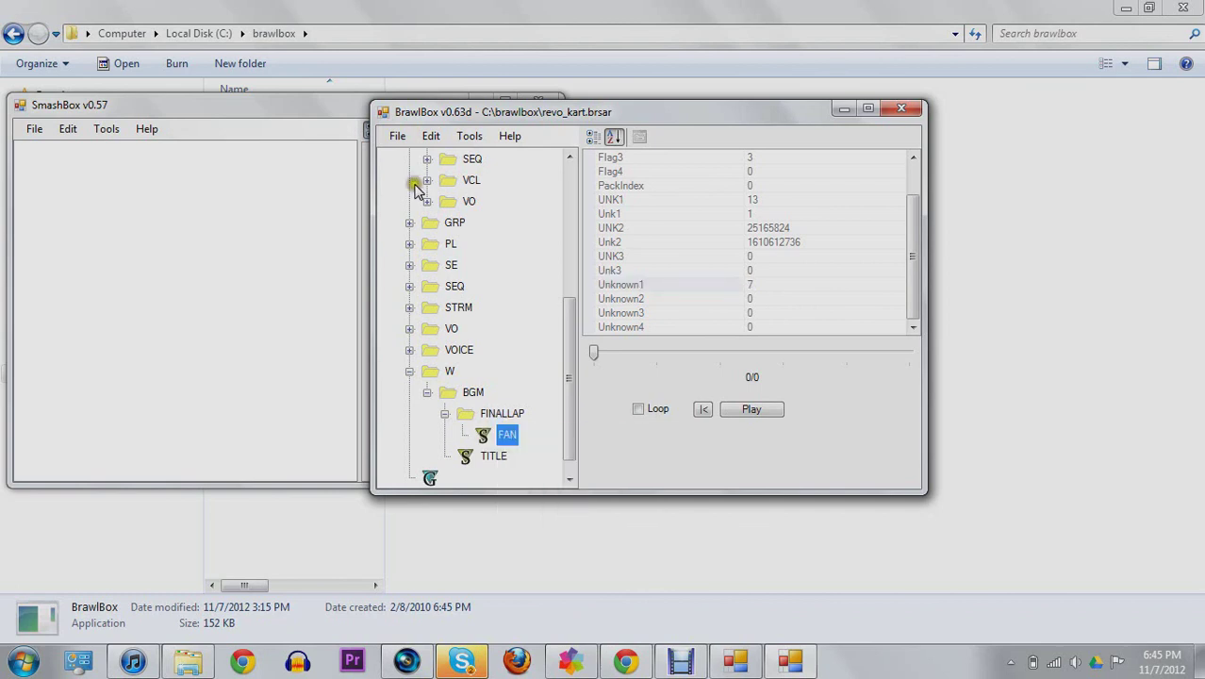
right_click(504, 437)
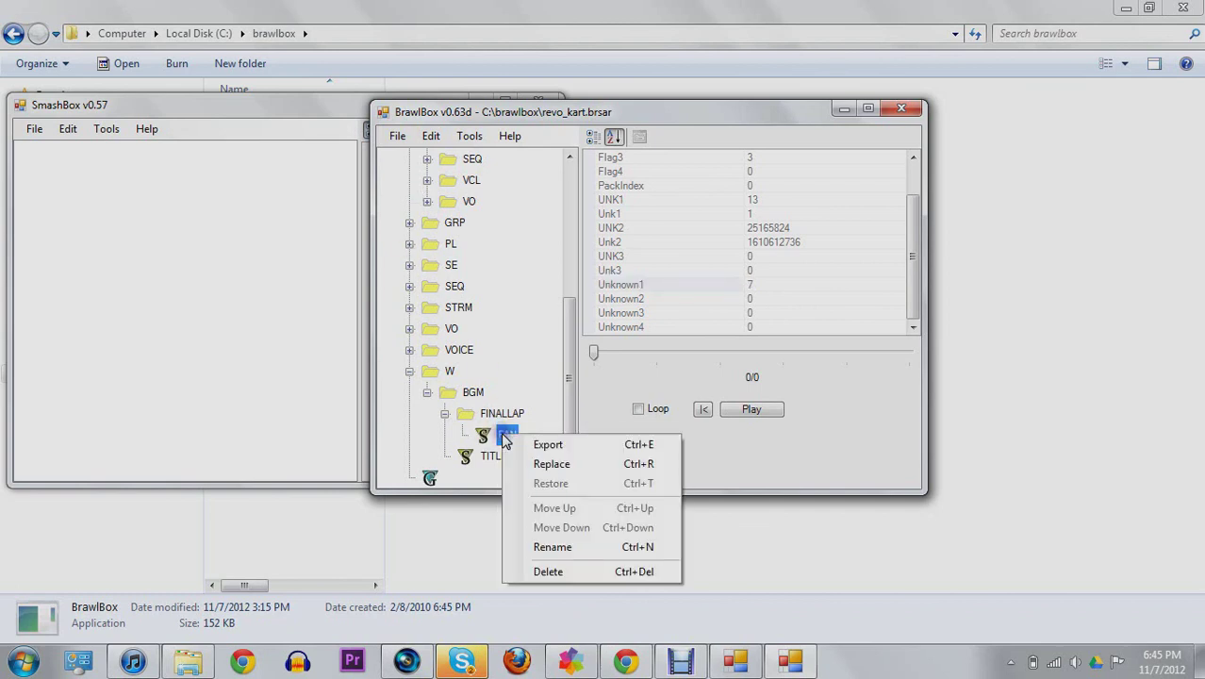
click(500, 436)
right_click(498, 433)
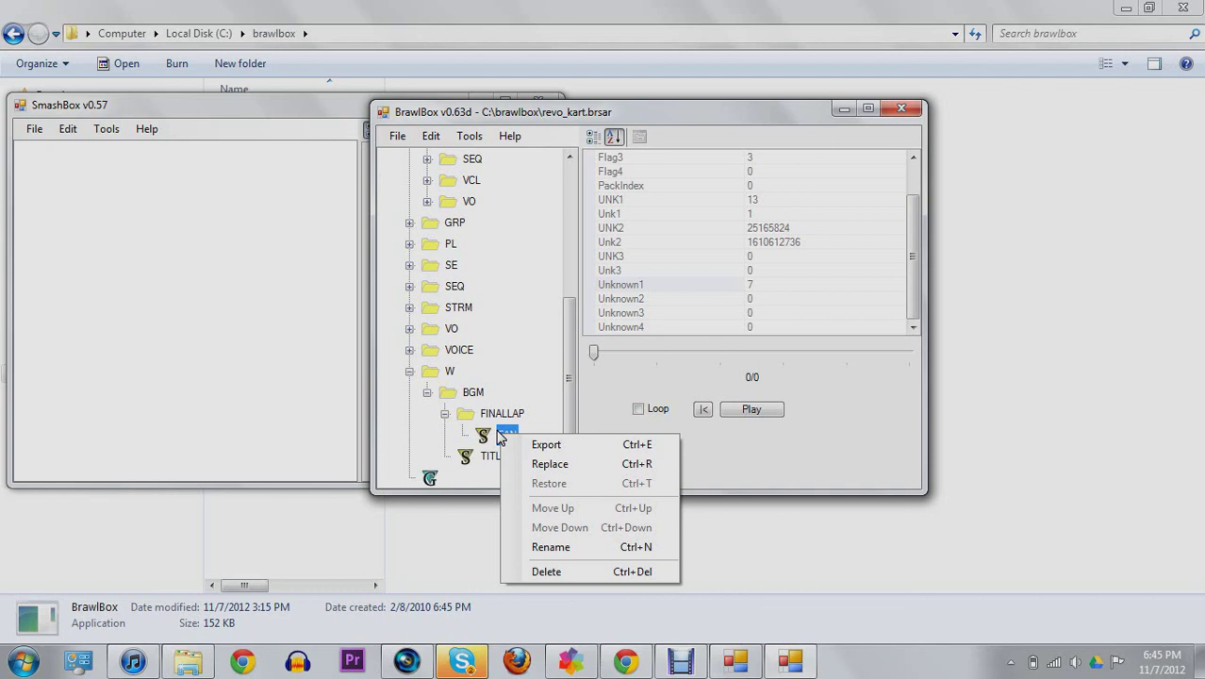
click(483, 414)
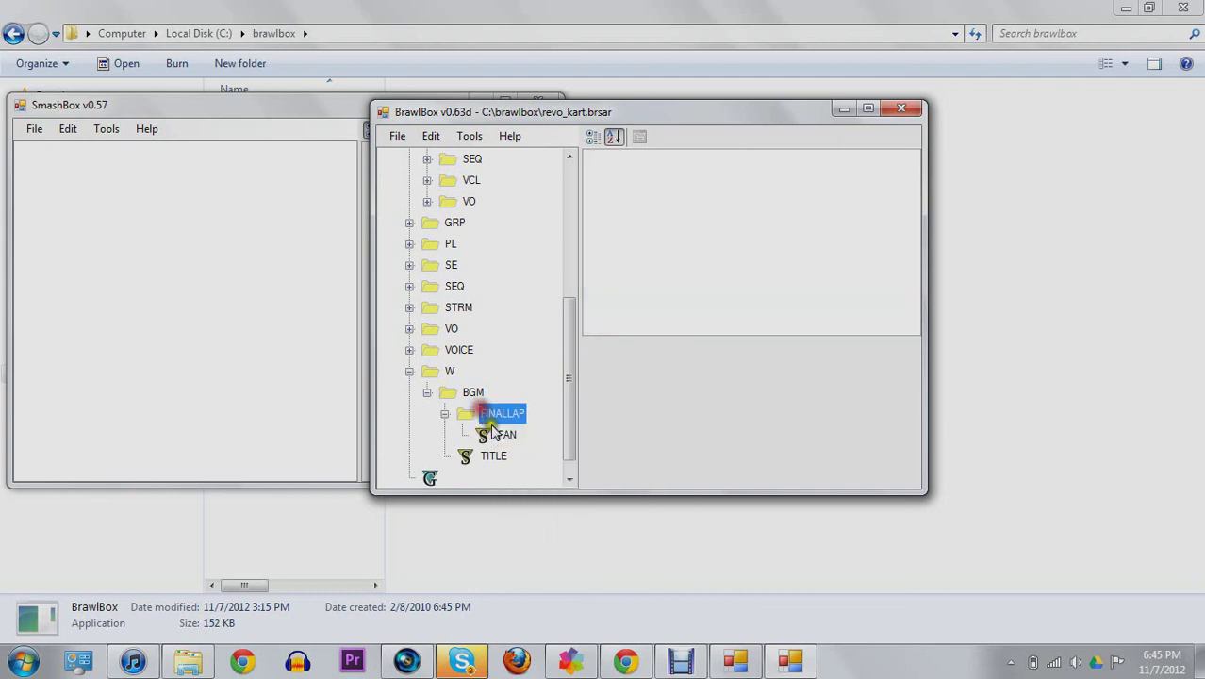
Step: Check which file types the FAN entry can be exported as, then cancel the export and keep FAN selected
click(487, 428)
right_click(492, 426)
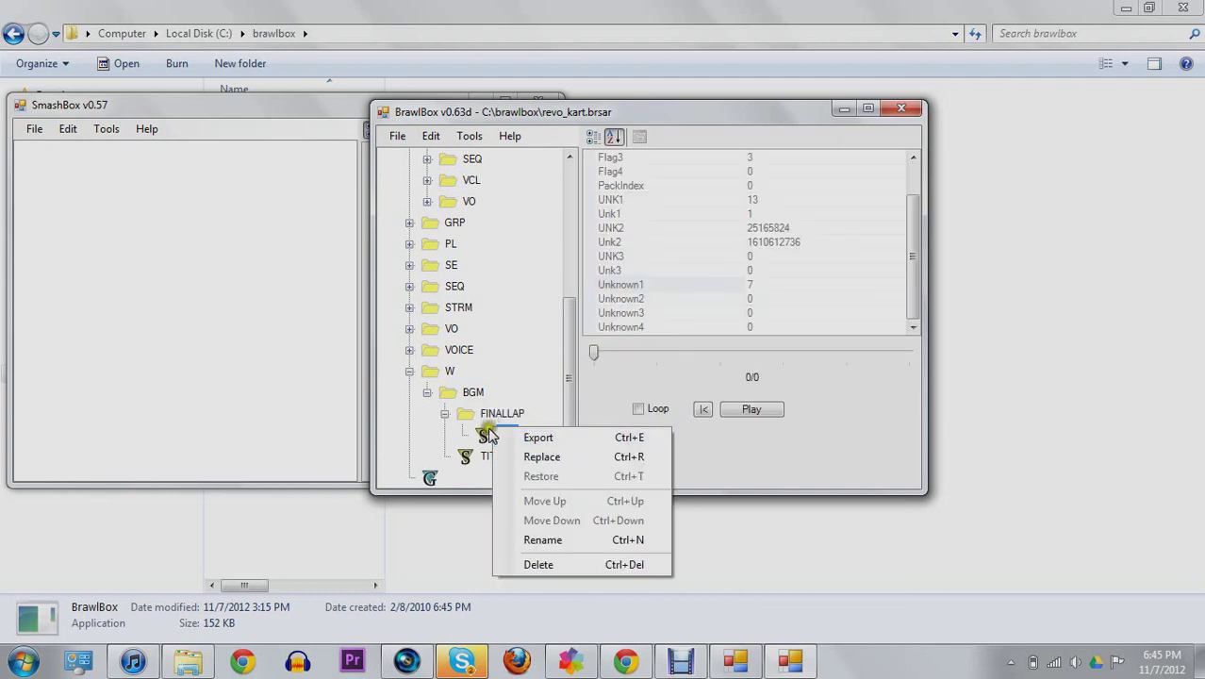
click(525, 438)
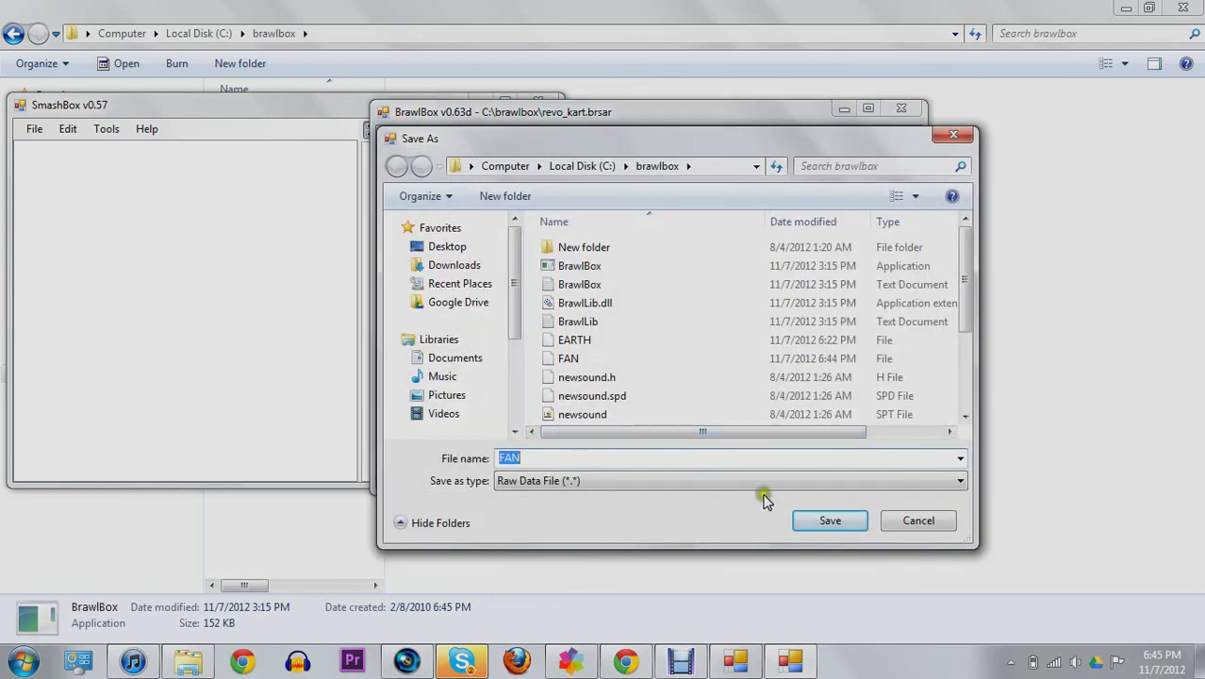
click(739, 481)
click(804, 496)
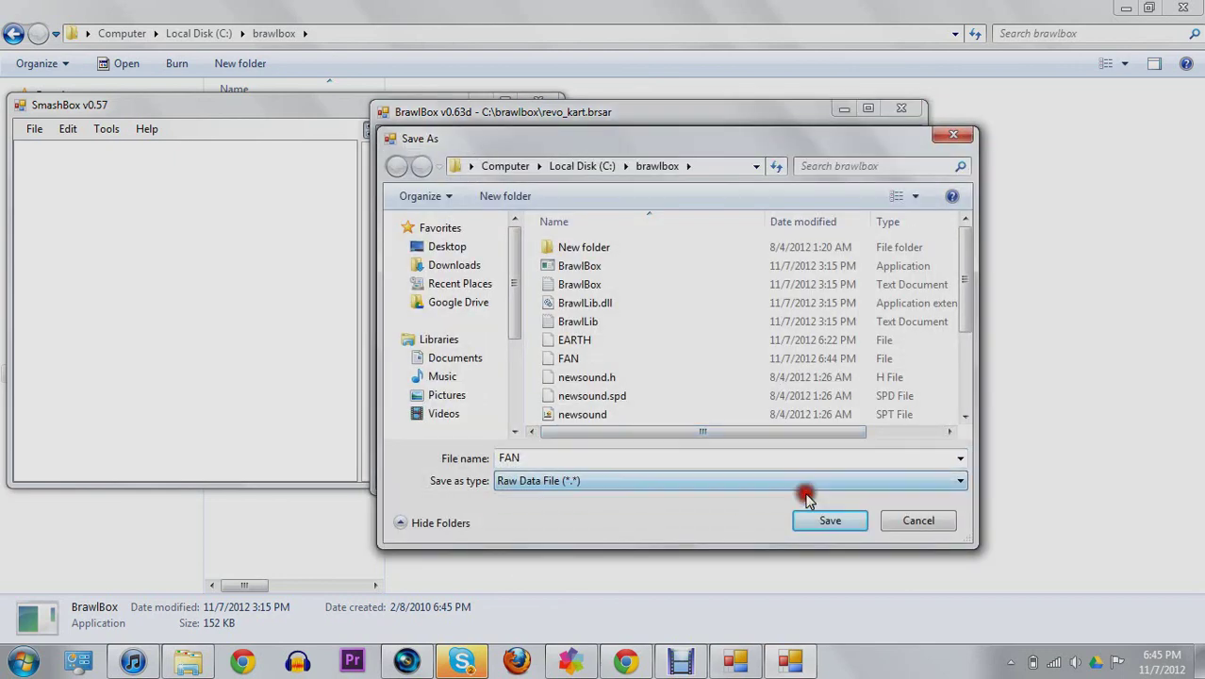
click(889, 514)
click(508, 436)
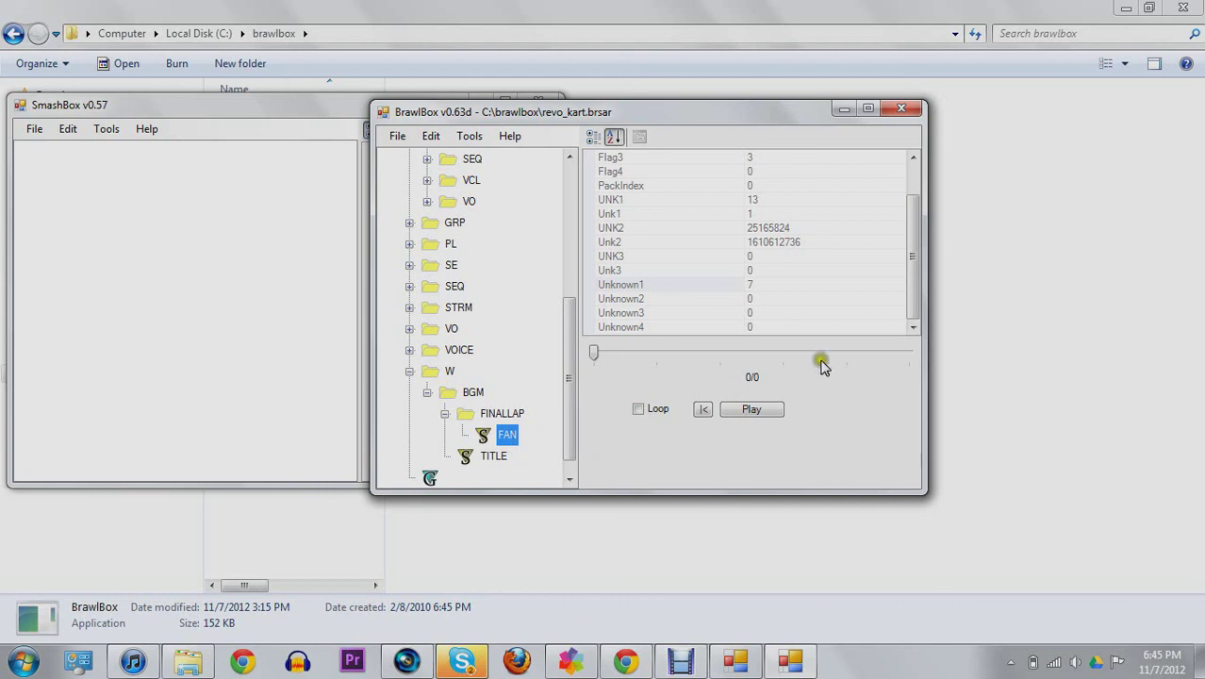
click(909, 273)
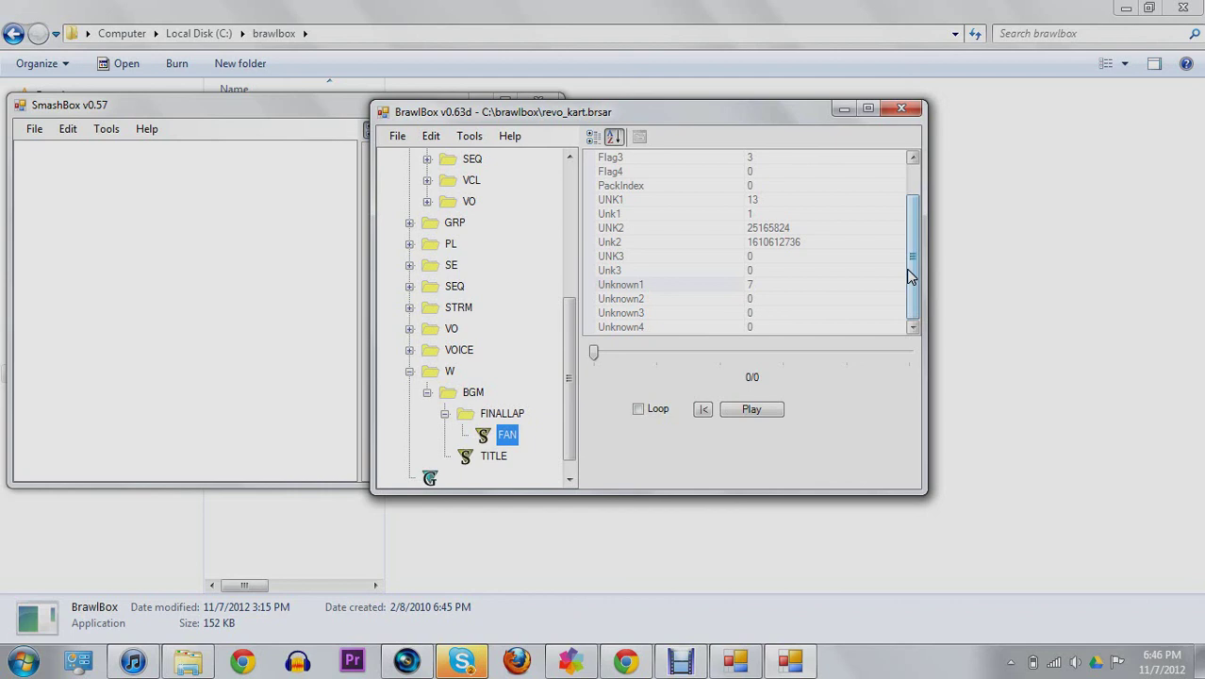
click(507, 435)
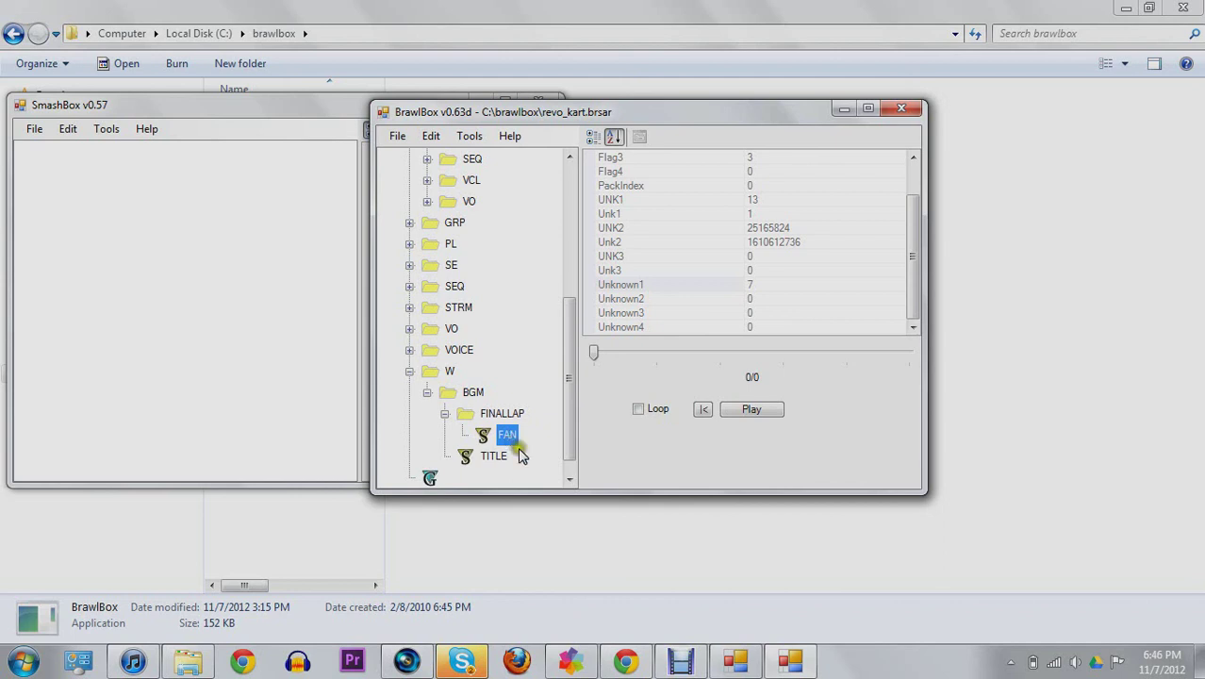
scroll(571, 428, down, 1)
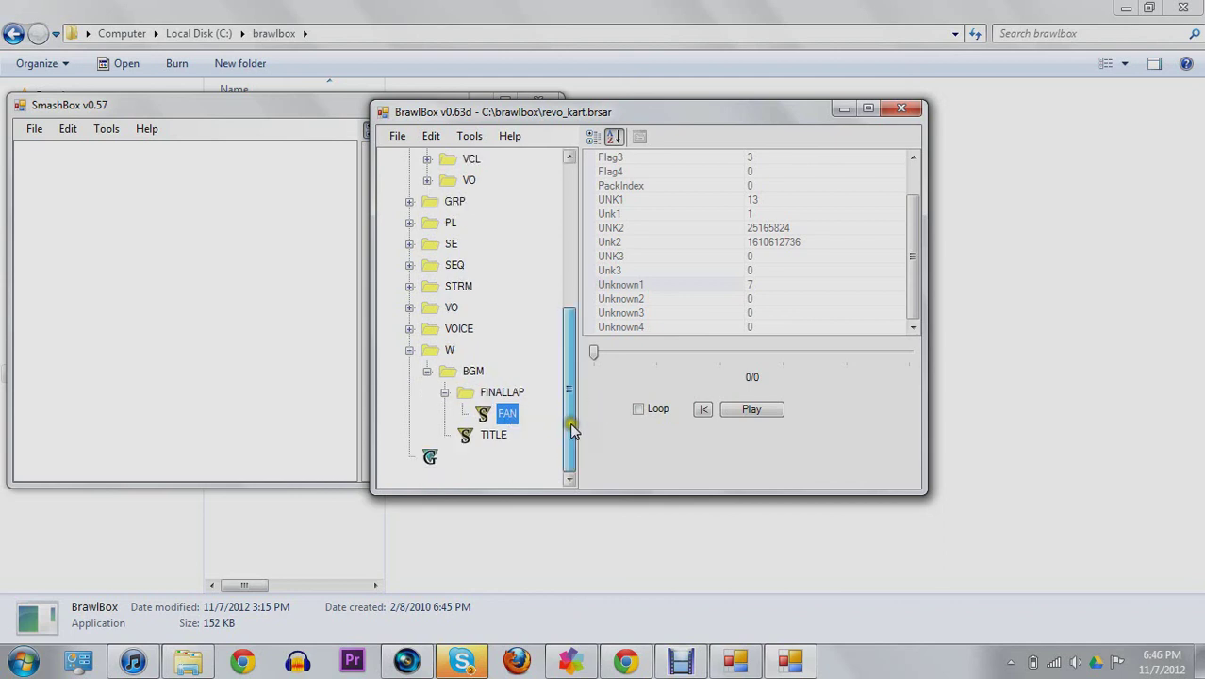
Step: Compare the properties of the unnamed group entry below the W folder with those of the FAN entry
right_click(506, 416)
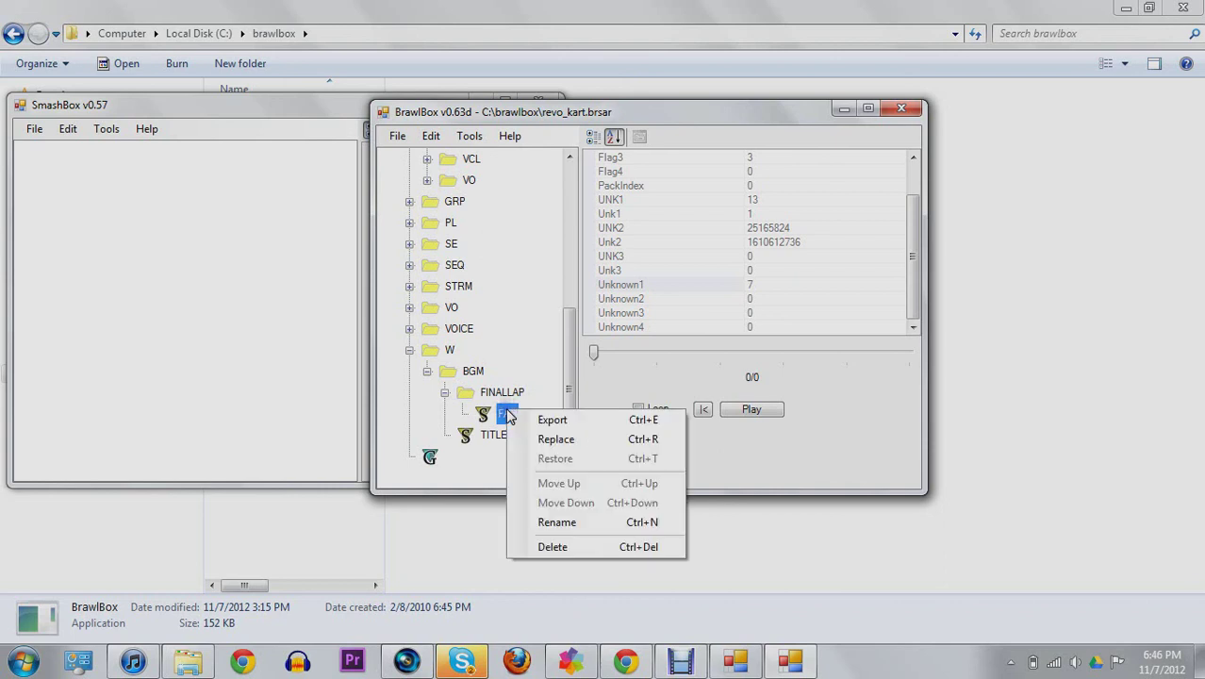
click(494, 418)
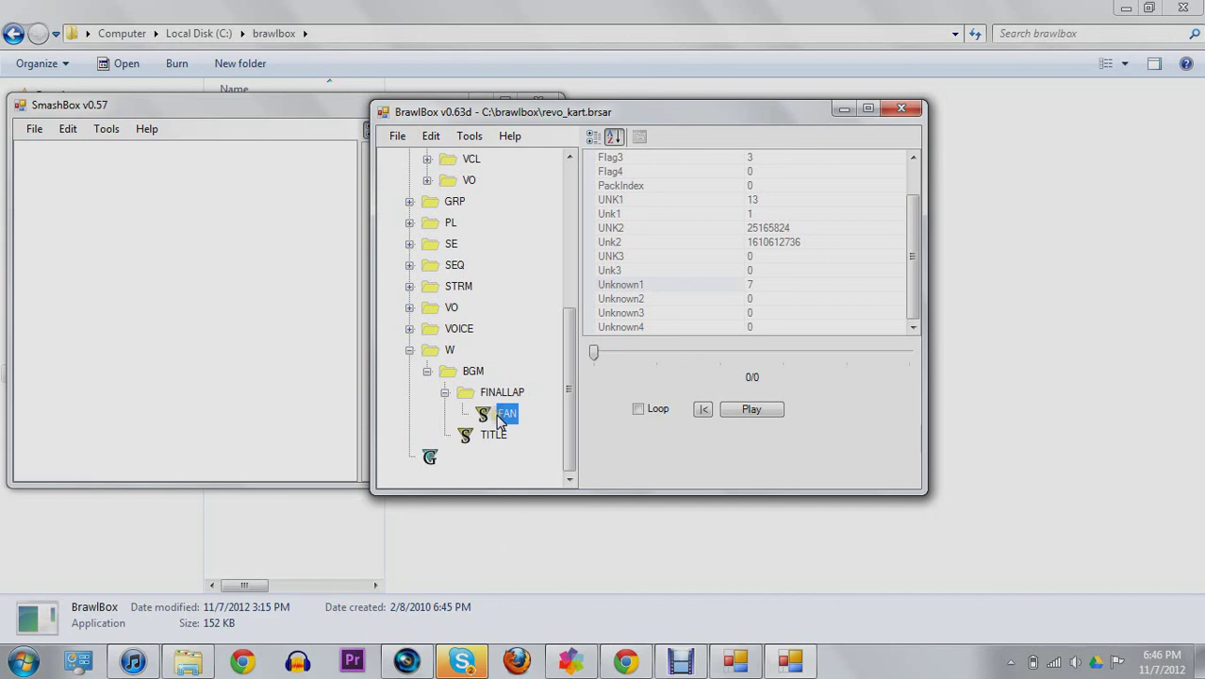
right_click(489, 417)
click(486, 424)
click(479, 430)
click(430, 456)
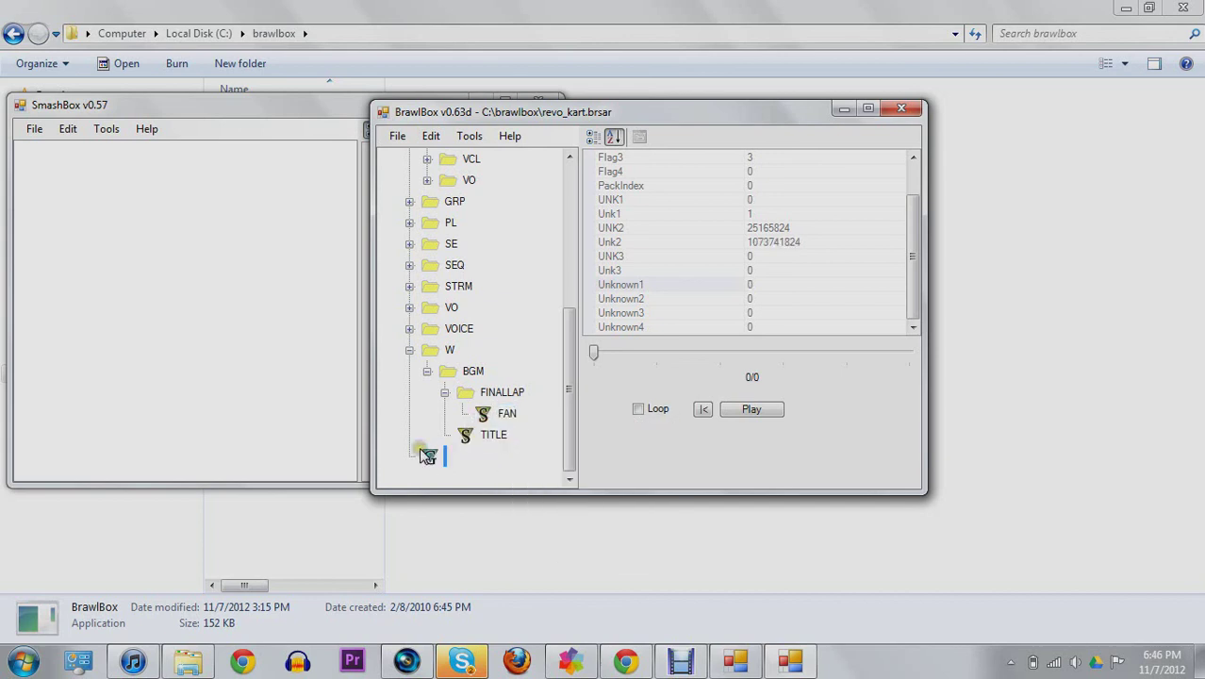
click(484, 415)
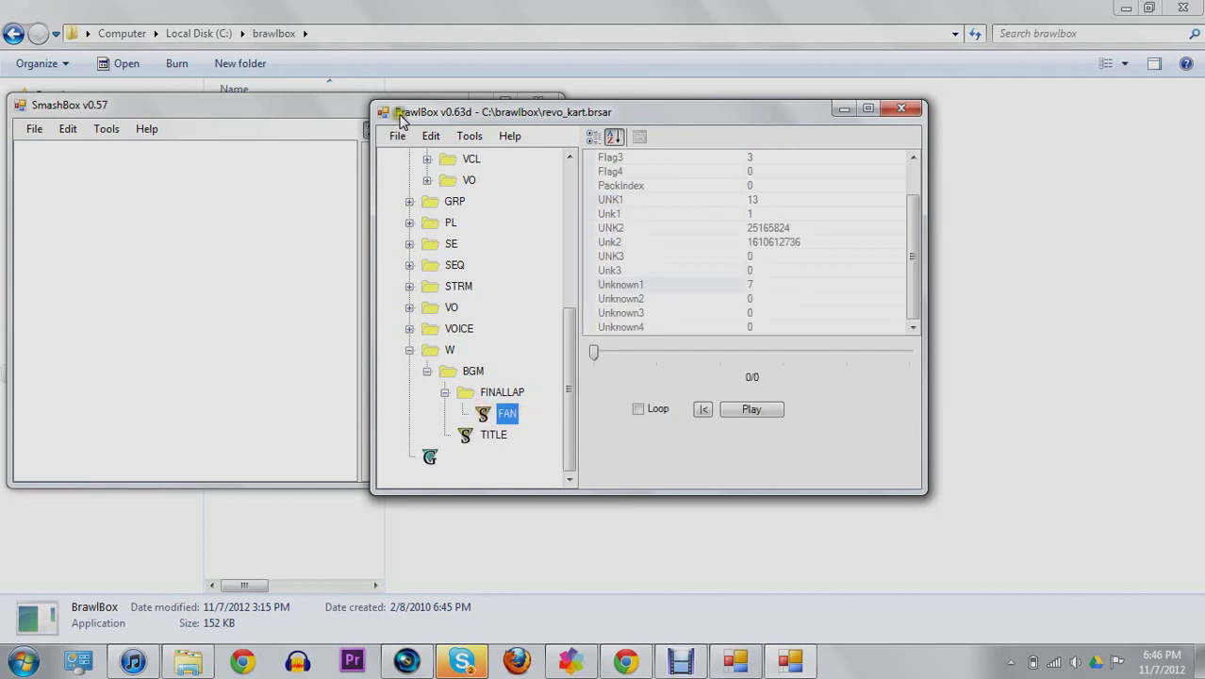
Step: Move the BrawlBox window beside SmashBox, and bring the brawlbox folder to the front with sndconv selected
drag(398, 121, 594, 110)
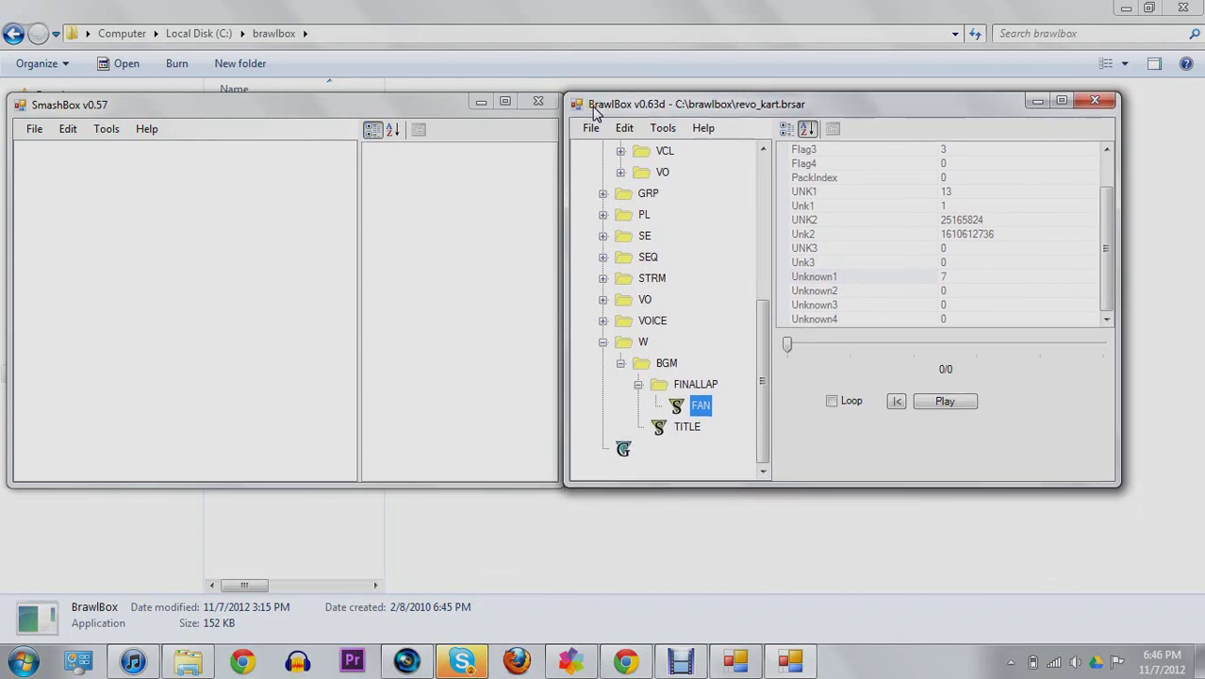
click(687, 540)
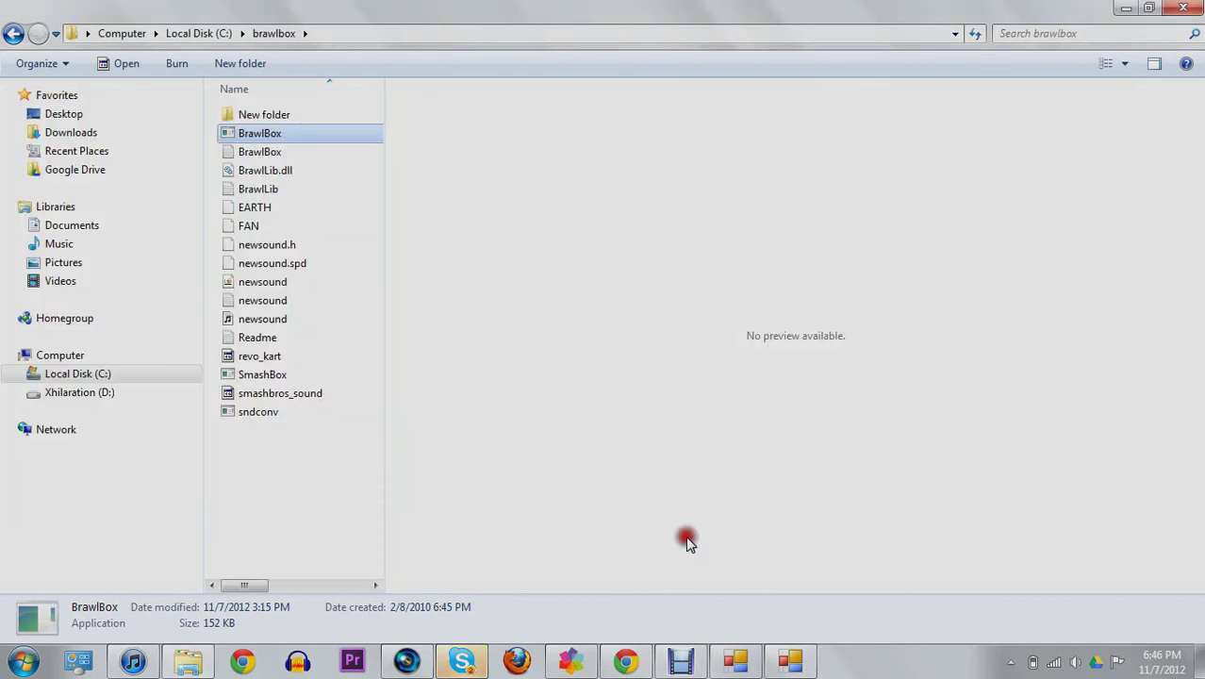
click(290, 438)
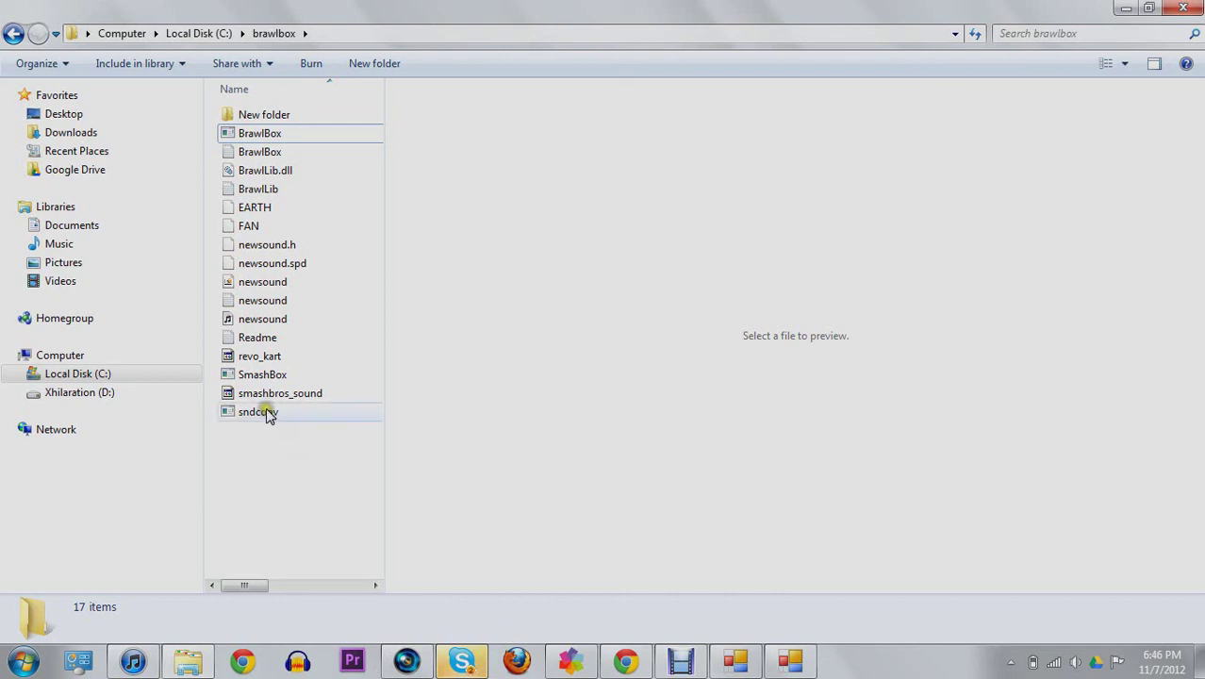
click(266, 412)
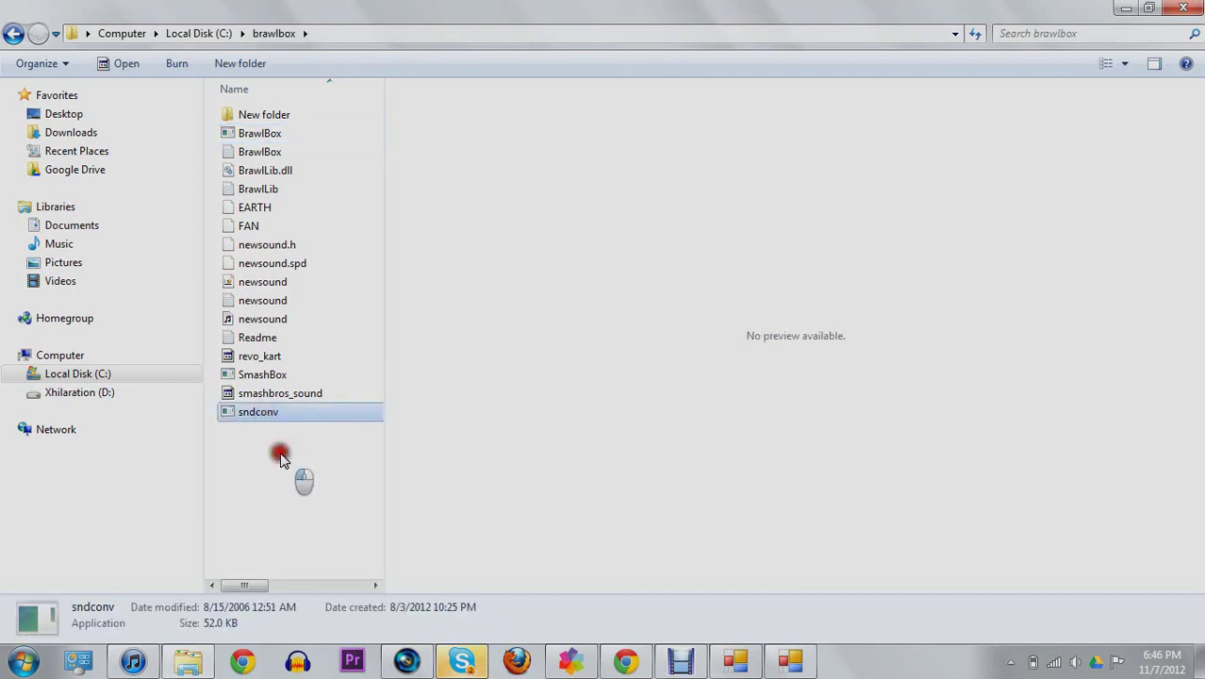
click(280, 457)
click(268, 413)
click(272, 450)
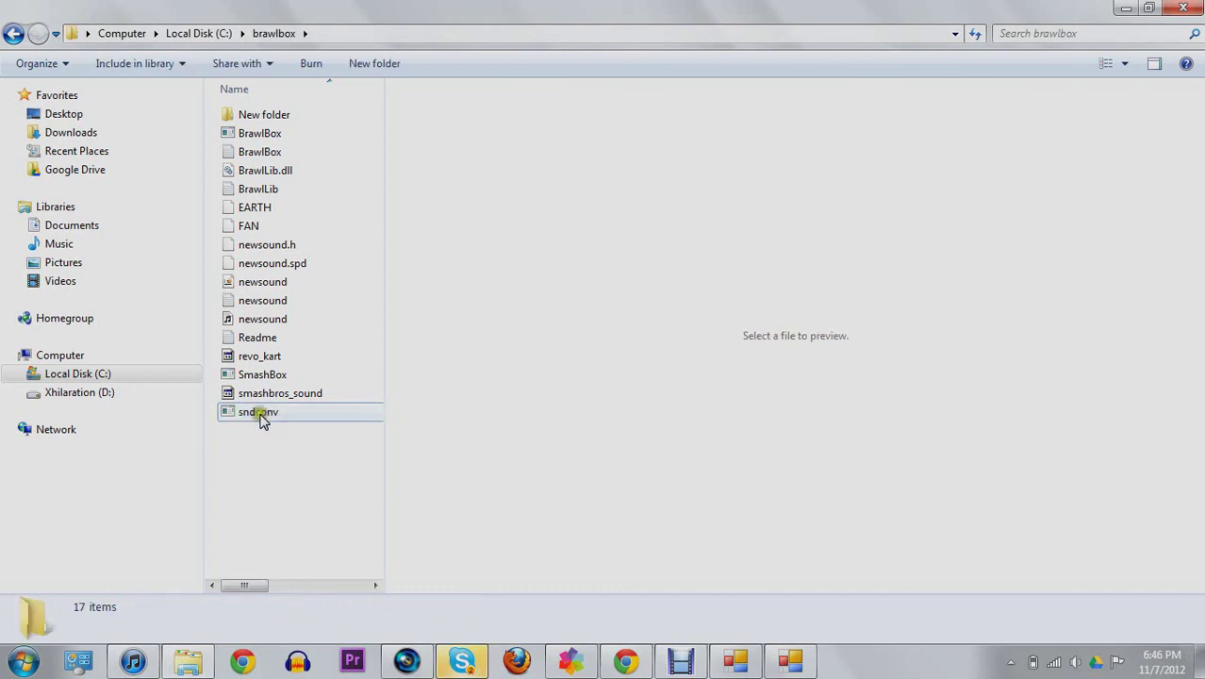
click(263, 415)
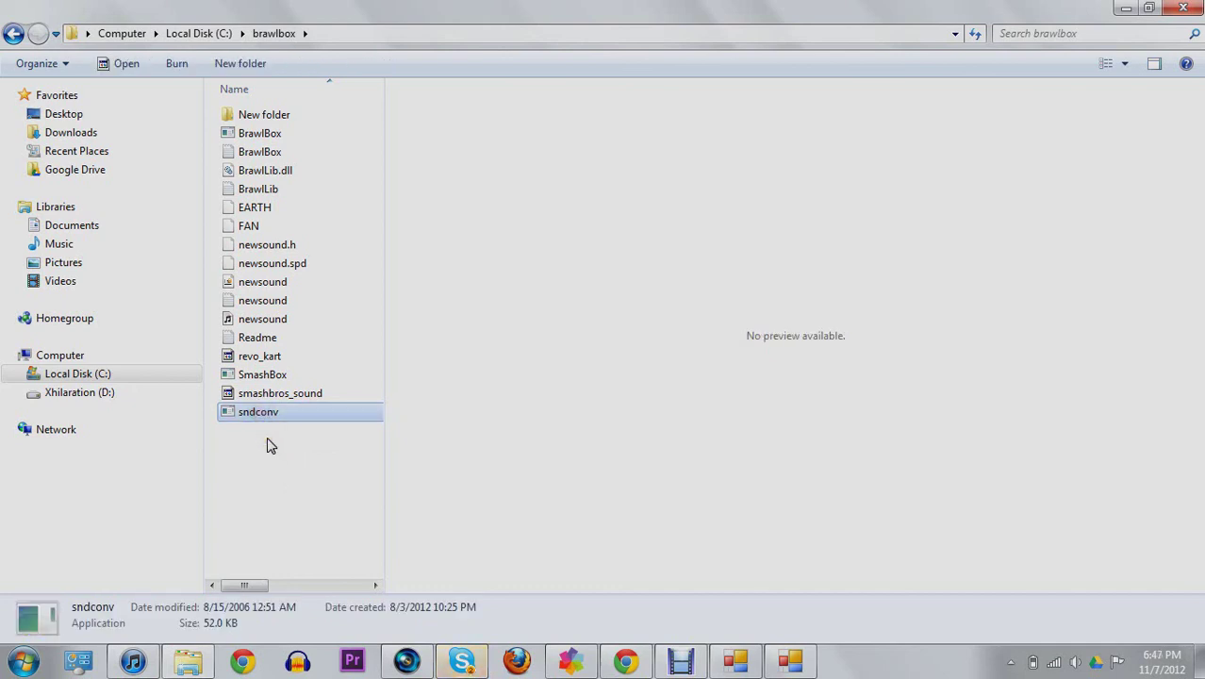
click(283, 460)
click(362, 481)
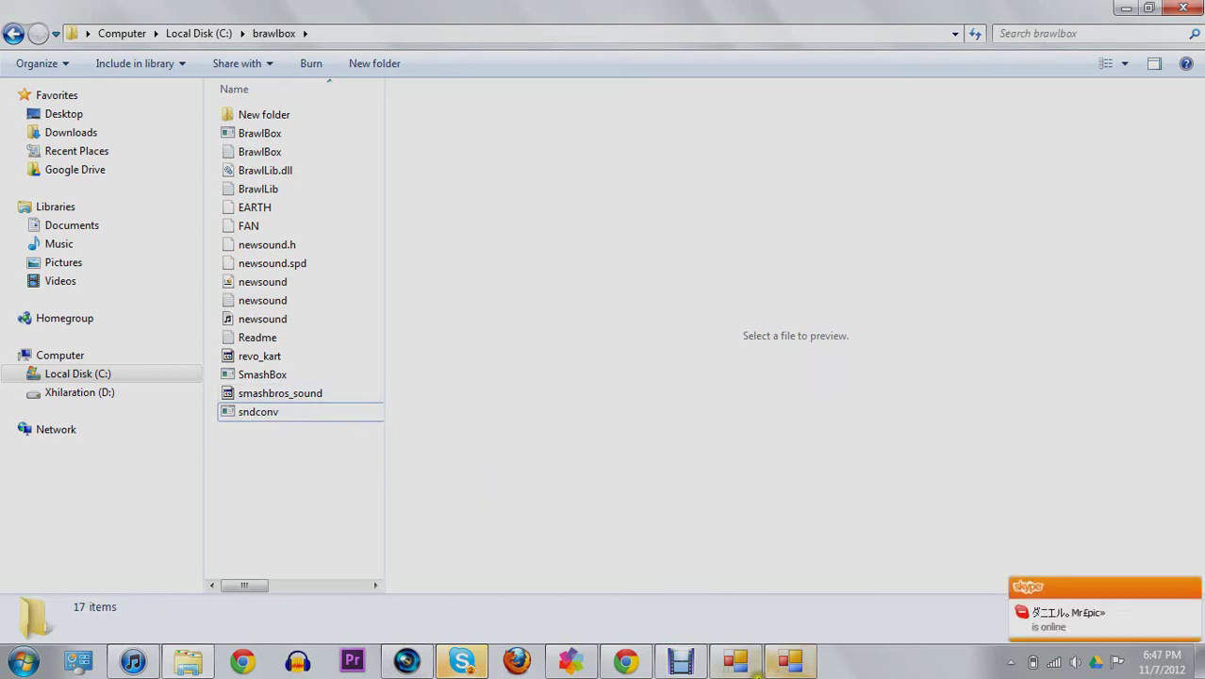
click(322, 450)
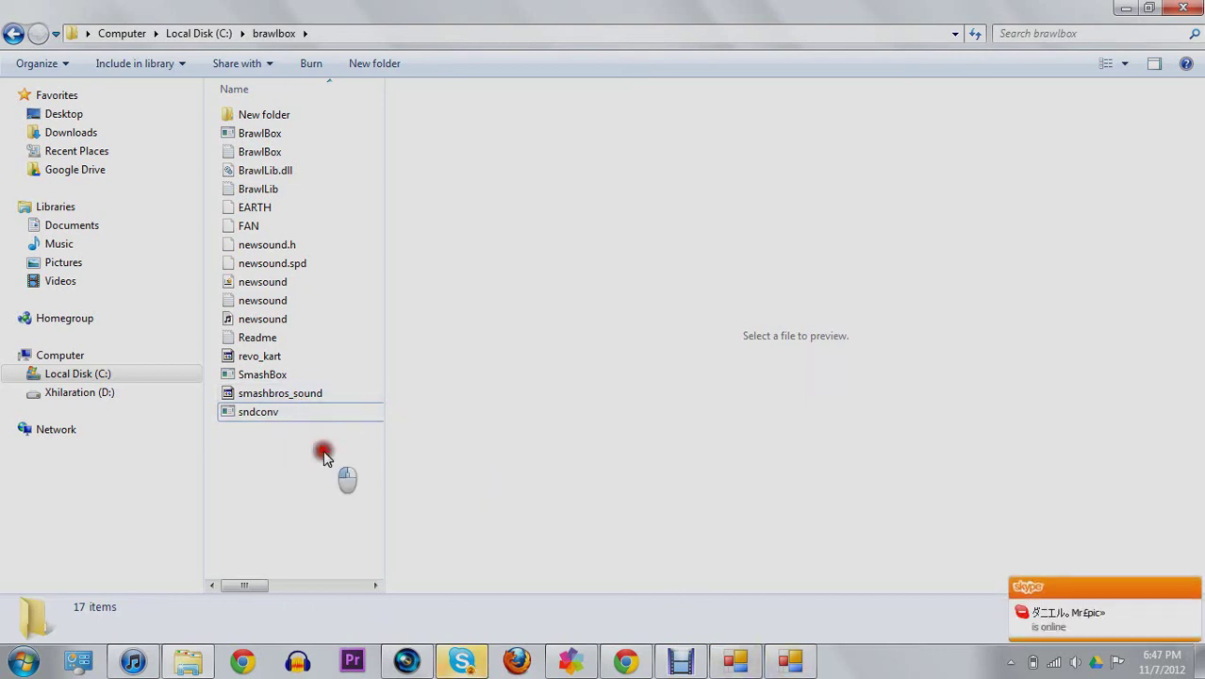
Step: Check which file actions are offered for the sndconv application without applying any of them
click(252, 417)
right_click(247, 415)
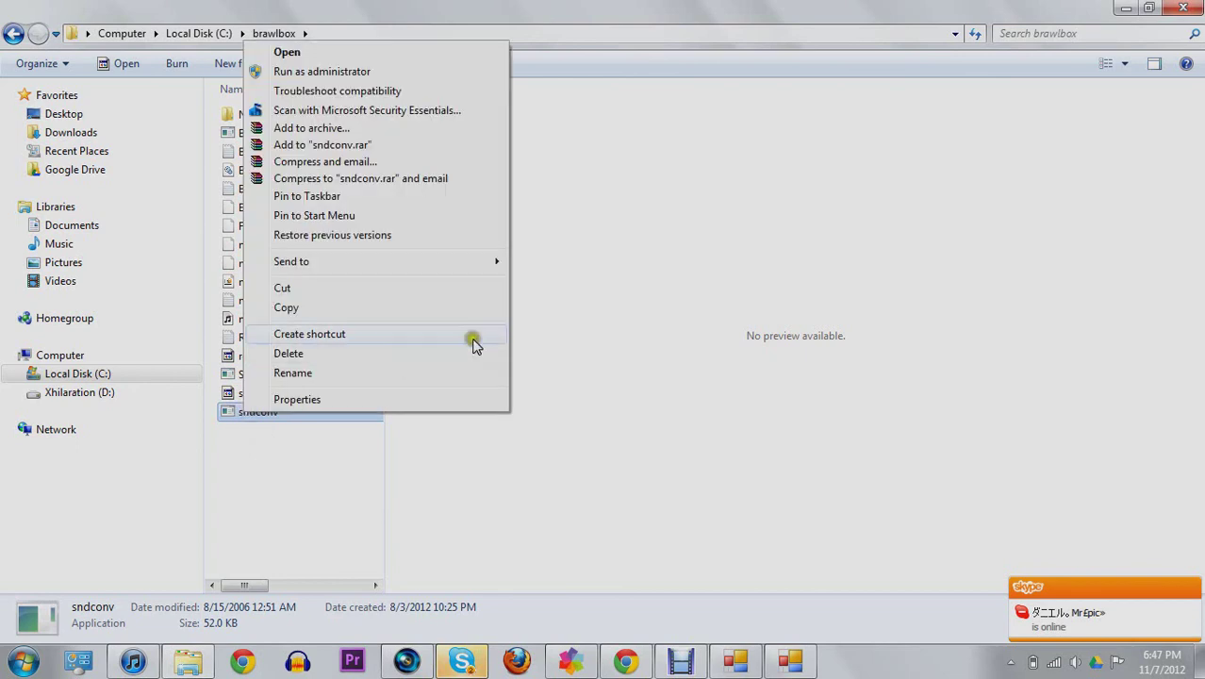
click(558, 195)
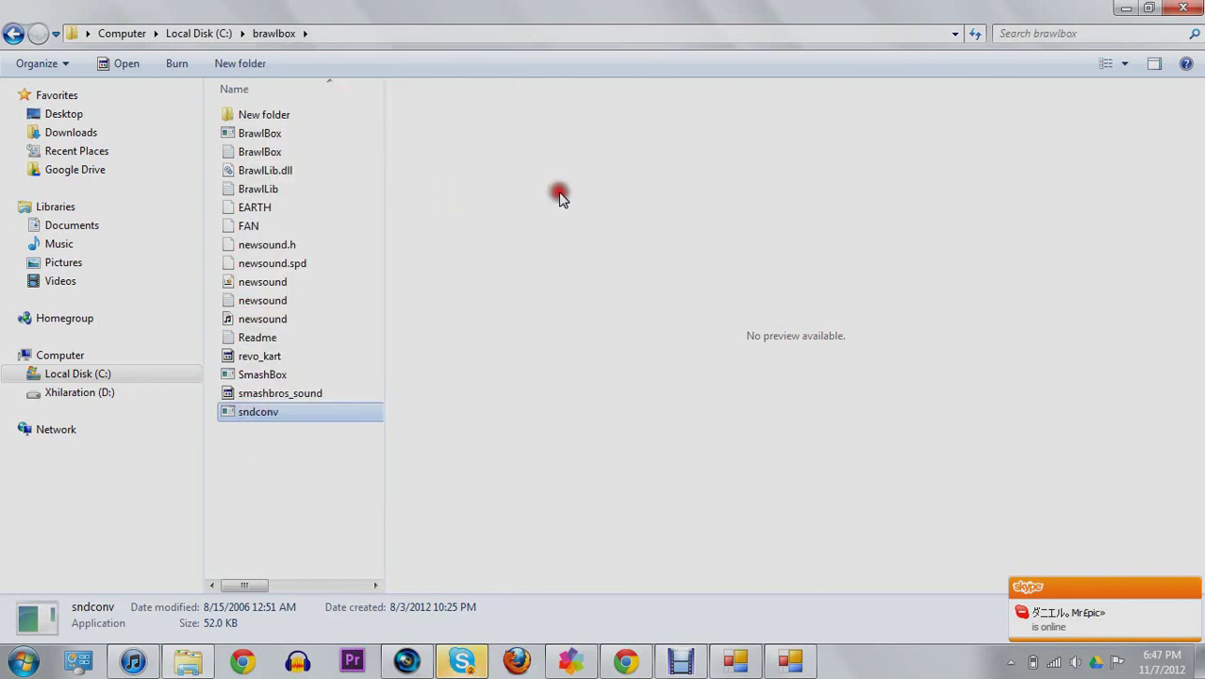
click(303, 432)
click(261, 418)
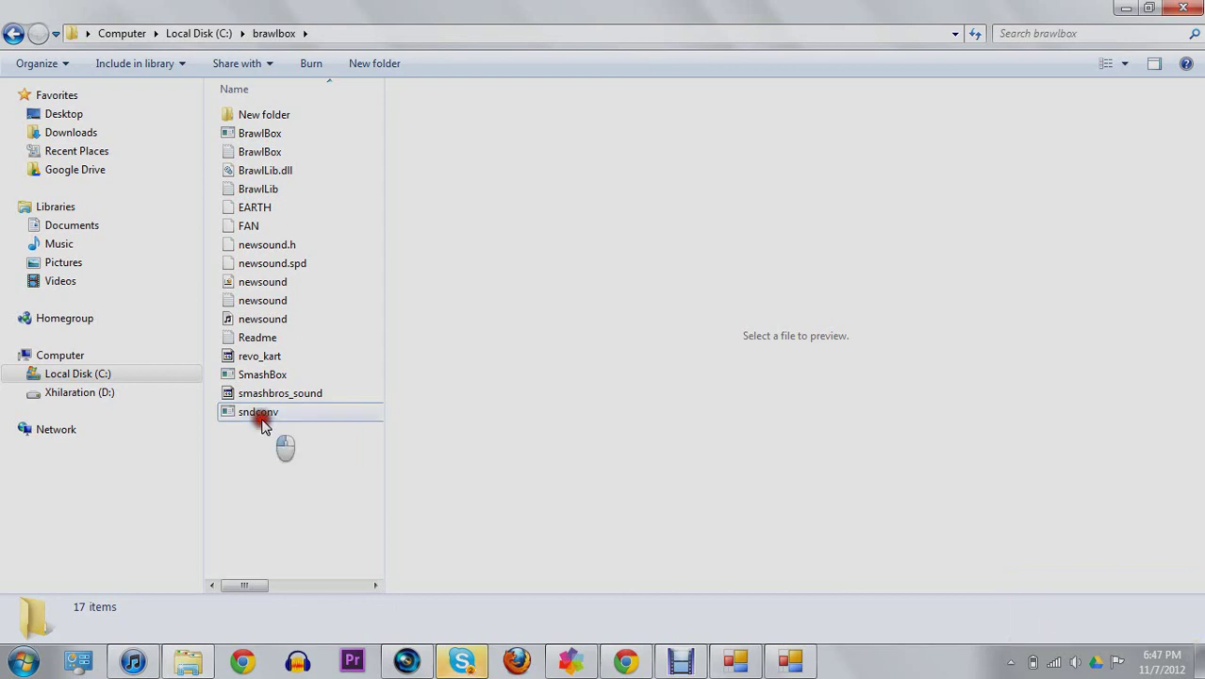
click(257, 435)
click(254, 415)
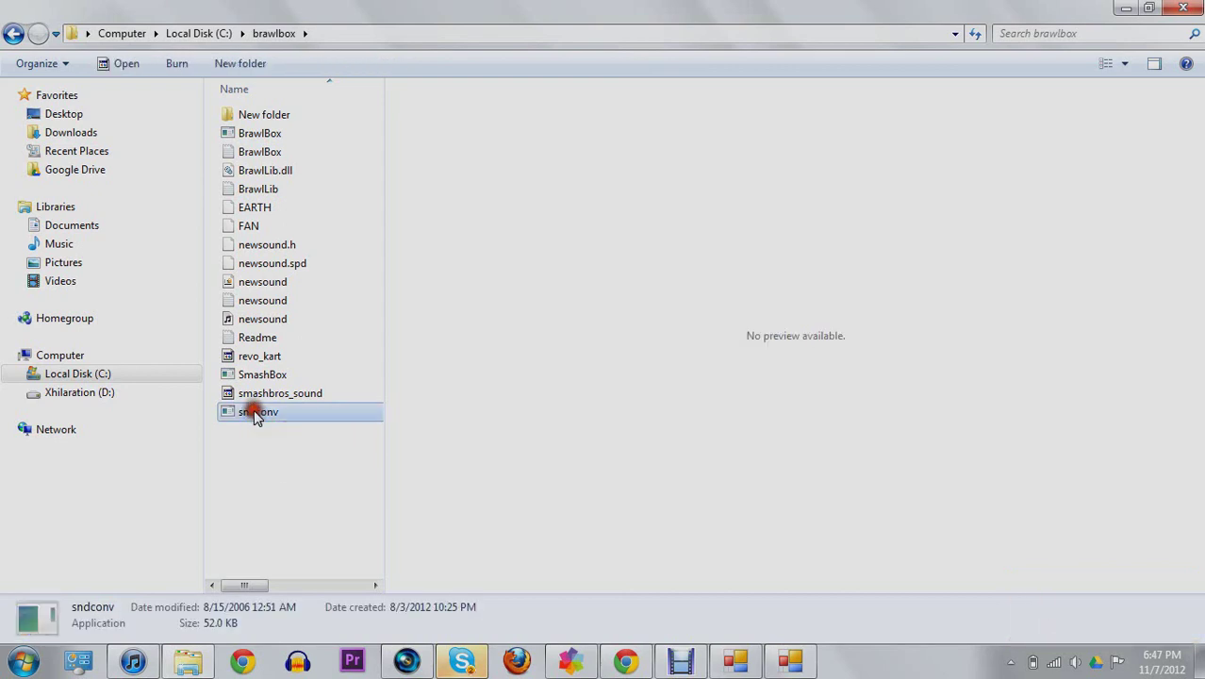
click(257, 438)
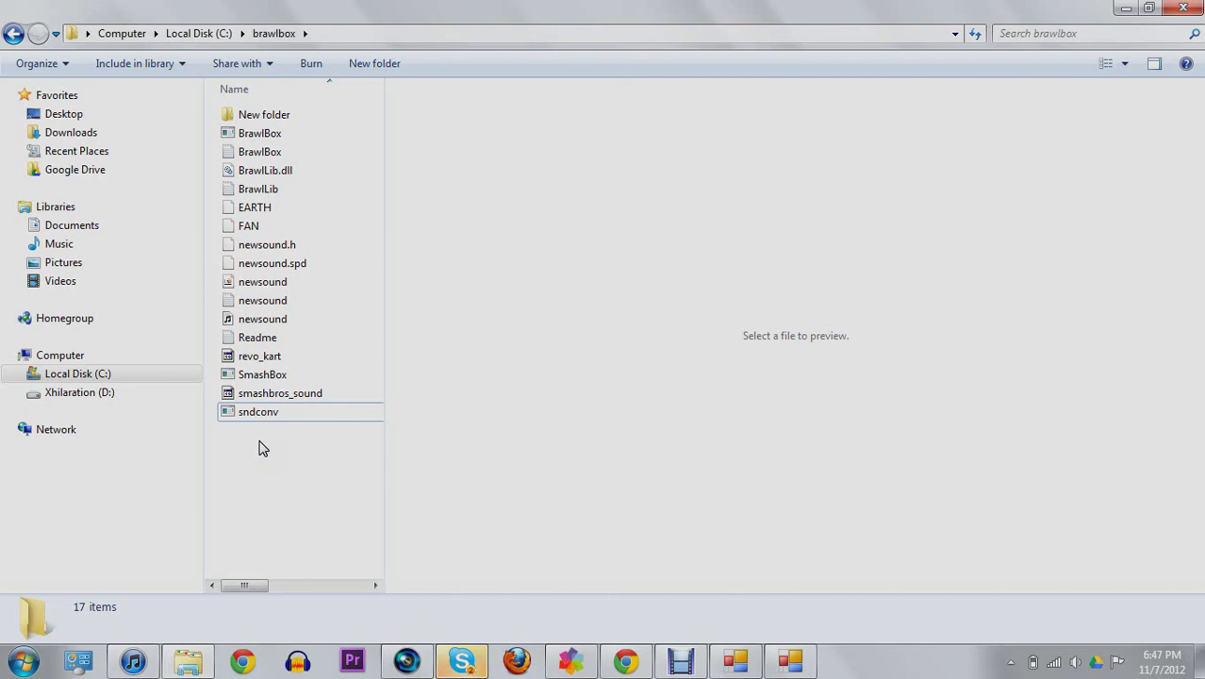
Step: Preview the newsound WAVE audio file and the Readme text document in the brawlbox folder
click(287, 321)
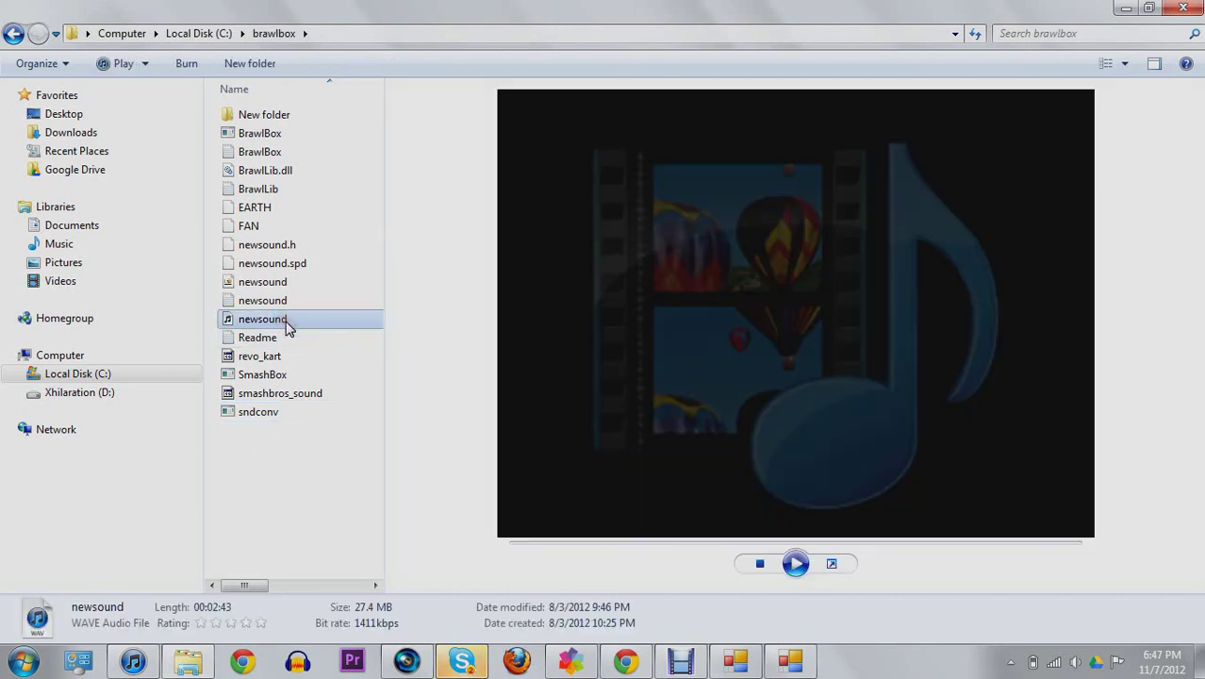
click(311, 496)
click(283, 341)
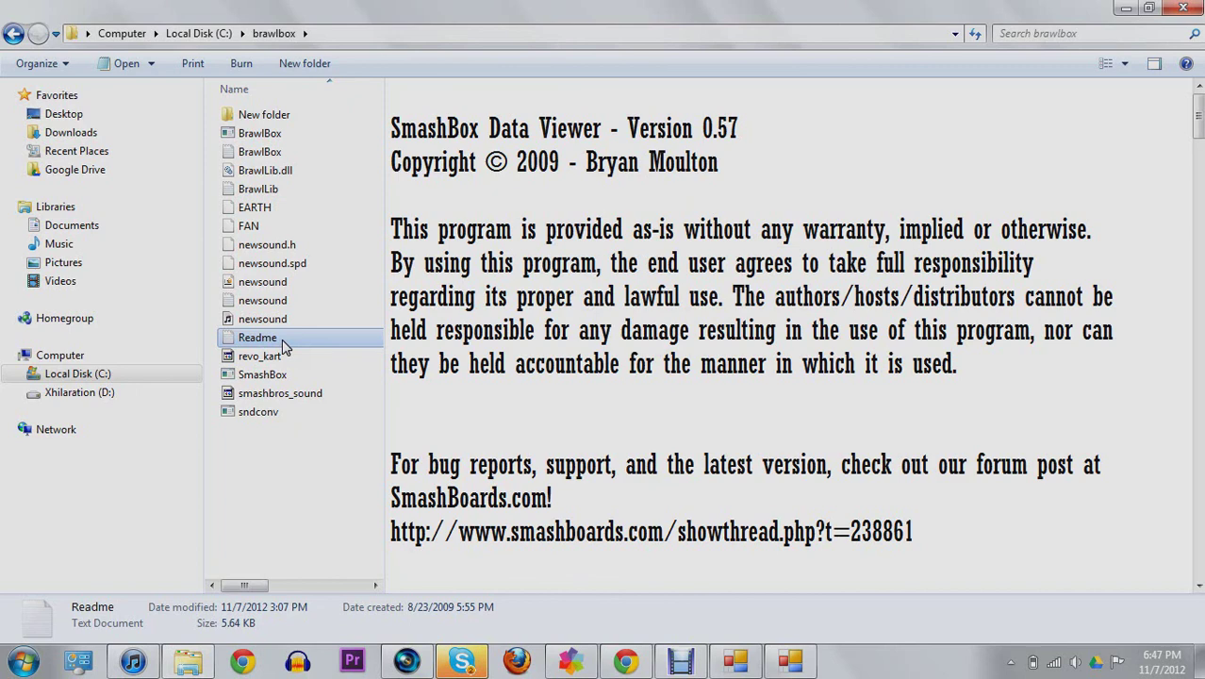
Step: Check the file details of the exported FAN and EARTH files, leaving their names as they are
click(259, 223)
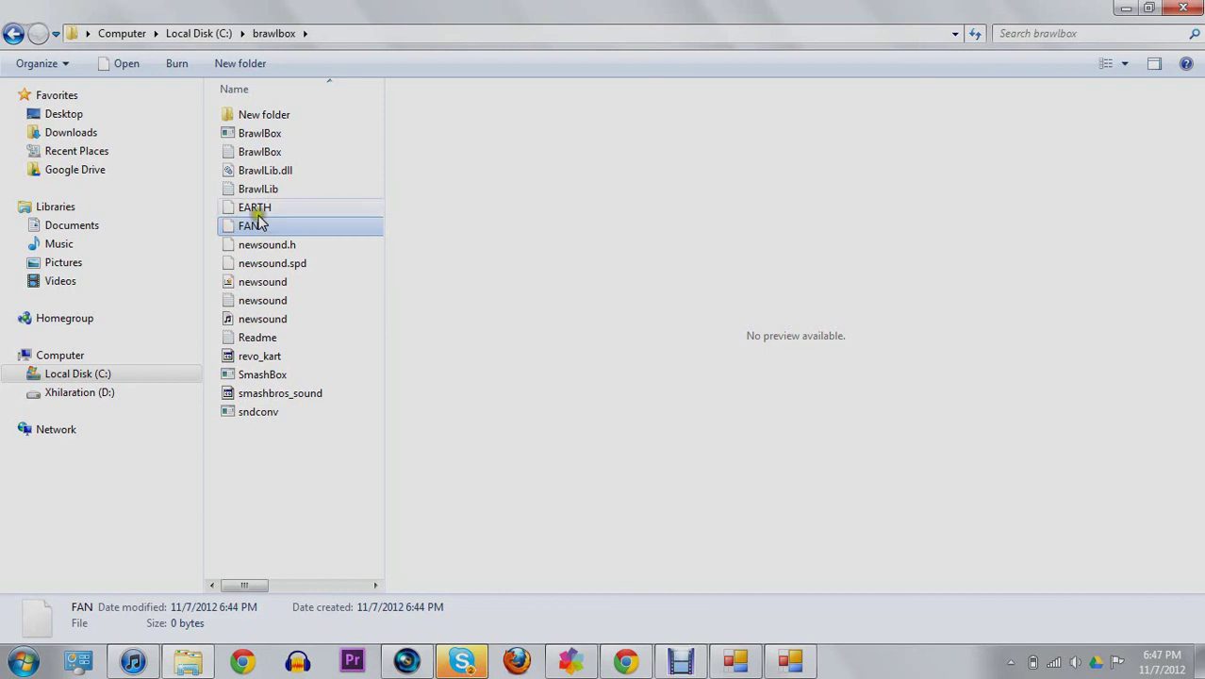
click(265, 209)
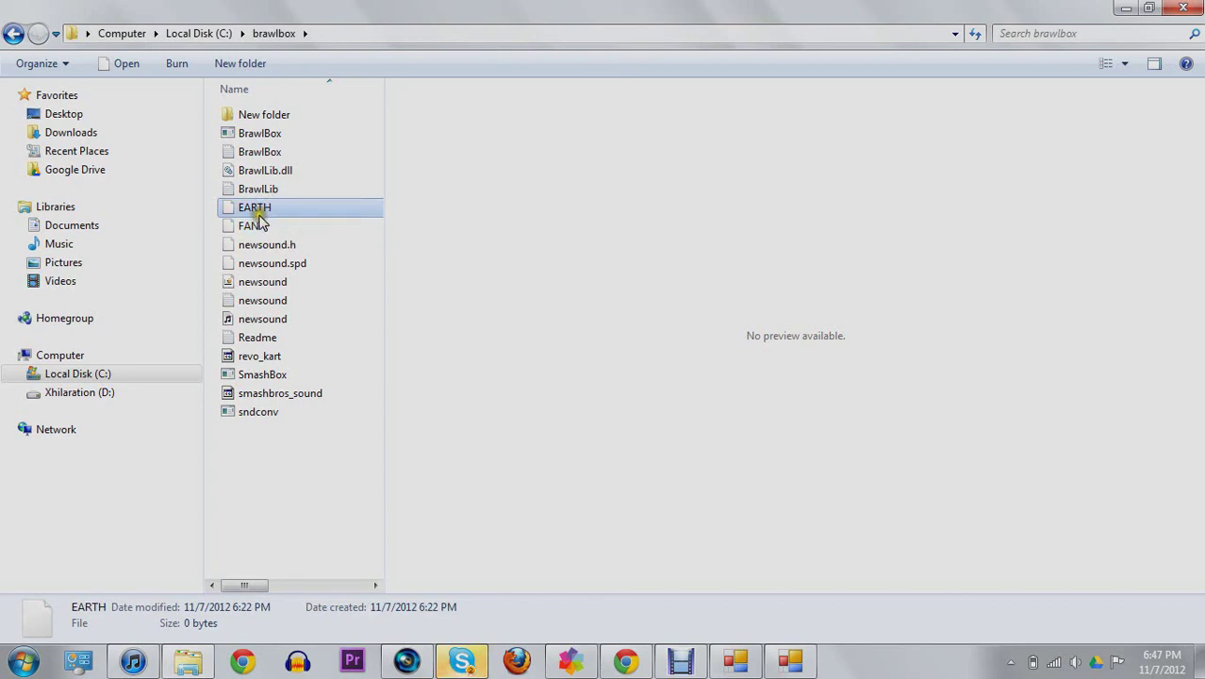
click(258, 214)
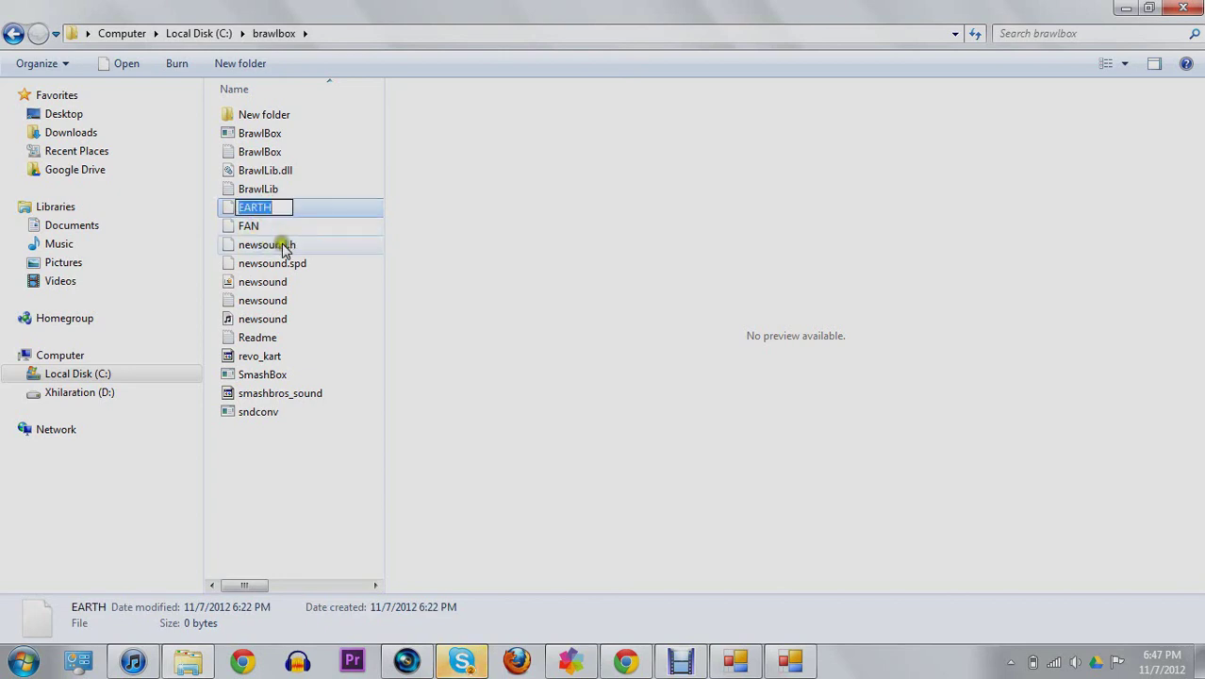
click(289, 233)
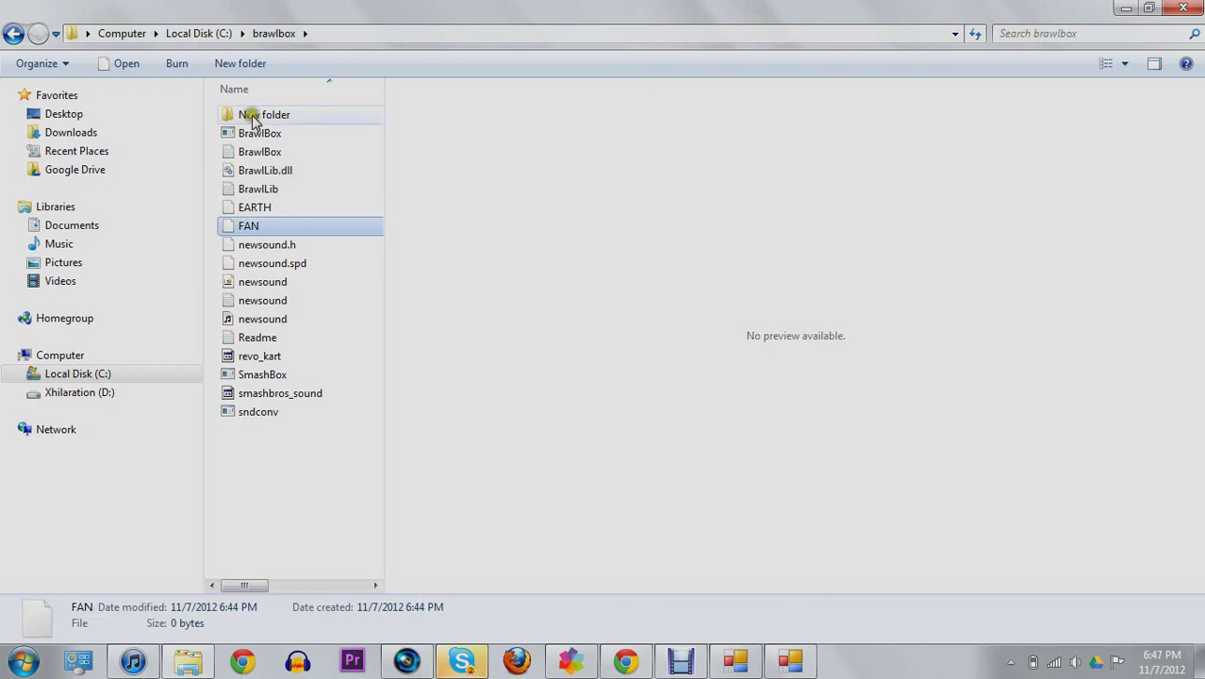
Step: Read the BrawlBox text document in the preview down to the v0.63d entry of its change log
click(305, 152)
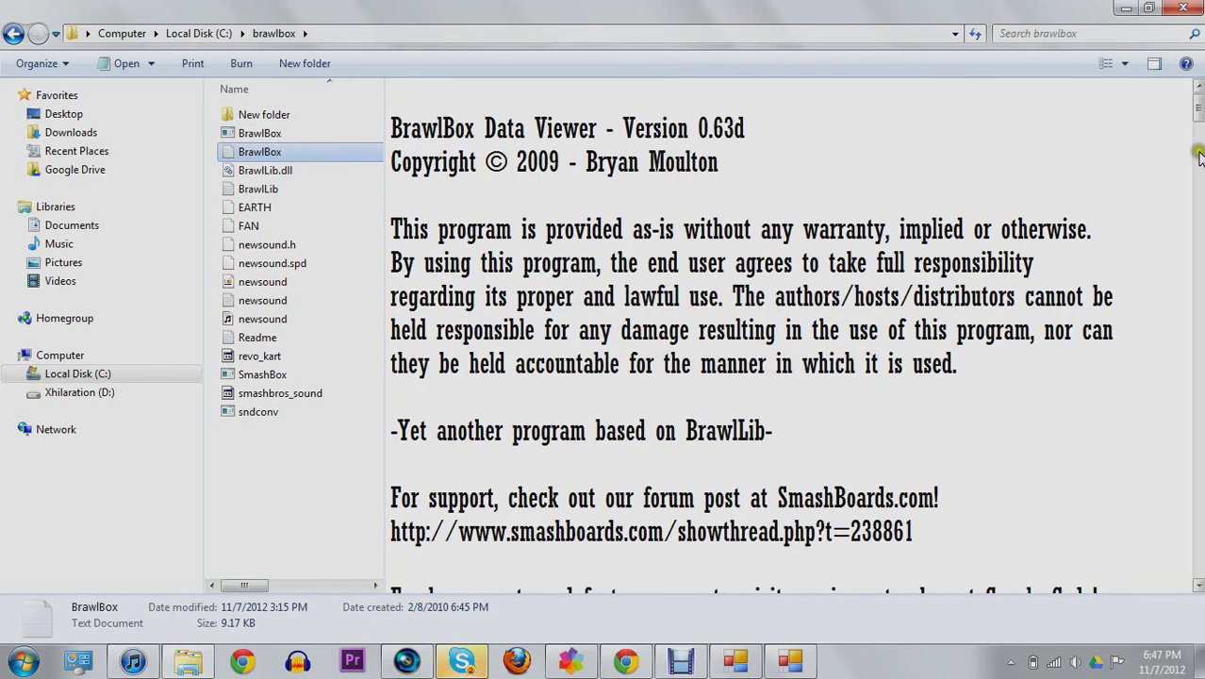
scroll(795, 327, down, 5)
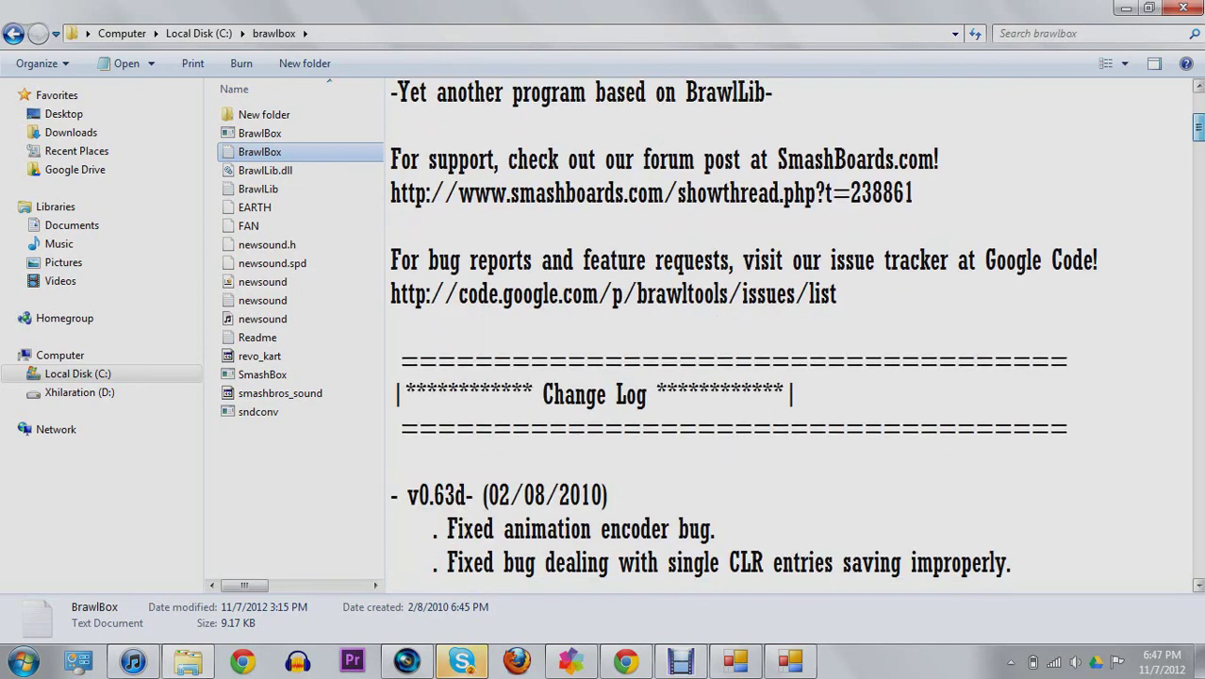
scroll(796, 327, down, 3)
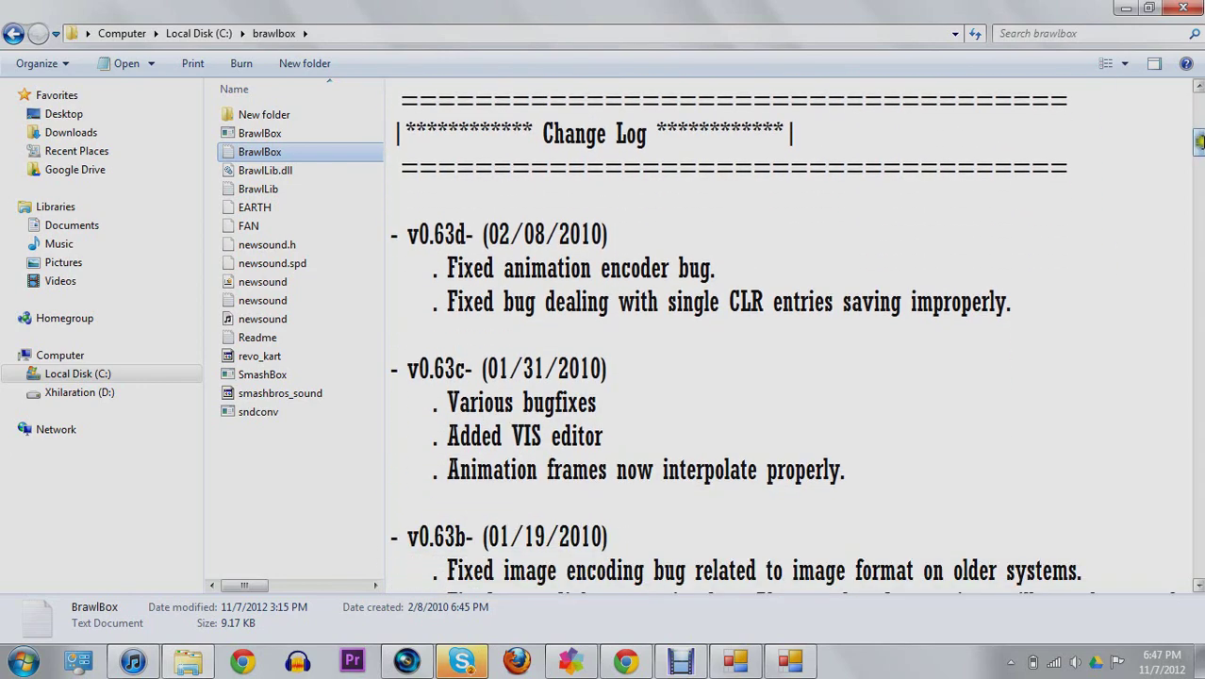
click(1198, 140)
click(395, 234)
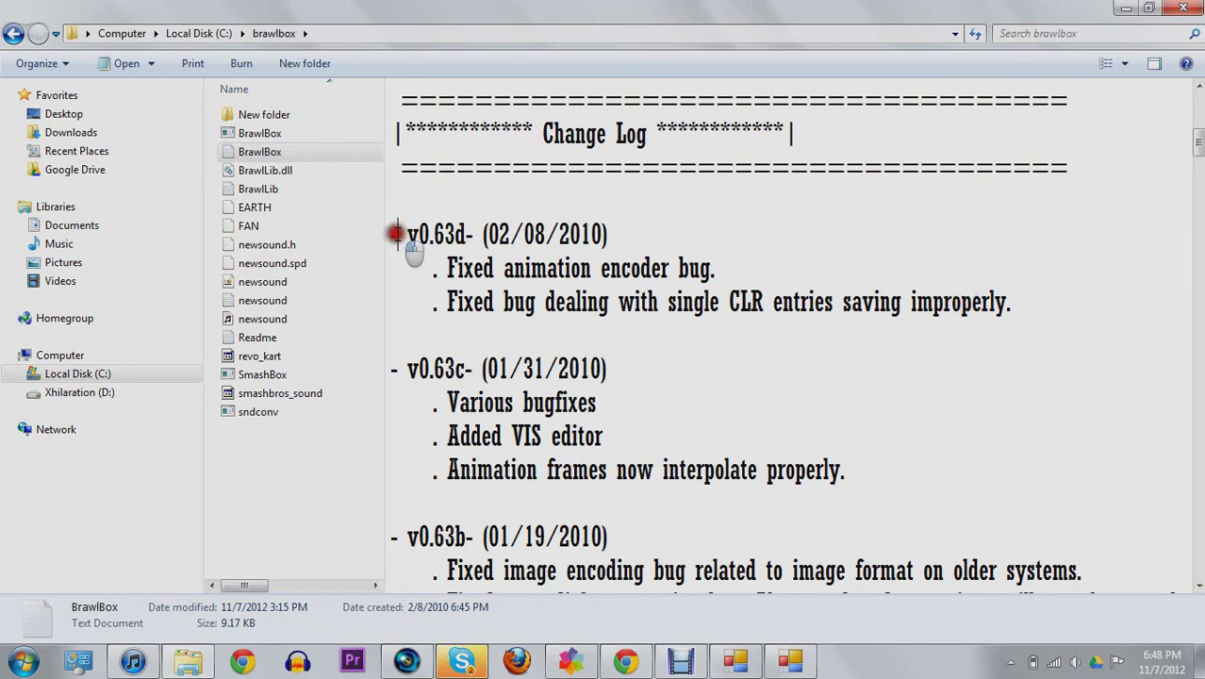
click(407, 233)
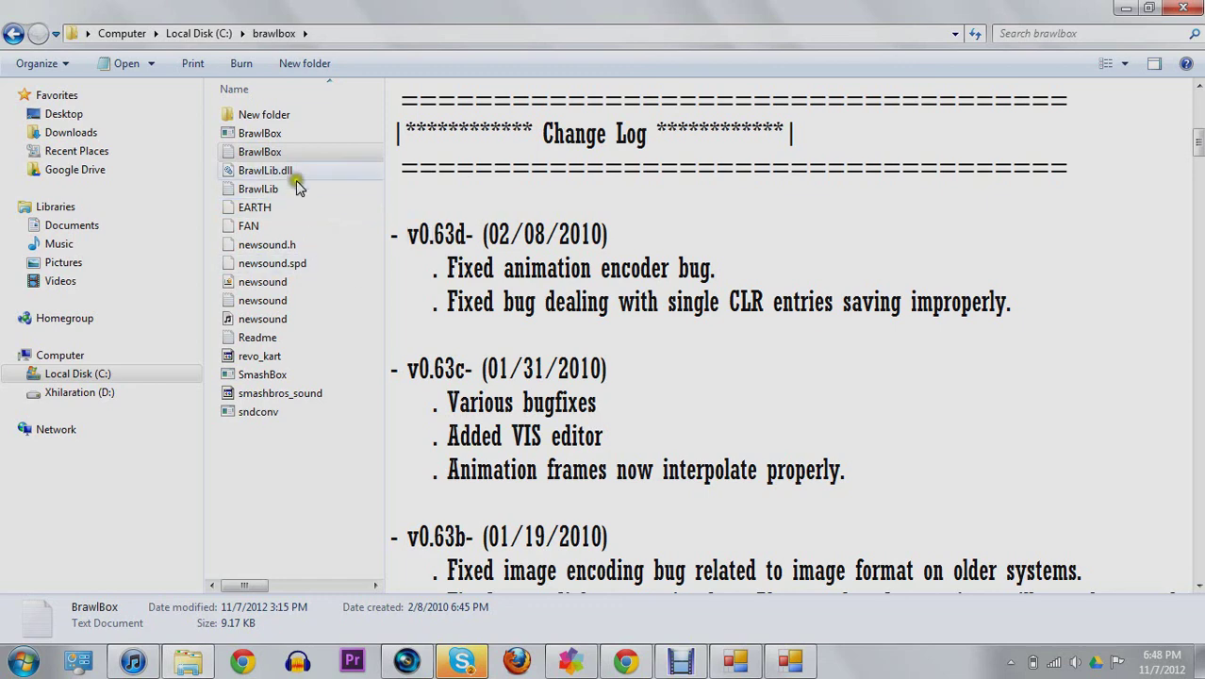
click(264, 135)
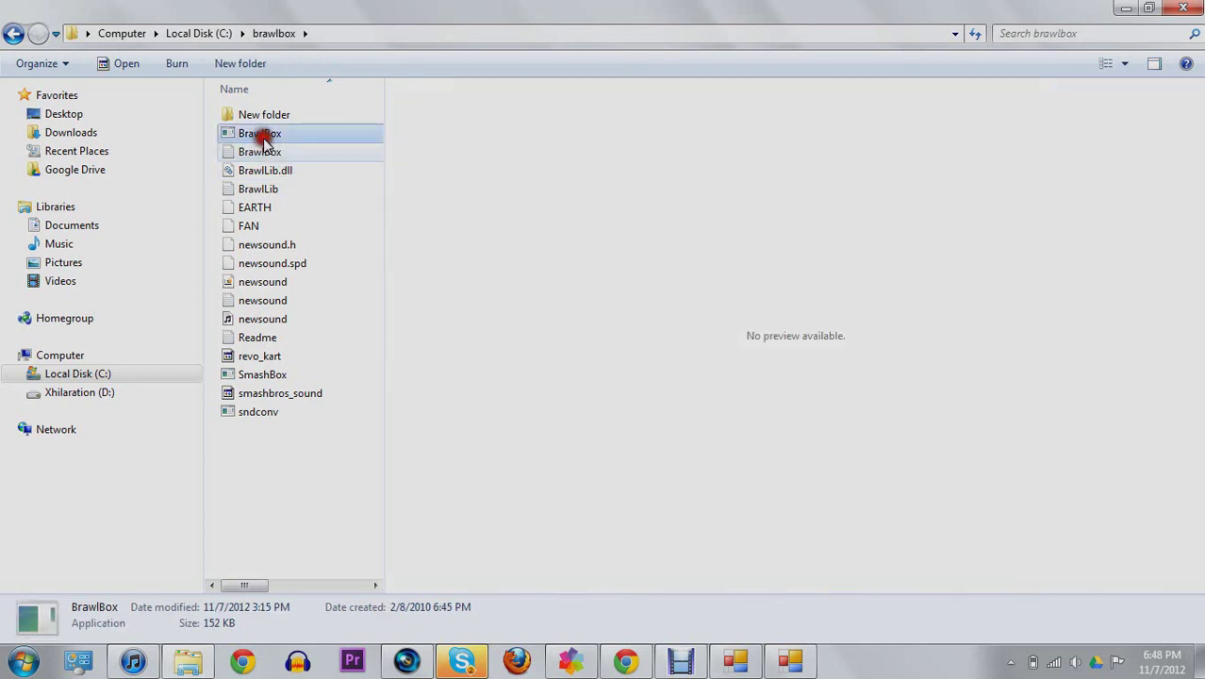
click(295, 466)
drag(261, 448, 293, 137)
click(300, 473)
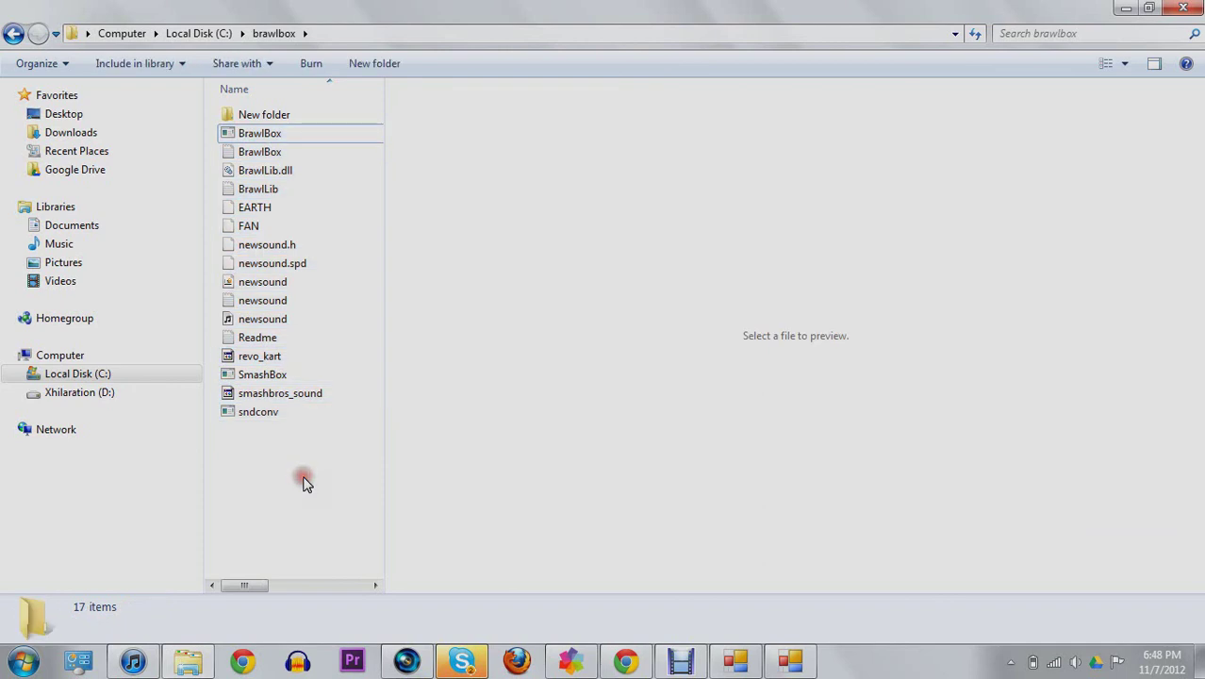
click(478, 666)
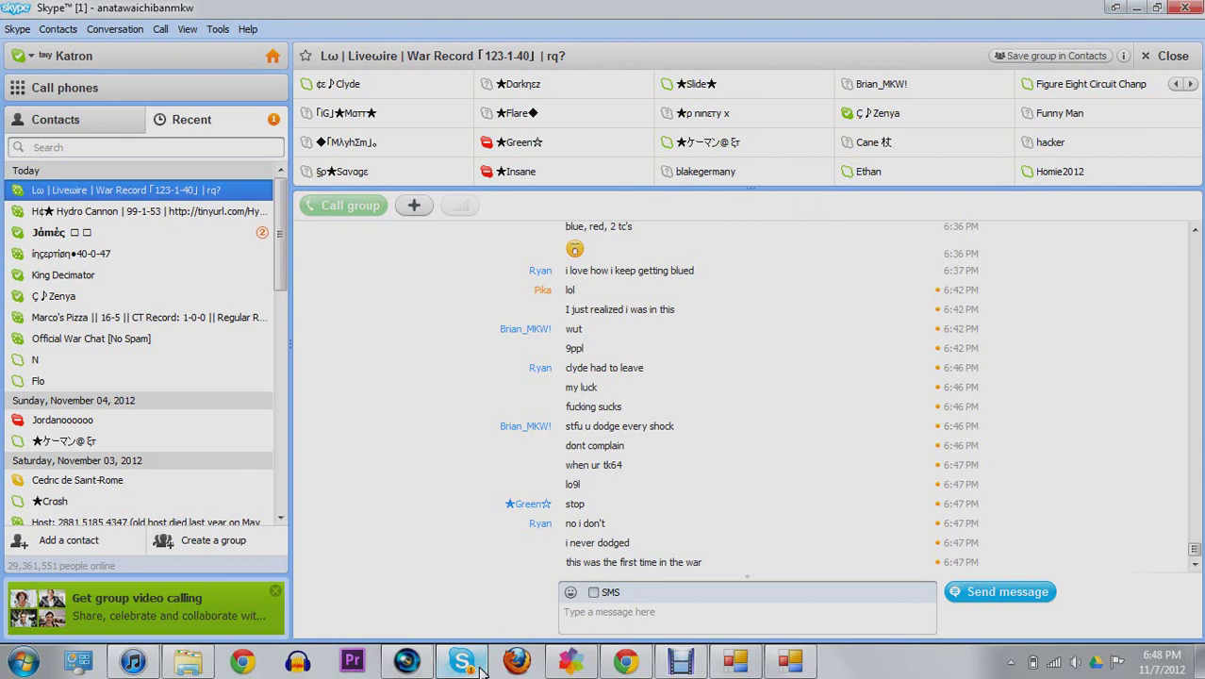
click(480, 665)
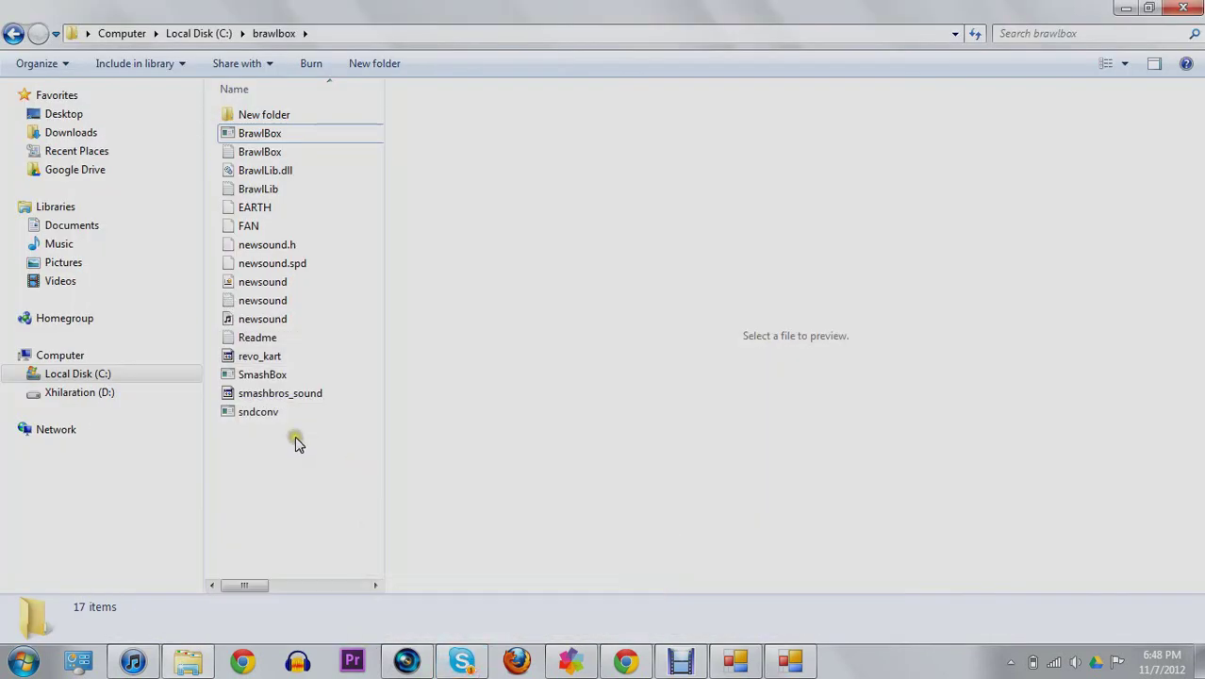
Step: Select all files in the brawlbox folder from the BrawlBox application through sndconv, leaving out New folder
drag(296, 438, 305, 132)
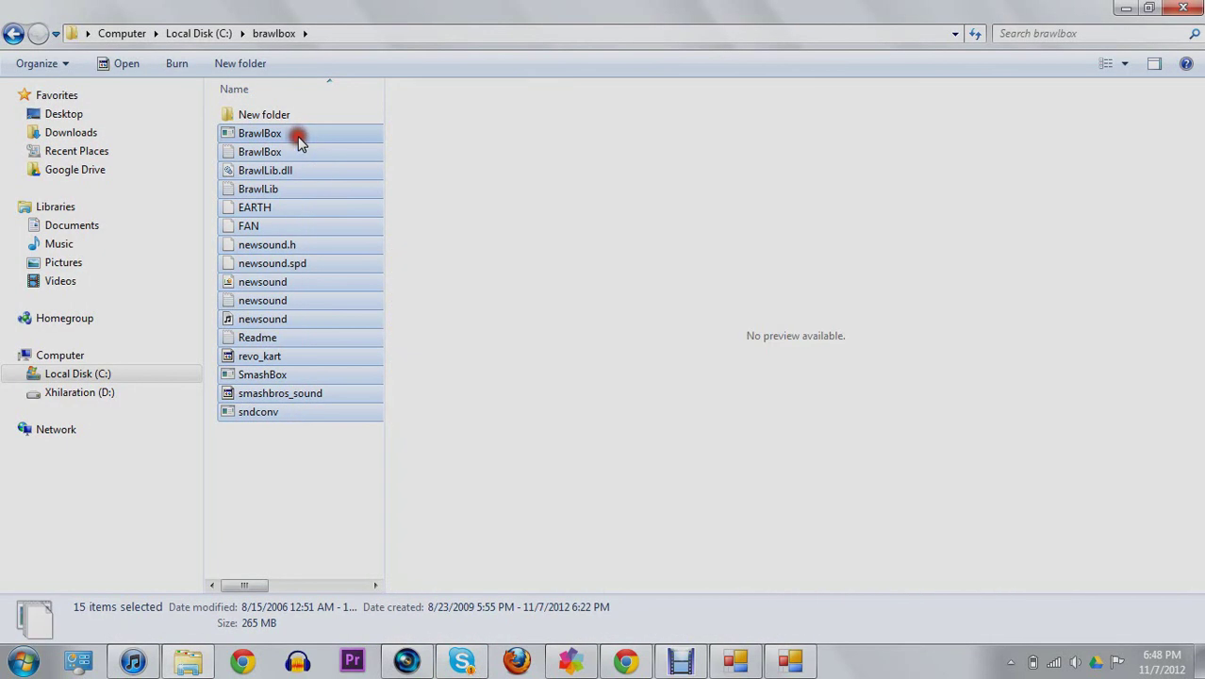
click(275, 457)
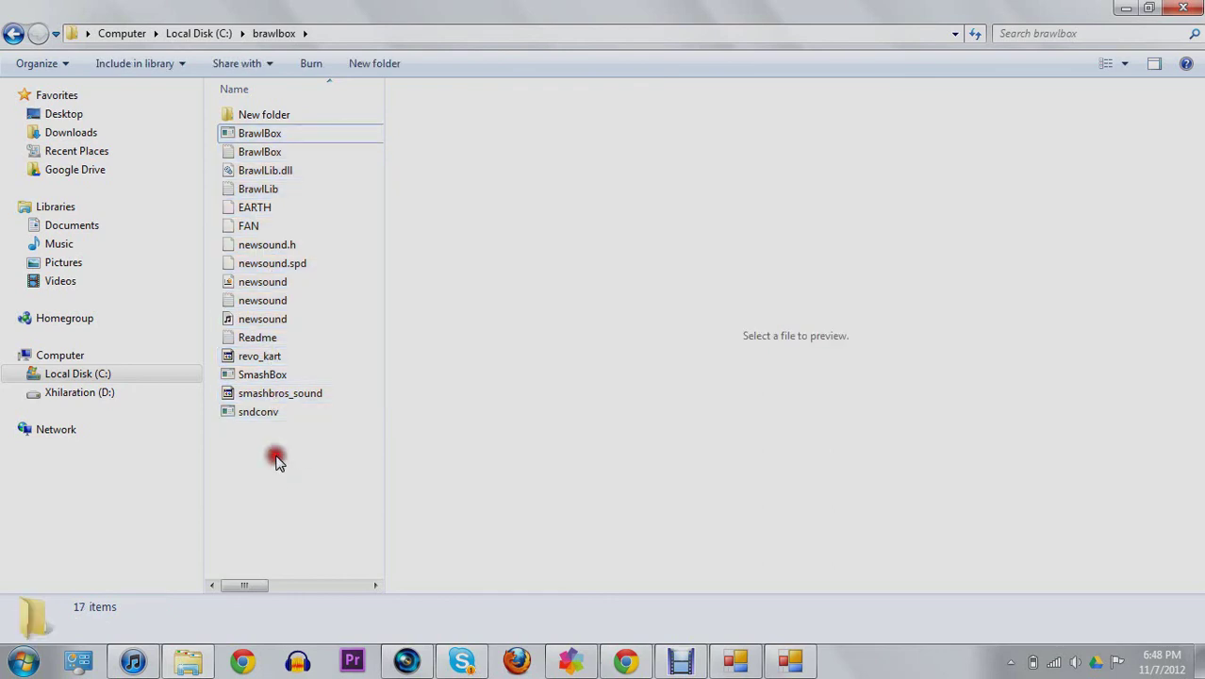
click(264, 442)
drag(242, 443, 268, 124)
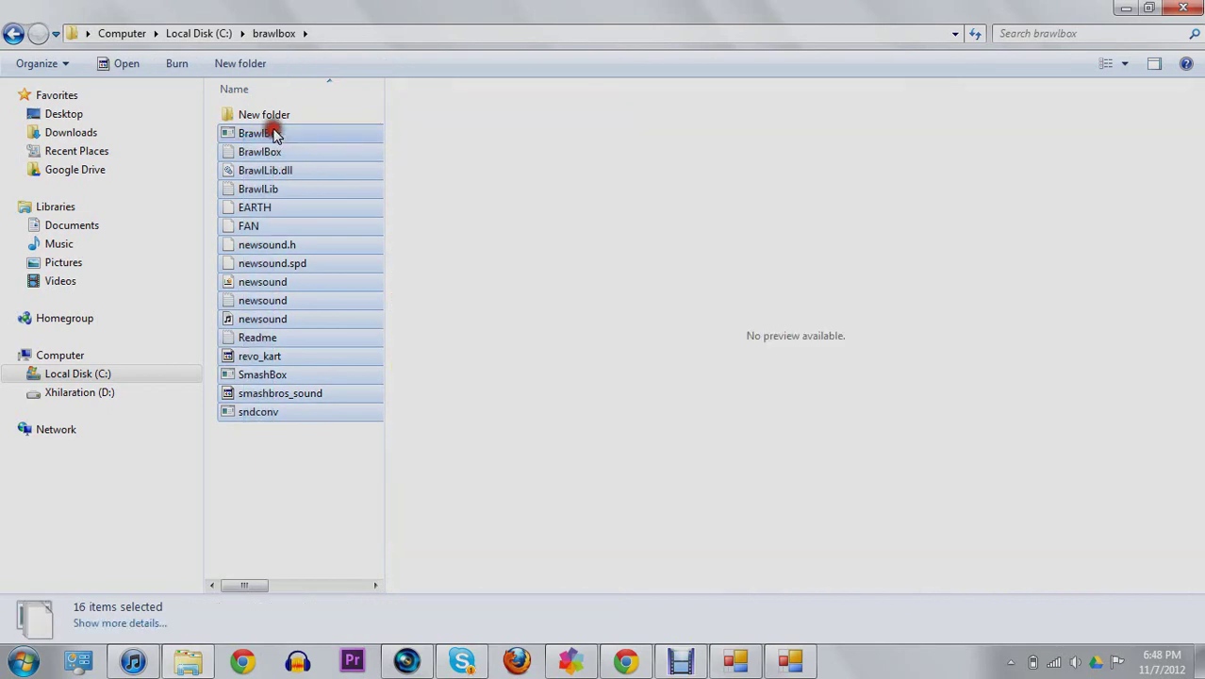
Step: Open the revo_kart file from the brawlbox folder in HxD Hex Editor
click(274, 459)
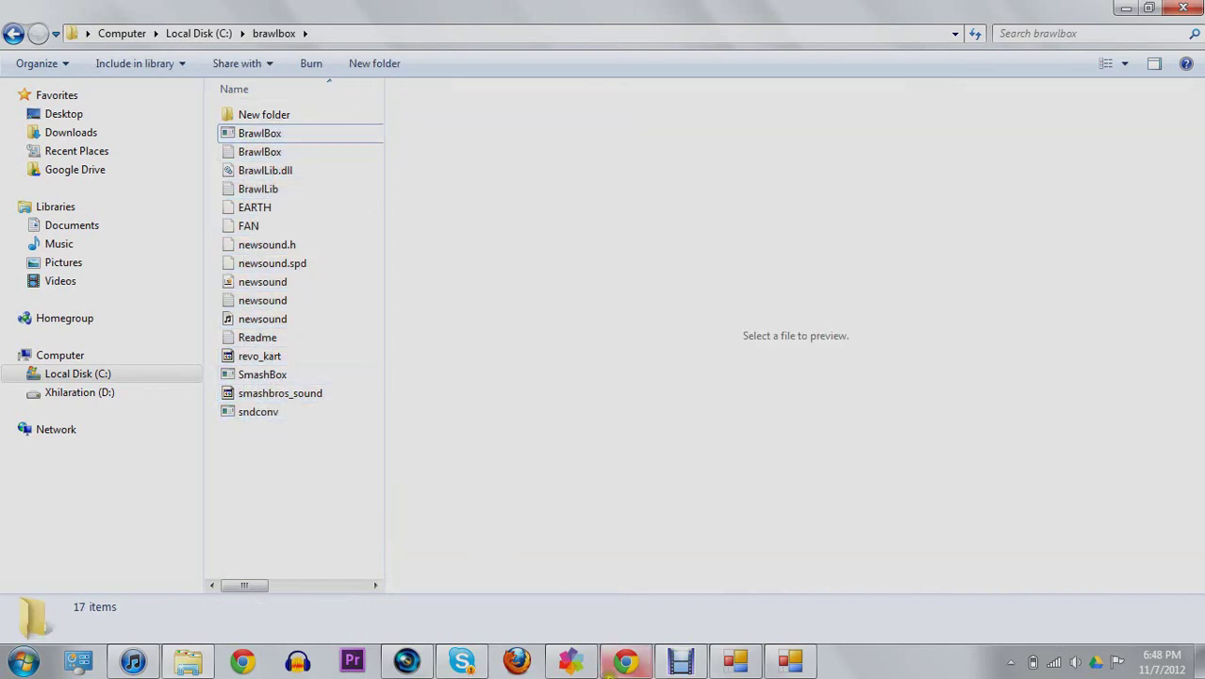
click(255, 356)
right_click(256, 358)
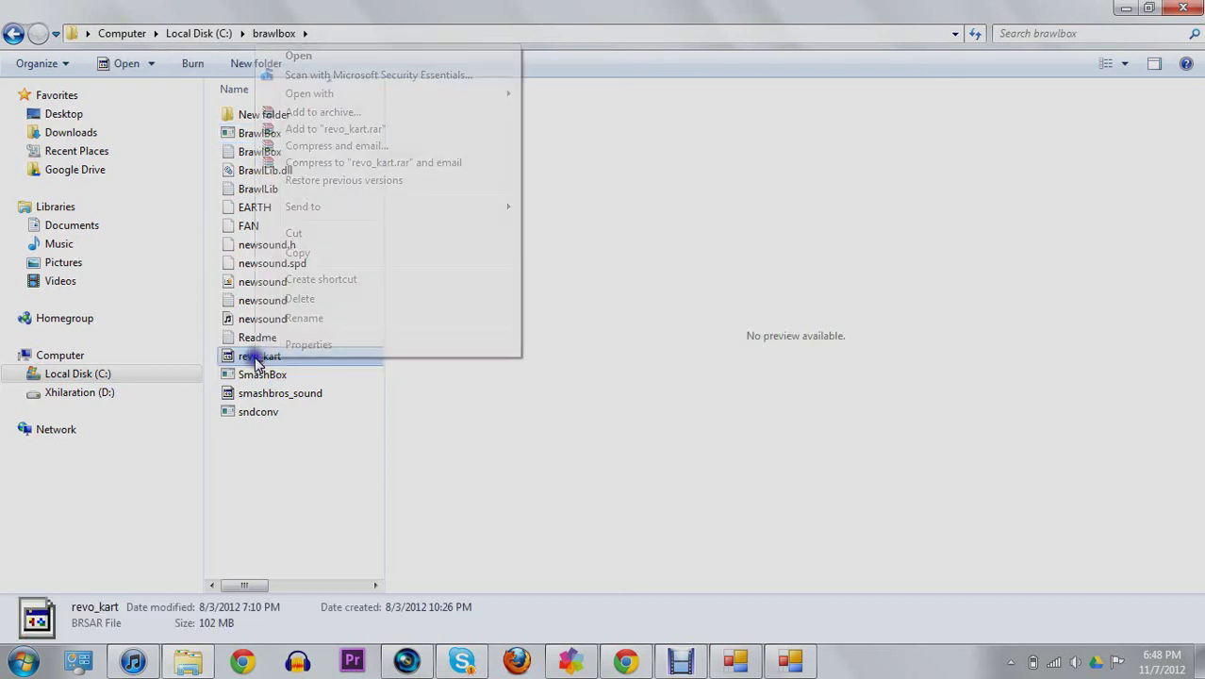
mouse_move(400, 96)
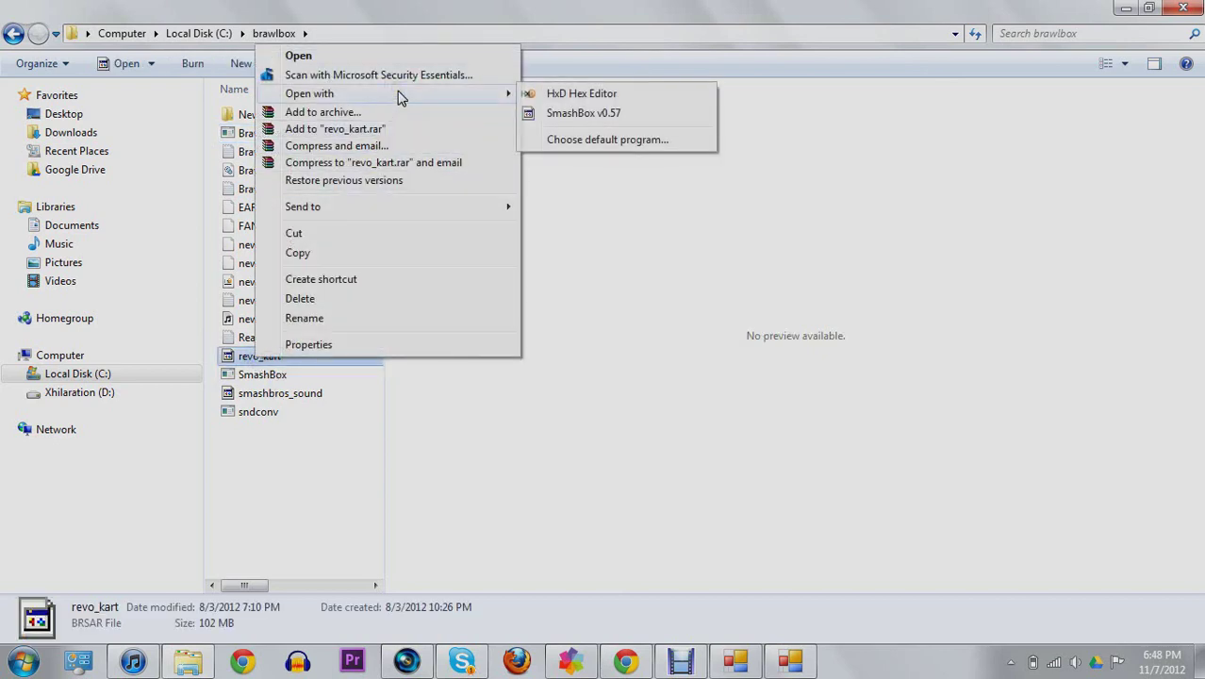
click(582, 103)
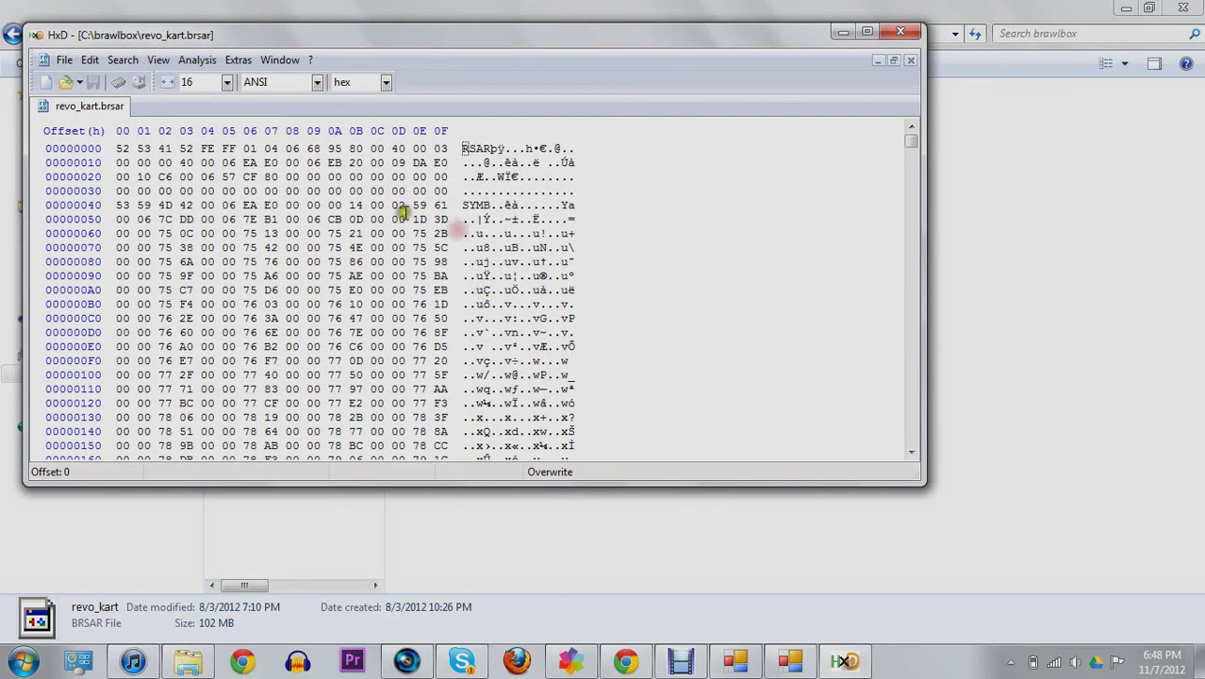
click(412, 218)
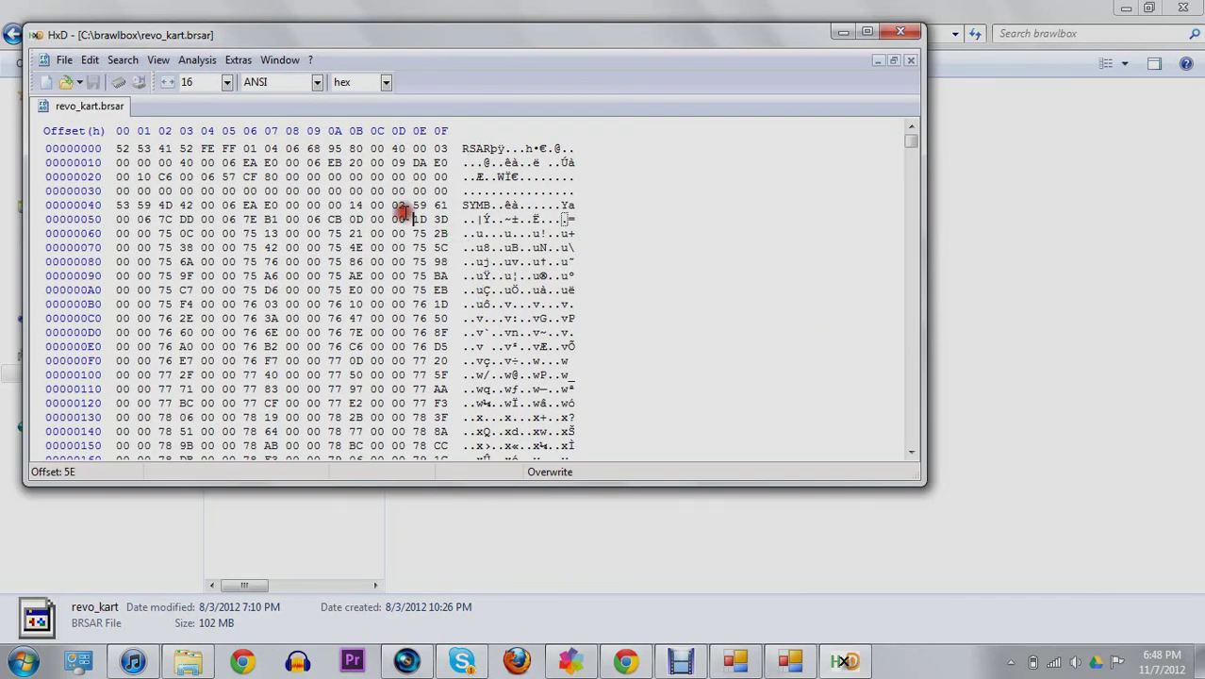
click(158, 60)
mouse_move(197, 59)
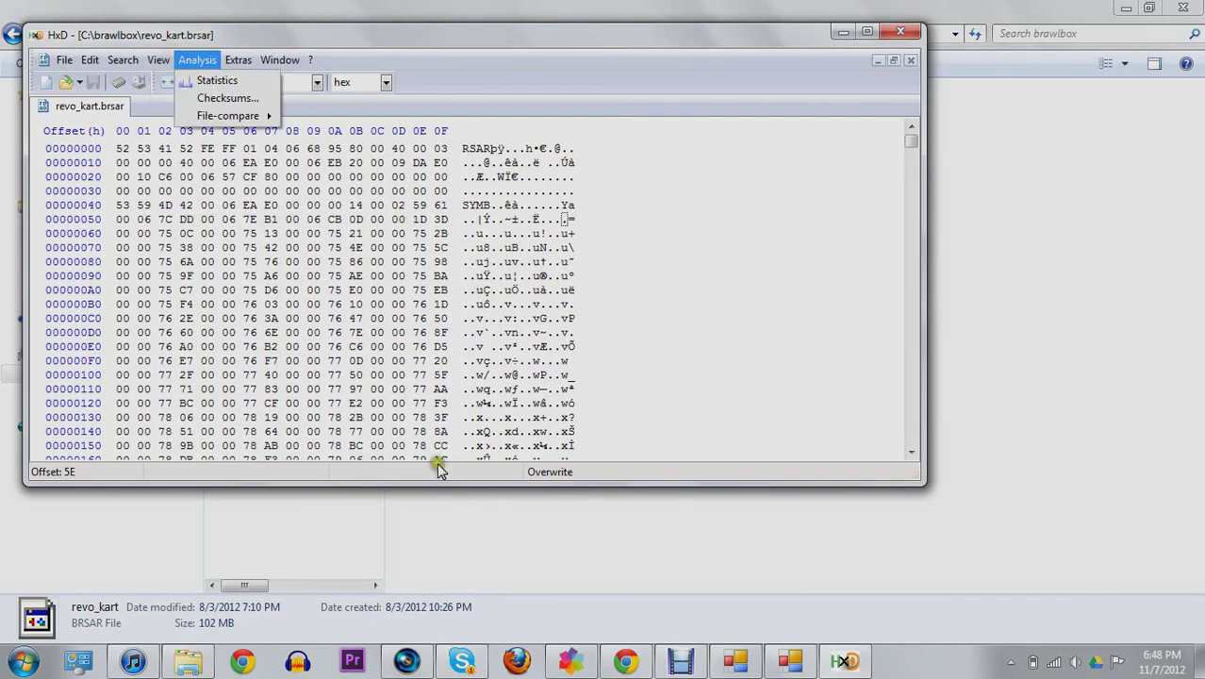
Step: Switch to BrawlBox and view the properties of the FAN entry in the W, BGM, FINALLAP folder
click(790, 660)
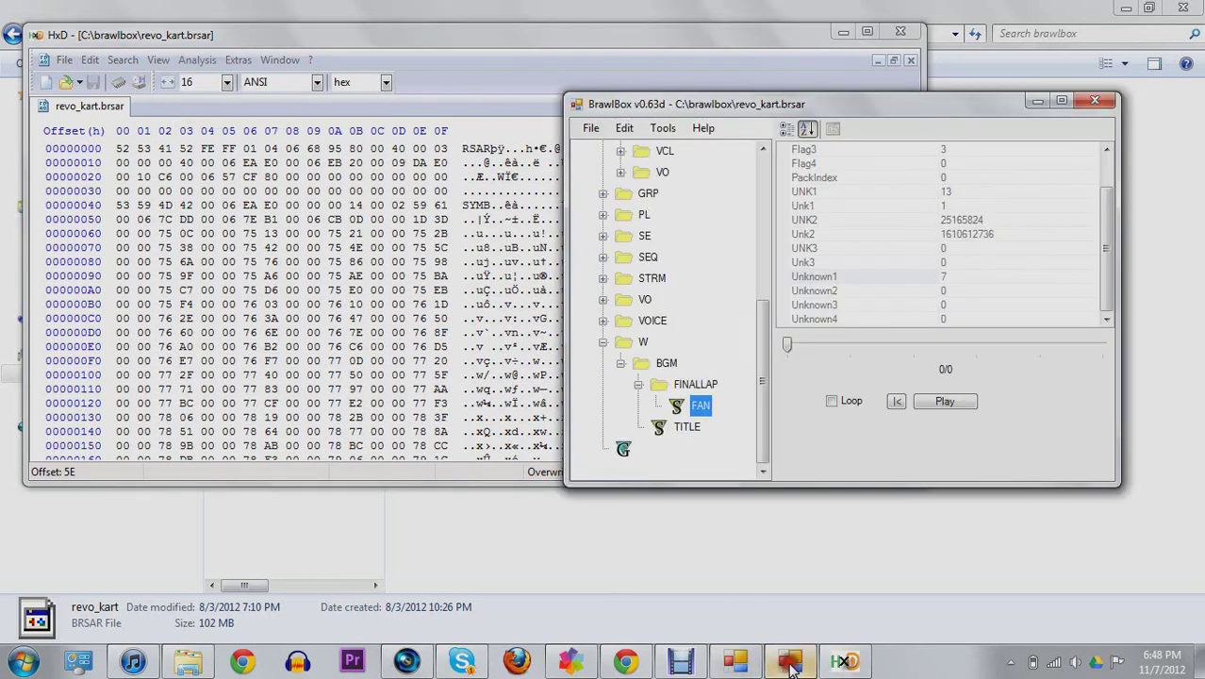
click(680, 384)
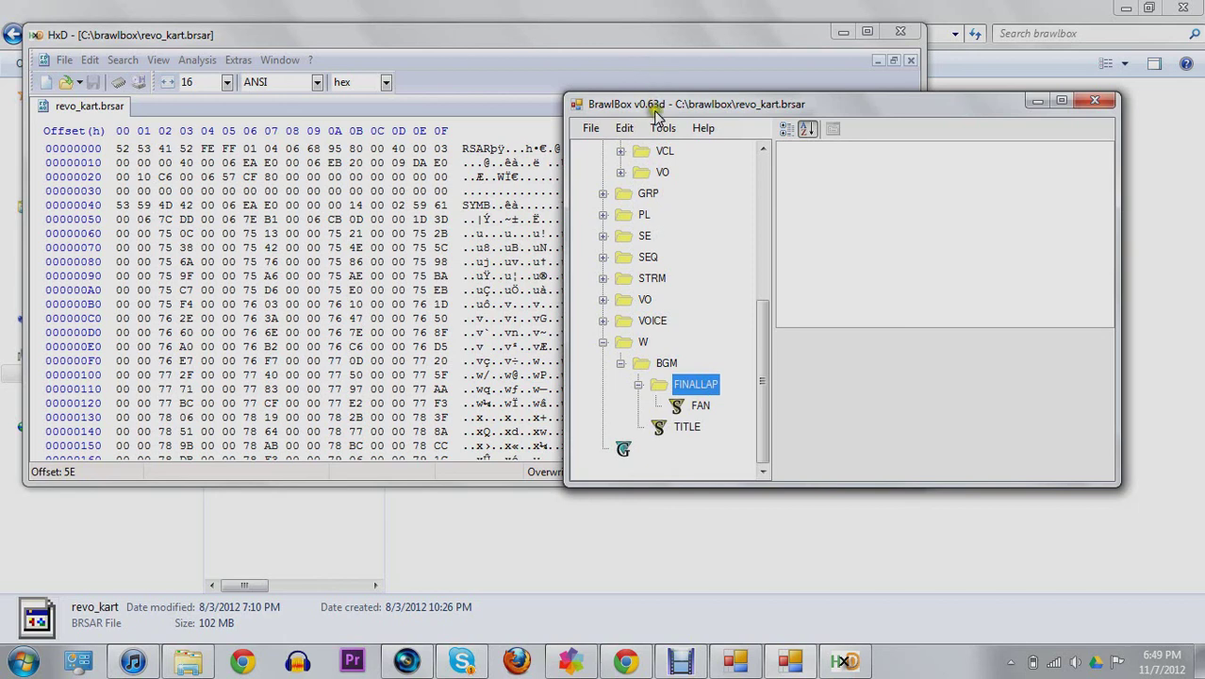
click(698, 405)
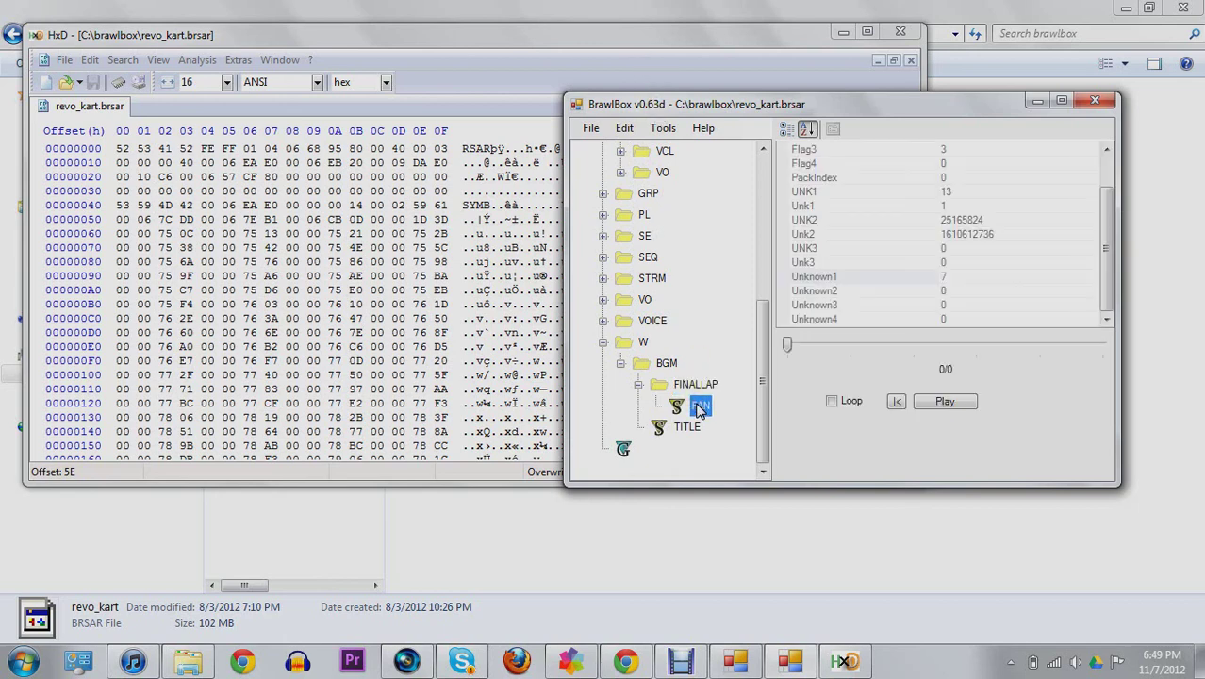
Step: Switch back to HxD and examine the bytes and decoded text of revo_kart.brsar from its header down to about offset 15F0
click(533, 170)
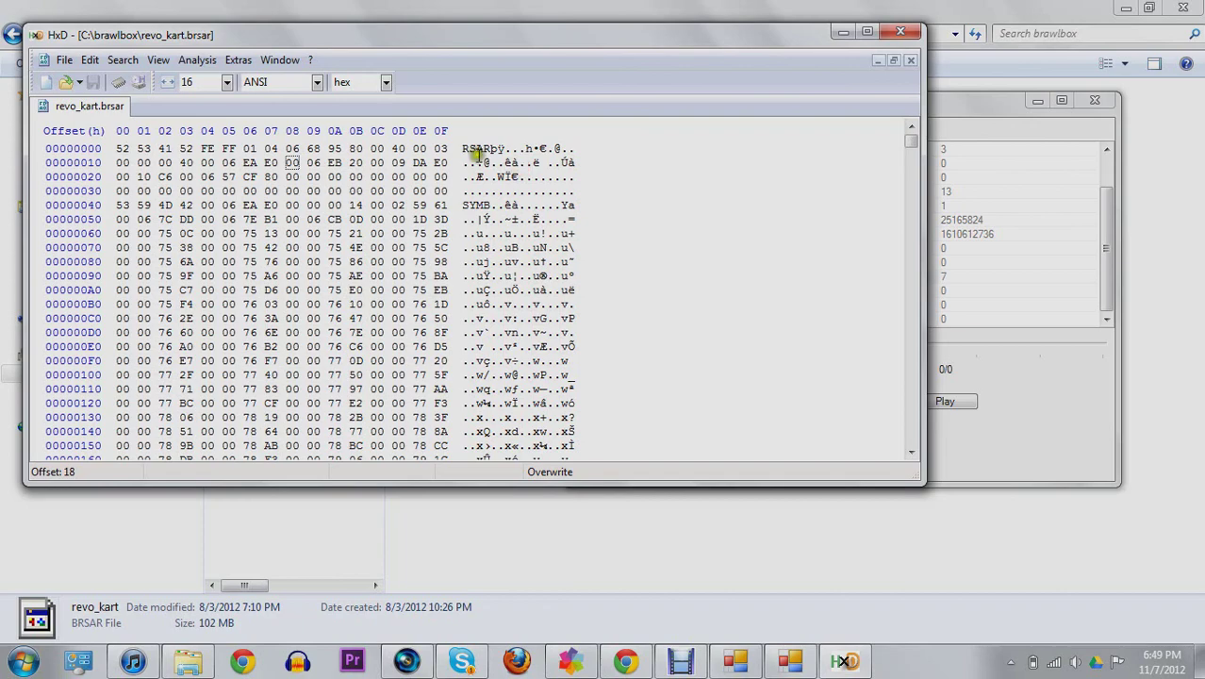
drag(464, 148, 580, 460)
click(571, 388)
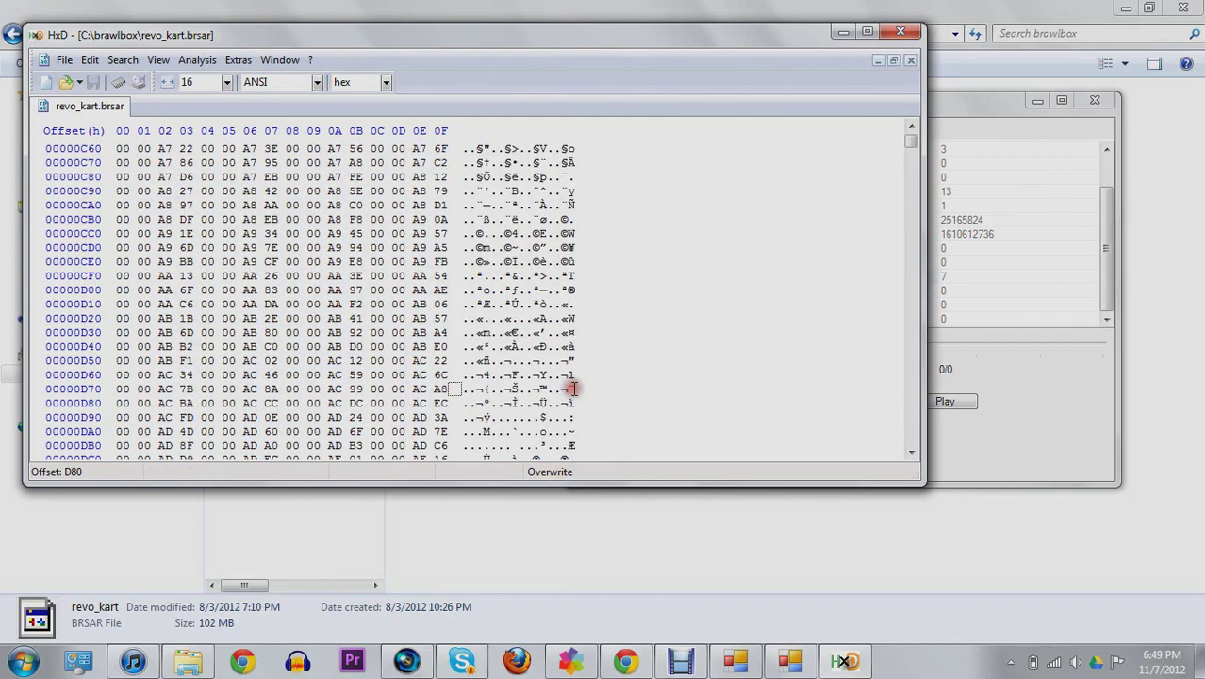
key(Down)
key(Down)
key(Down)
key(Down)
key(Down)
key(Down)
key(Down)
key(Down)
key(Down)
key(Down)
key(Down)
key(Down)
key(Down)
key(Down)
key(Down)
key(Down)
key(Down)
key(Down)
key(Down)
key(Down)
key(Down)
key(Down)
key(Down)
key(Down)
key(Down)
key(Down)
key(Down)
key(Down)
key(Down)
key(Down)
key(Down)
key(Down)
key(Down)
key(Down)
key(Down)
key(Down)
key(Down)
key(Down)
key(Down)
key(Down)
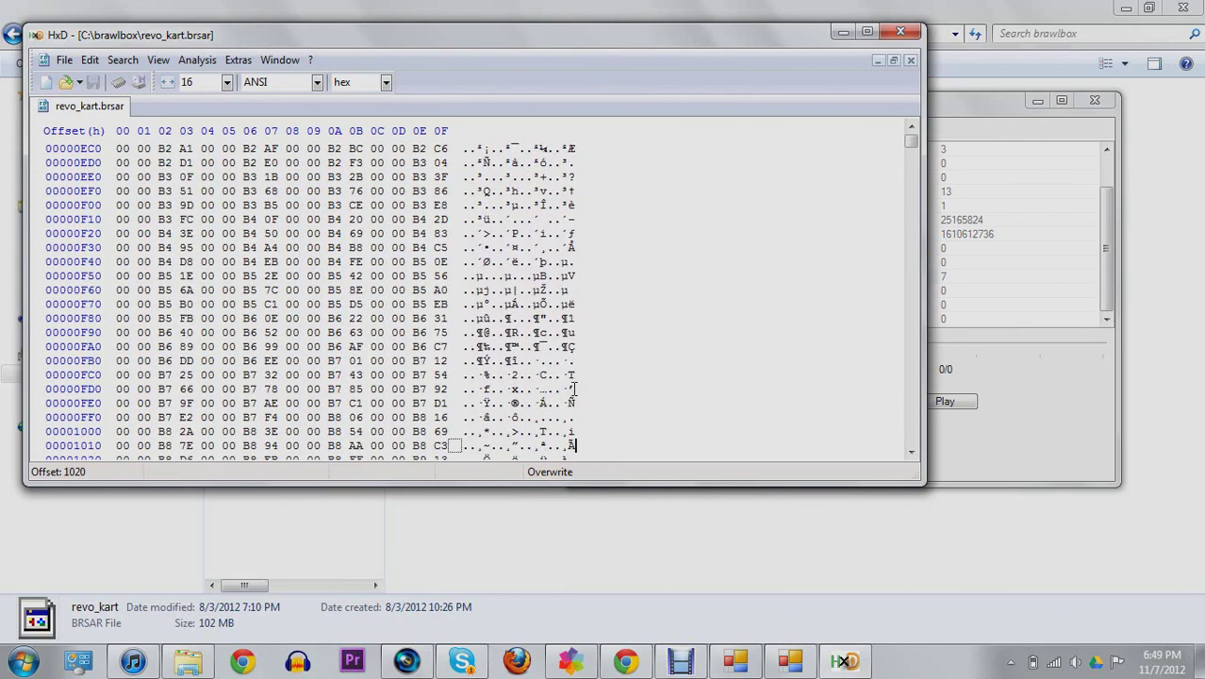
key(Down)
key(Down)
key(Down)
key(Down)
key(Down)
key(Down)
key(Down)
key(Down)
key(Down)
key(Down)
key(Down)
key(Down)
key(Down)
key(Down)
key(Down)
key(Down)
key(Down)
key(Down)
key(Down)
key(Down)
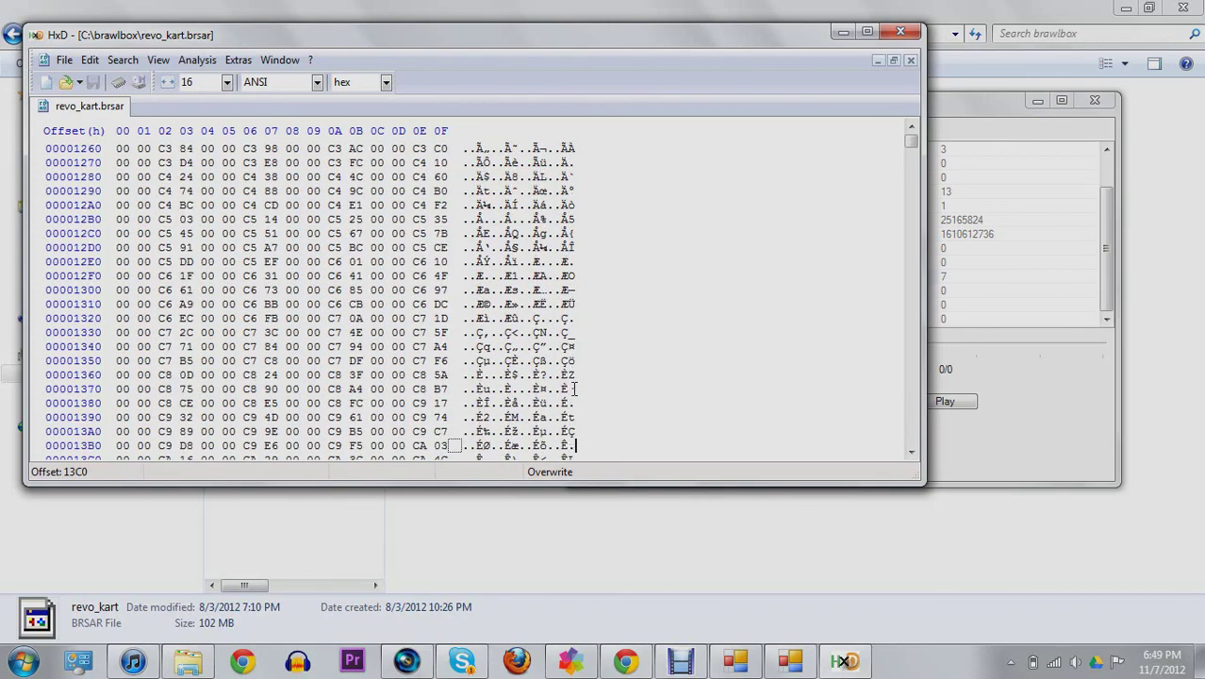
key(Down)
key(Down)
key(Down)
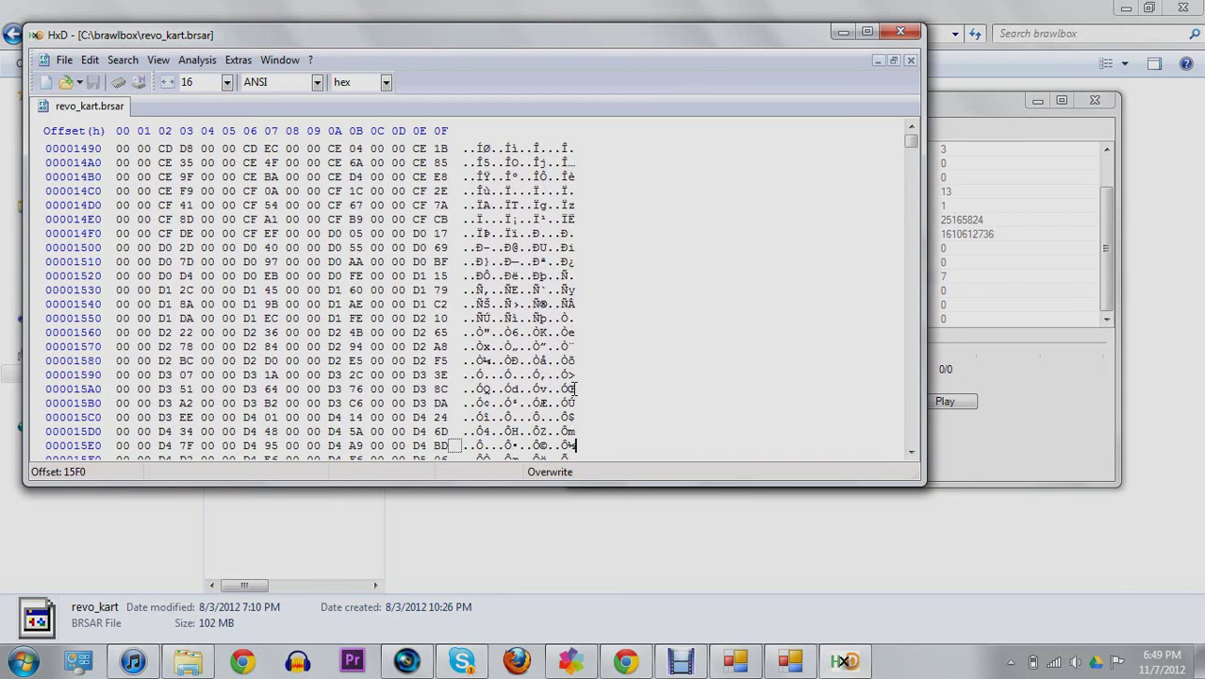
Step: Switch to BrawlBox and inspect the entry in the RACE, UI folder and the contents of the ITEM folder, collapsing both folders again
click(1058, 426)
drag(759, 374, 761, 294)
click(620, 257)
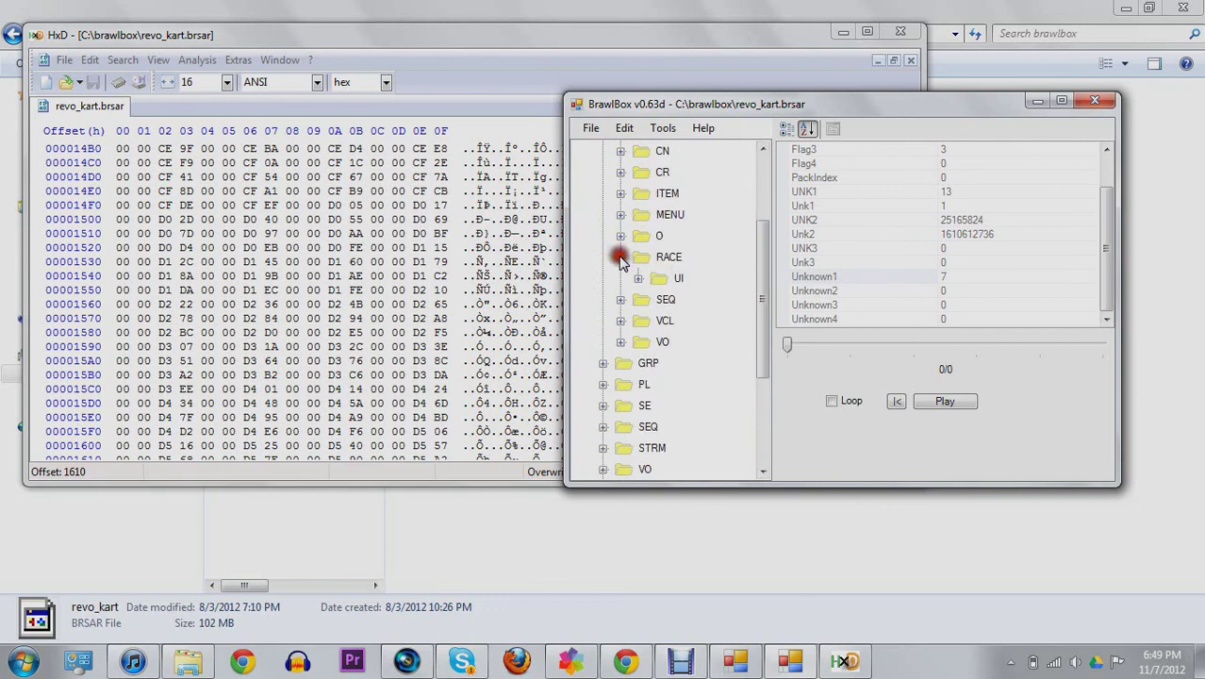
click(638, 278)
click(696, 300)
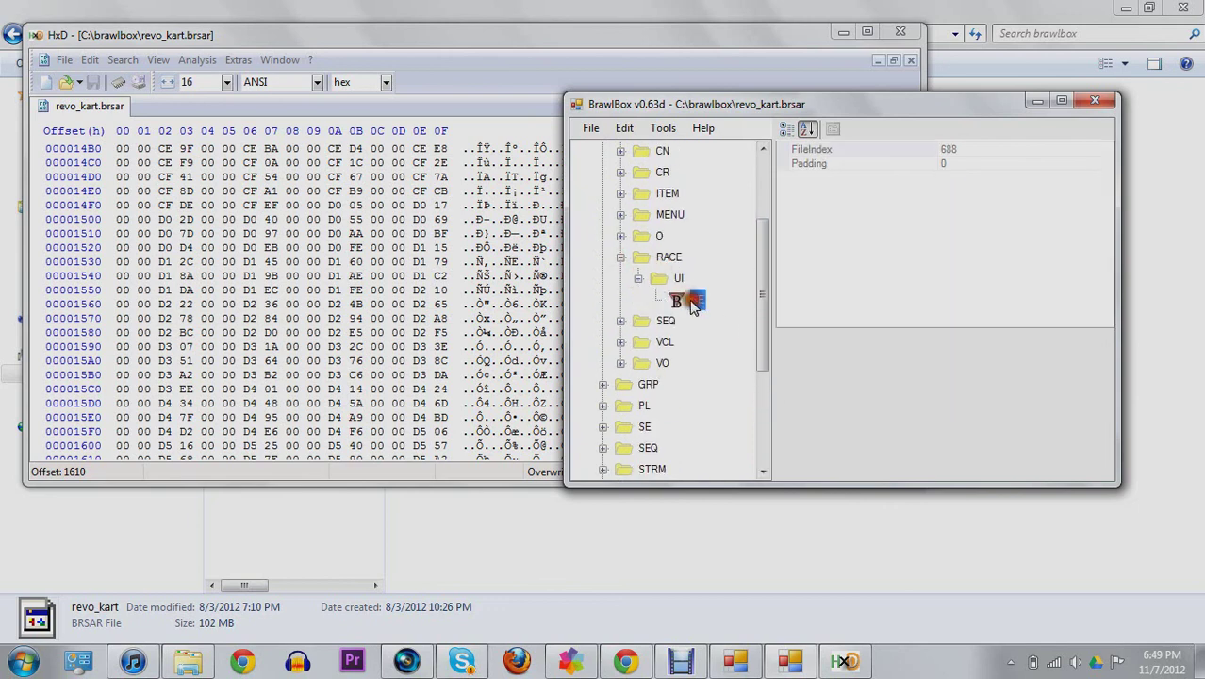
click(620, 256)
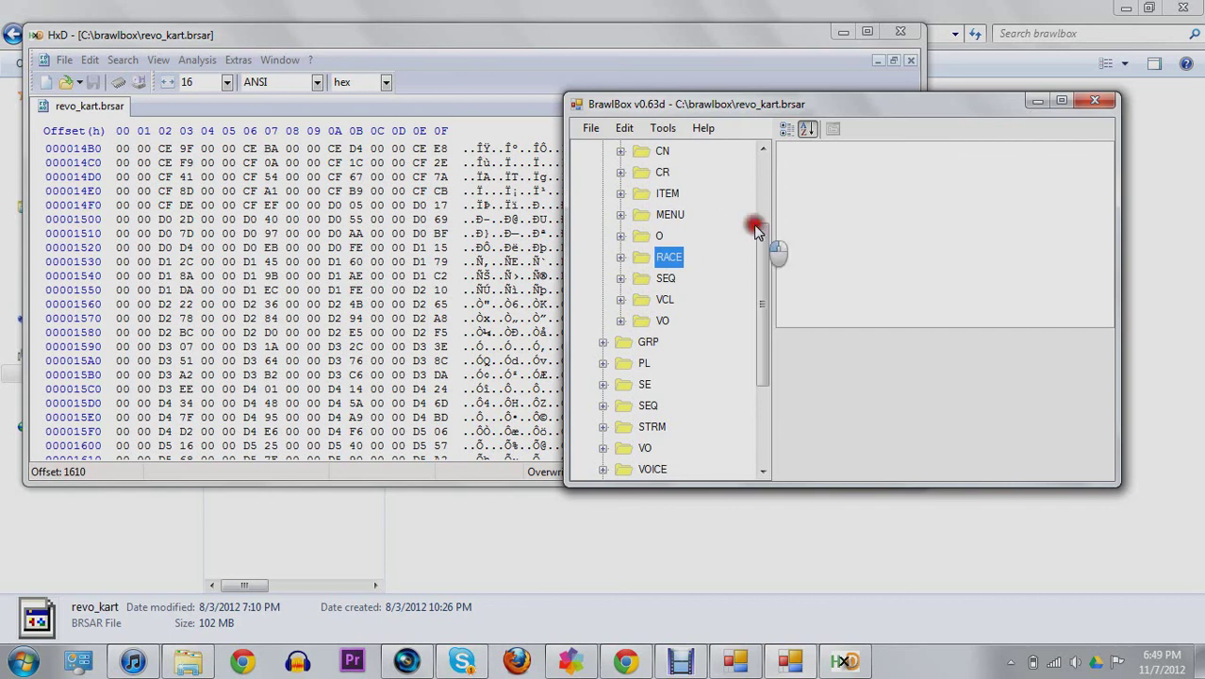
click(619, 195)
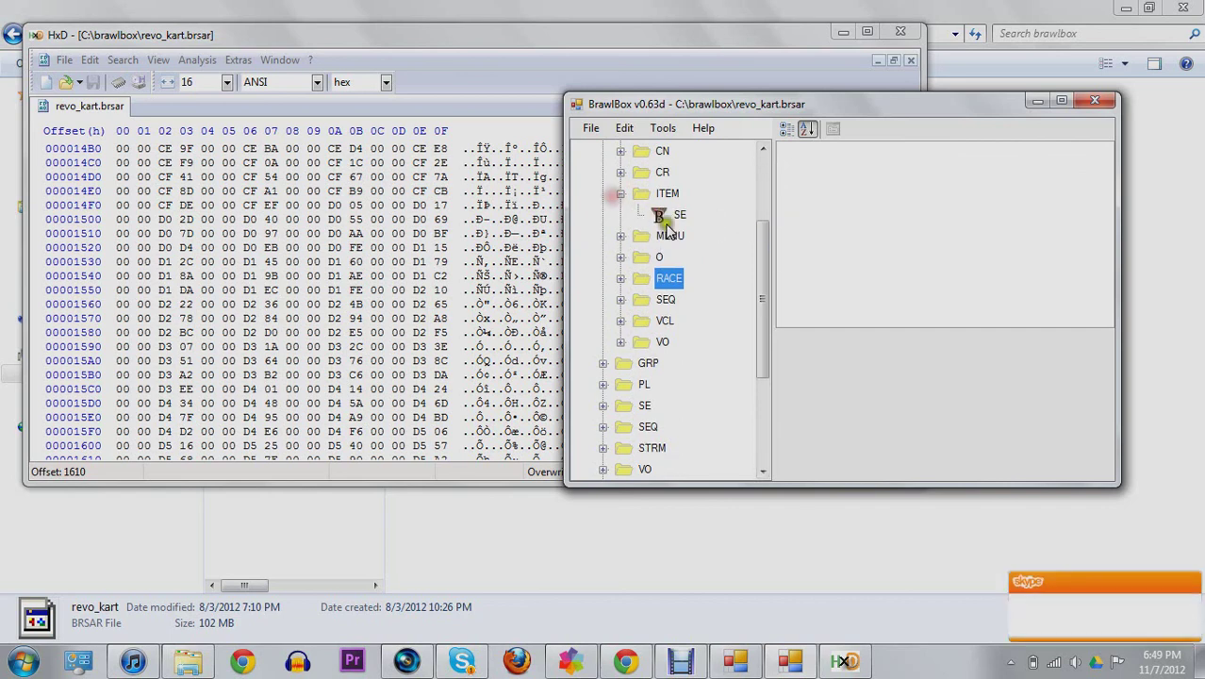
click(620, 193)
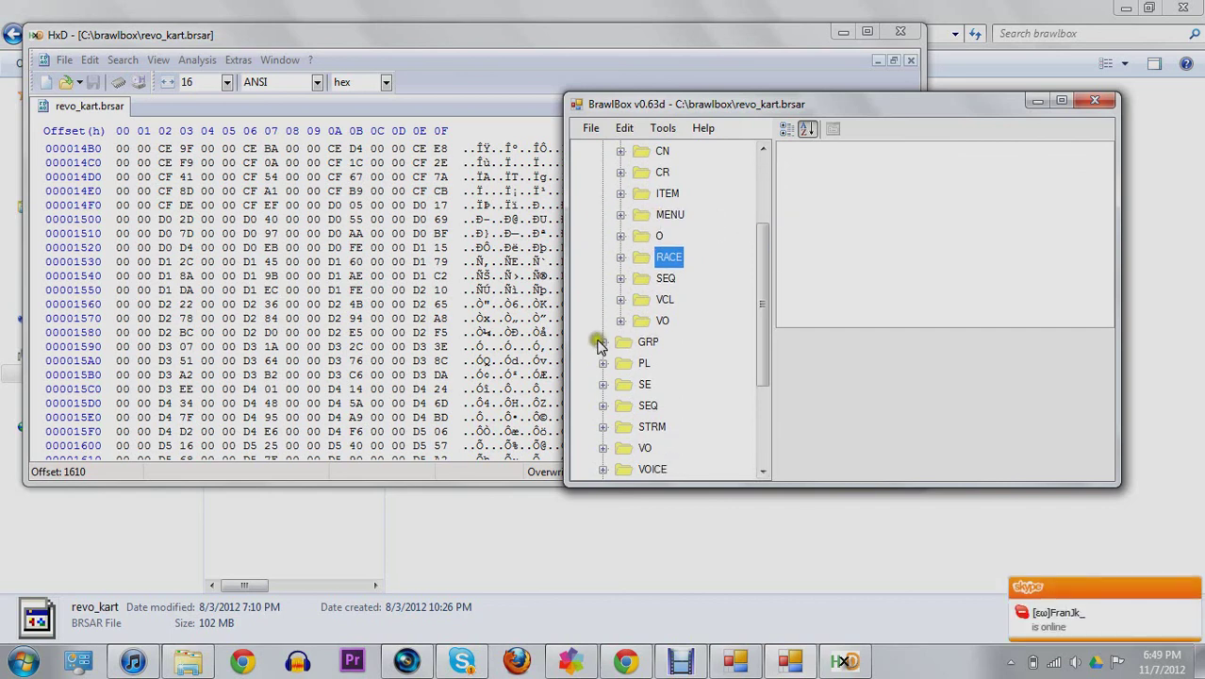
Step: Expand the GRP, VO, BDS and GOL folders and view the properties of the TOP3 group
click(602, 343)
click(620, 341)
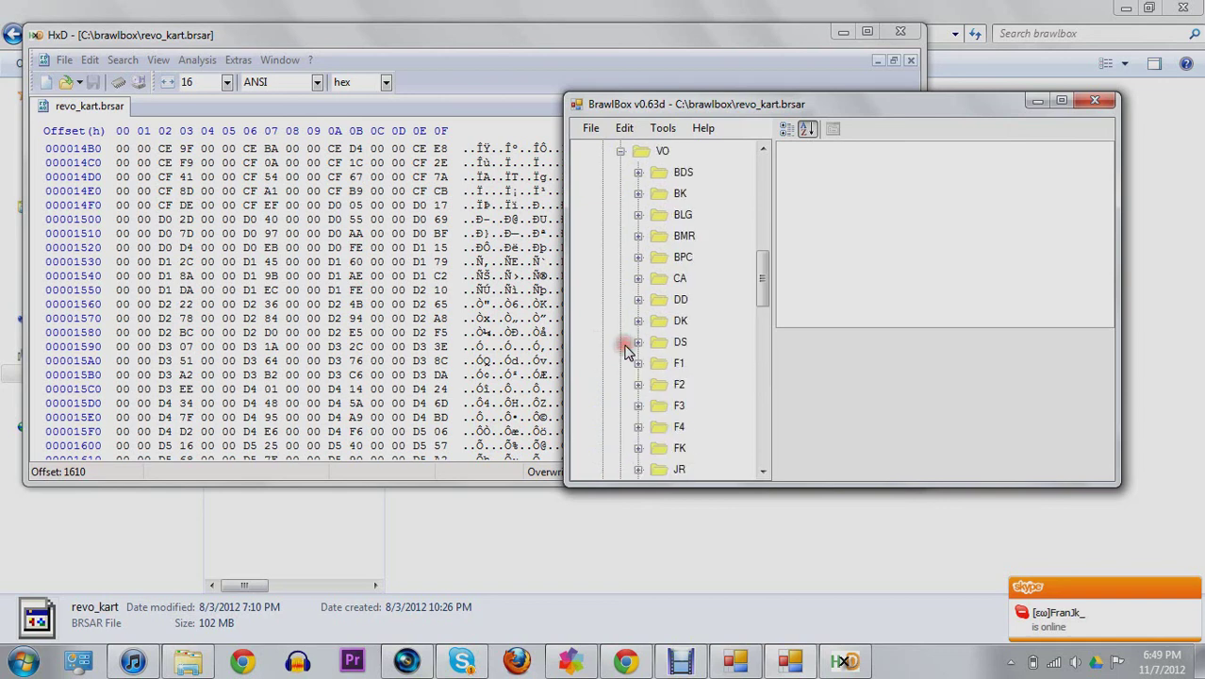
click(638, 172)
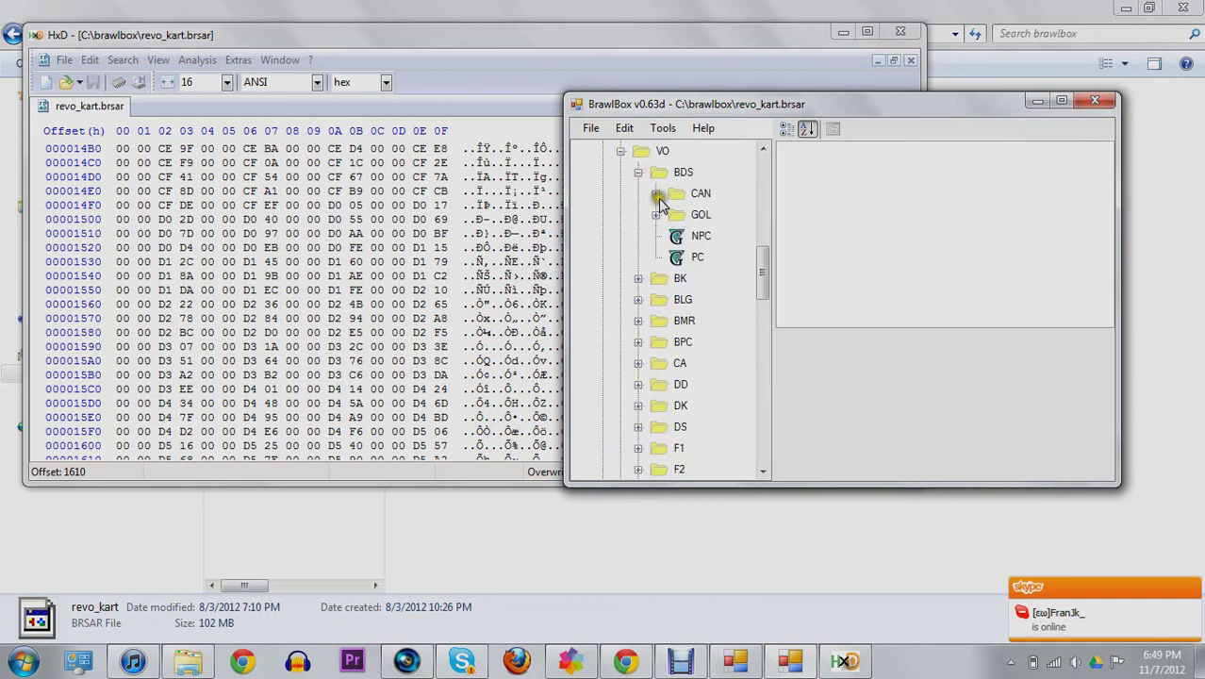
click(656, 193)
click(656, 194)
click(657, 215)
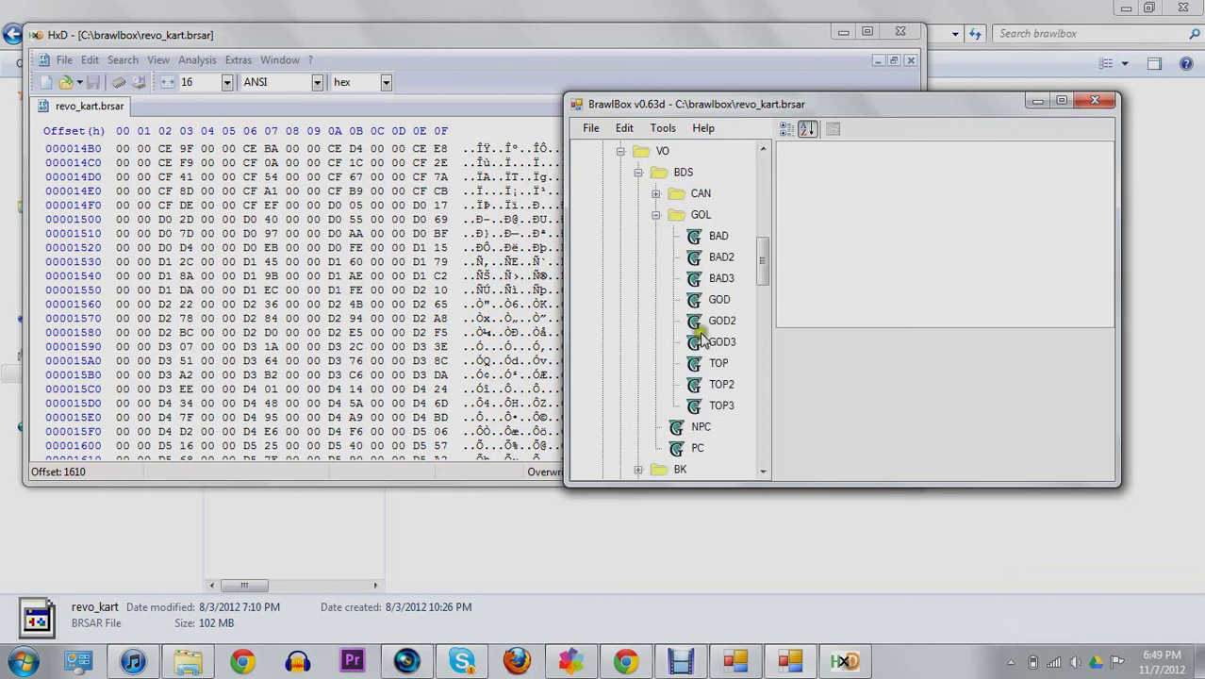
click(733, 407)
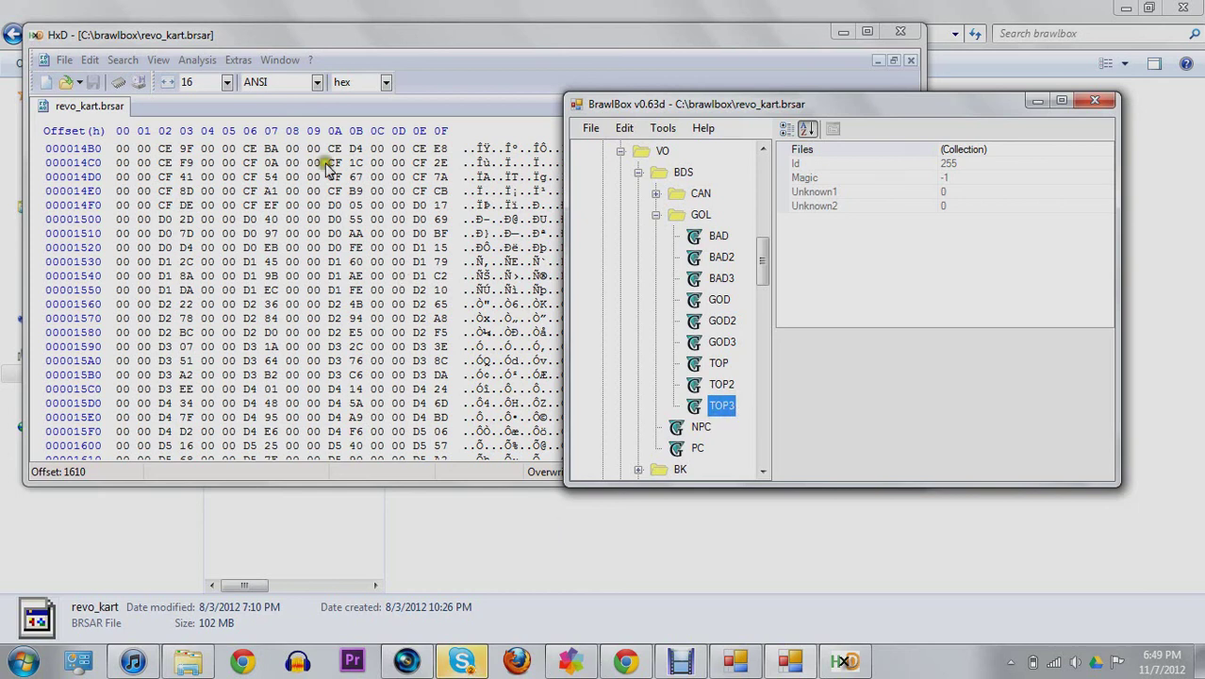
Step: Switch to HxD and search all of revo_kart.brsar for the text string TOP3
click(358, 31)
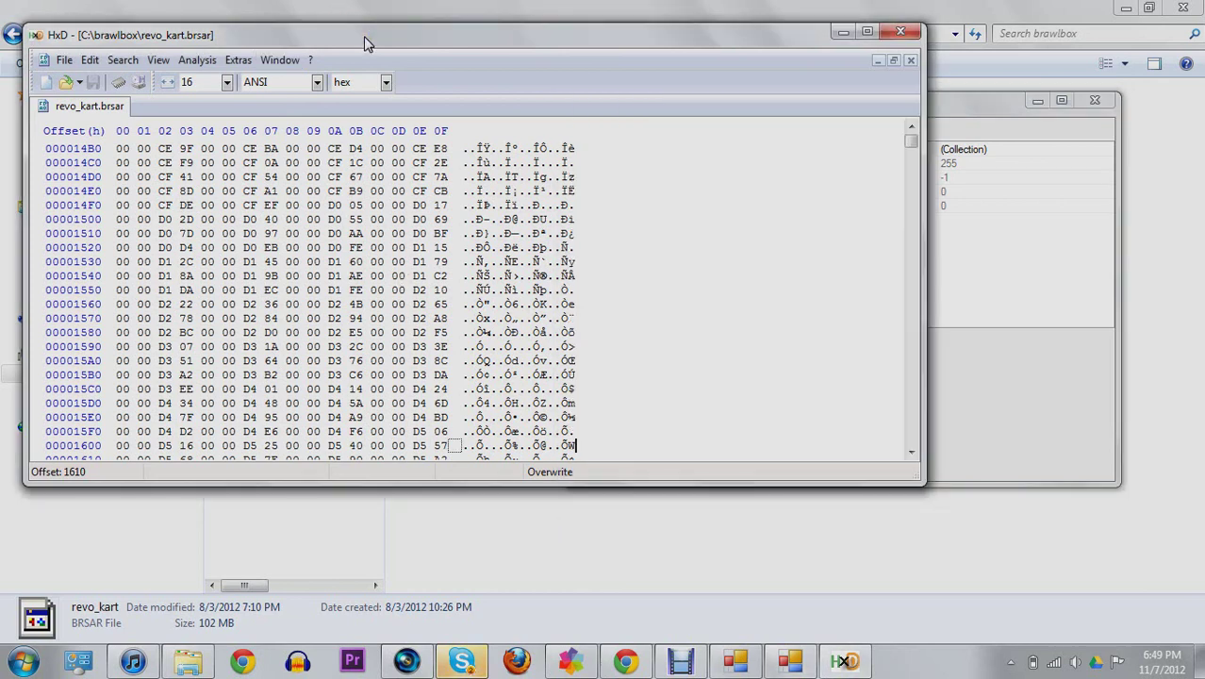
click(156, 60)
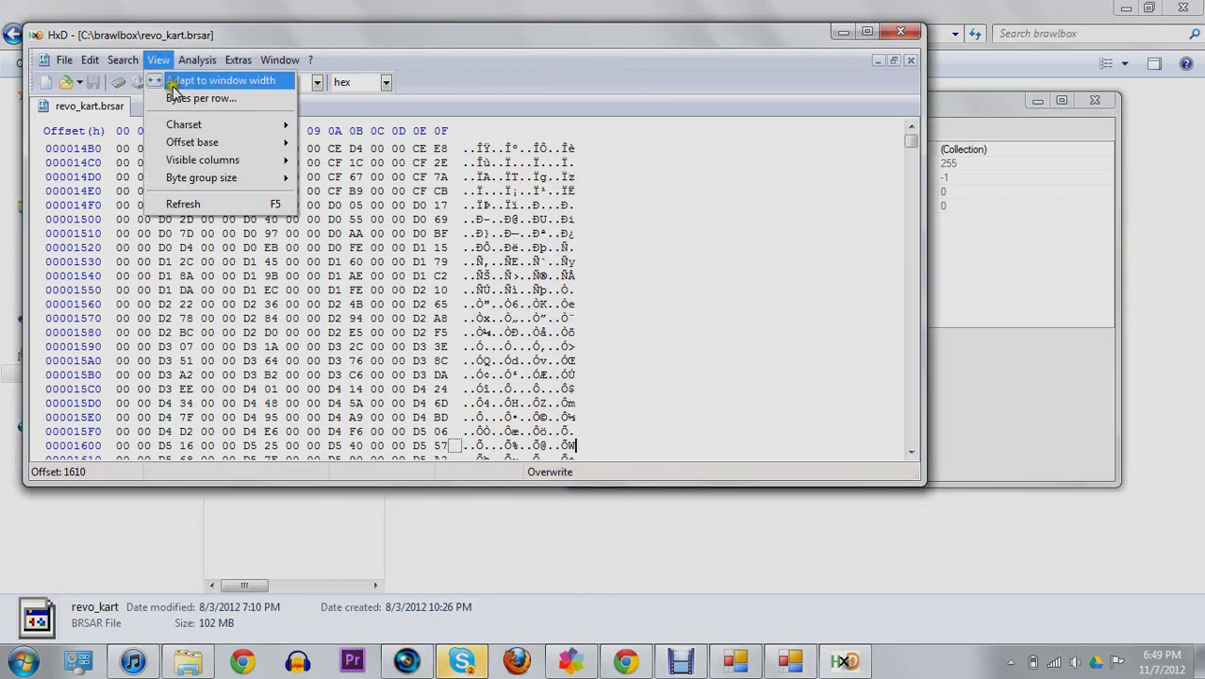
click(138, 82)
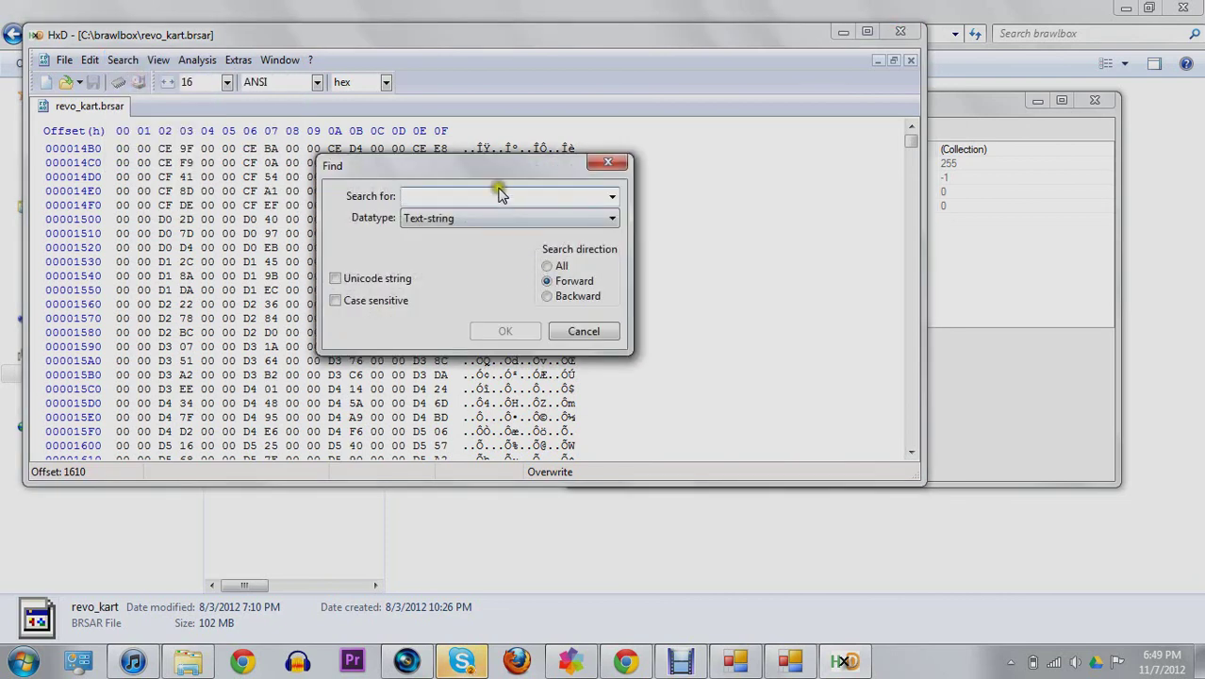
text(p3)
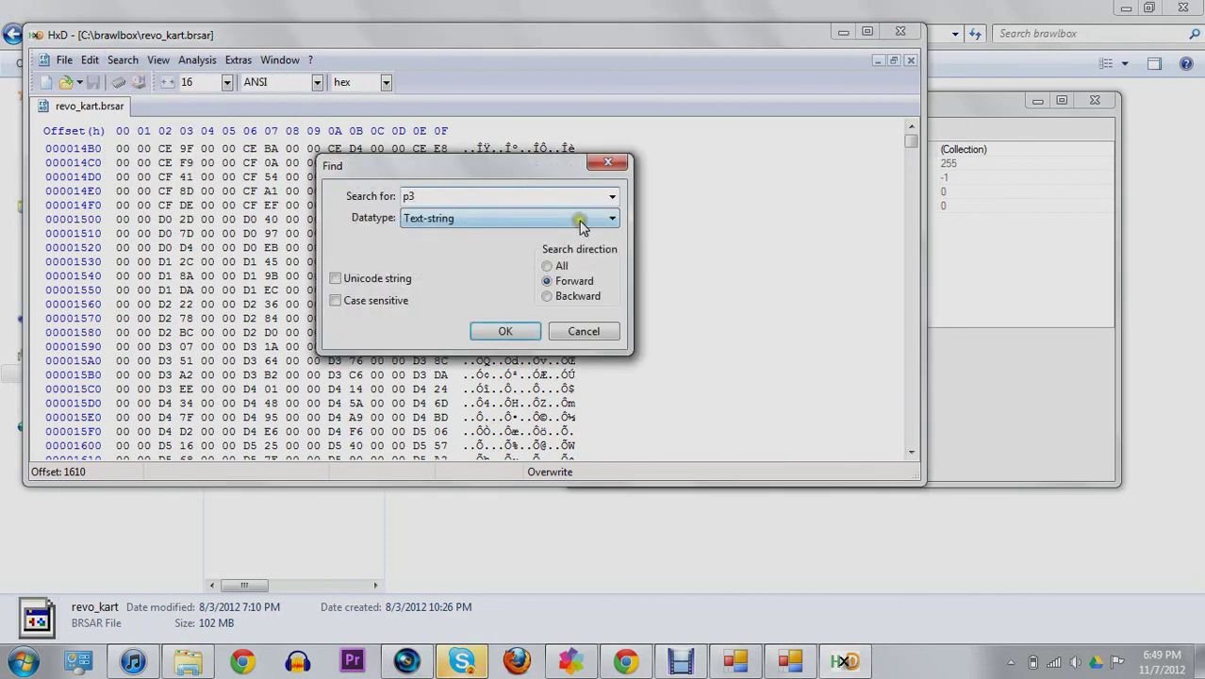
key(BackSpace)
key(BackSpace)
text(TOp3)
click(548, 266)
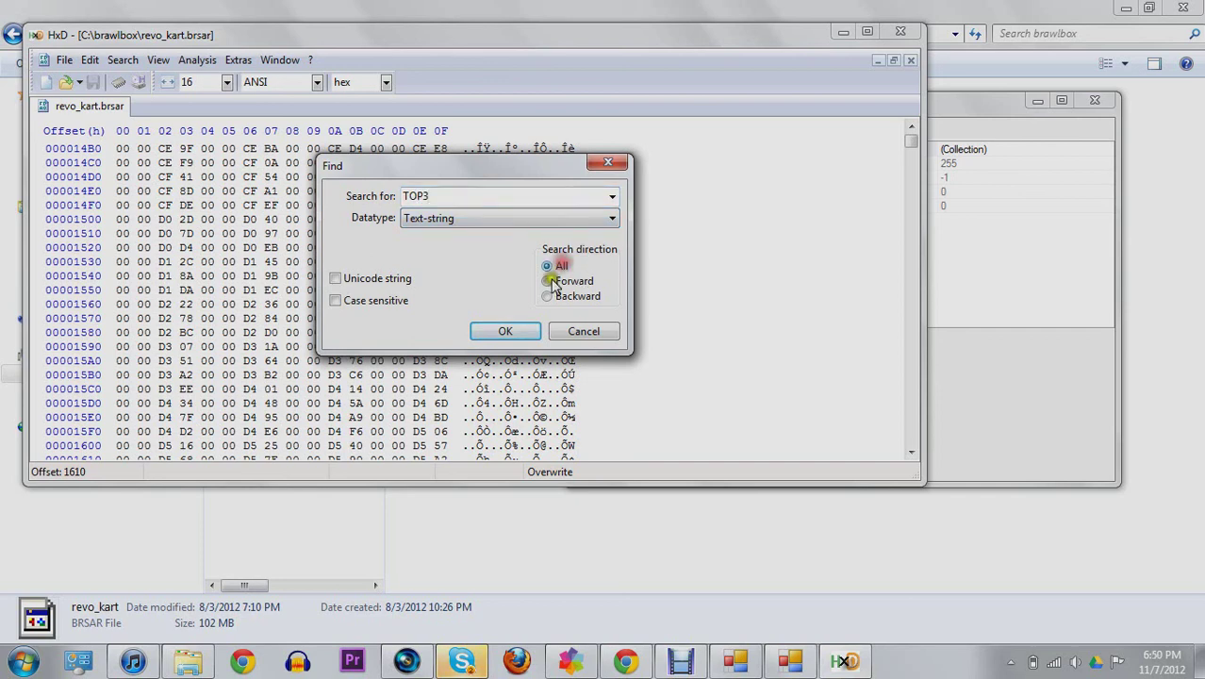
click(502, 329)
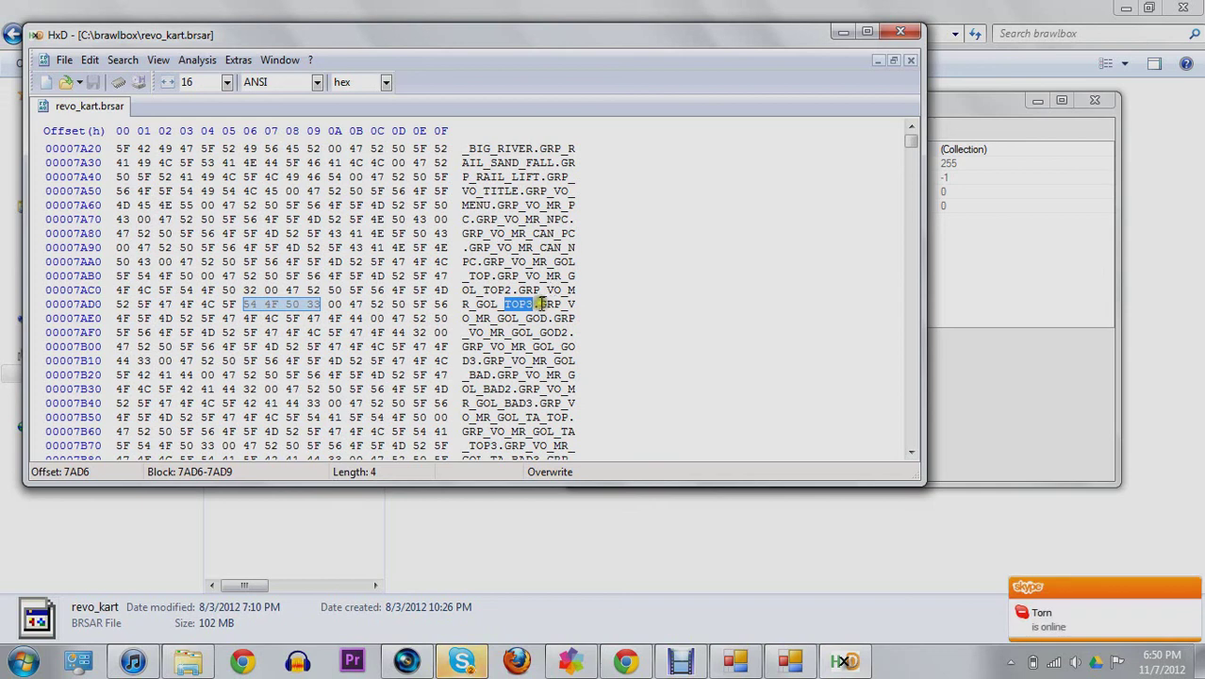
Step: Examine the decoded group names around the first TOP3 match at offset 7AD6
mouse_move(541, 303)
mouse_down()
mouse_move(562, 302)
mouse_move(549, 315)
mouse_up()
click(563, 303)
click(552, 290)
click(549, 315)
click(519, 303)
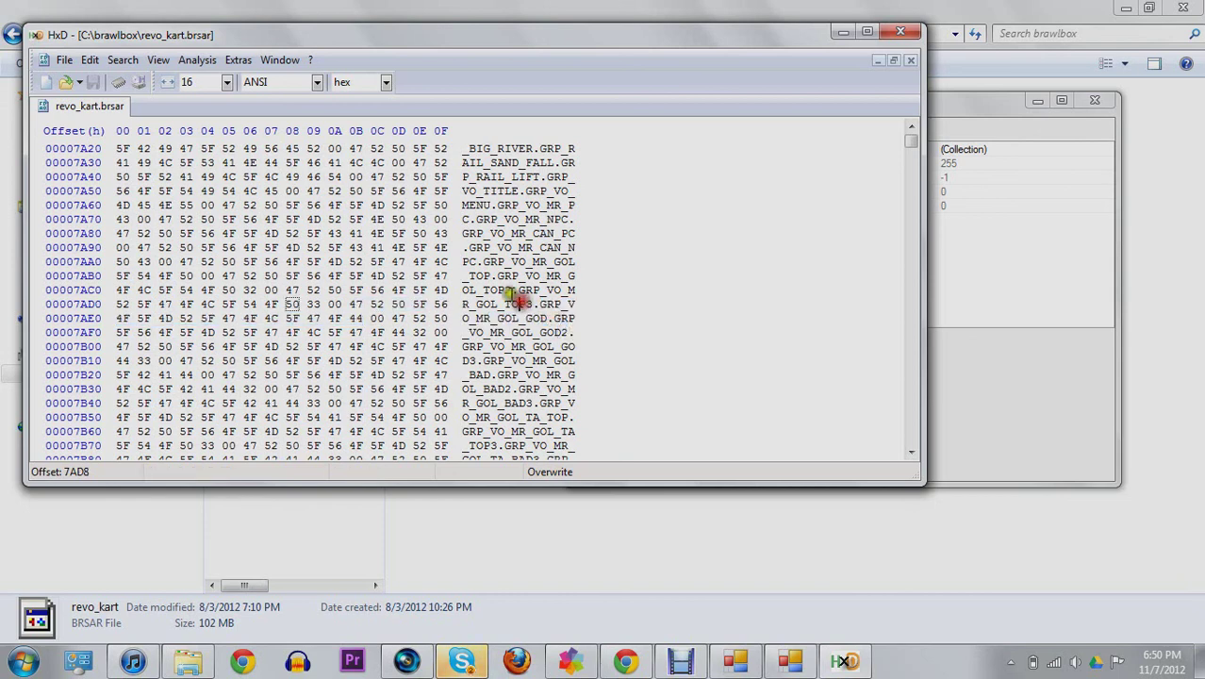
click(531, 304)
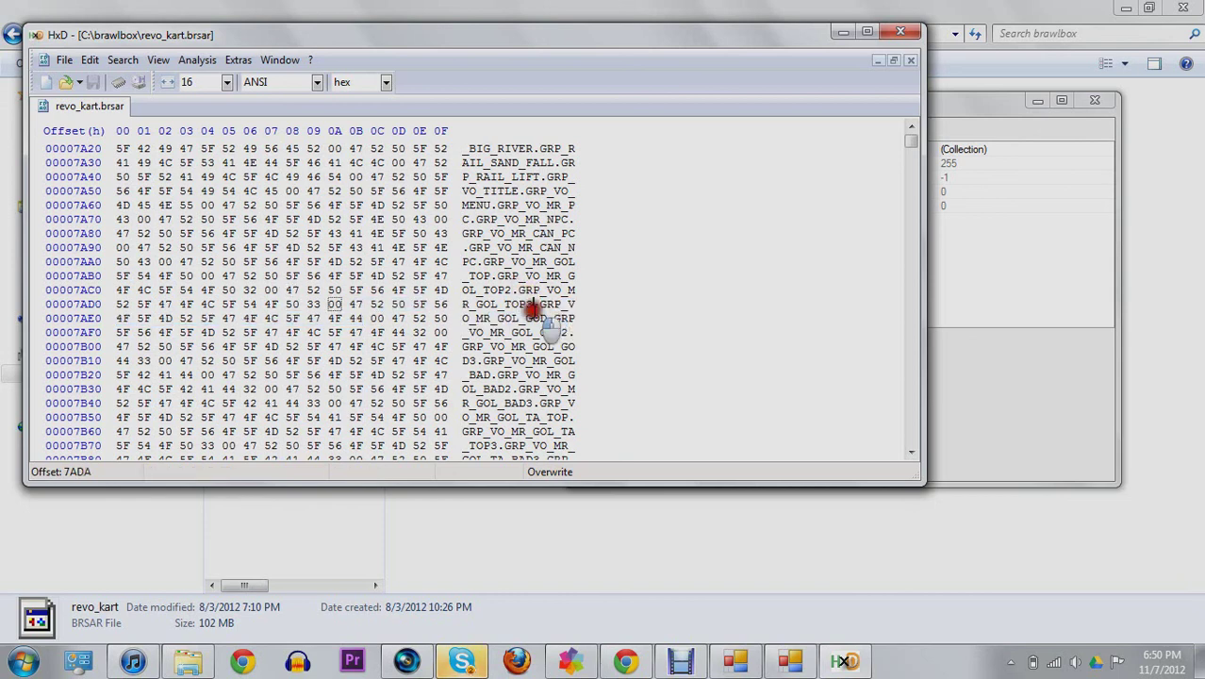
Step: Step through the next three matches of TOP3 in revo_kart.brsar
click(159, 59)
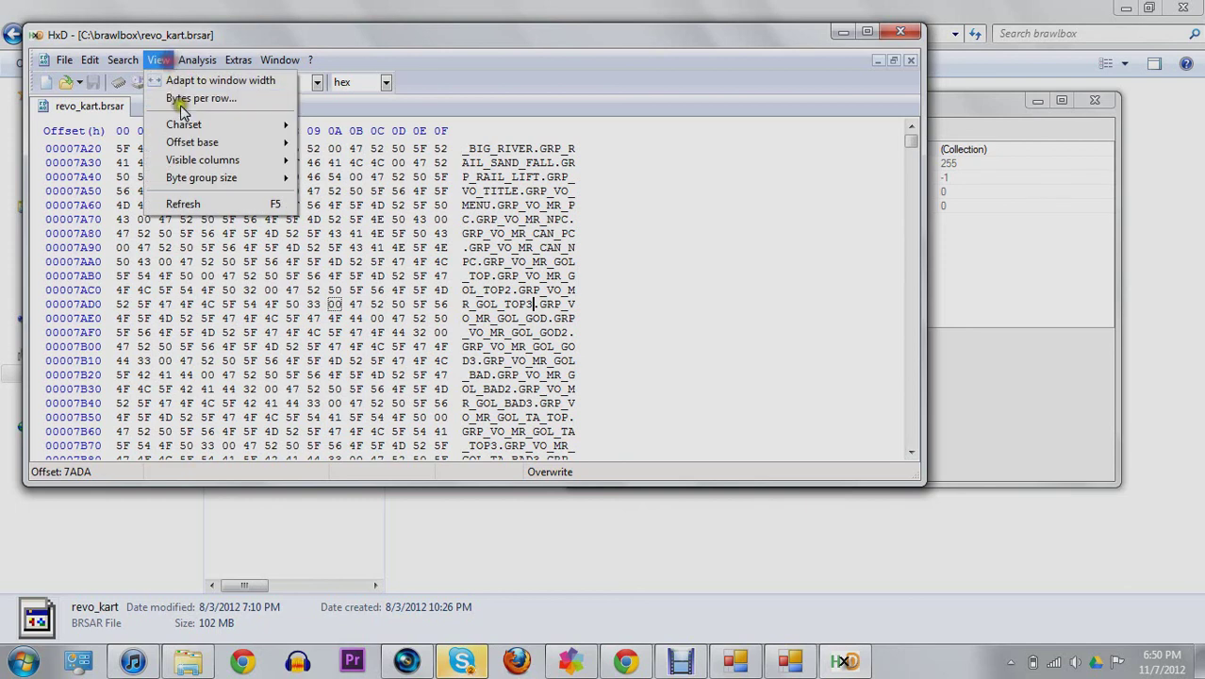
mouse_move(130, 62)
click(151, 116)
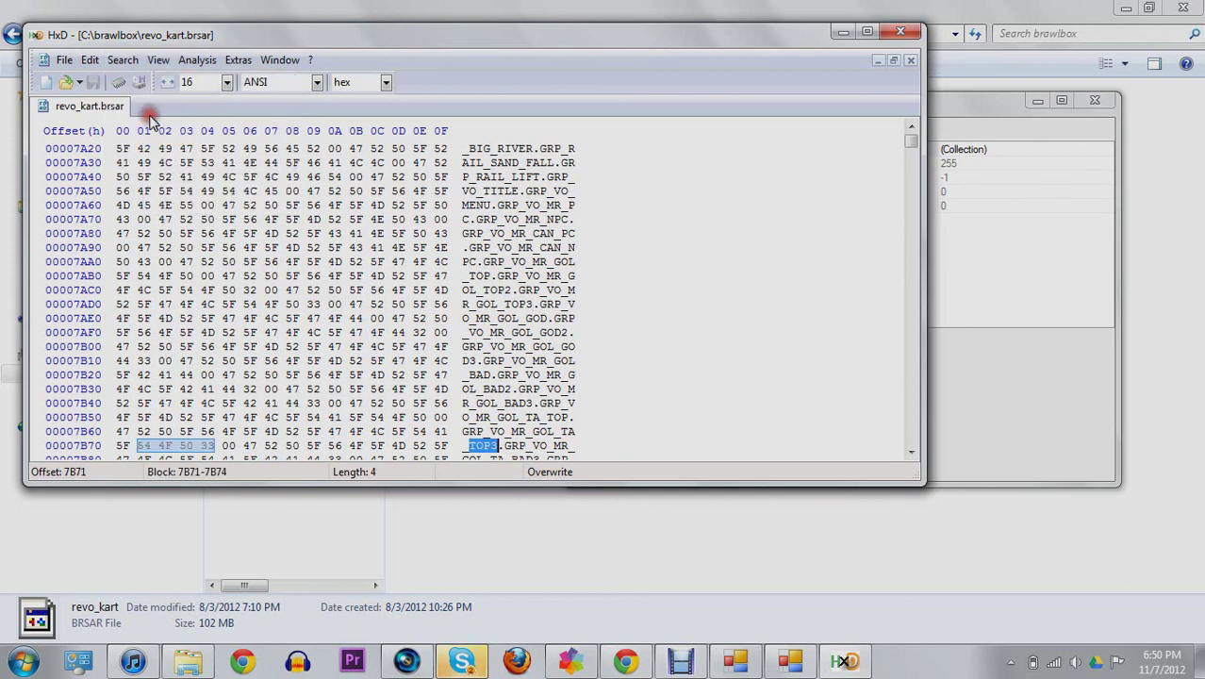
click(123, 59)
click(137, 116)
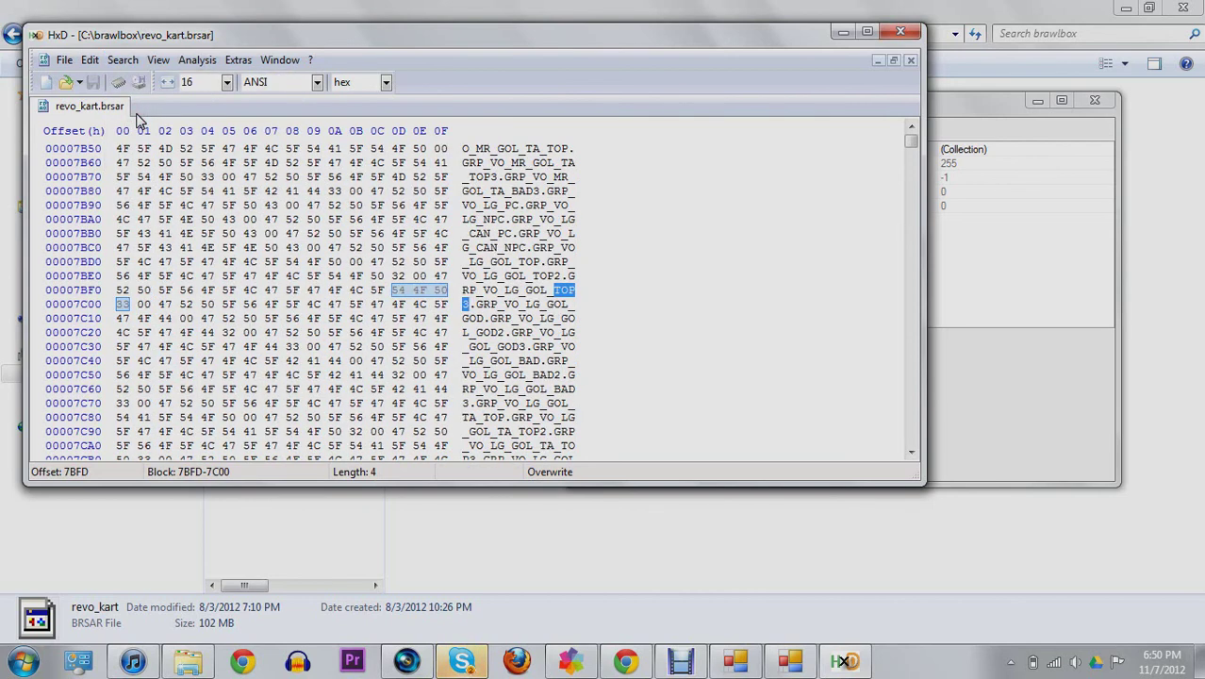
click(123, 60)
click(138, 114)
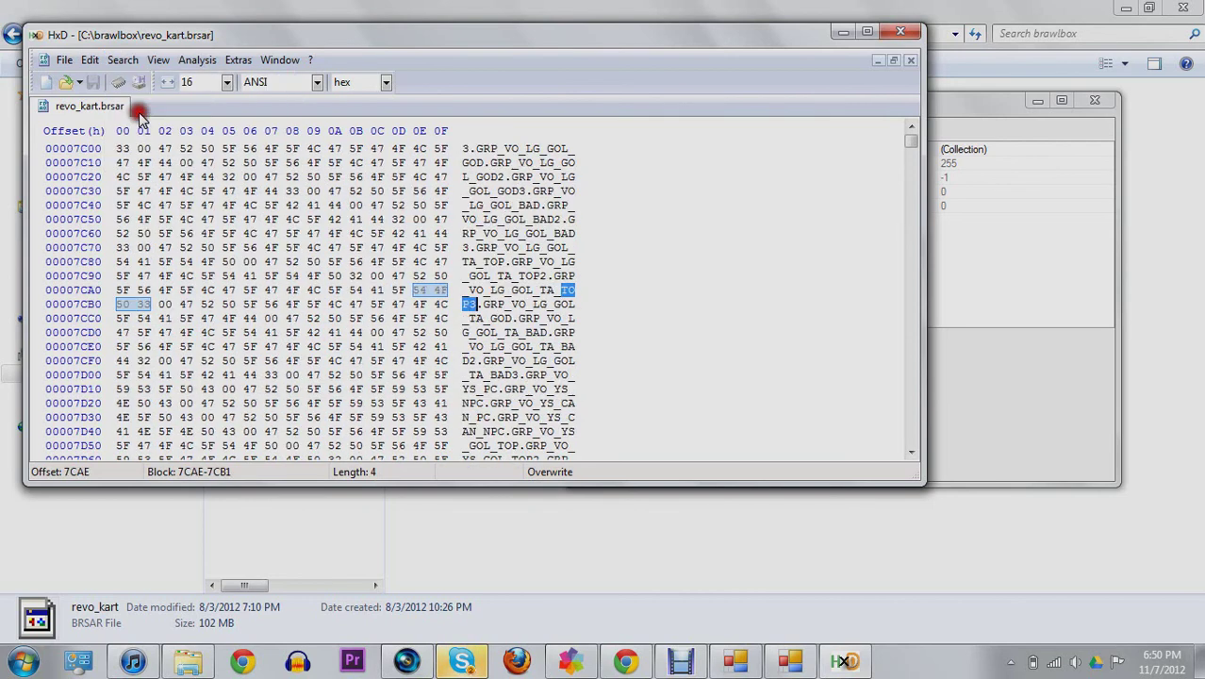
Step: Step through the following TOP3 matches in revo_kart.brsar up to the GRP_VO_BLG_GOL_TOP3 name at offset 84A0
click(128, 59)
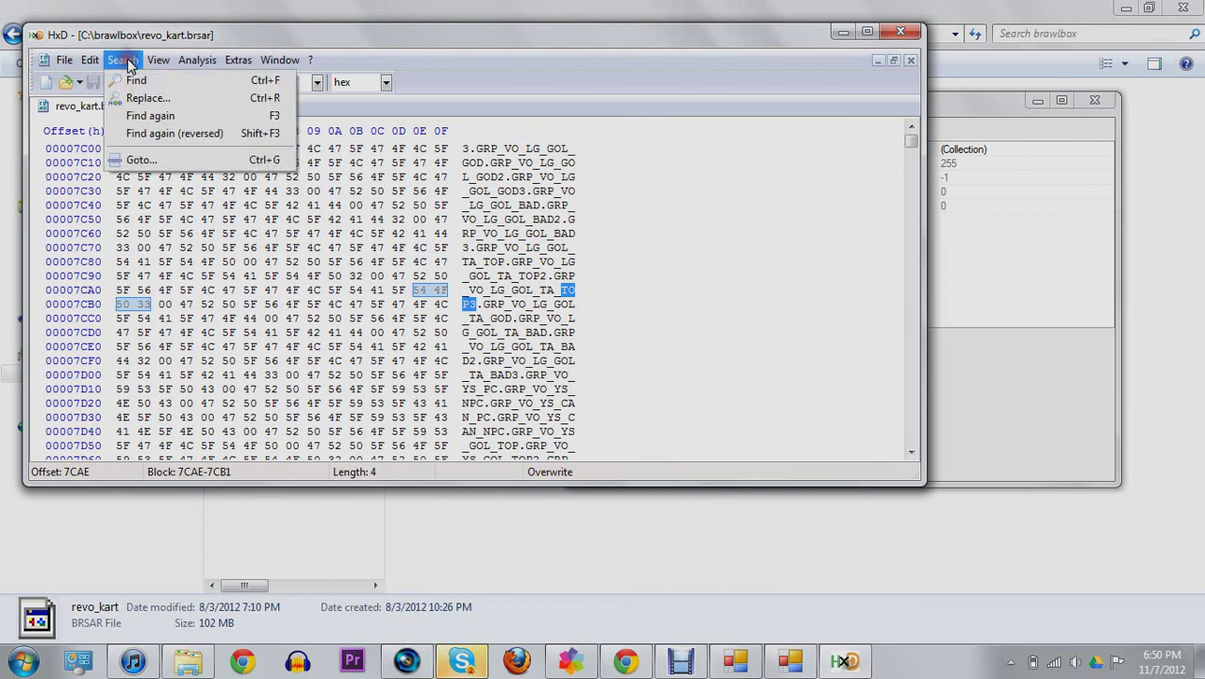
click(150, 117)
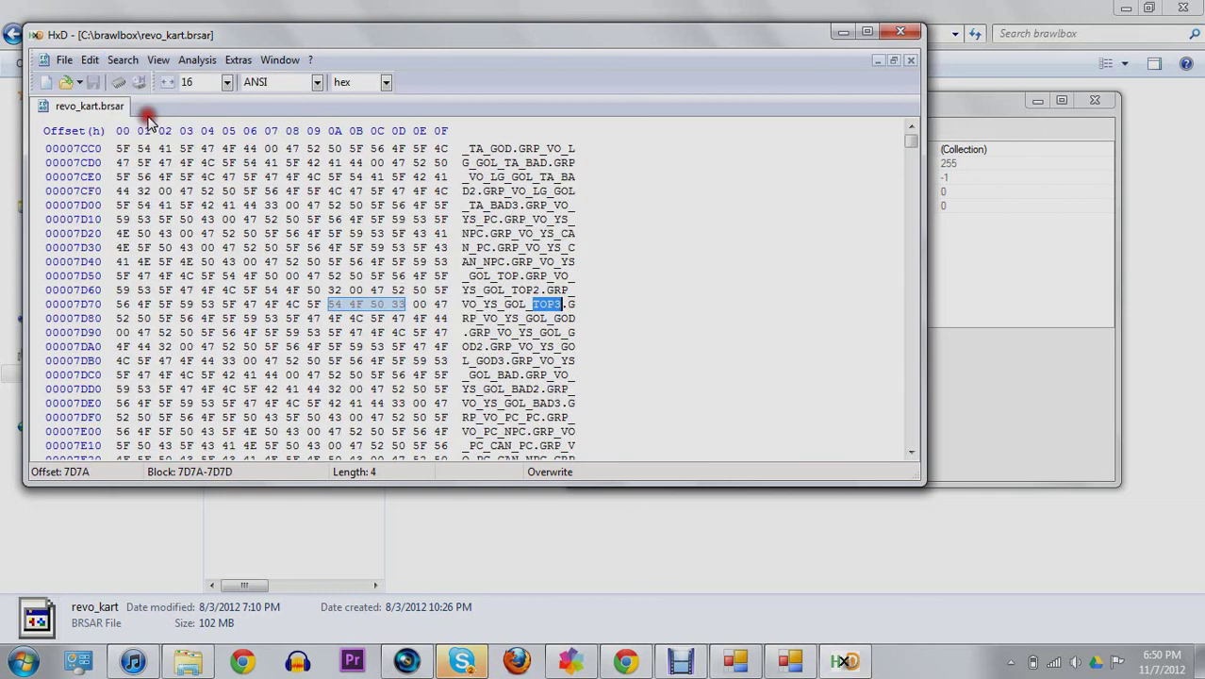
click(123, 60)
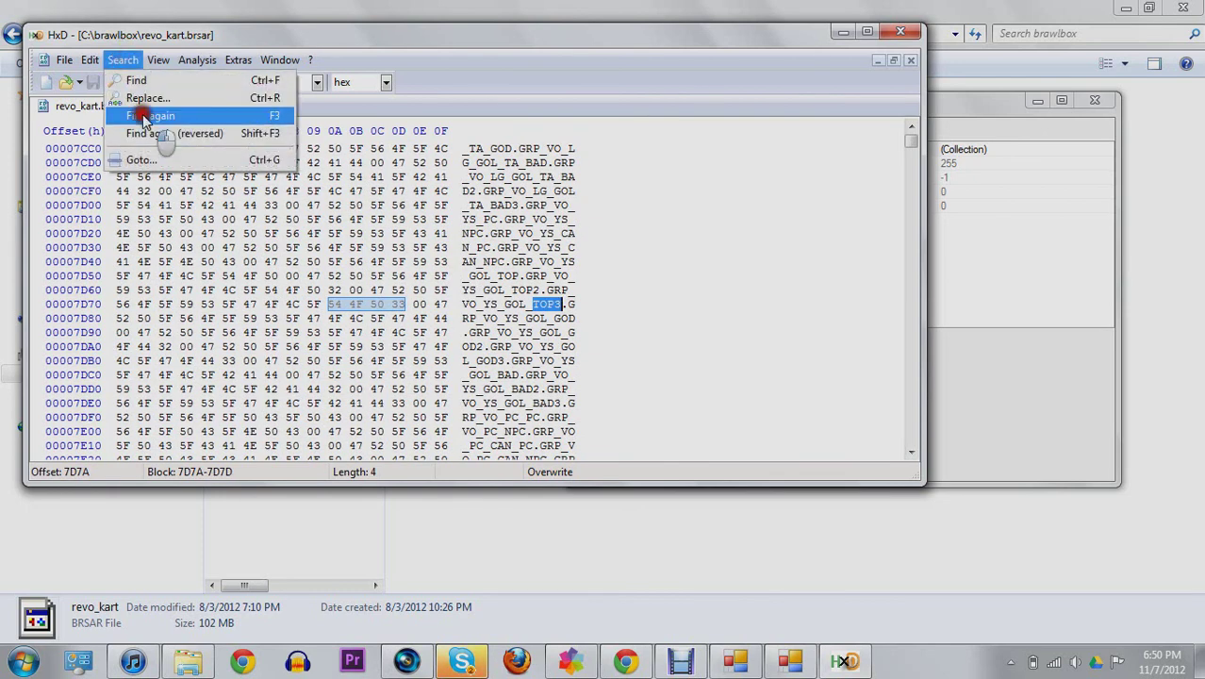
click(143, 117)
click(123, 60)
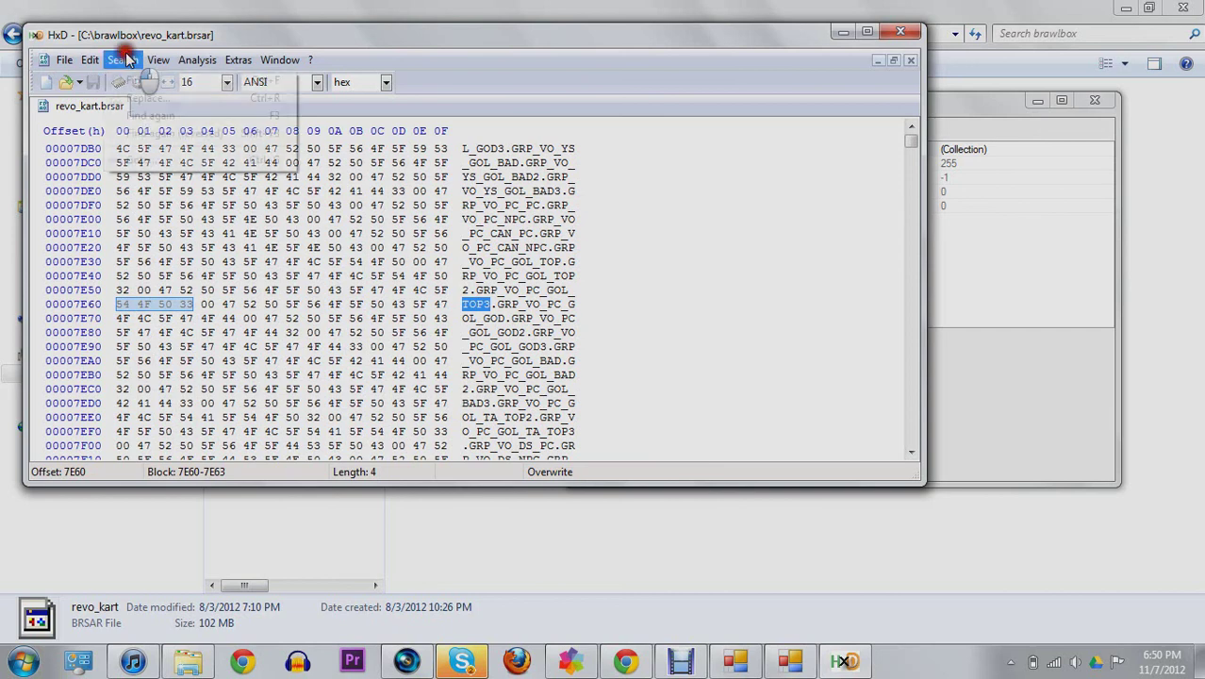
click(154, 134)
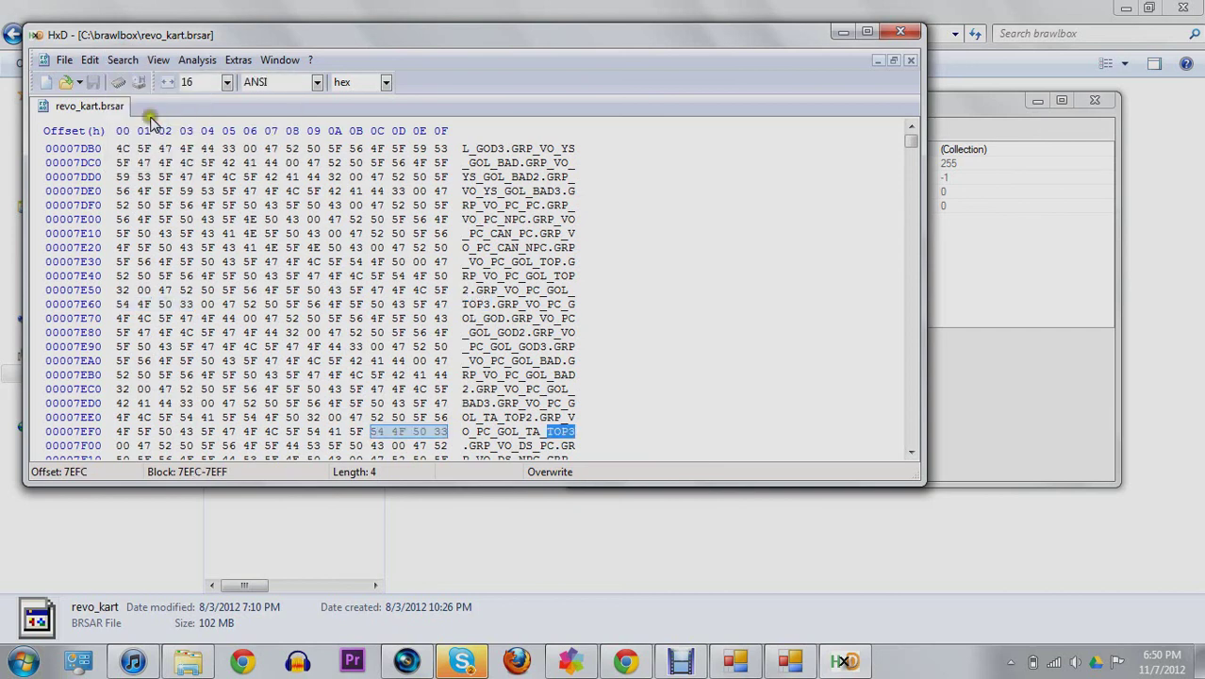
click(134, 60)
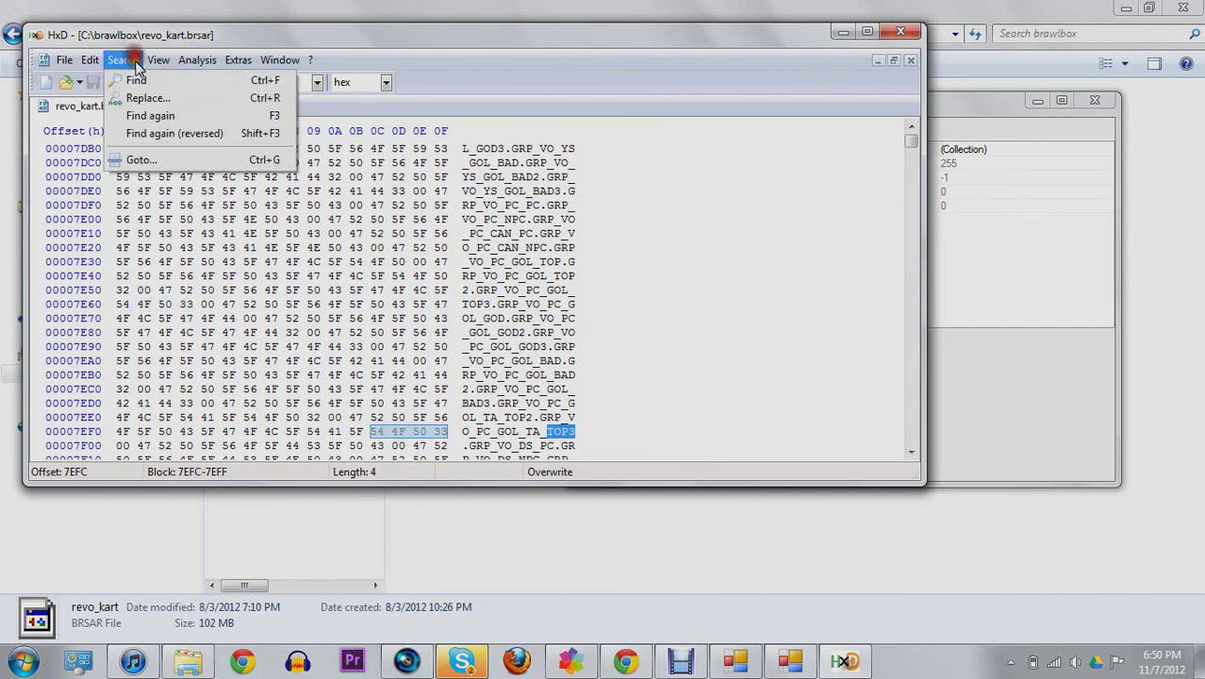
click(149, 115)
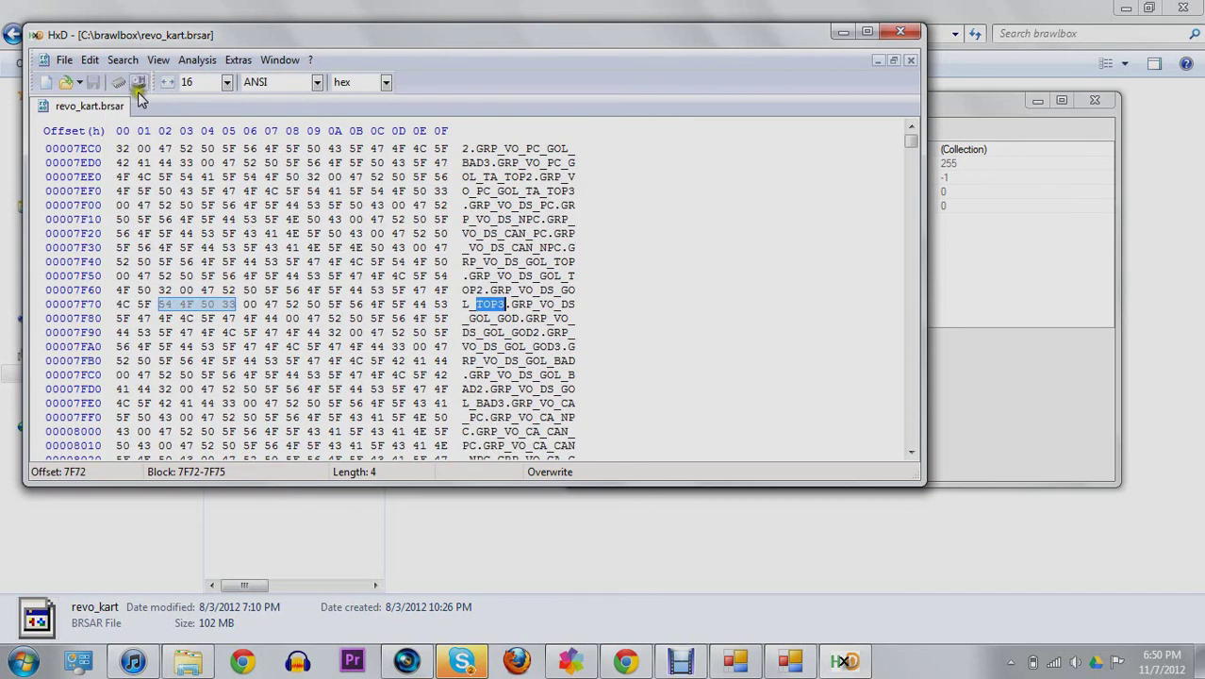
click(118, 60)
click(146, 115)
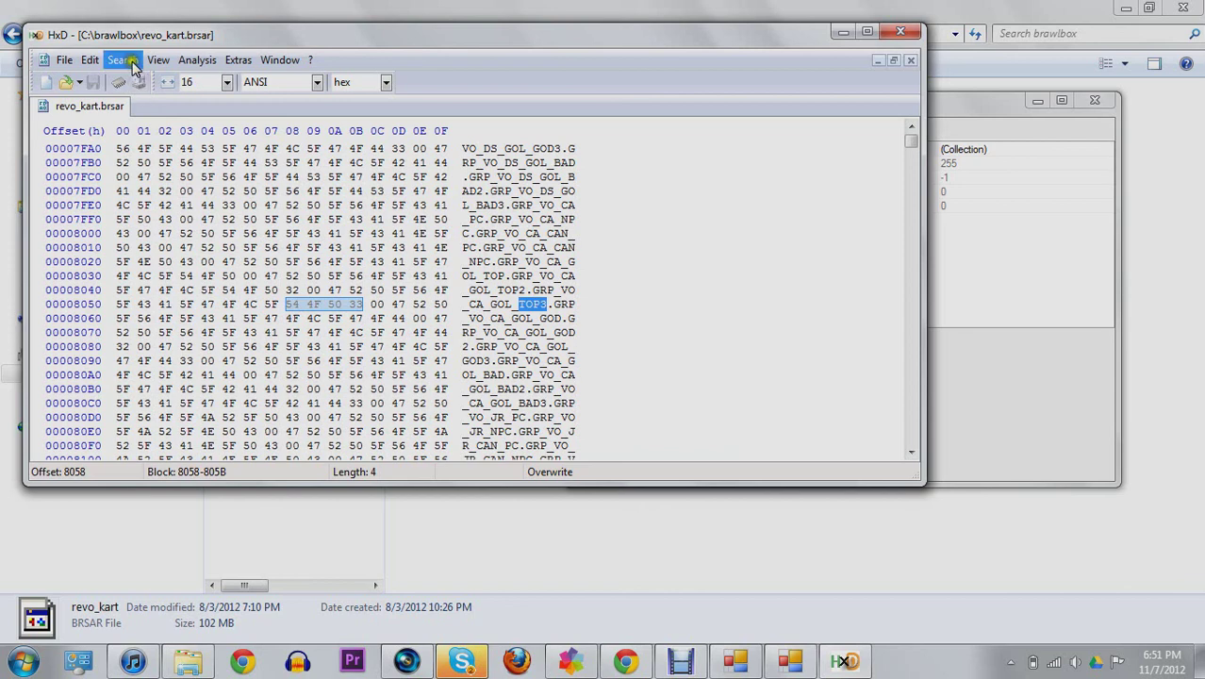
click(121, 59)
click(137, 100)
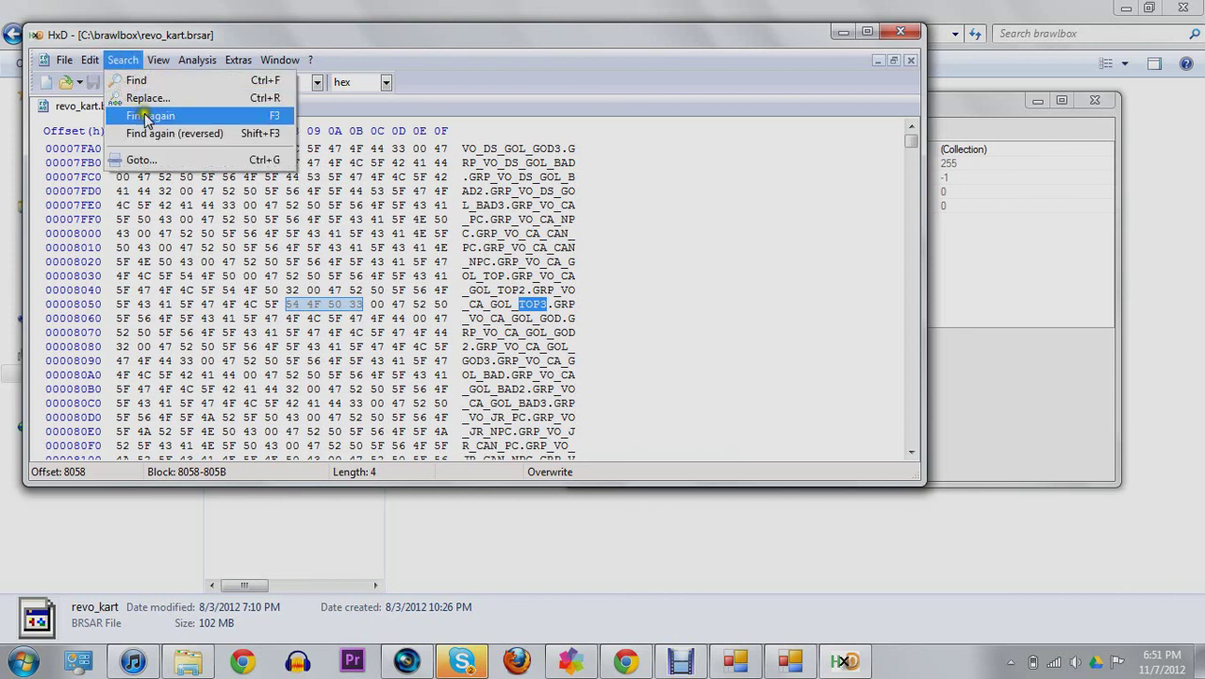
click(146, 116)
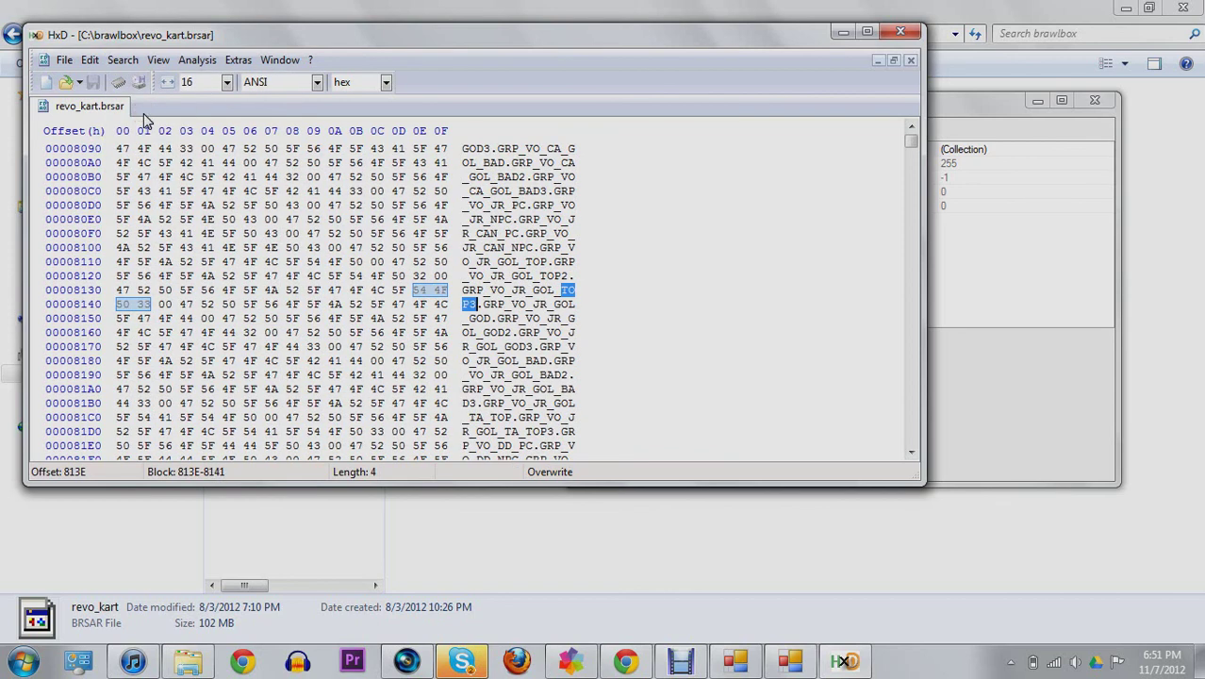
click(121, 60)
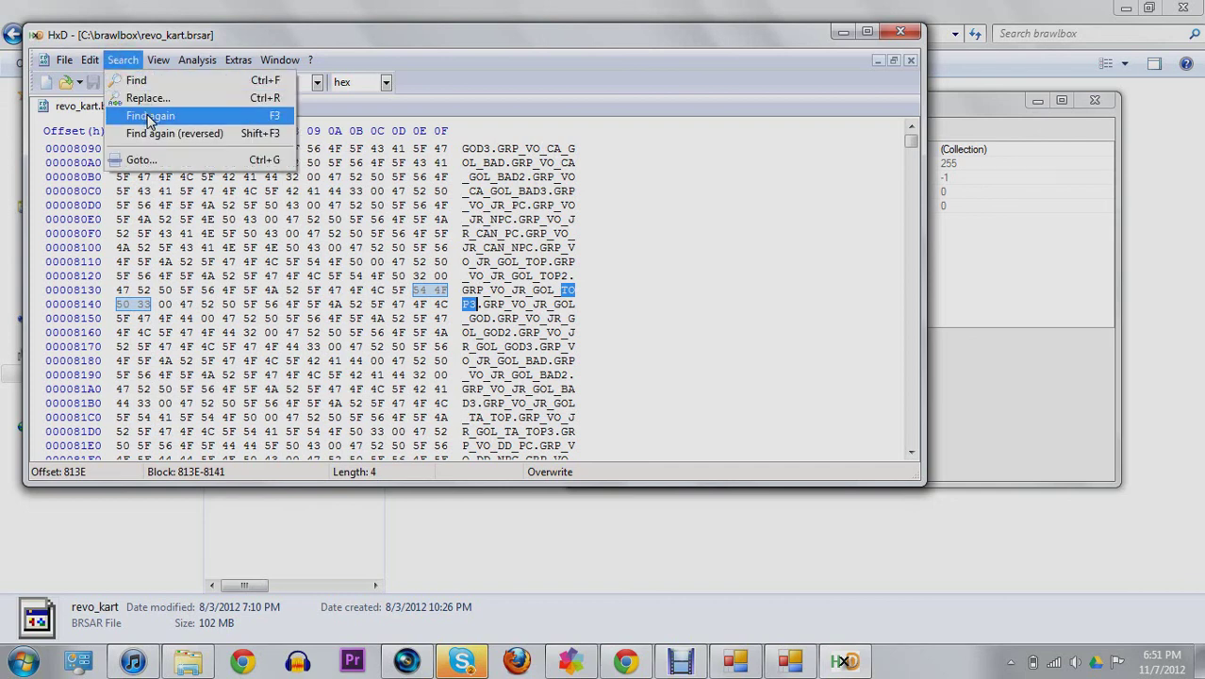
click(148, 116)
click(120, 59)
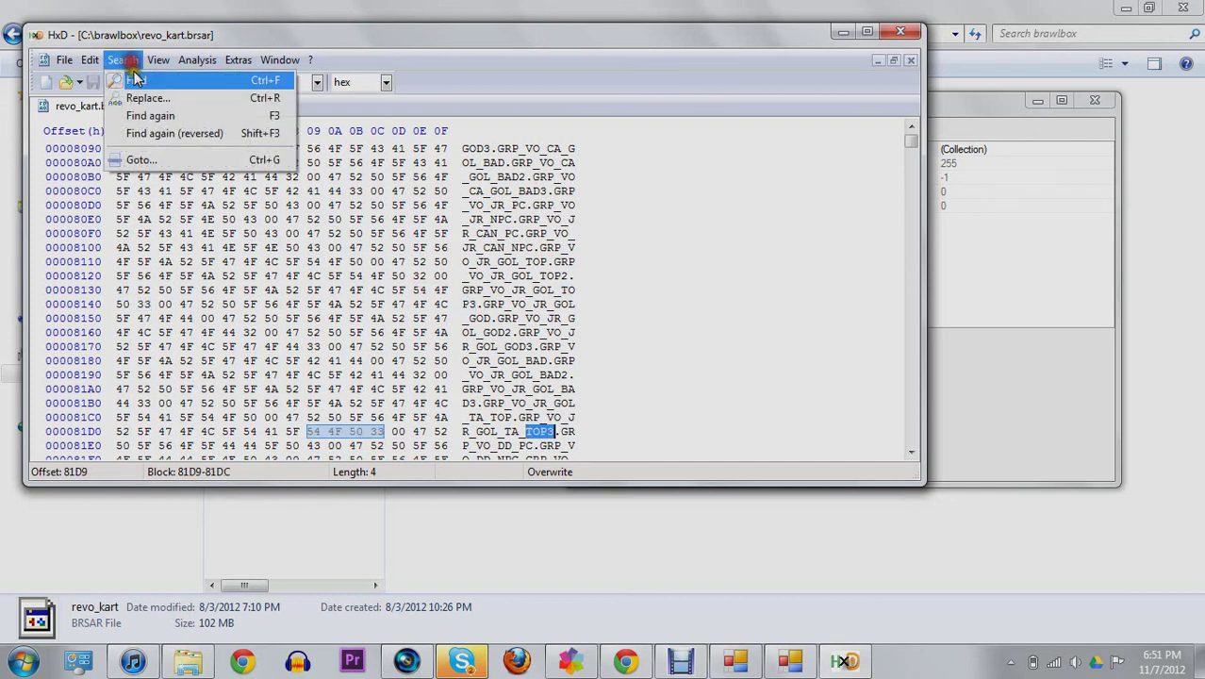
click(148, 116)
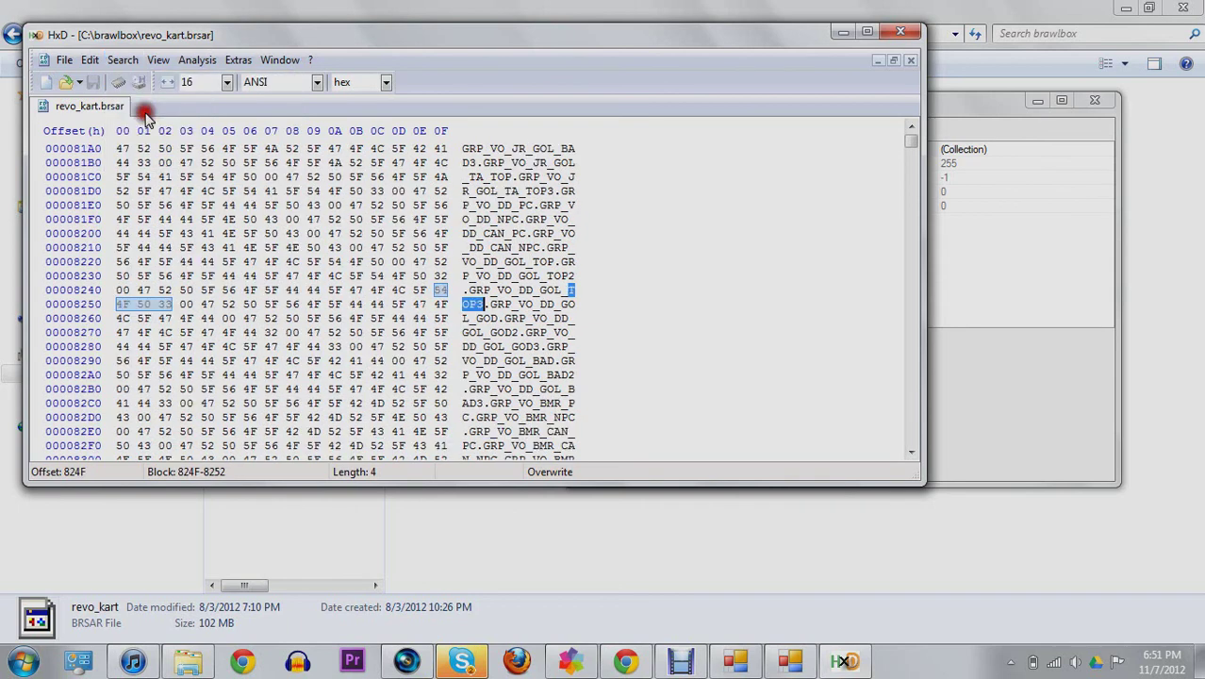
click(132, 60)
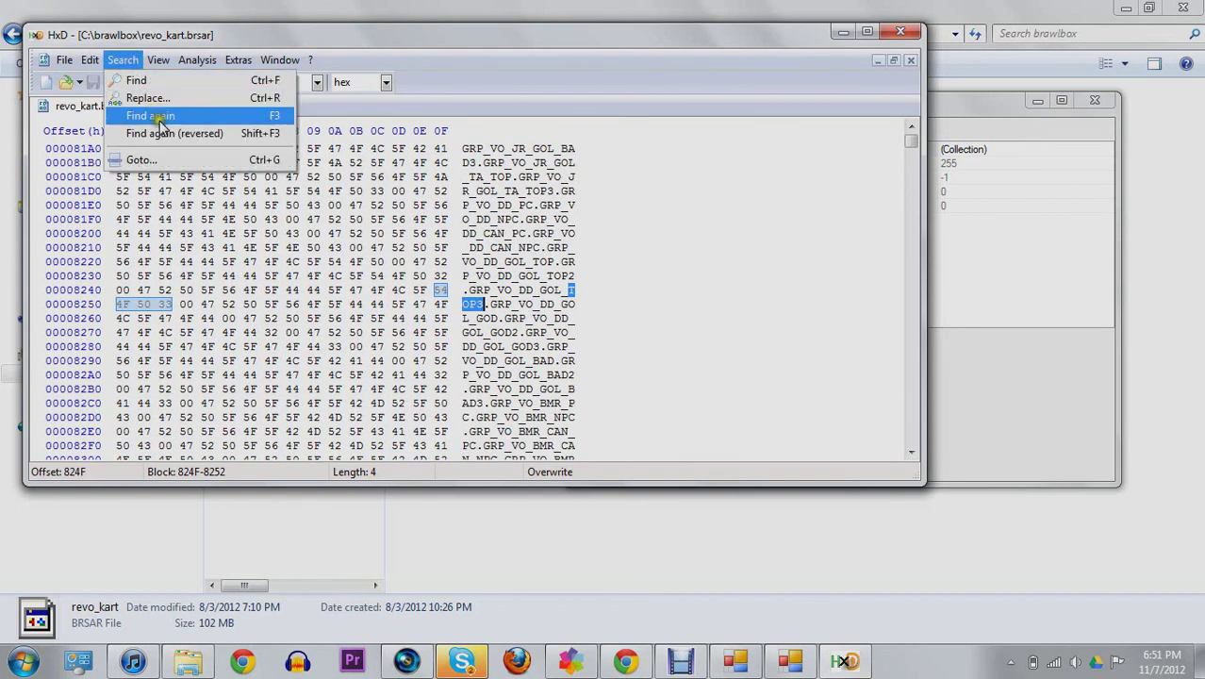
click(160, 120)
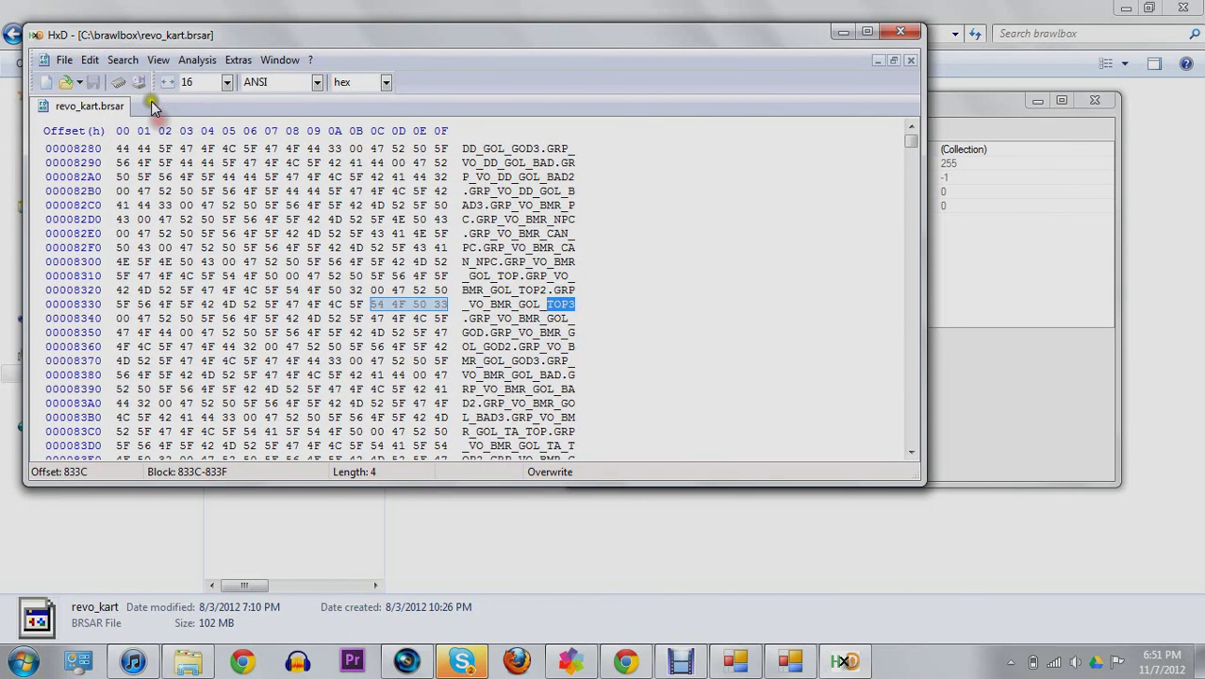
click(122, 60)
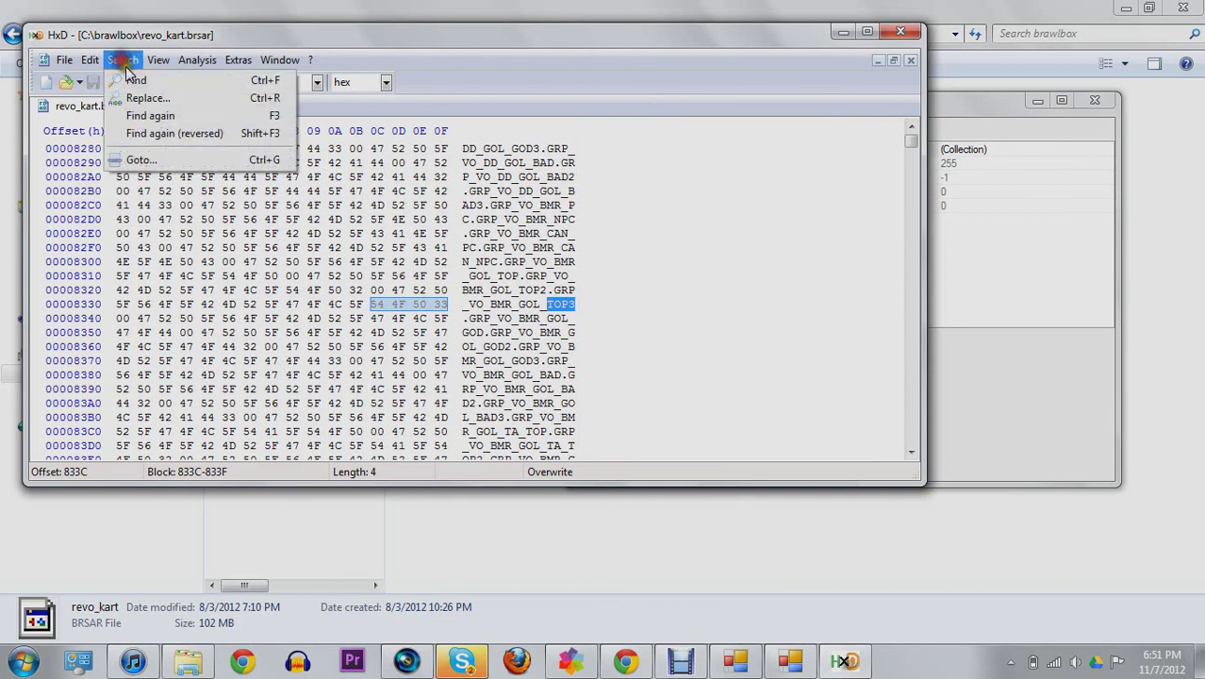
click(146, 118)
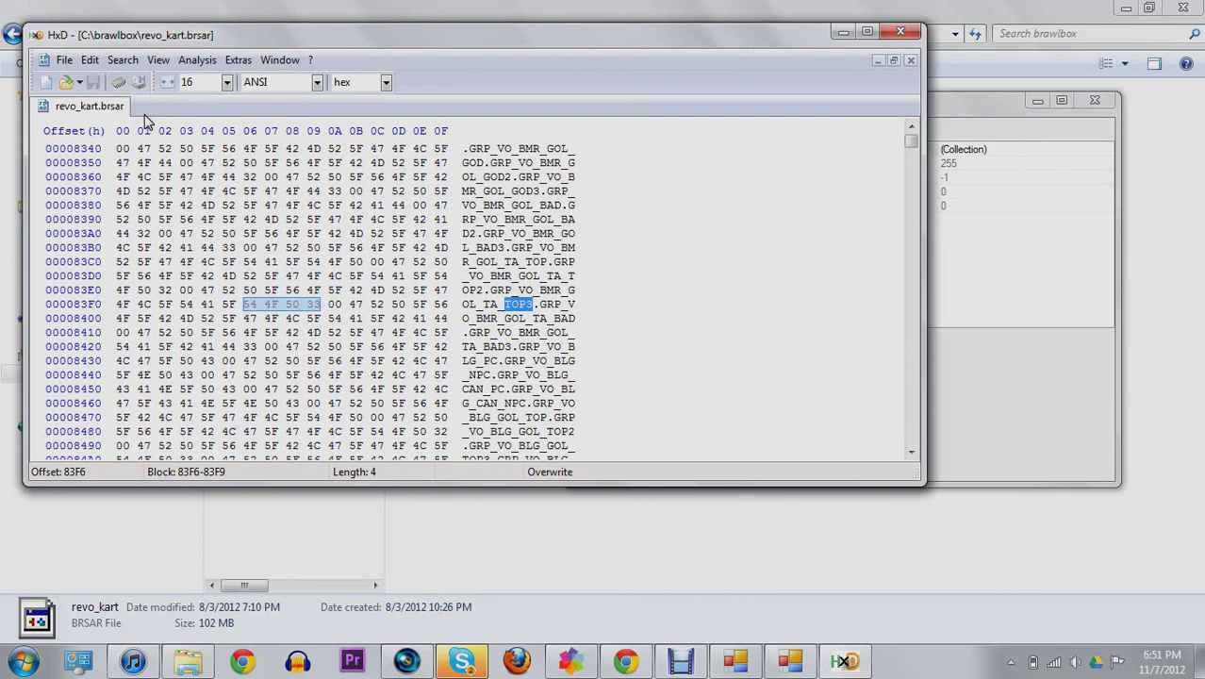
click(132, 66)
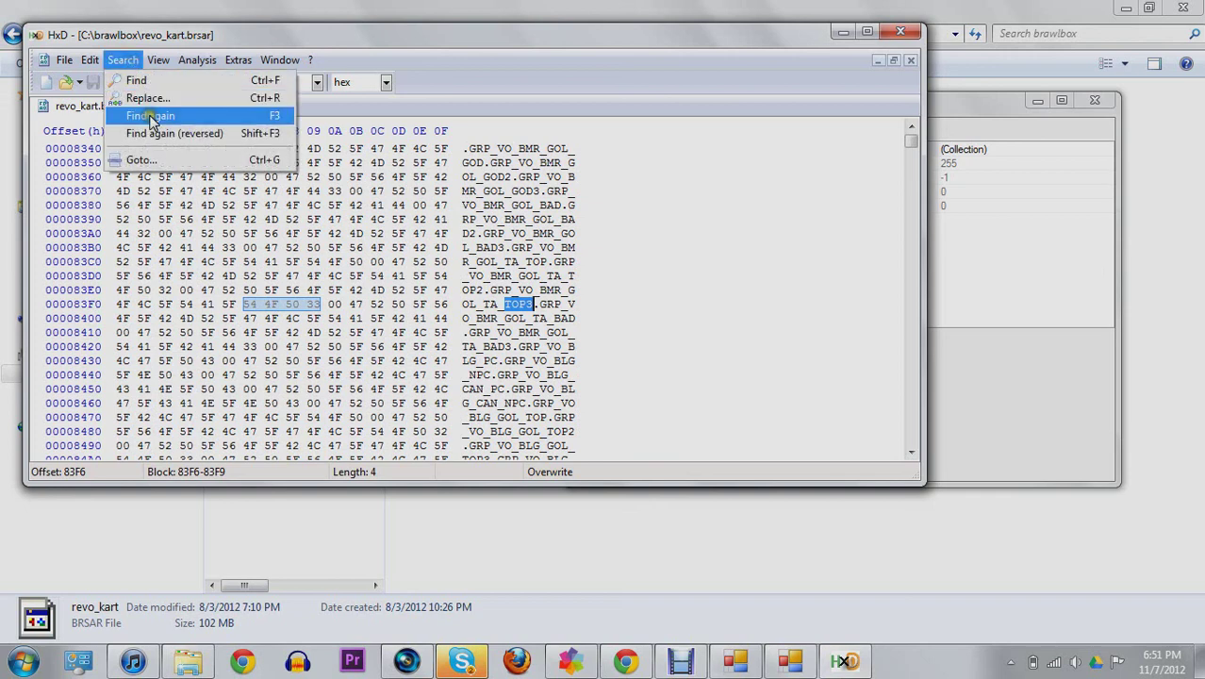
click(149, 117)
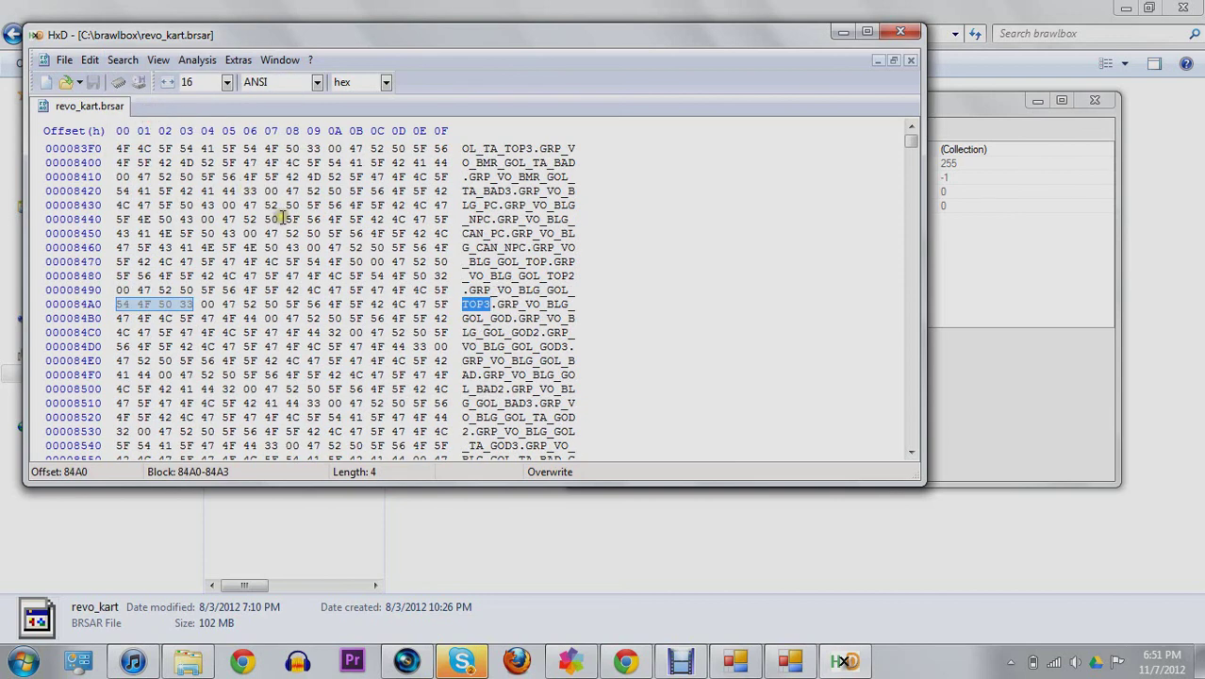
Step: Continue through the remaining TOP3 group names until reaching the lowercase goal_top3 entry at offset 48A5E75
key(F3)
key(F3)
key(F3)
key(F3)
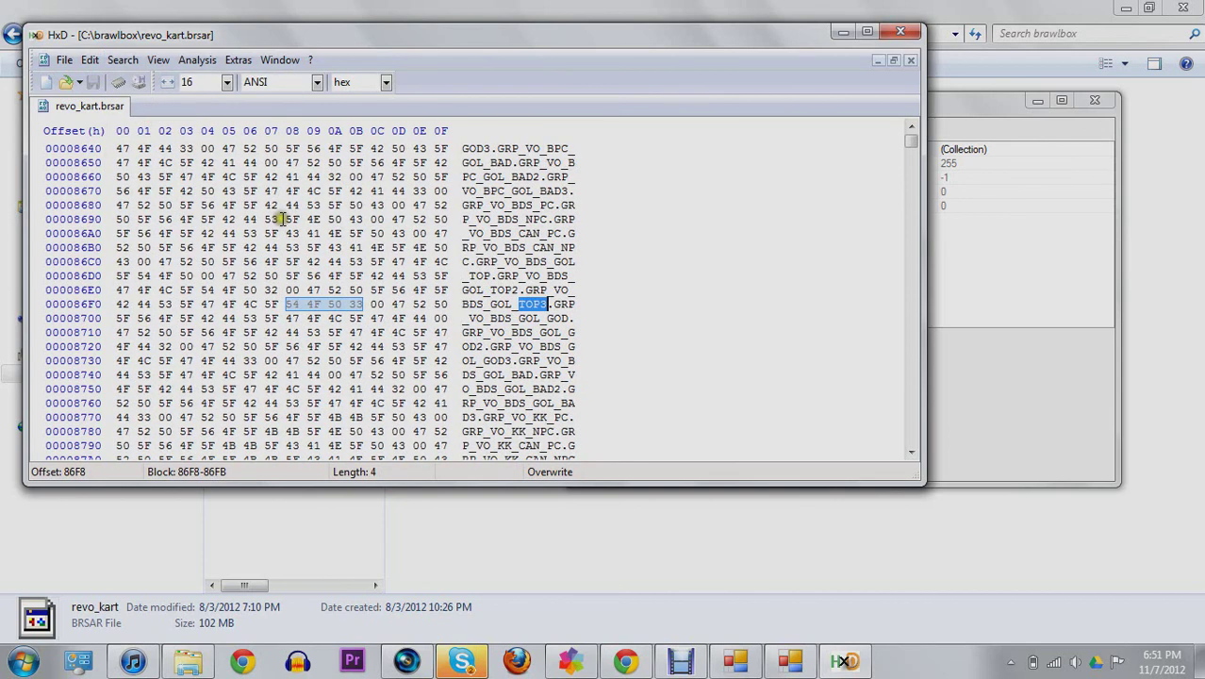
key(F3)
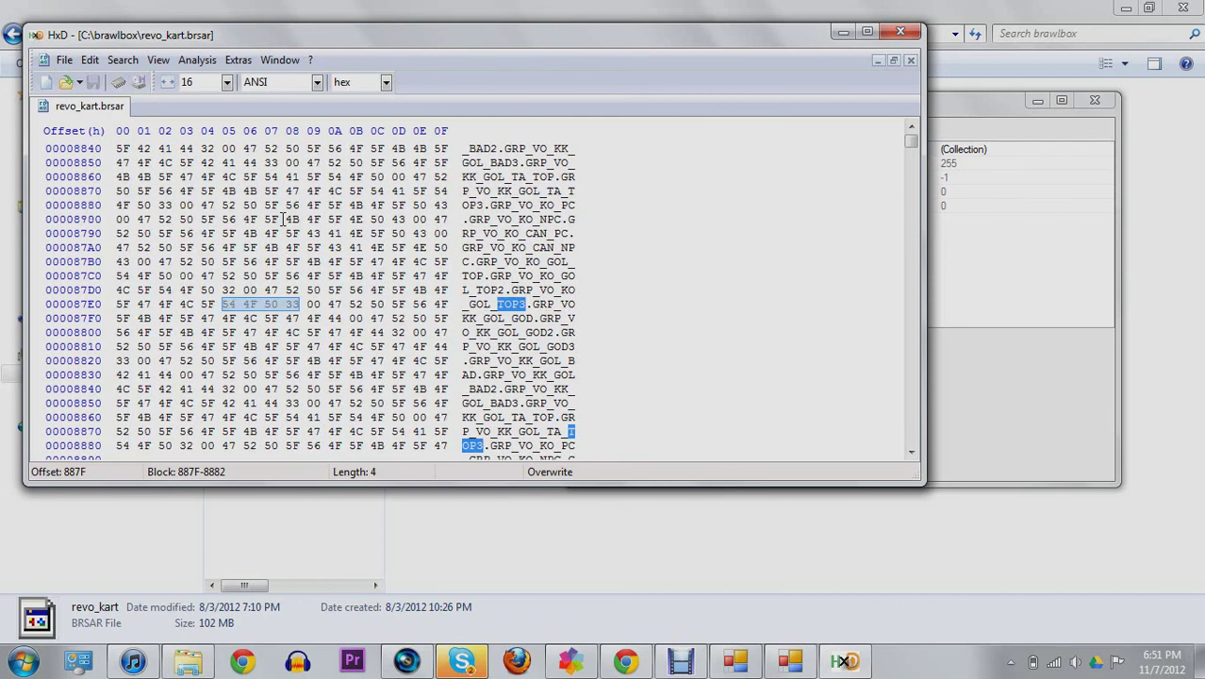
key(F3)
key(F3)
key(F3)
key(F3)
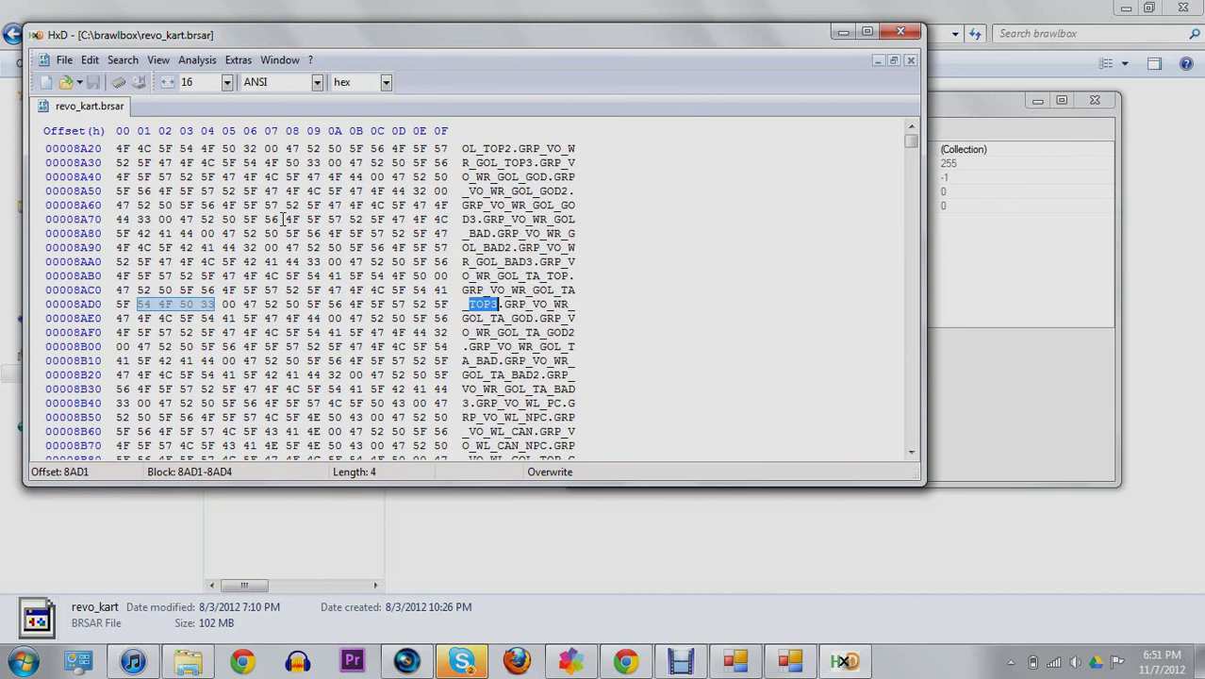
key(F3)
key(F3)
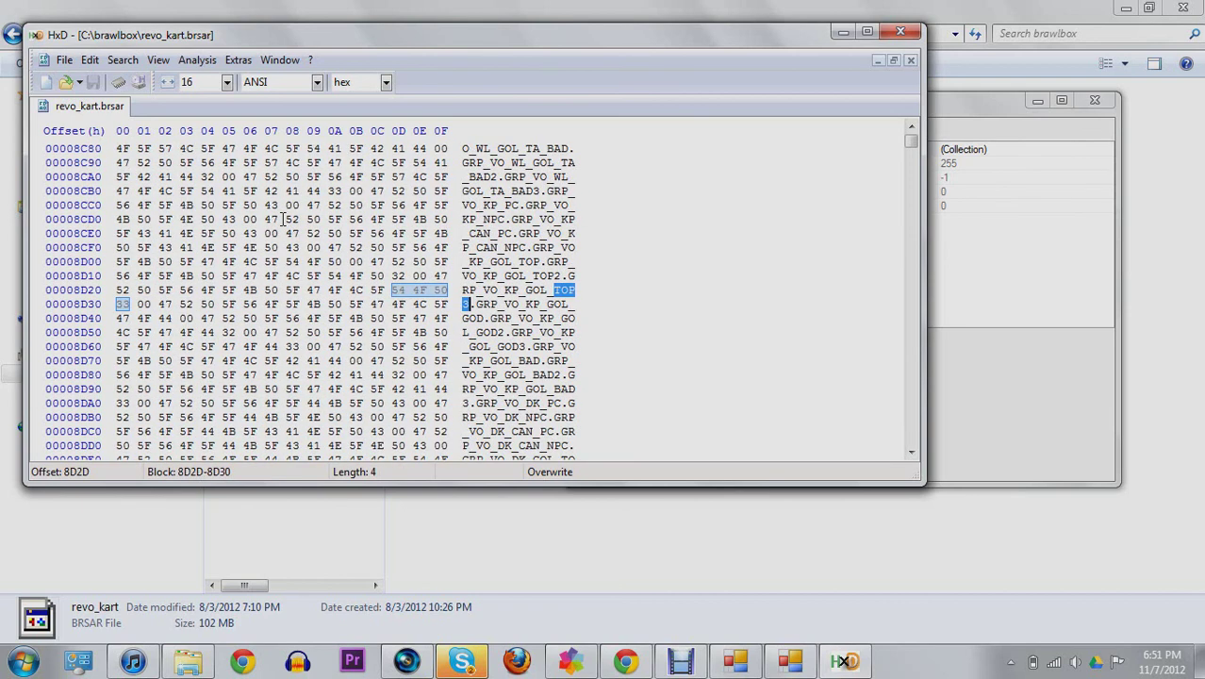
key(F3)
key(F3)
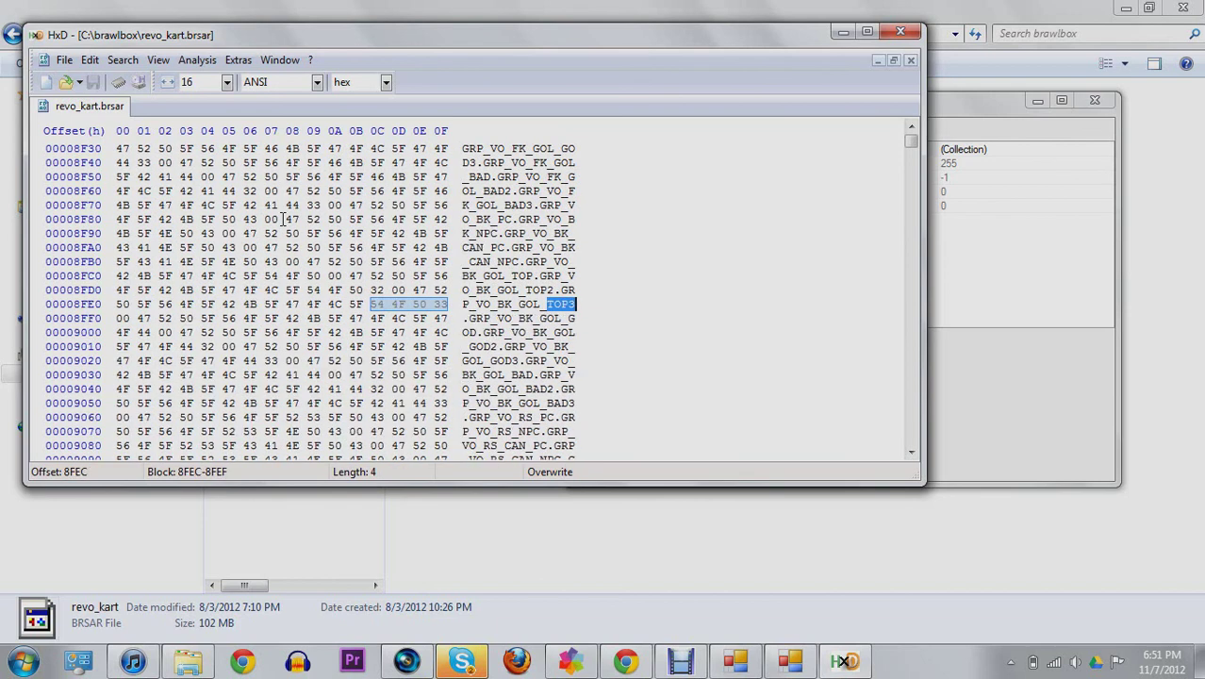
key(F3)
key(F3)
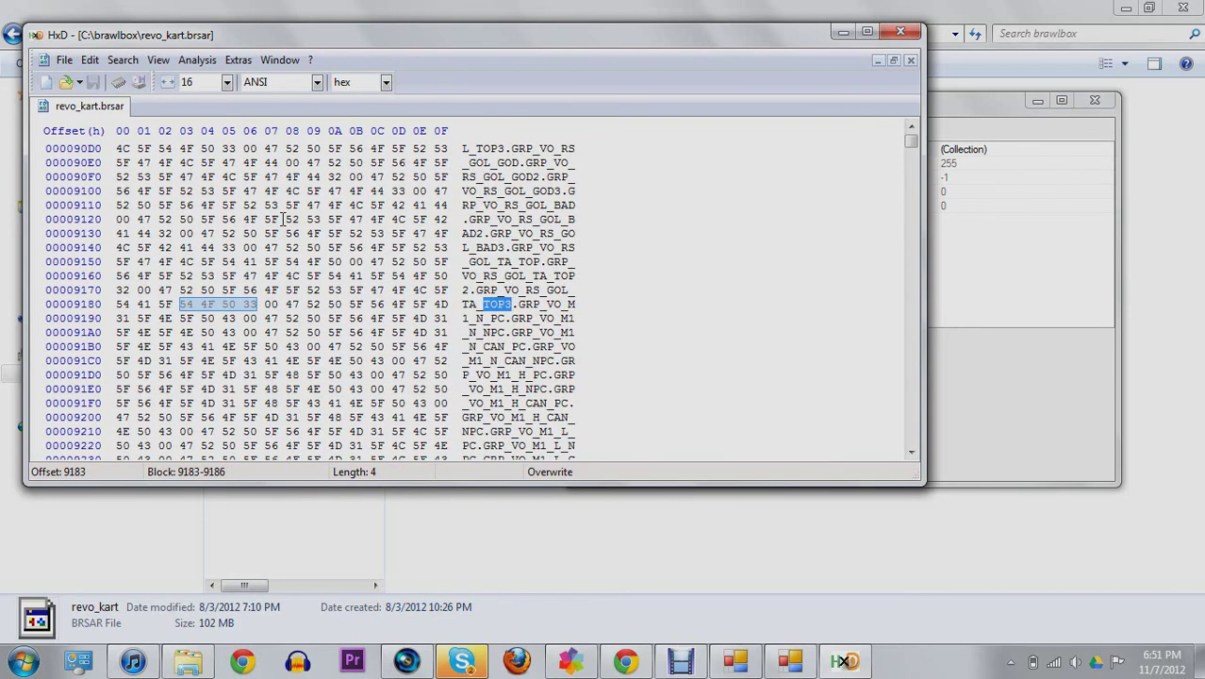
key(F3)
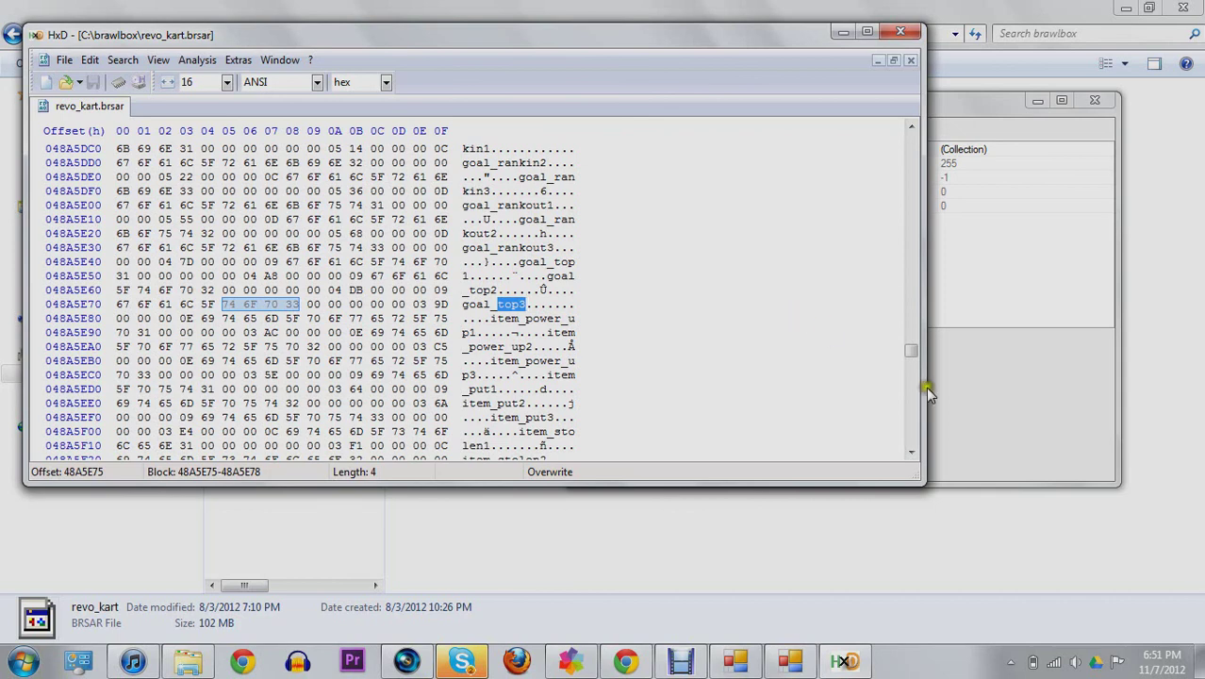
Step: Switch to BrawlBox, reselect the TOP3 group in the GOL folder and inspect its Files, Id, Magic and Unknown1 properties
click(1014, 429)
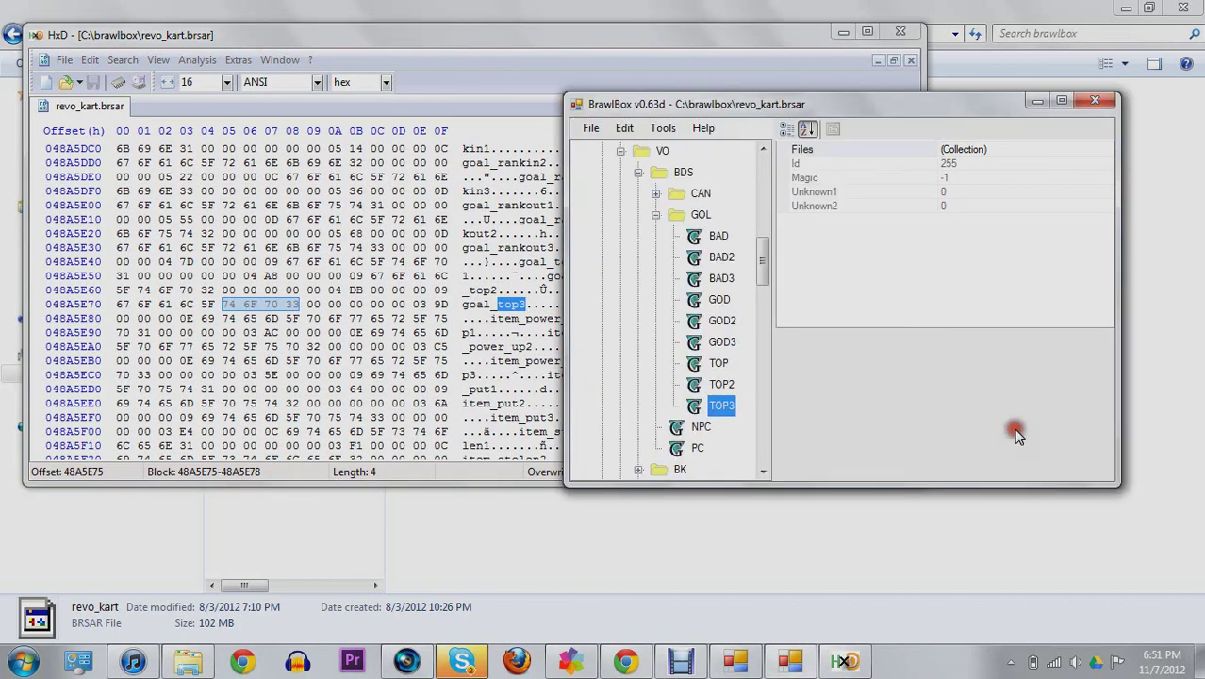
click(696, 215)
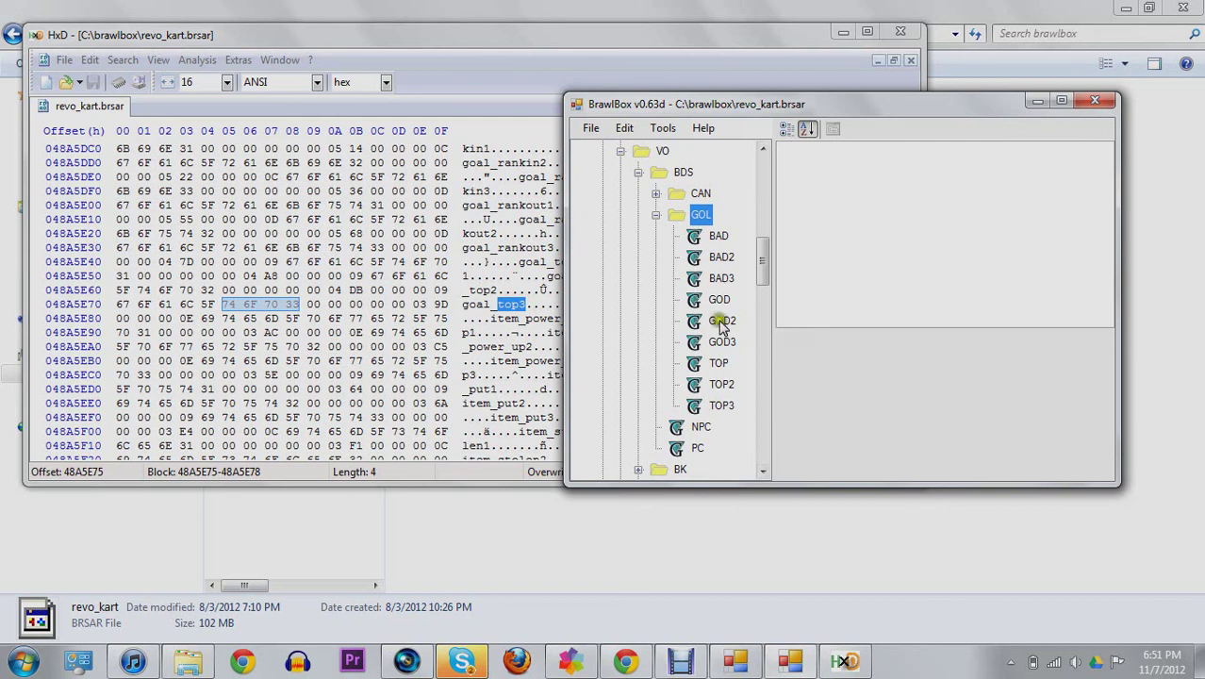
click(707, 408)
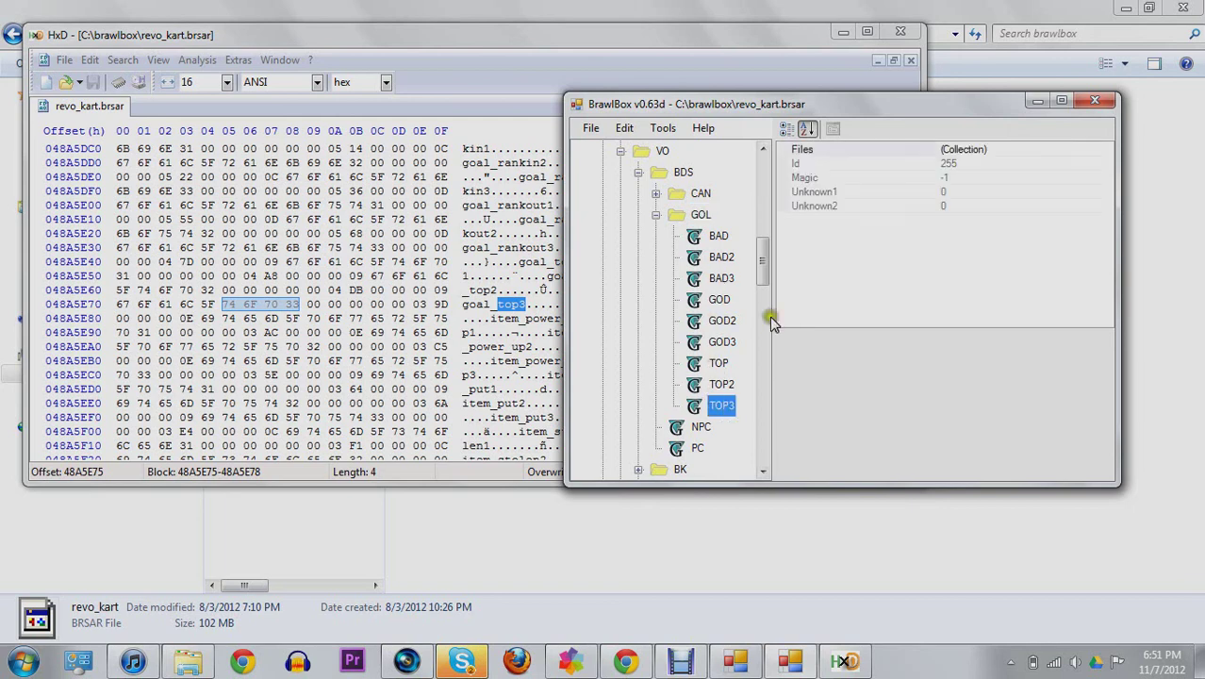
click(1098, 153)
click(1101, 151)
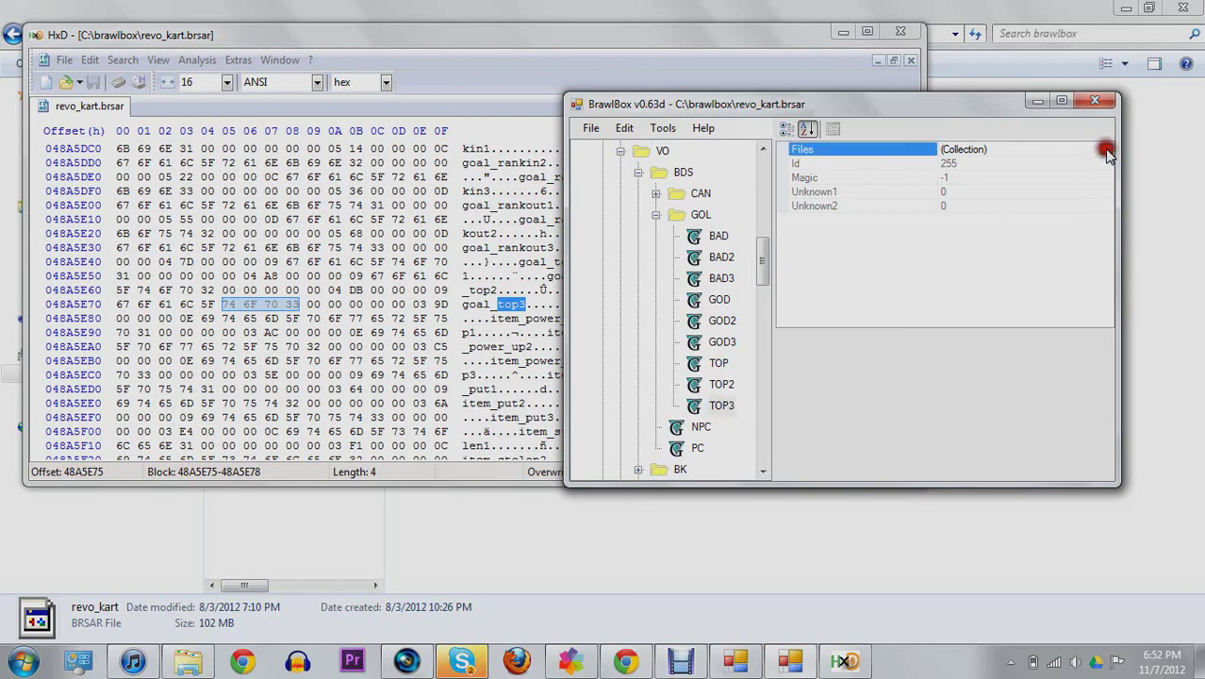
click(801, 168)
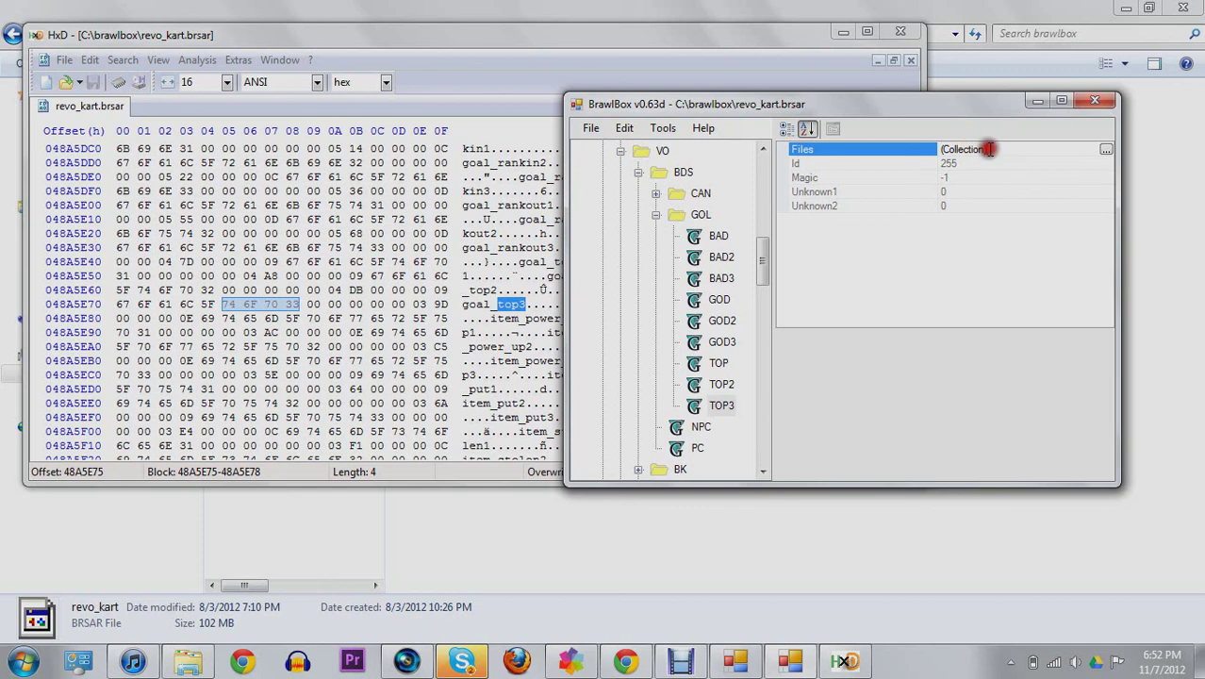
click(909, 191)
click(976, 187)
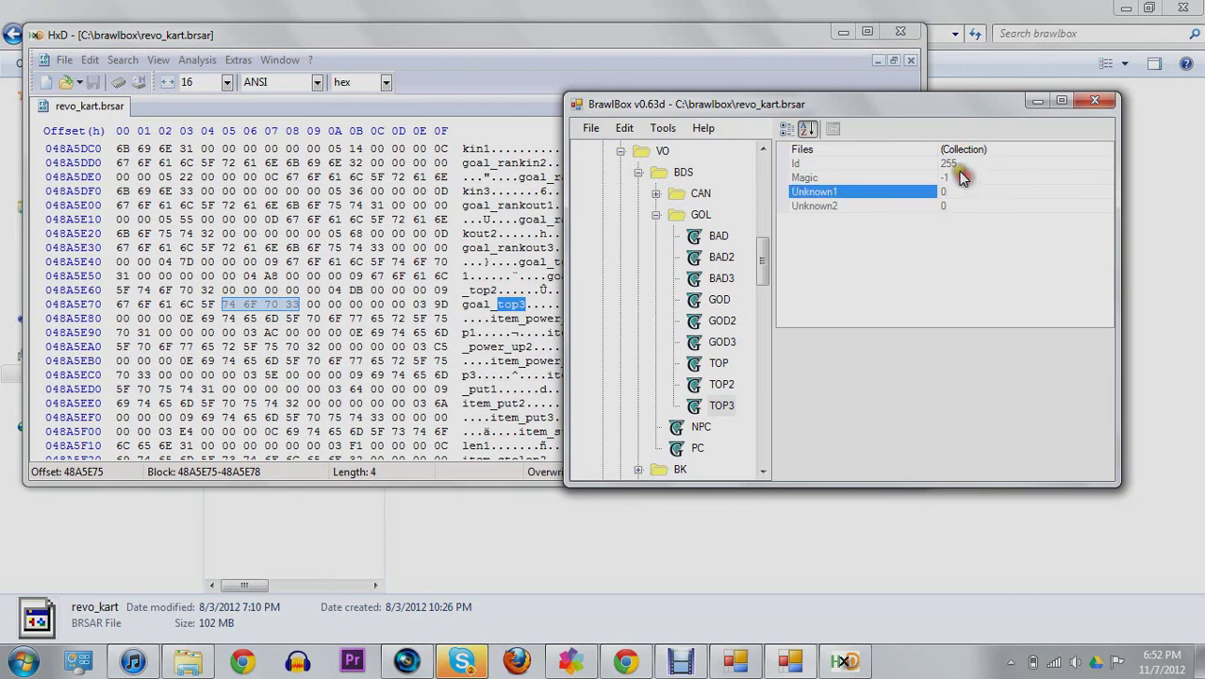
click(957, 177)
click(957, 163)
click(830, 189)
click(722, 406)
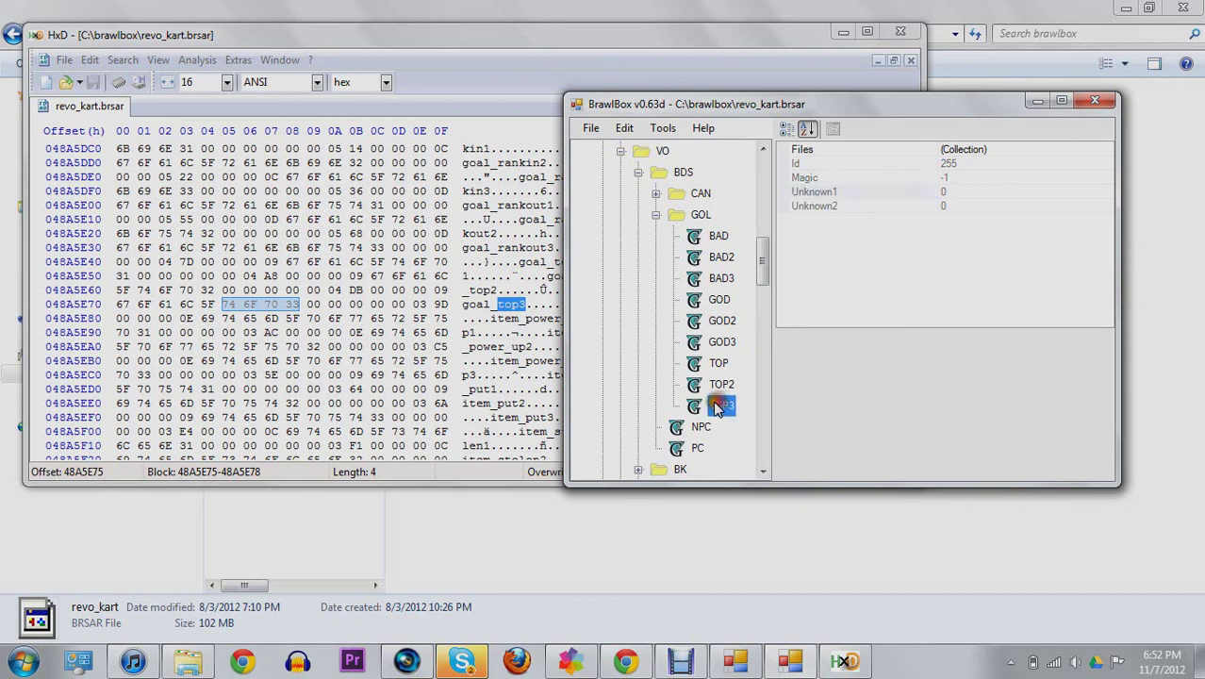
Step: Return to HxD, step through the remaining TOP3 matches in revo_kart.brsar, and select the last goal_top3 text at offset 4AC7570
click(515, 304)
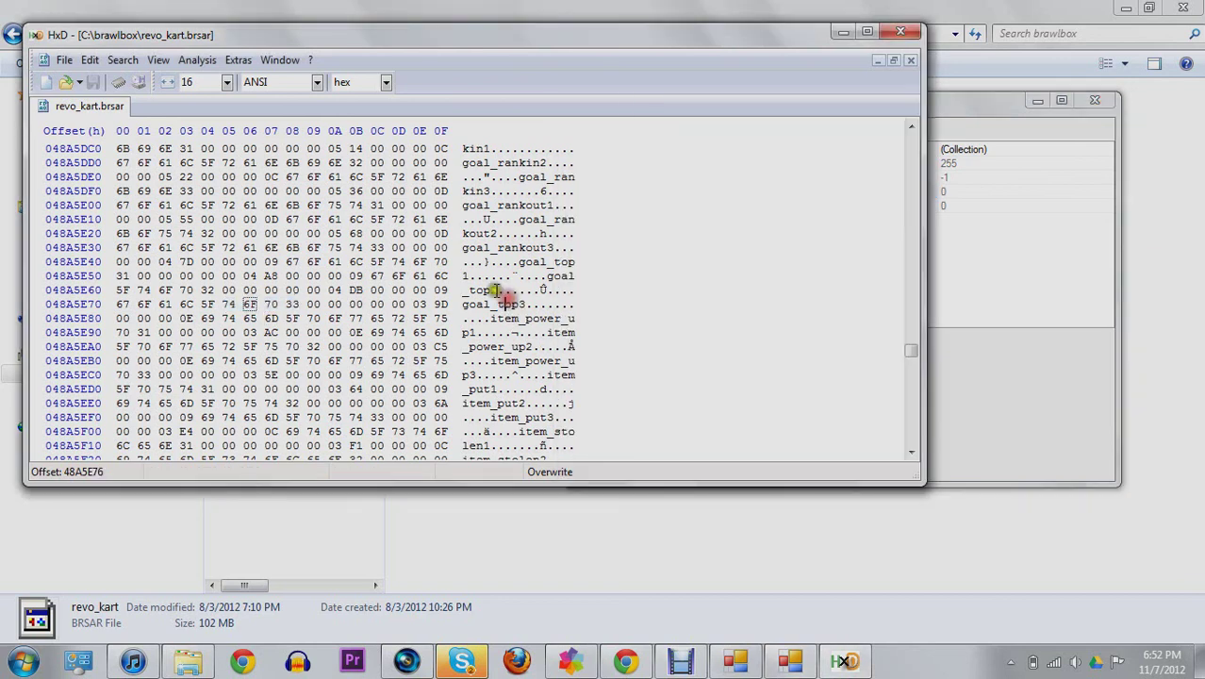
click(156, 59)
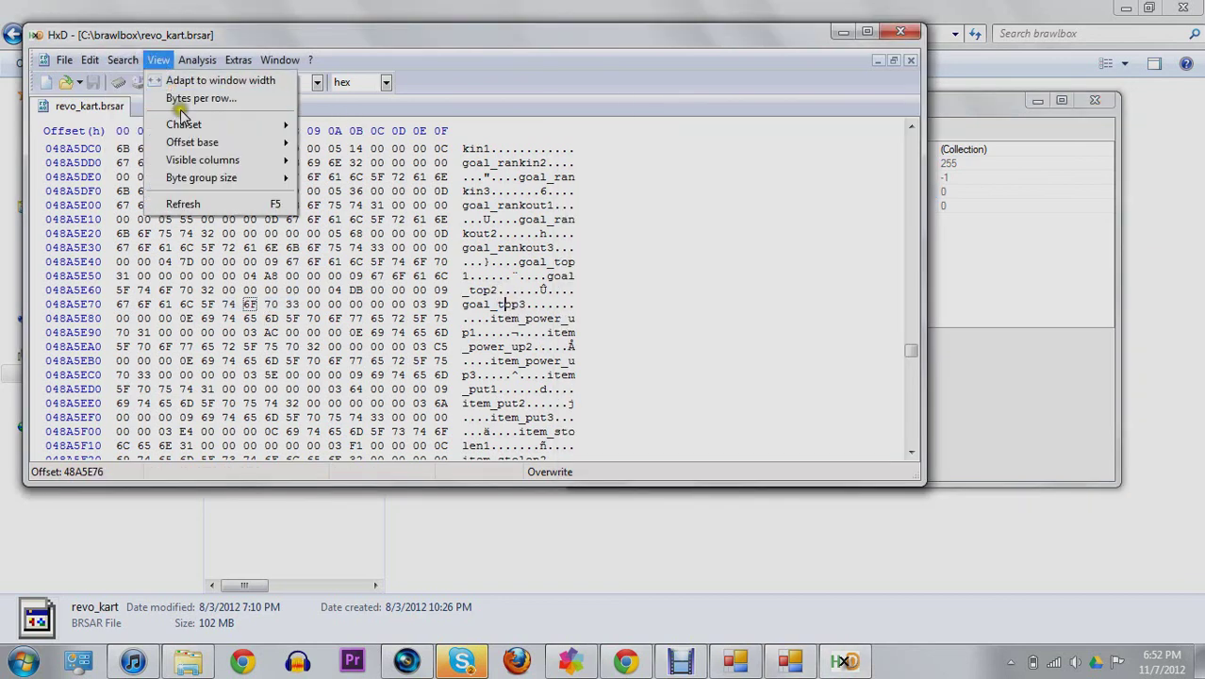
click(136, 36)
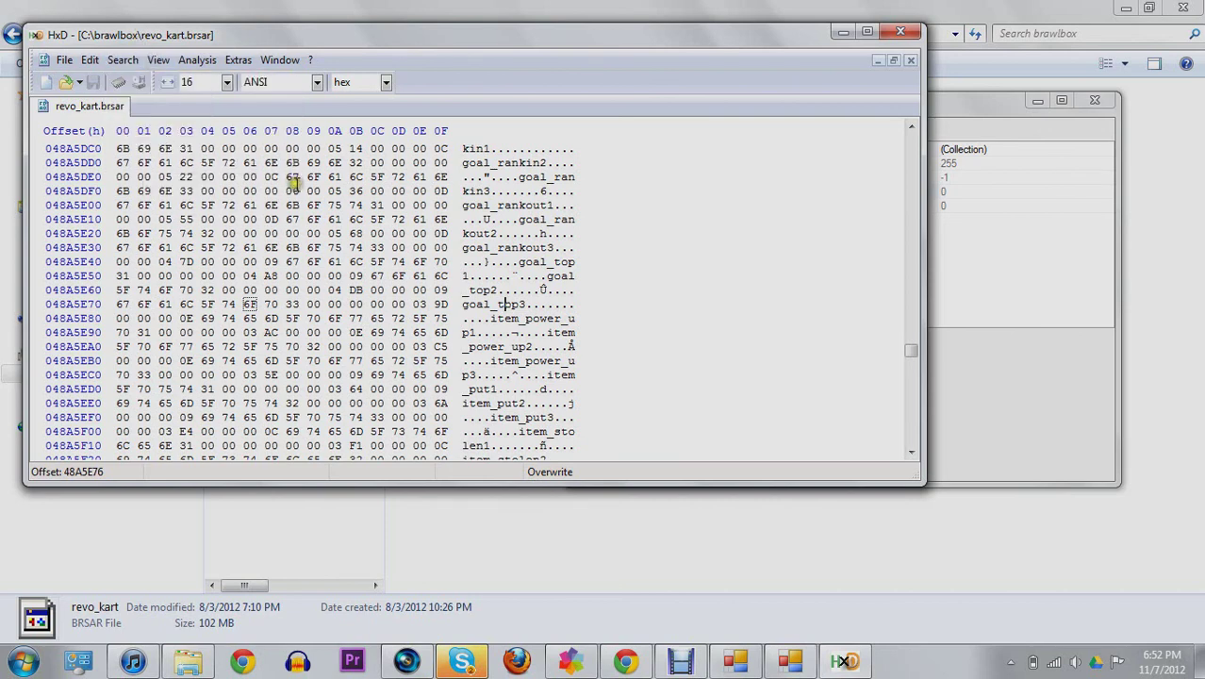
key(F3)
key(F3)
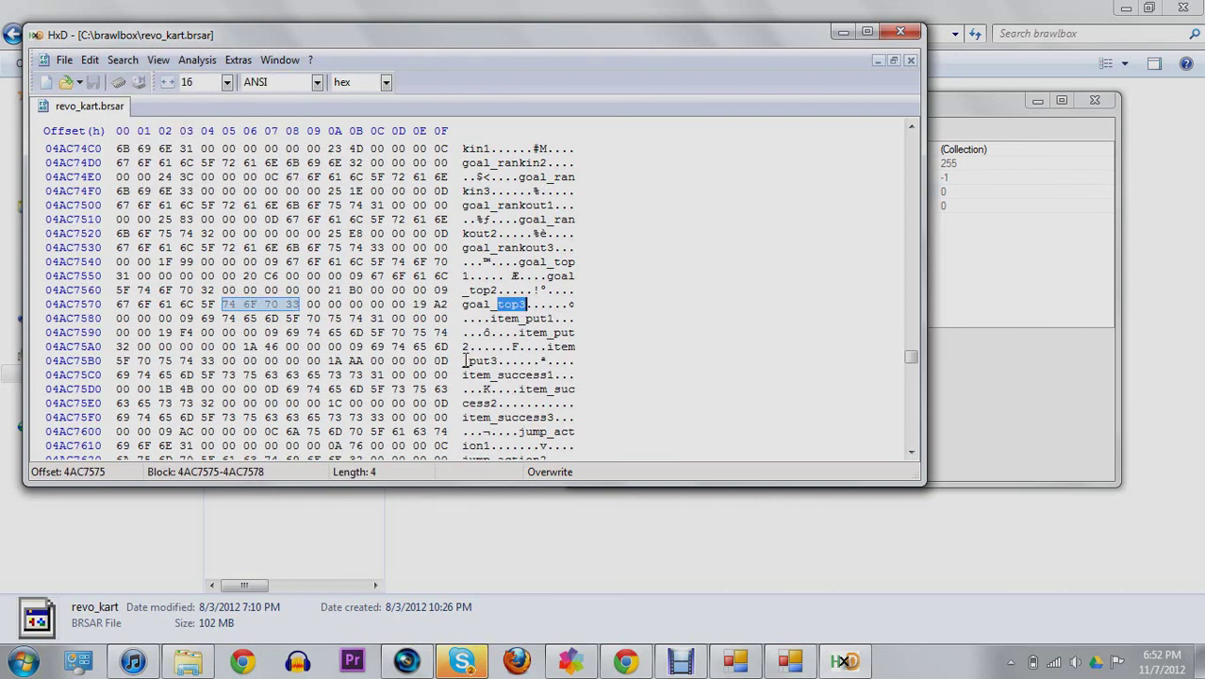
key(F3)
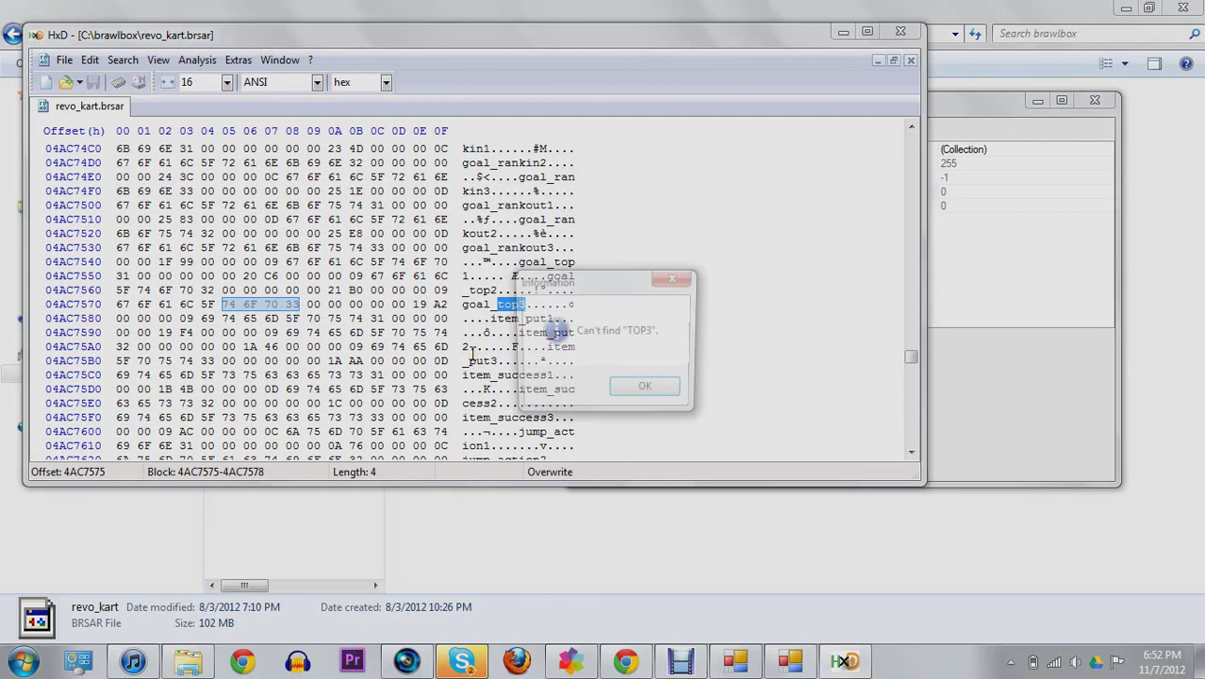
click(646, 391)
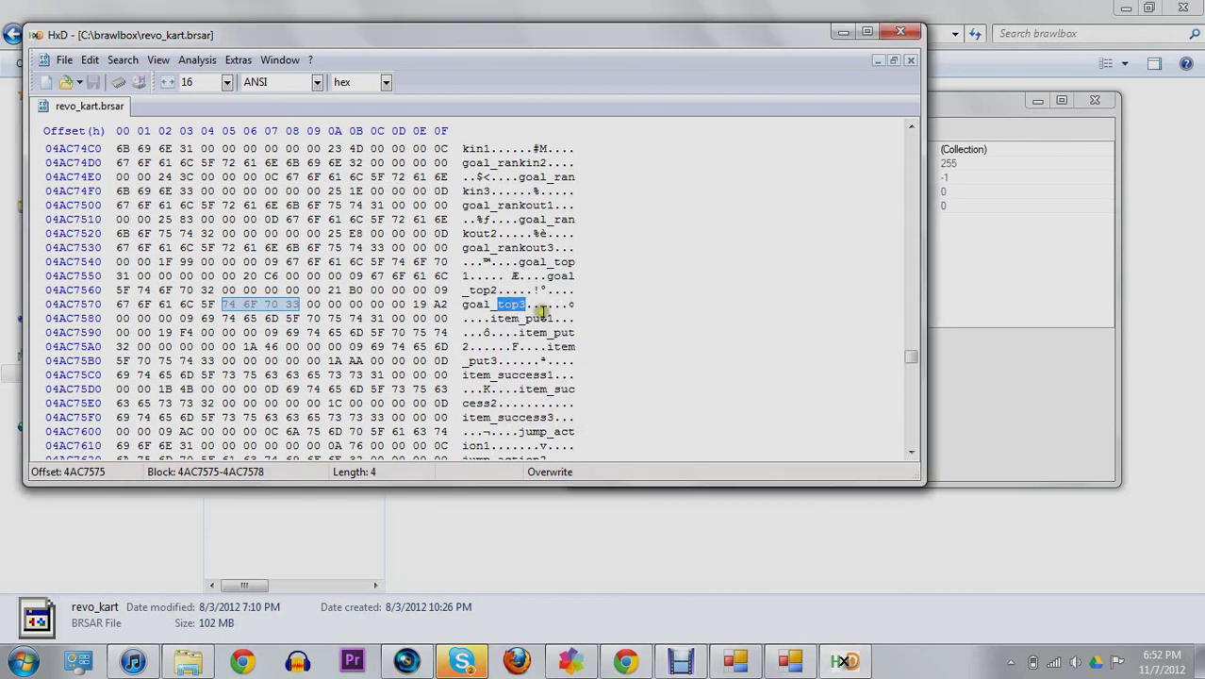
click(537, 315)
drag(526, 304, 456, 305)
Step: Switch to BrawlBox, move its window clear of the hex text, and compare the properties of TOP3, TOP, TOP2 and GOD3
click(995, 228)
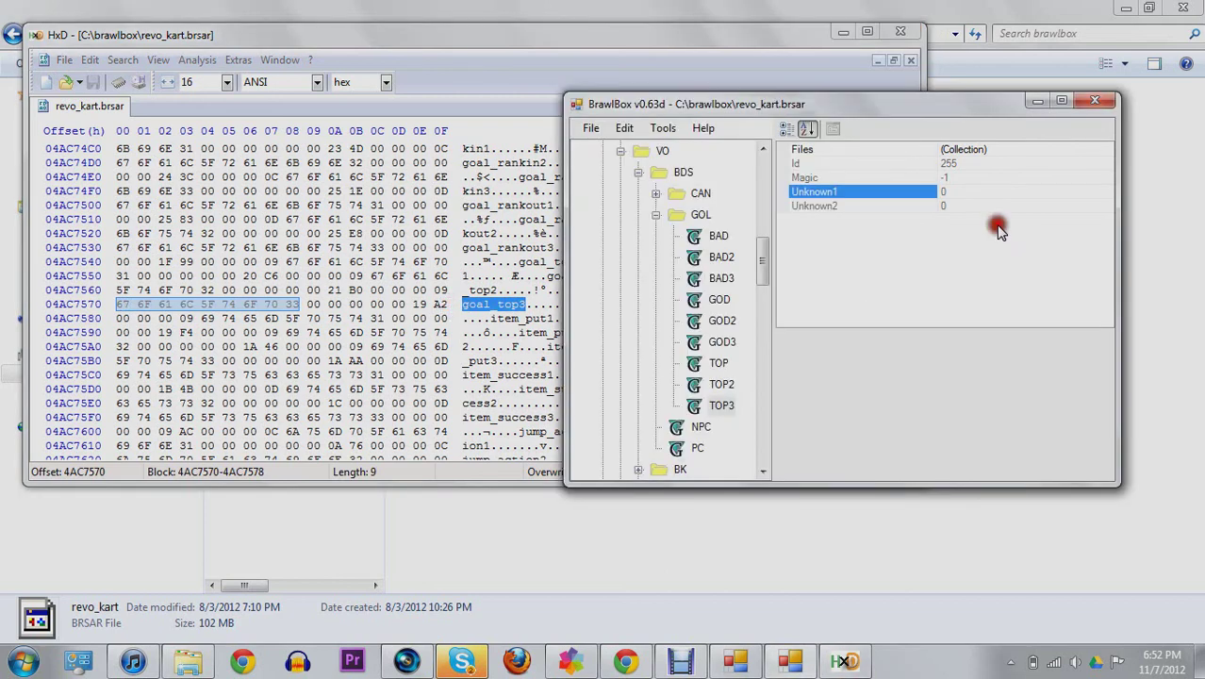
click(721, 405)
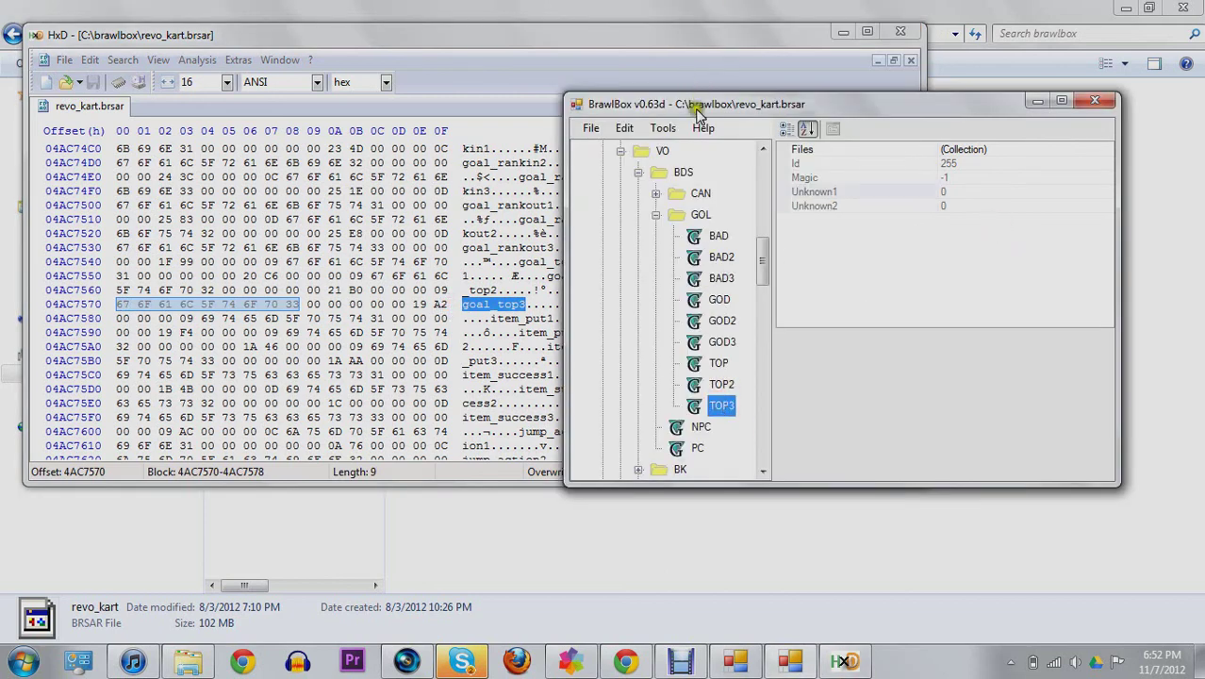
drag(698, 114, 789, 83)
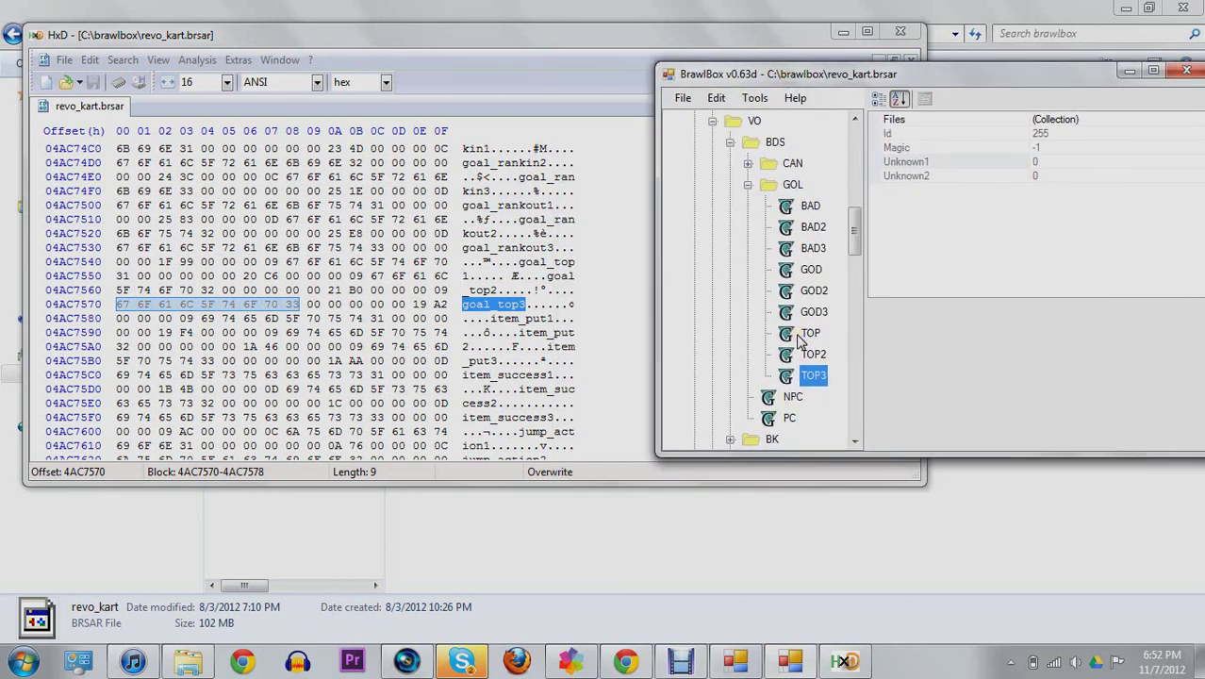
click(798, 337)
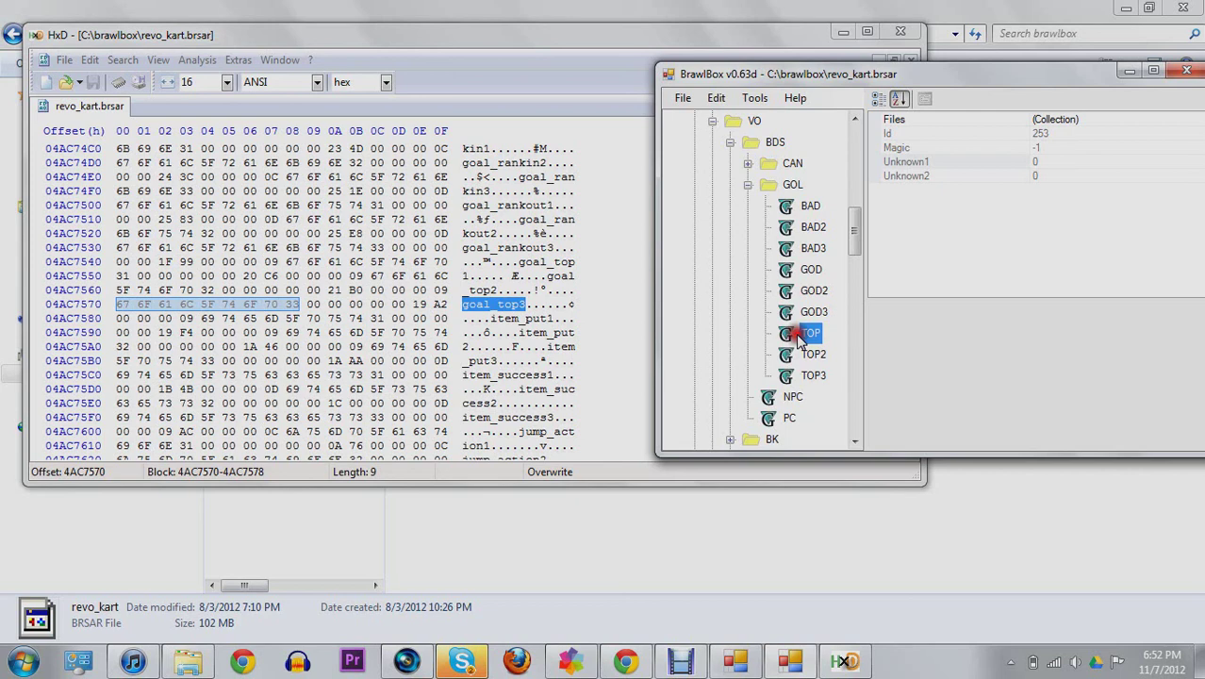
click(813, 354)
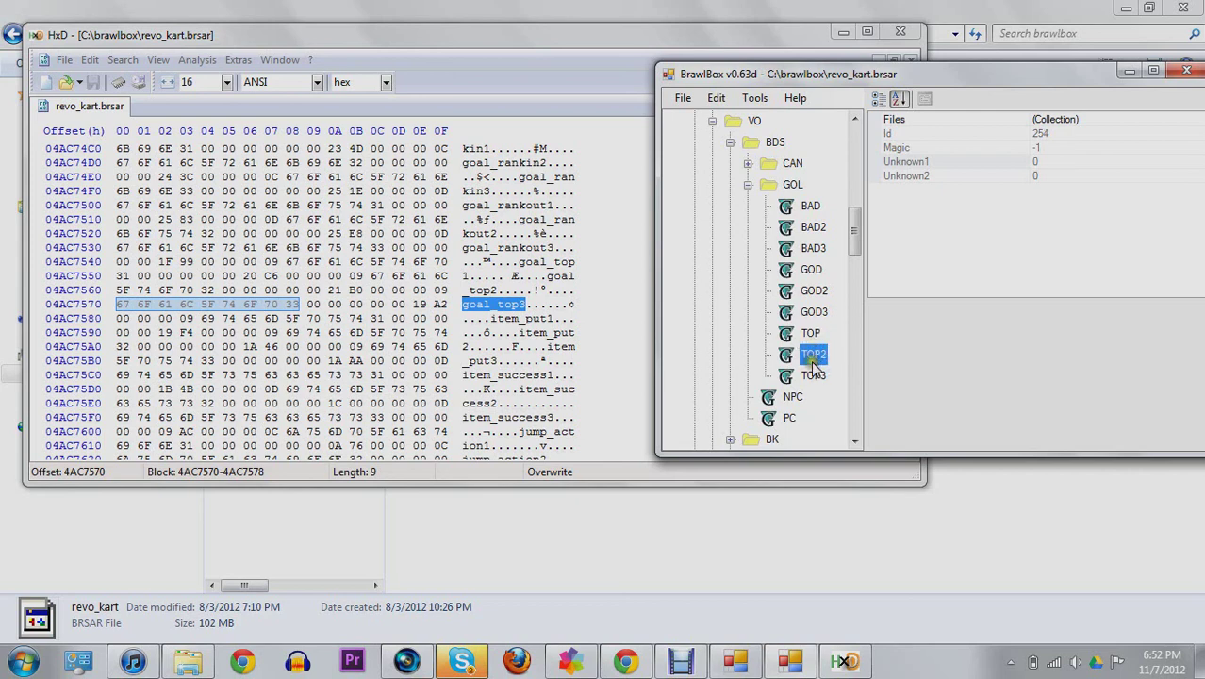
click(813, 335)
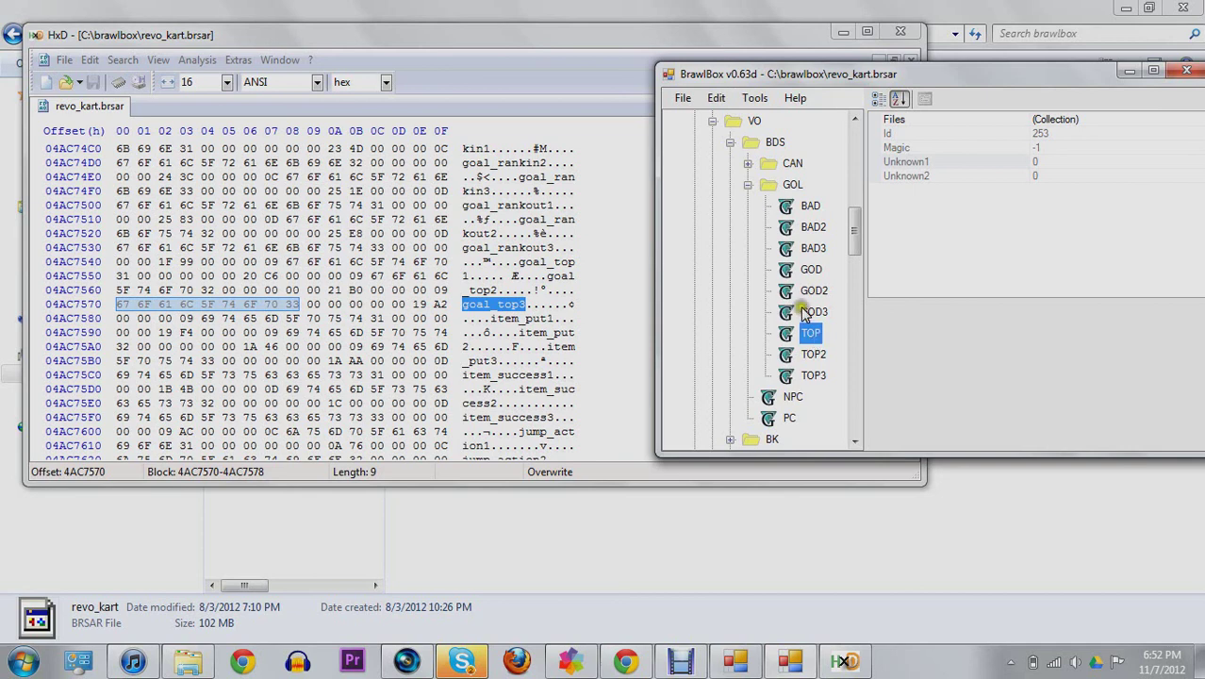
click(806, 312)
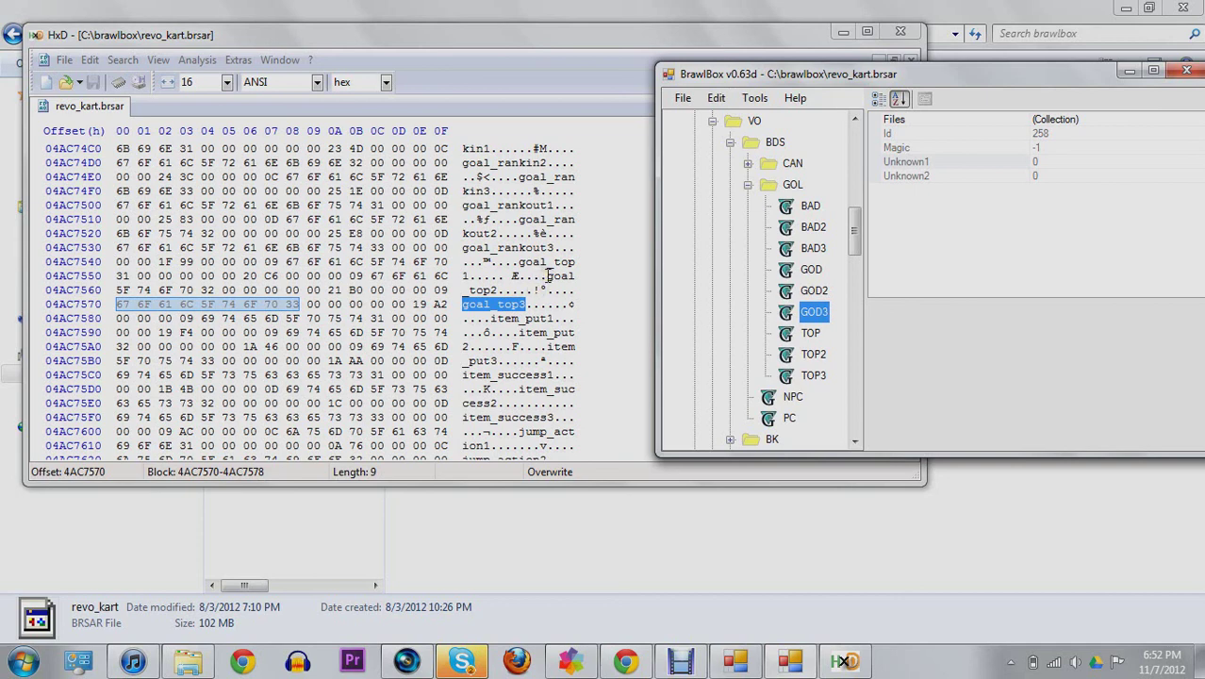
Step: Recheck the Id values of TOP2, TOP and GOD3 in the GOL folder, plus those of GOD2 and GOD
click(812, 355)
click(819, 335)
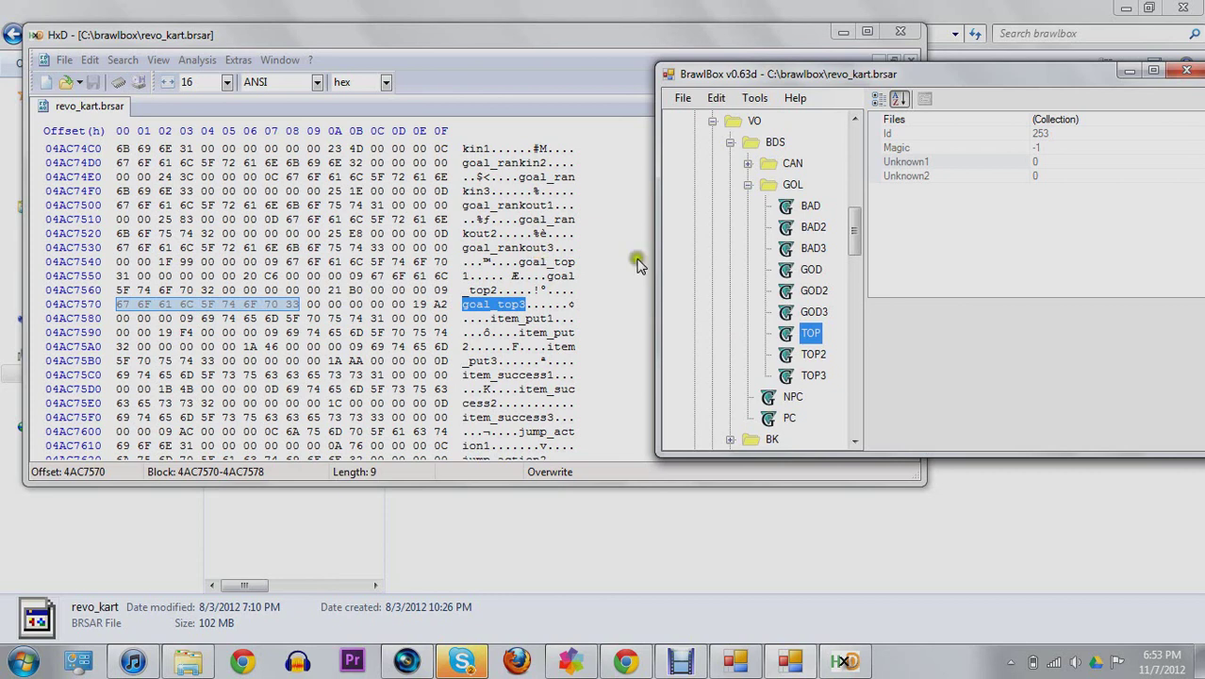
click(813, 314)
click(812, 291)
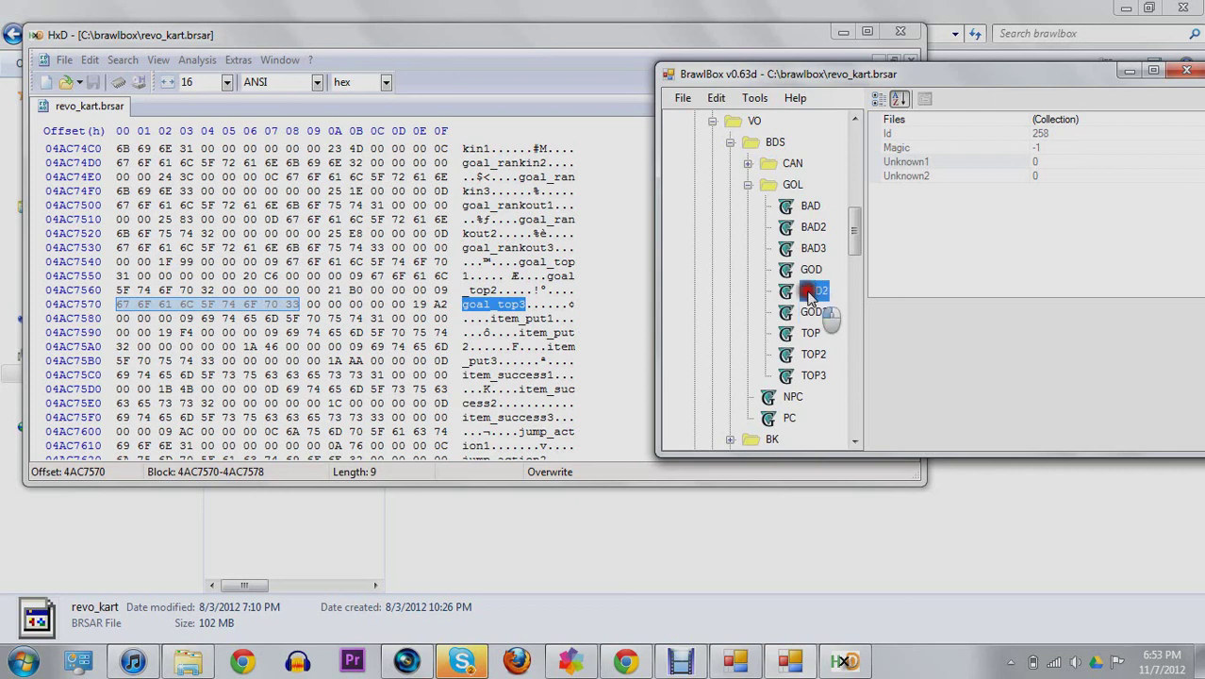
click(809, 274)
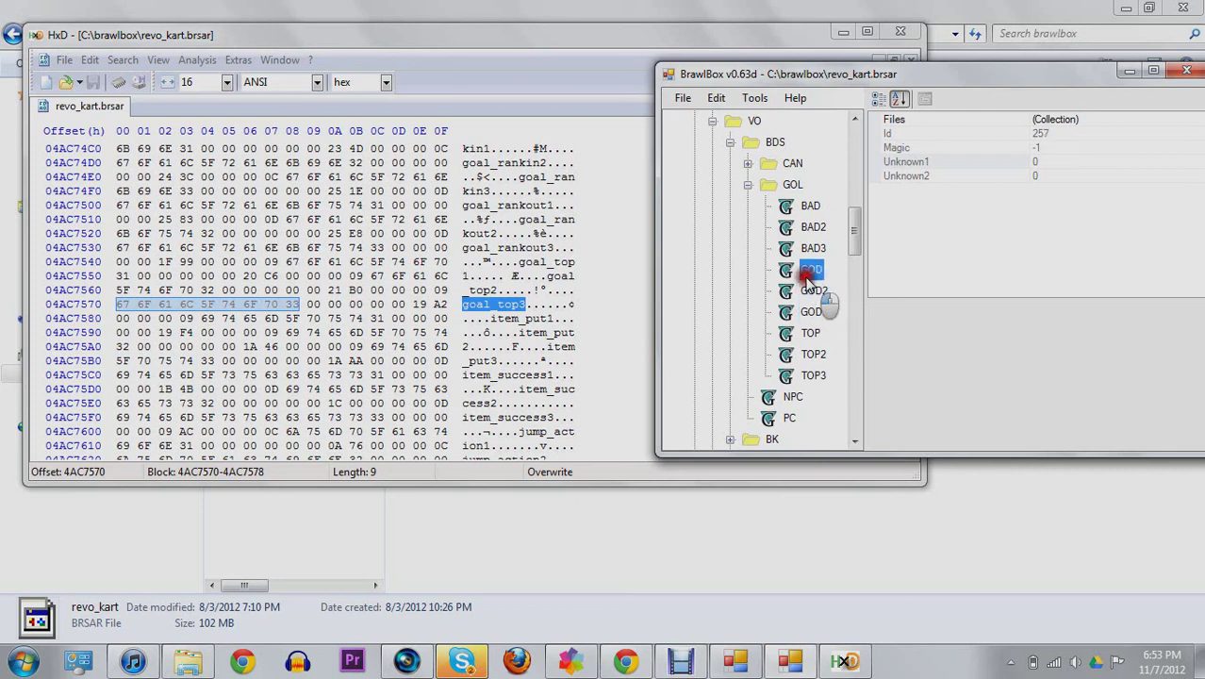
Step: Switch to HxD and look through the sound names stored above goal_top3, back to offset 4AC7380
click(579, 55)
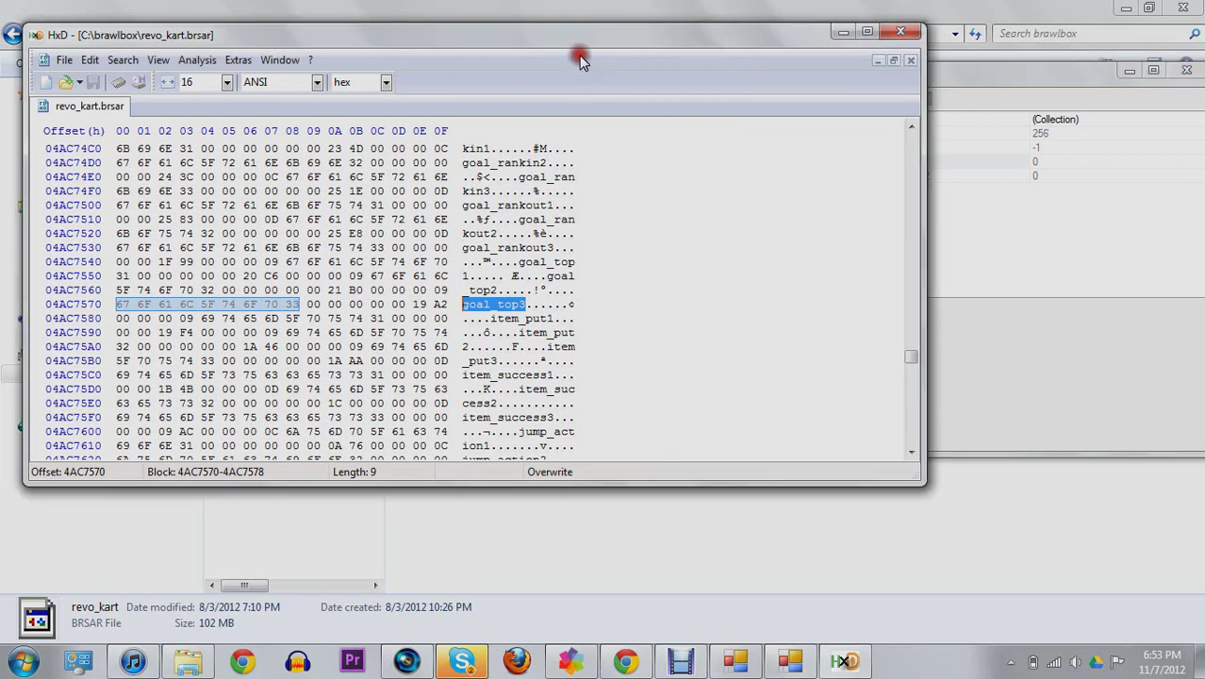
scroll(908, 129, up, 3)
triple_click(911, 128)
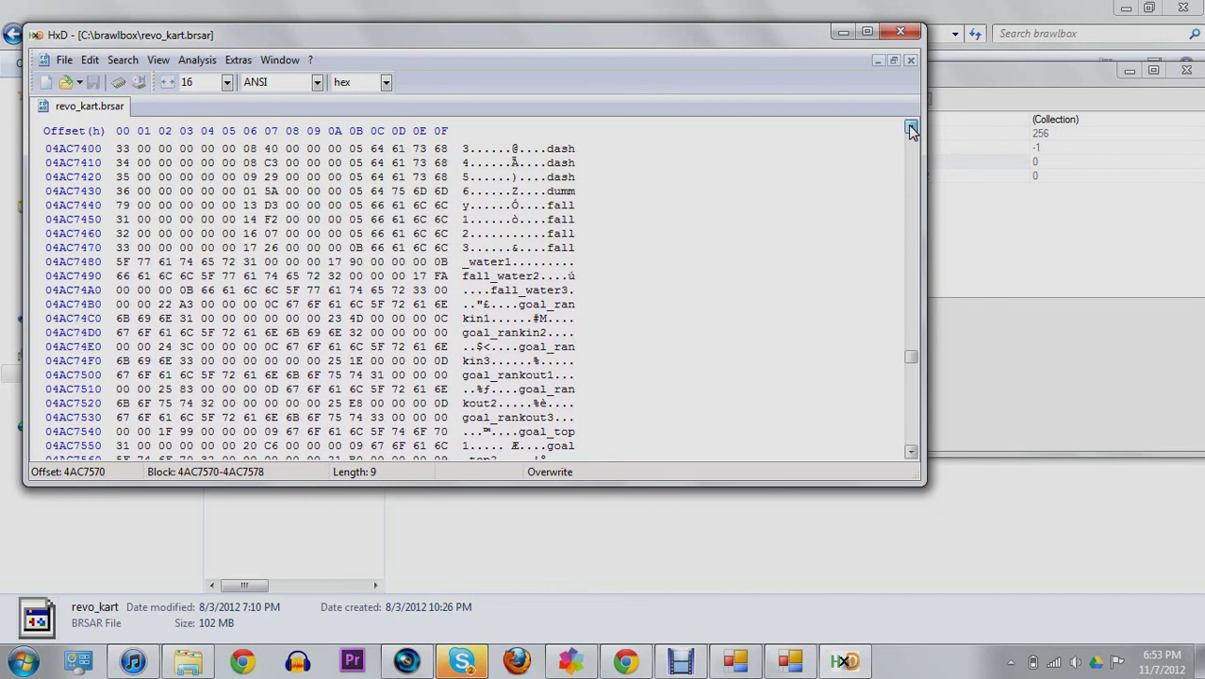
triple_click(911, 128)
triple_click(912, 128)
double_click(911, 128)
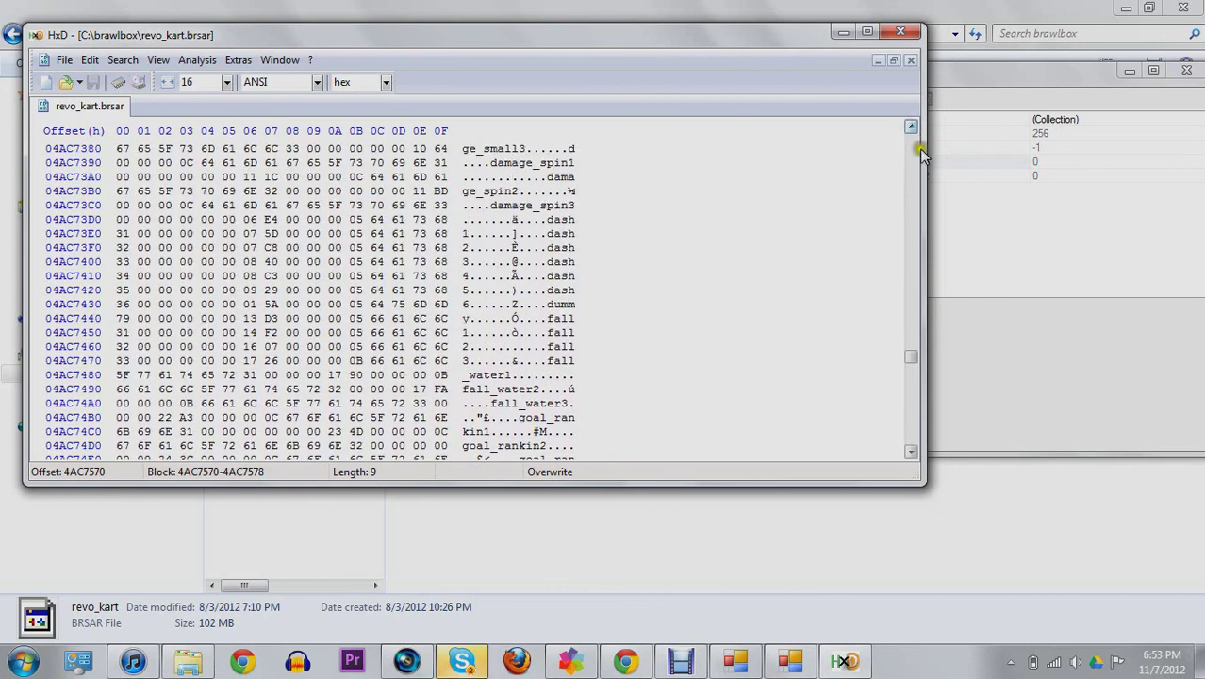
Step: Go back to BrawlBox, check which commands the BAD3 group offers, and show its properties by category
click(1018, 319)
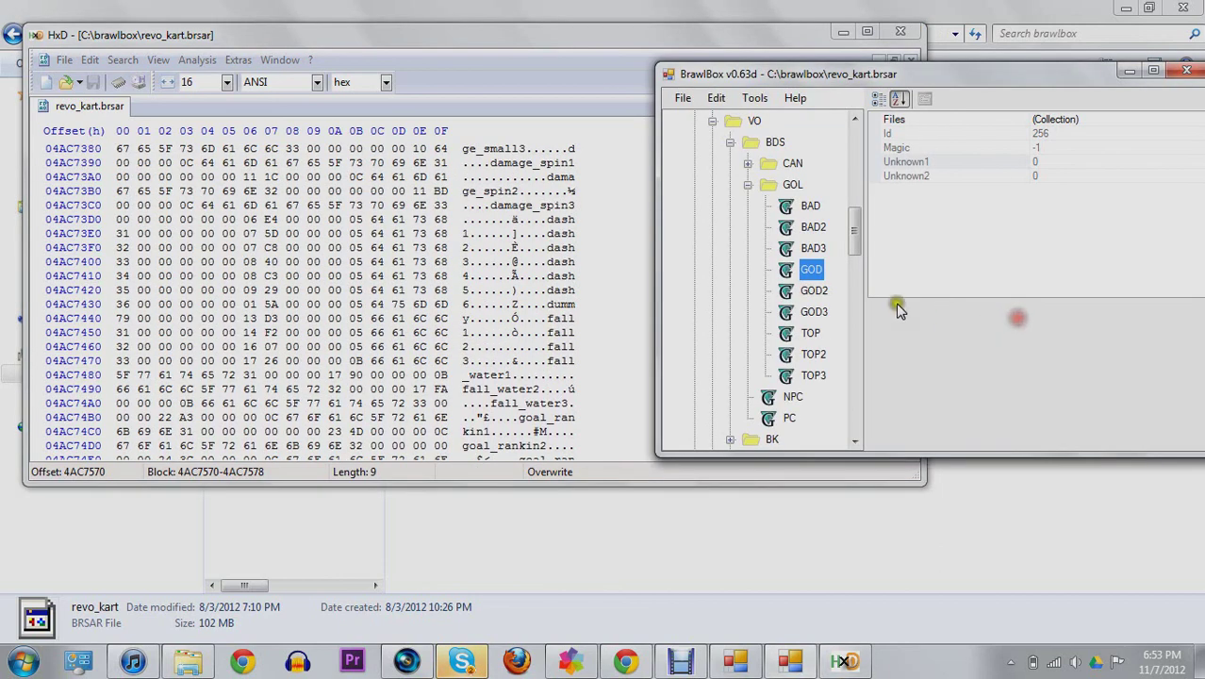
click(799, 252)
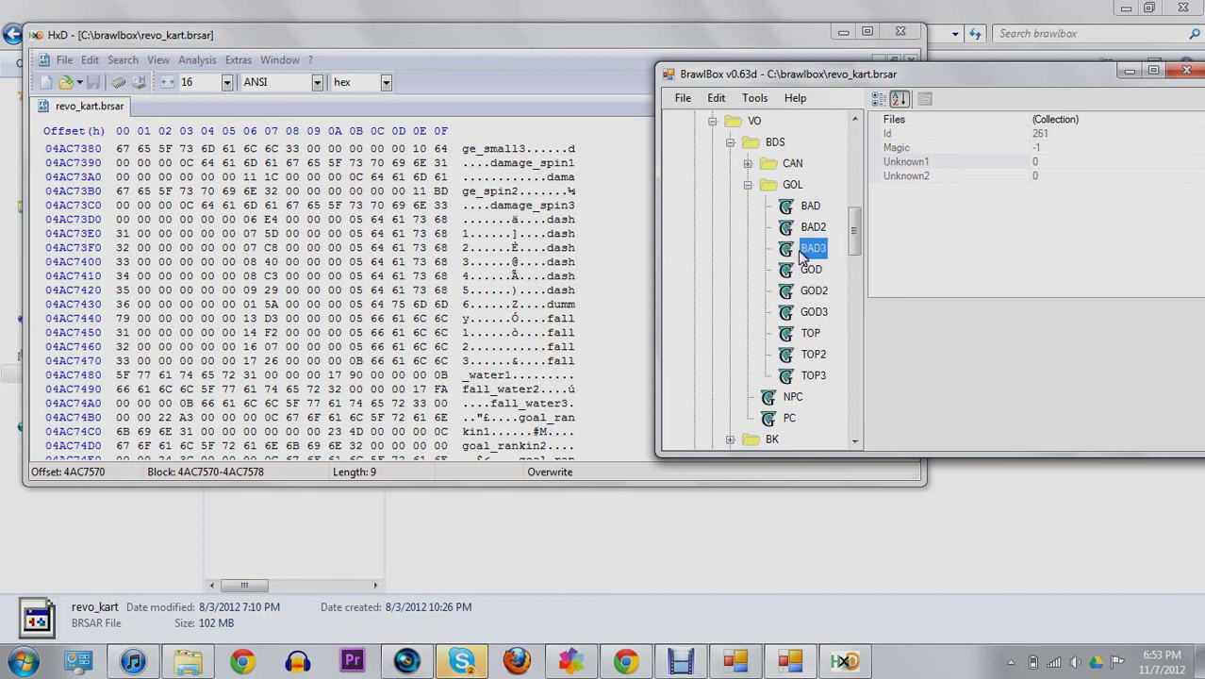
right_click(800, 255)
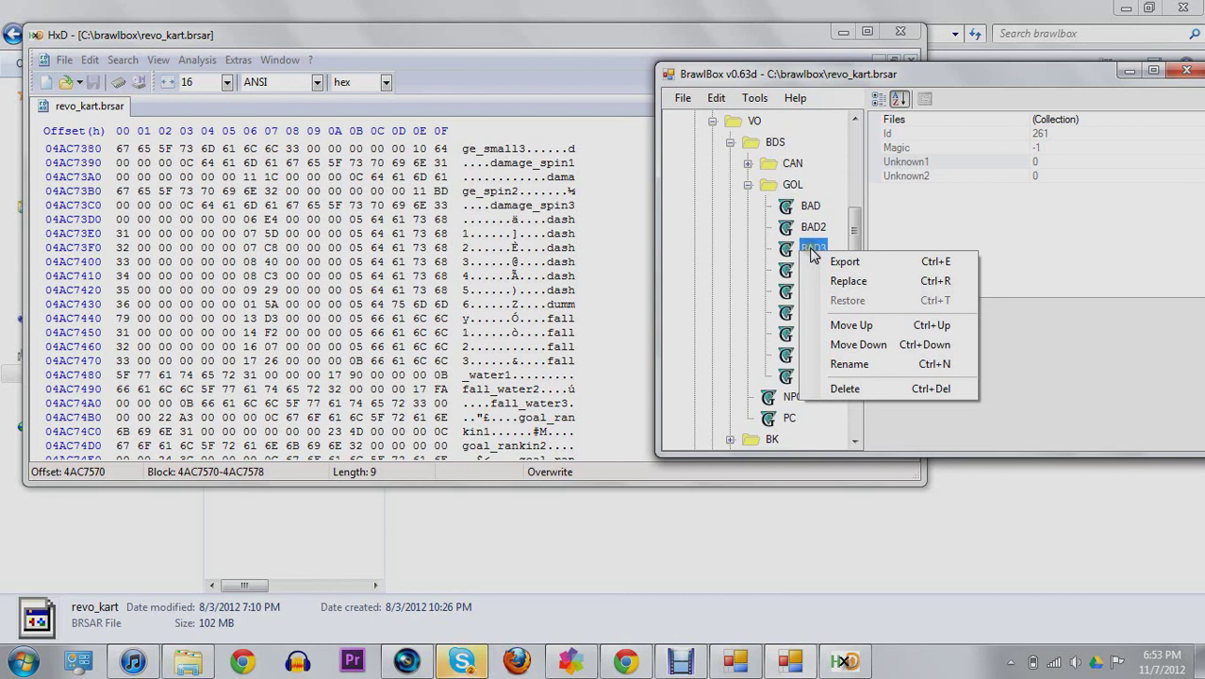
click(811, 248)
right_click(810, 246)
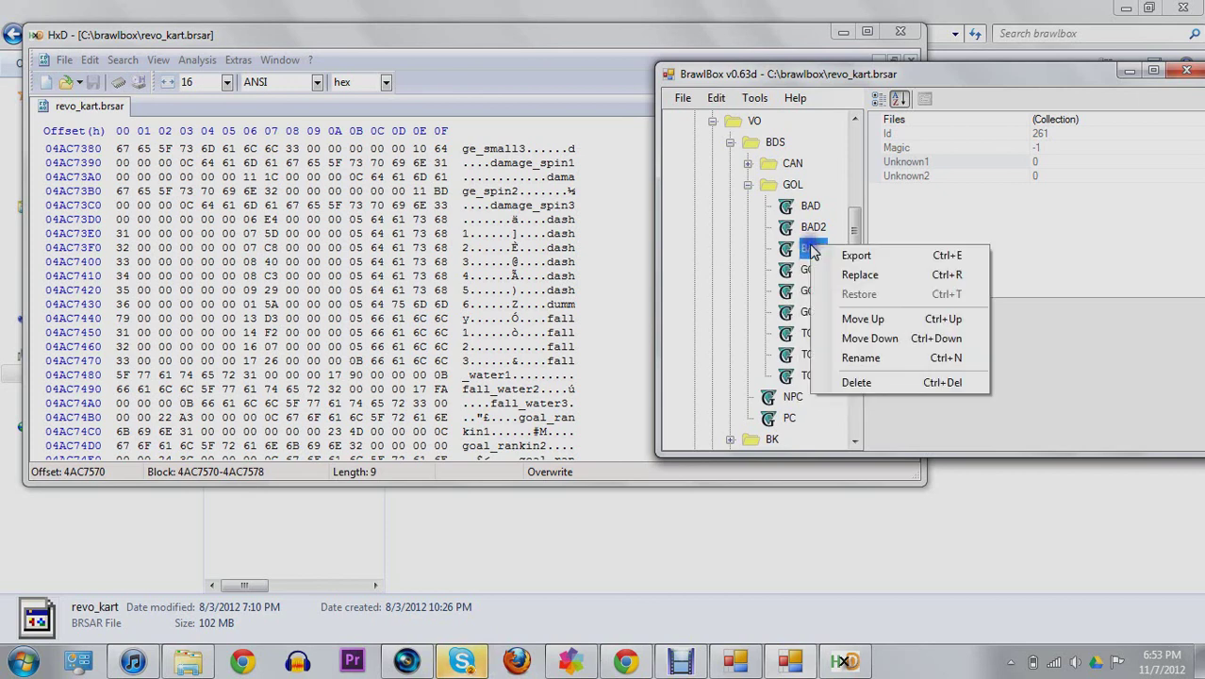
click(880, 100)
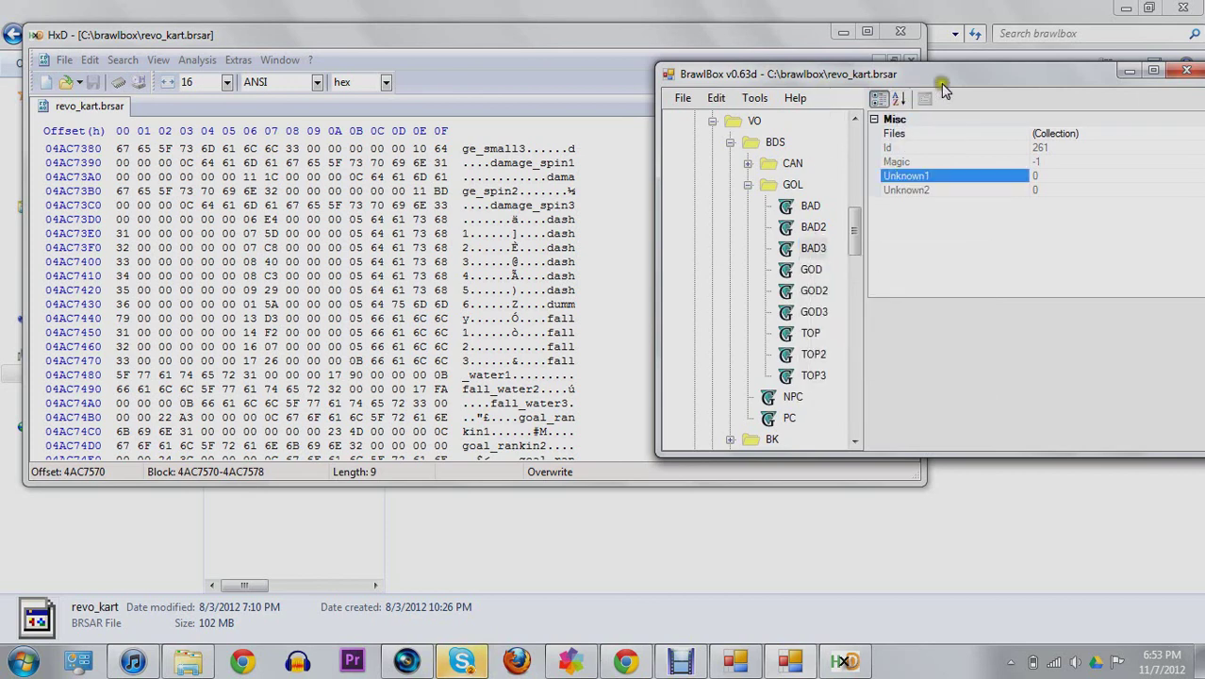
Step: Reposition the BrawlBox window over the hex editor and examine the commands offered for the BAD3 and BAD2 groups
drag(949, 76, 789, 61)
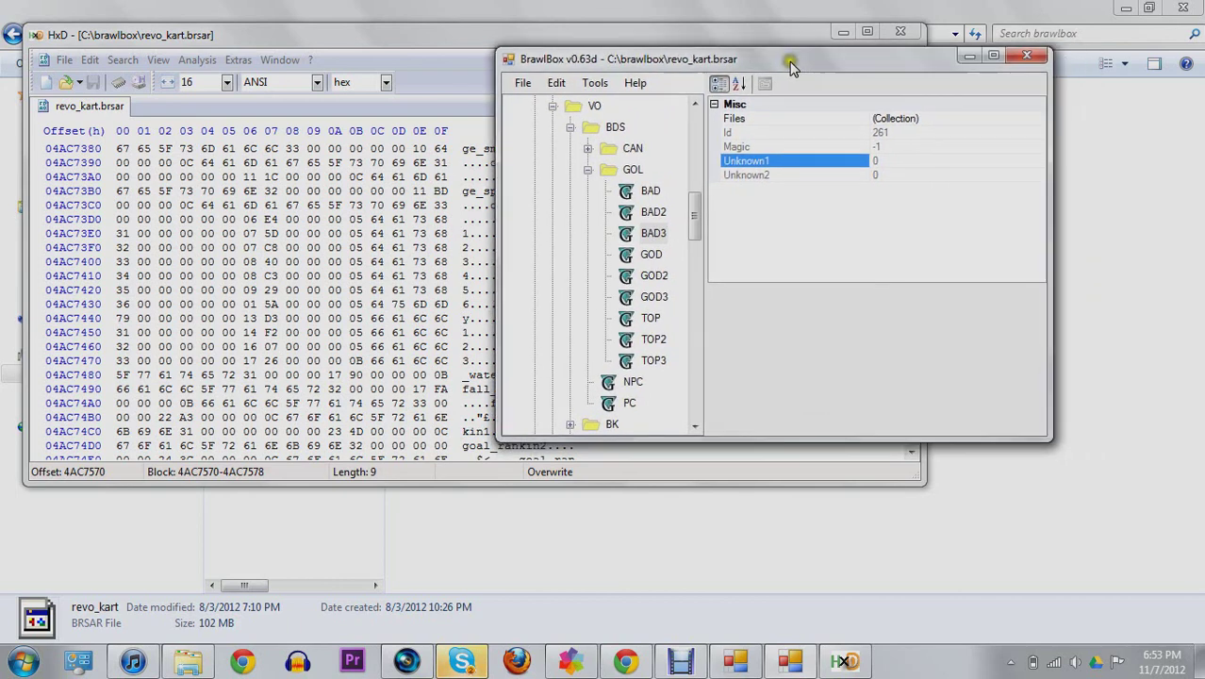
click(652, 233)
right_click(652, 238)
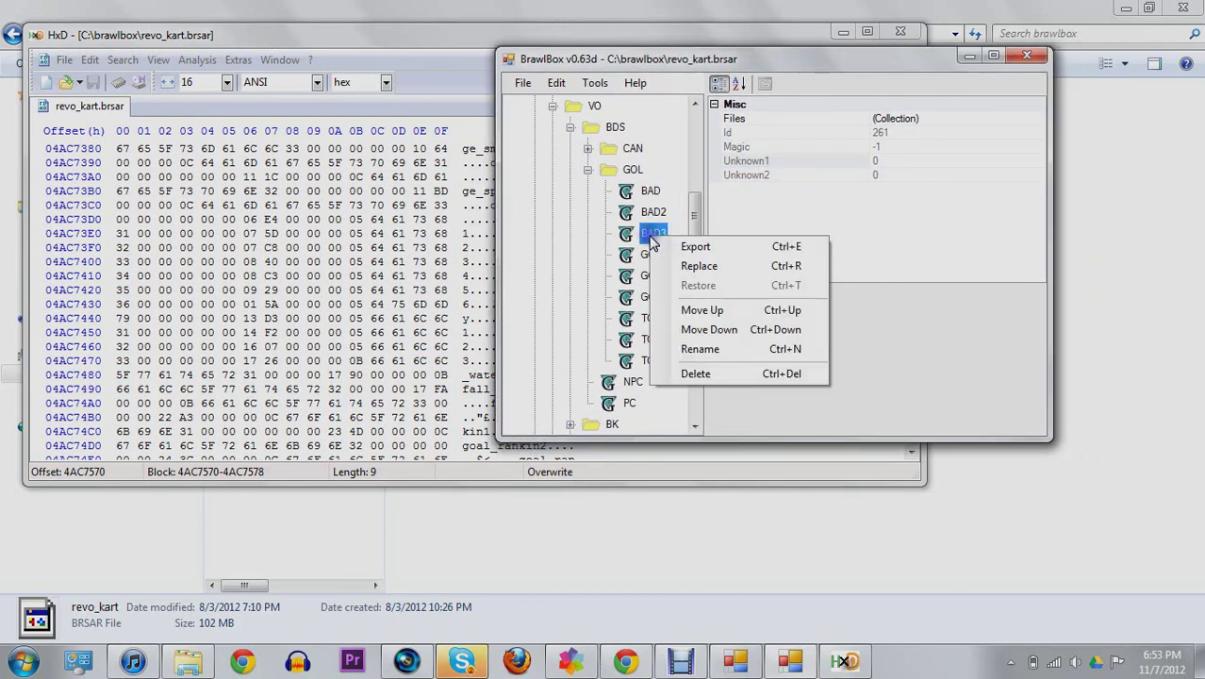
click(649, 230)
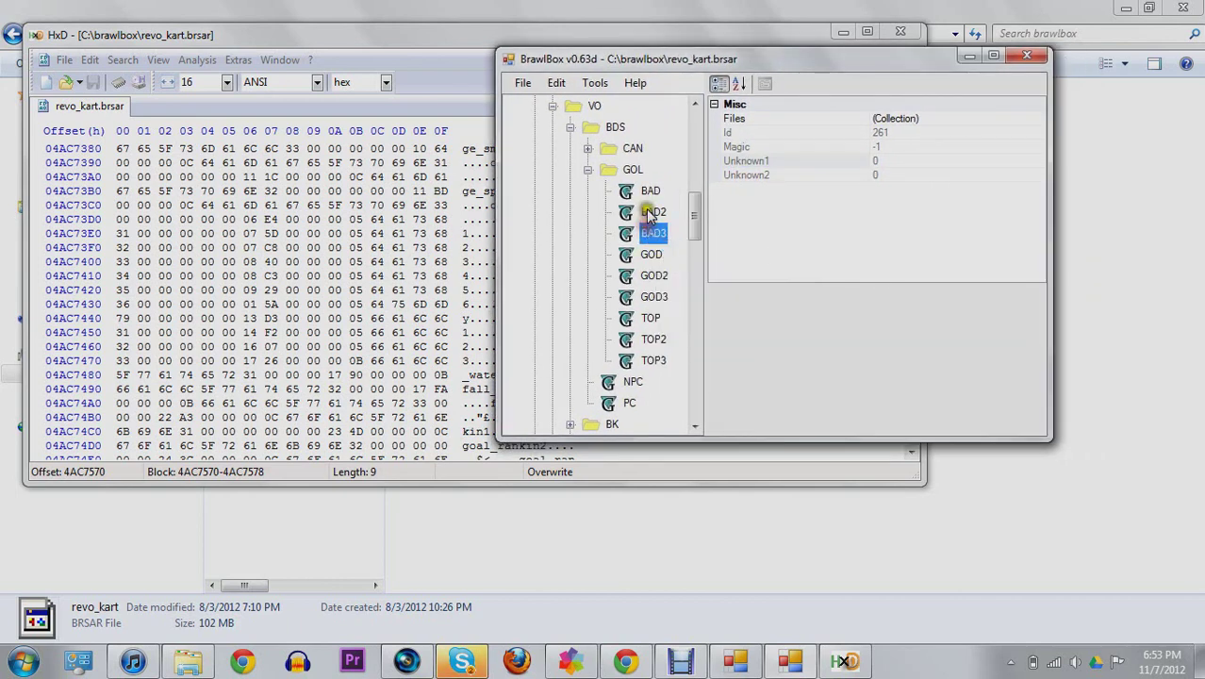
click(648, 214)
right_click(648, 216)
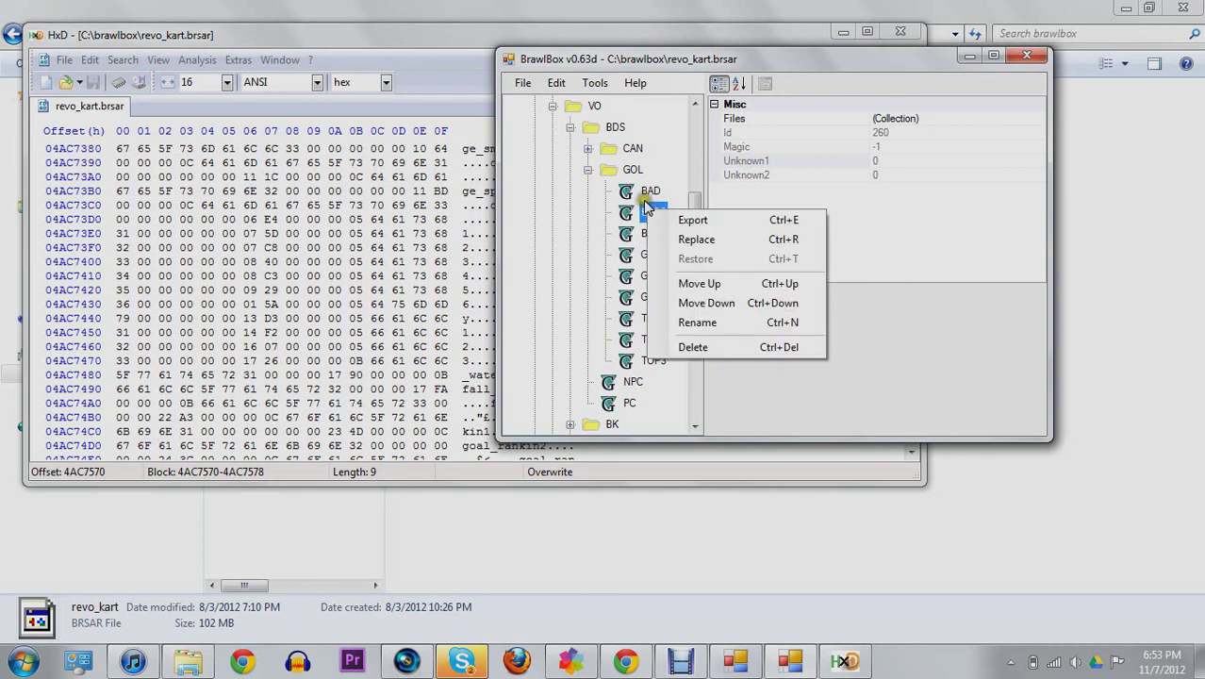
Step: Inspect the properties of the BAD and GOD3 groups in the GOL folder, ending with BAD selected
click(647, 195)
click(647, 196)
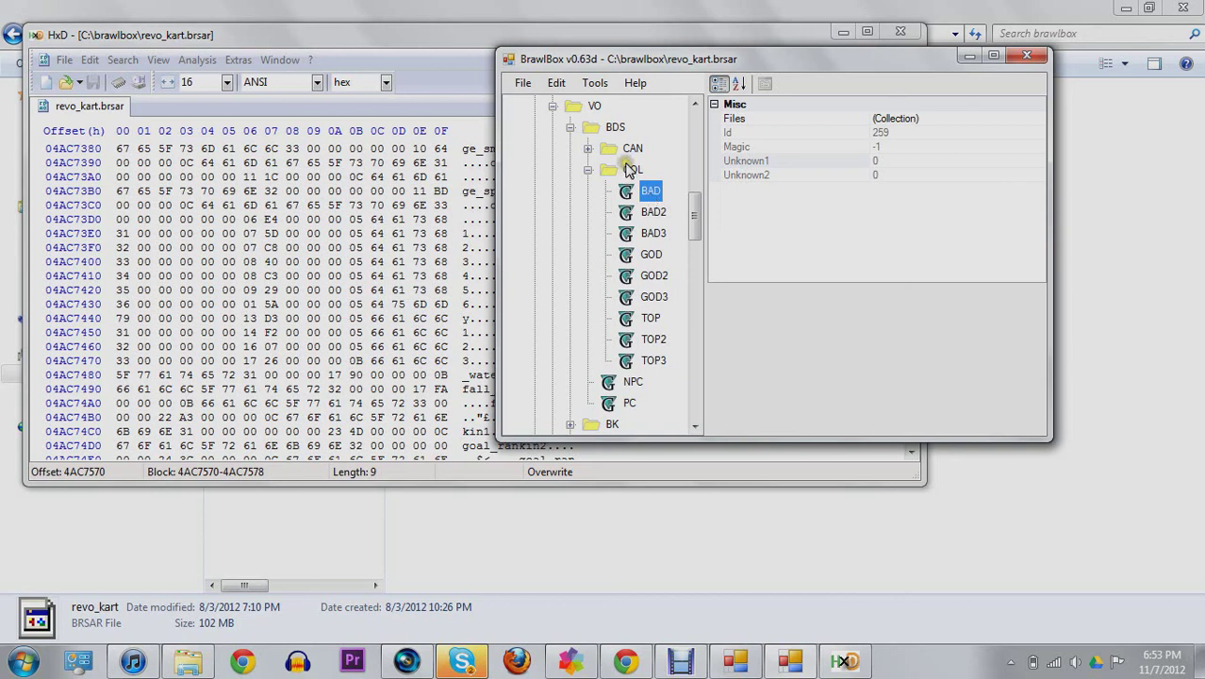
right_click(632, 170)
click(687, 308)
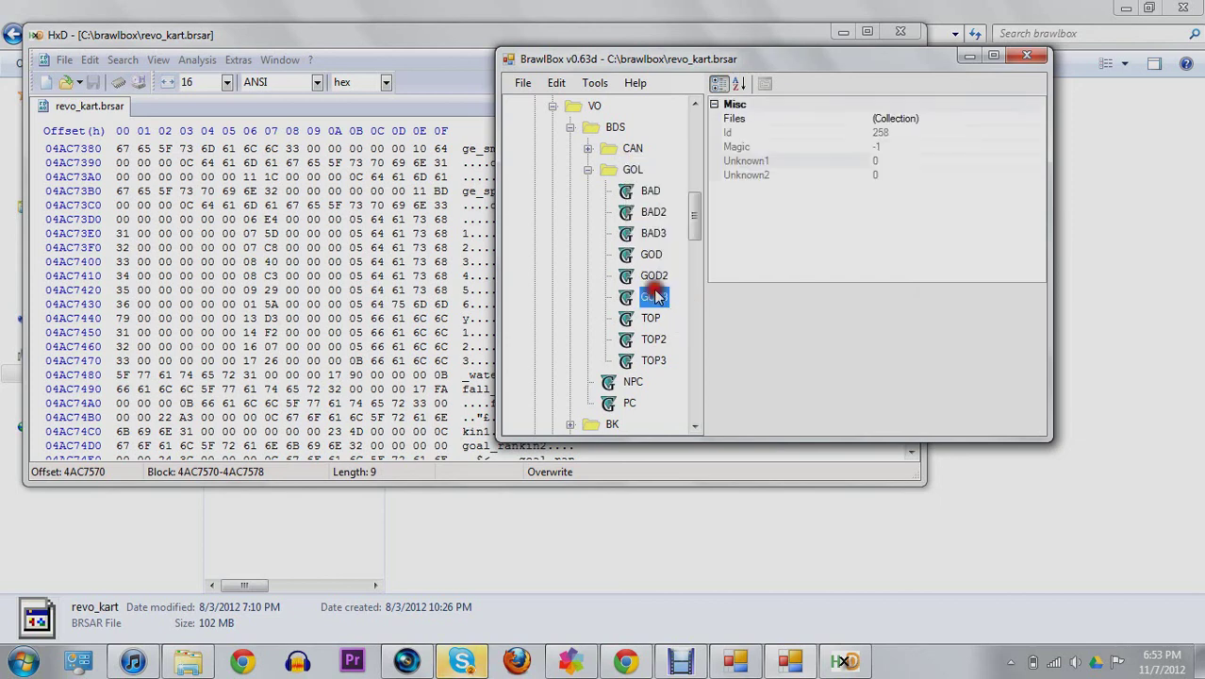
click(646, 194)
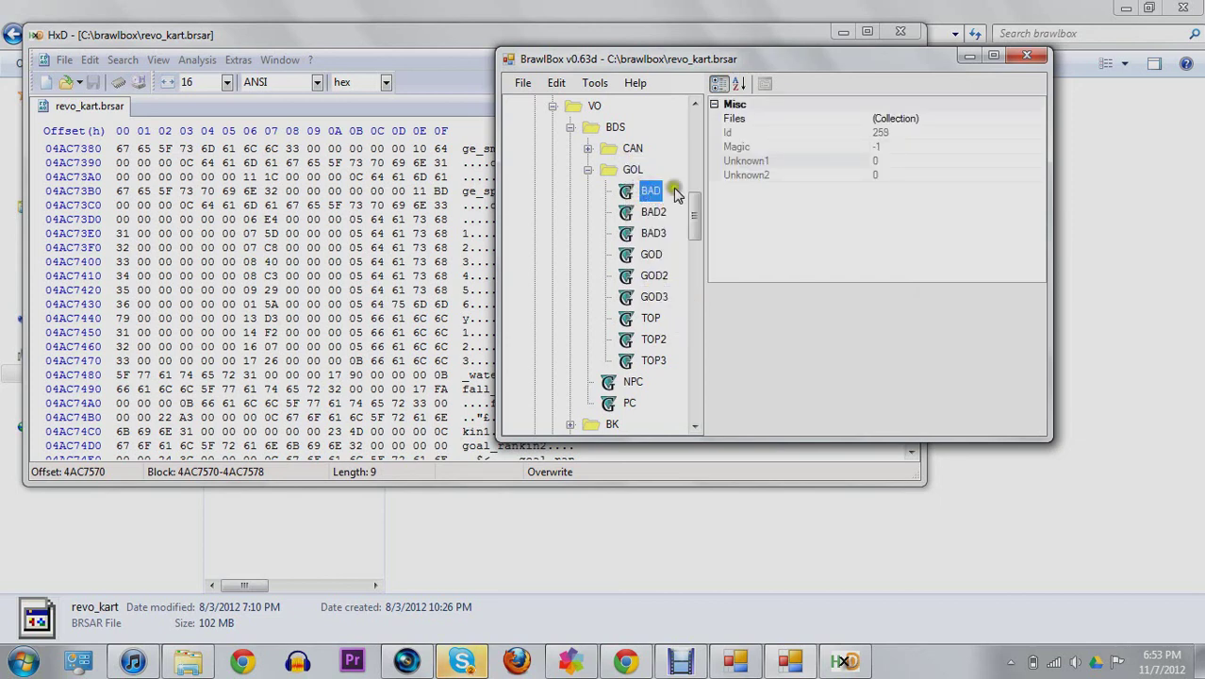
Step: Collapse the BNK and GRP folders of revo_kart and expand the VOICE folder to its LABEL contents
drag(694, 198, 695, 125)
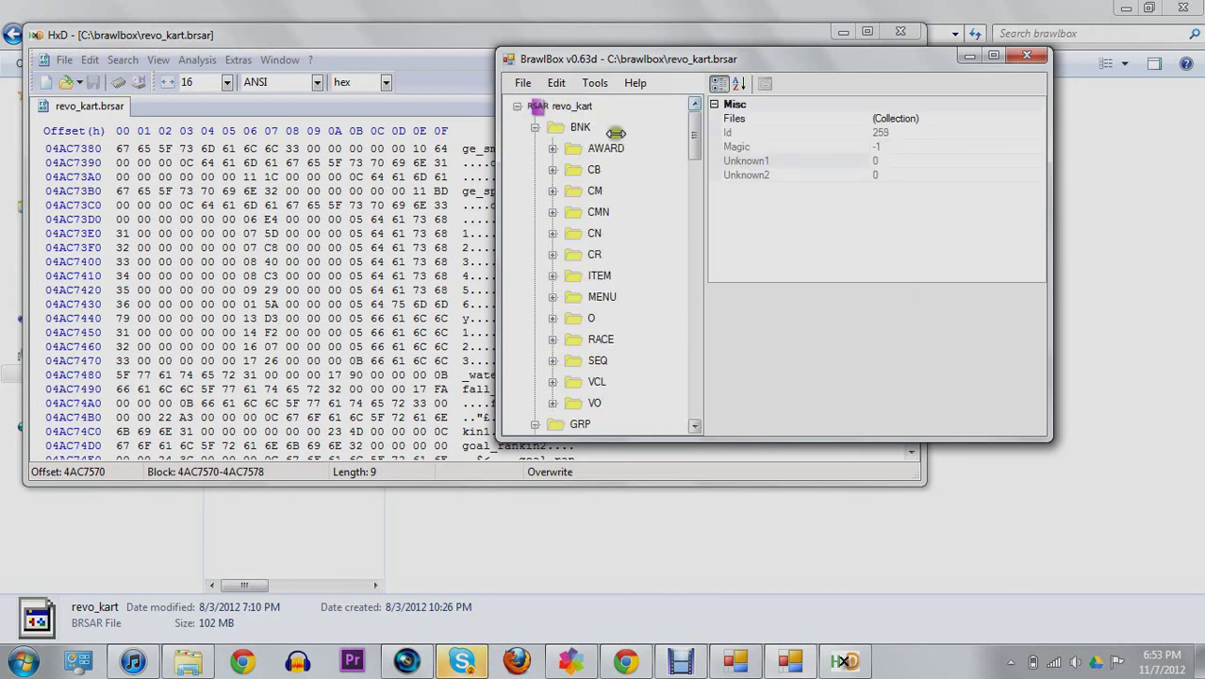
click(534, 127)
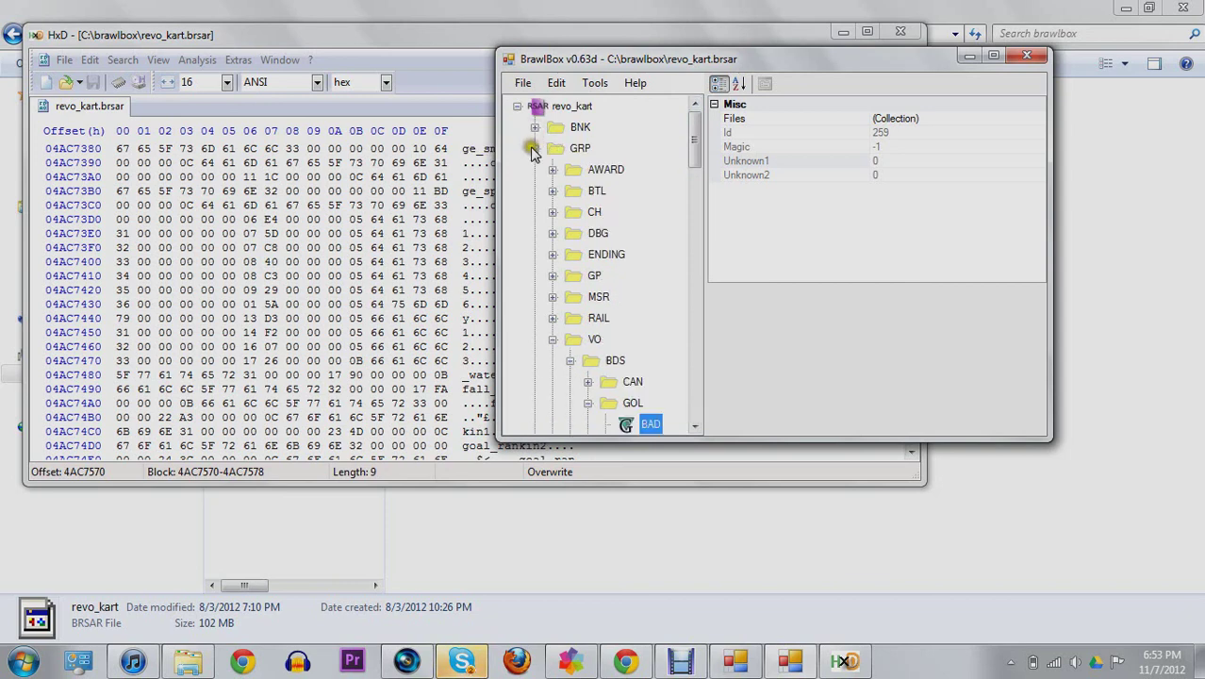
click(534, 148)
click(535, 297)
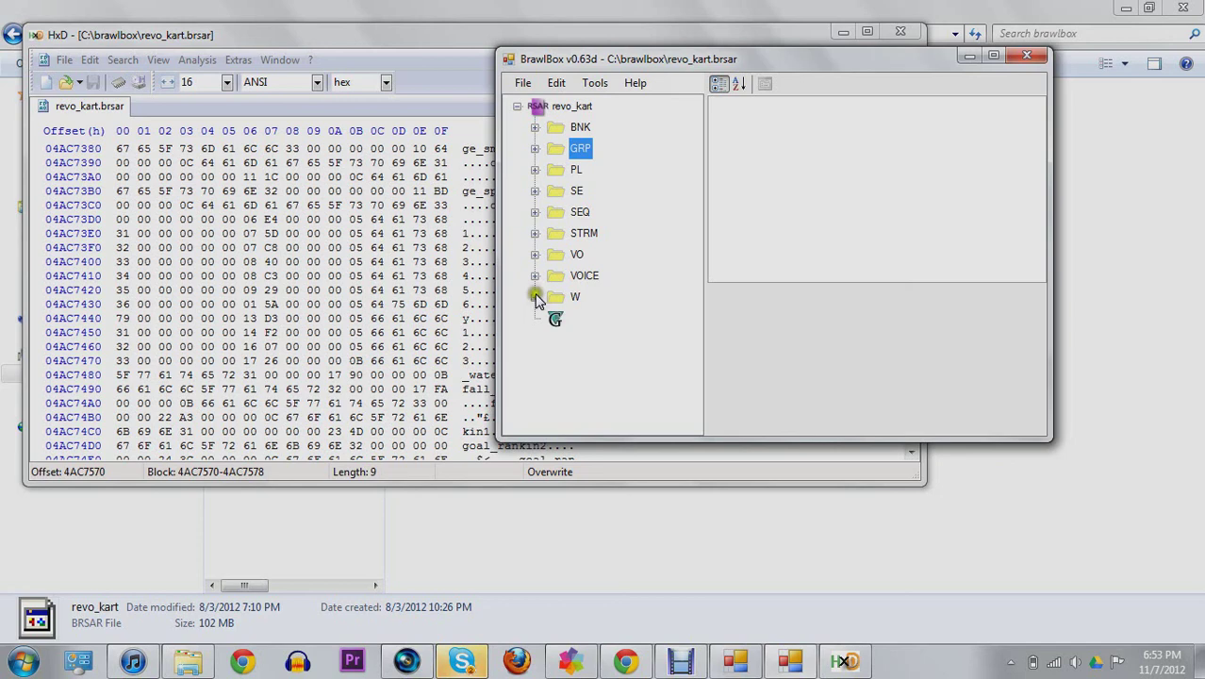
click(535, 276)
click(553, 297)
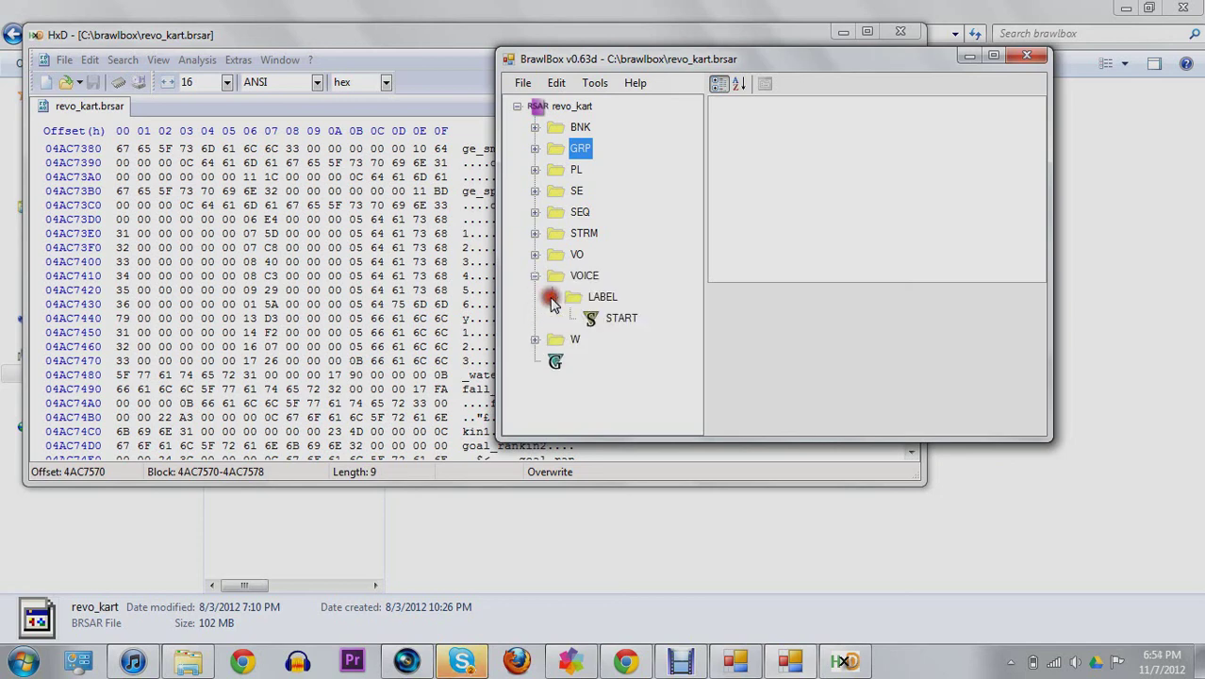
Step: Select the START voice label, expand the W folder to its BGM sounds, and compare the properties of FAN and TITLE
click(596, 320)
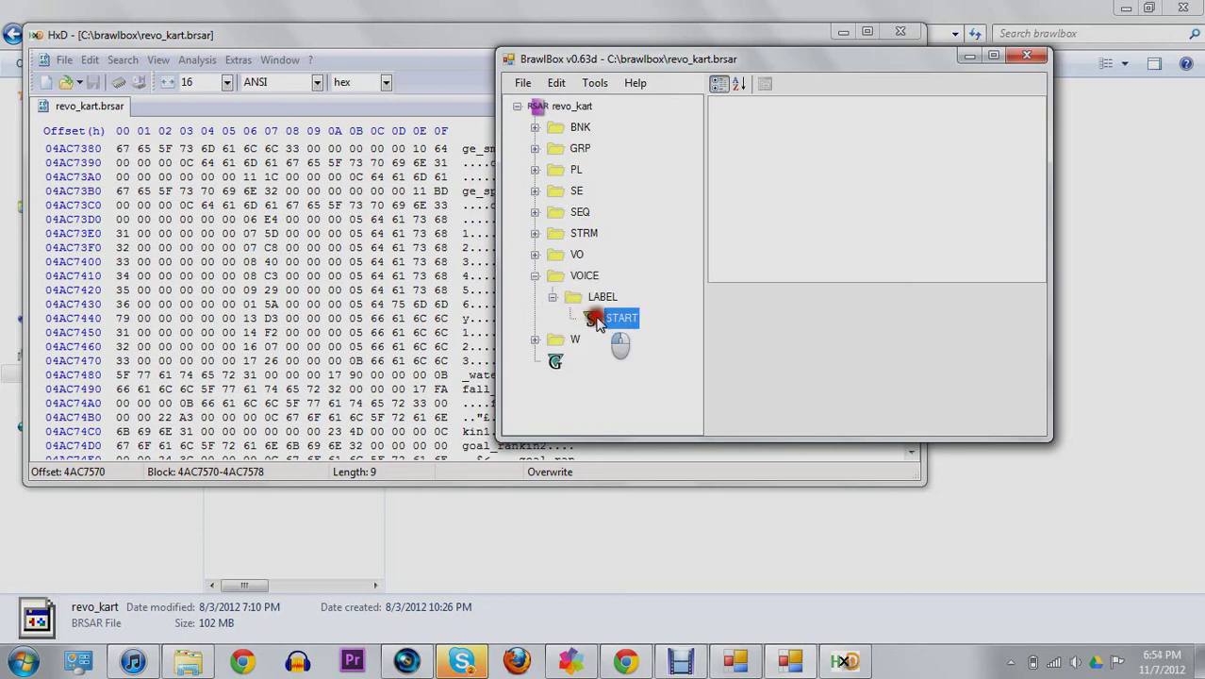
click(535, 339)
click(630, 382)
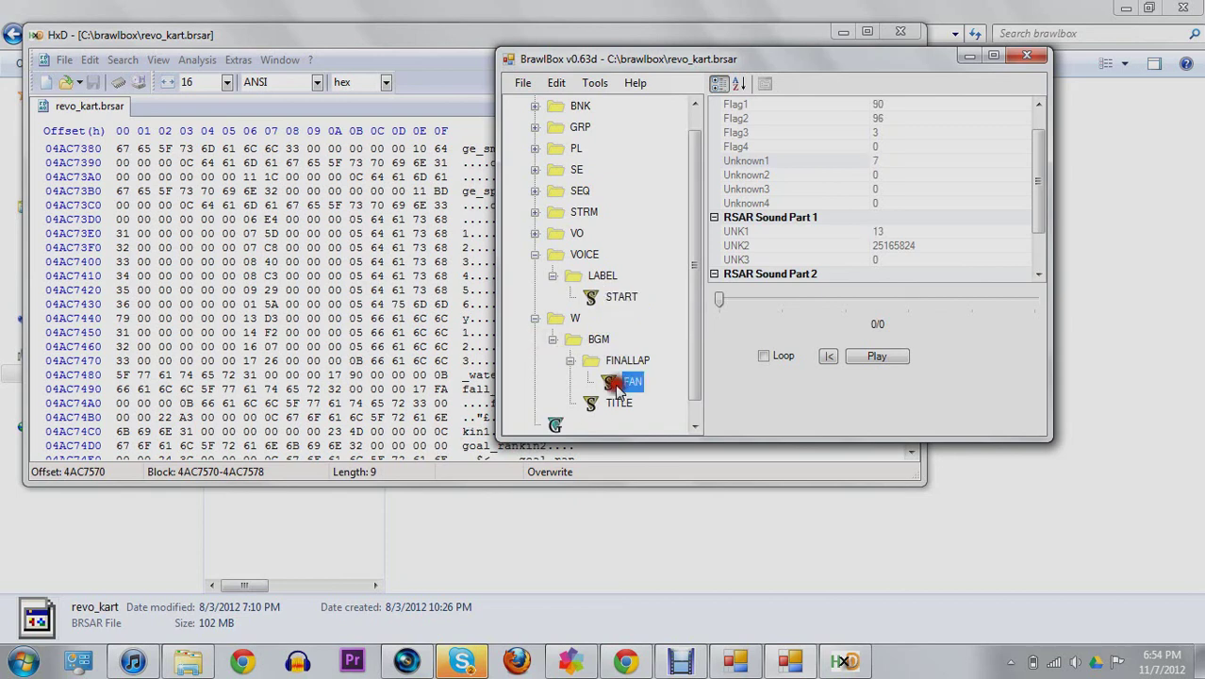
click(618, 402)
click(624, 382)
click(618, 403)
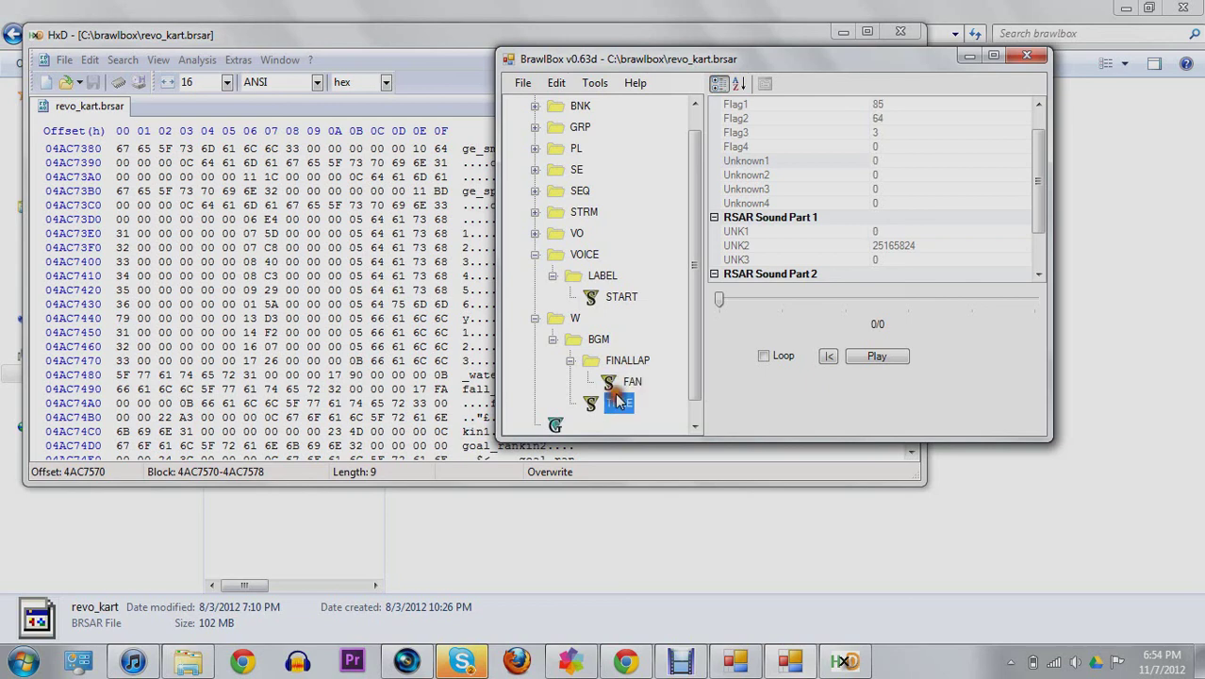
click(629, 381)
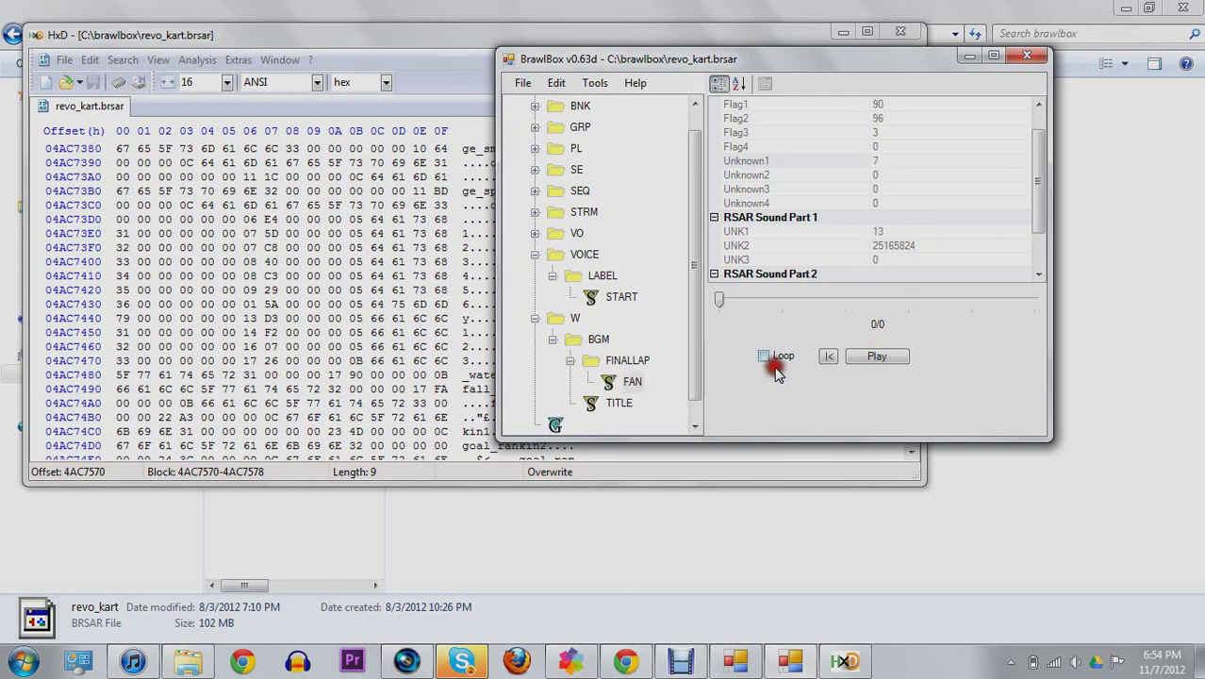
Step: Compare the RSAR Sound properties of FAN and TITLE from the FileId entry down, ending with FAN selected
drag(1037, 220, 1050, 120)
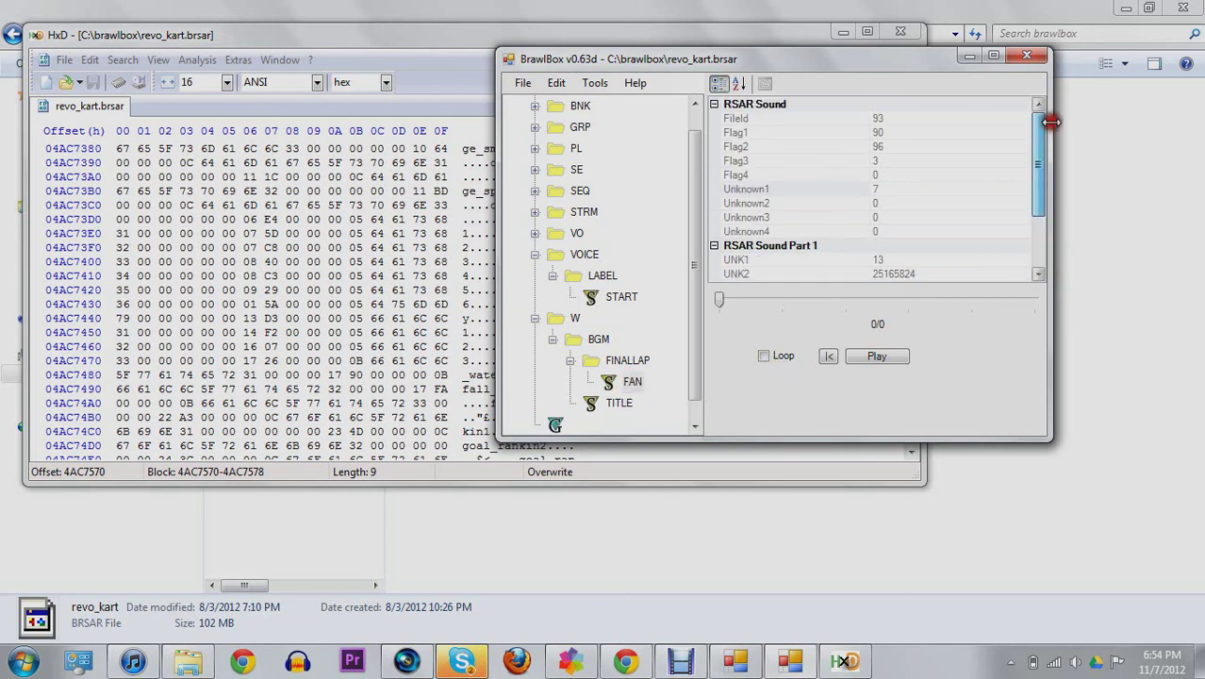
click(627, 381)
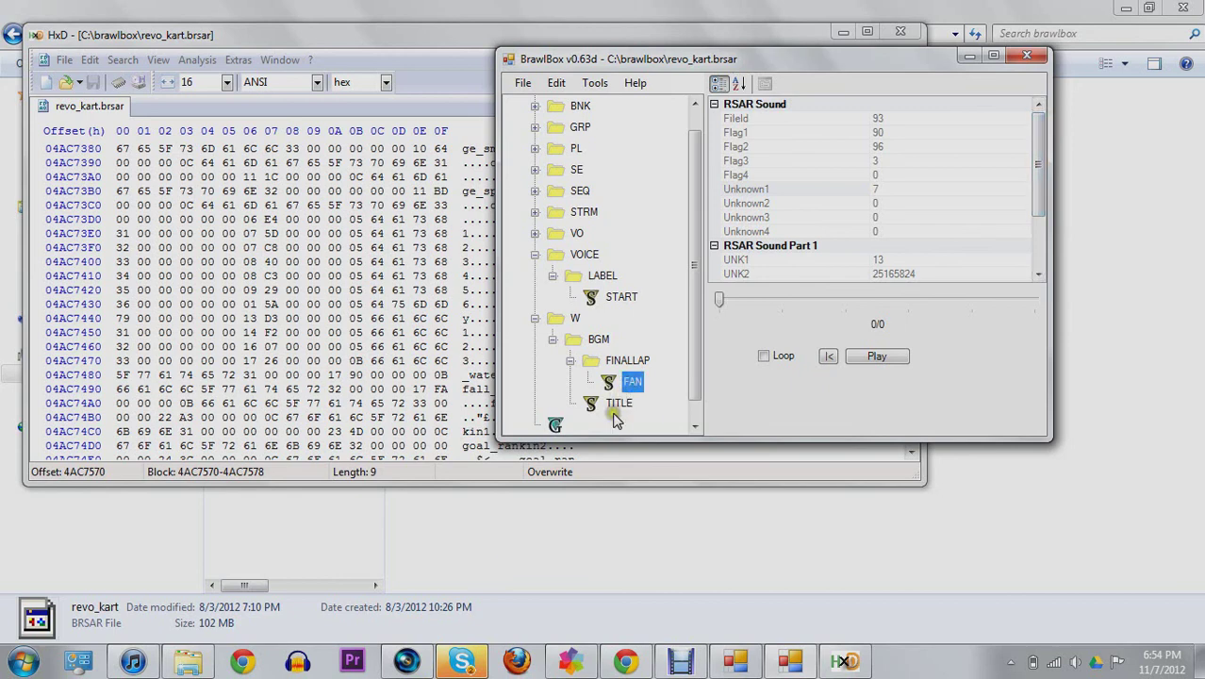
click(617, 406)
click(629, 382)
click(620, 405)
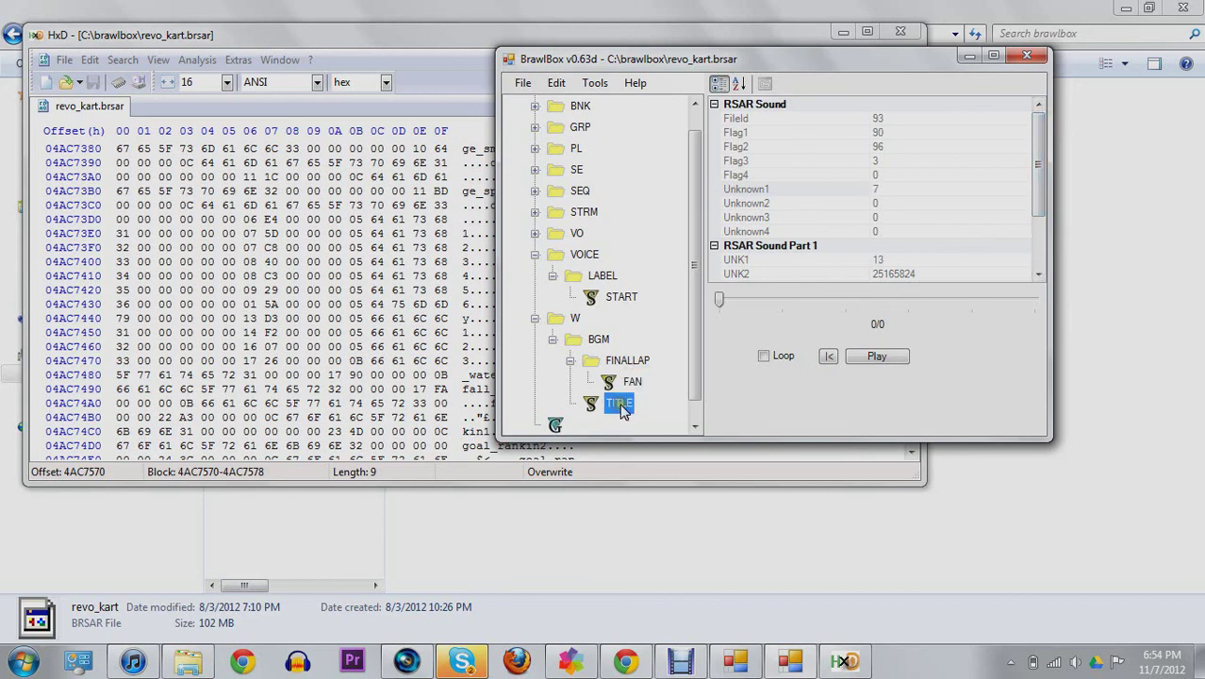
click(629, 380)
click(615, 408)
click(629, 382)
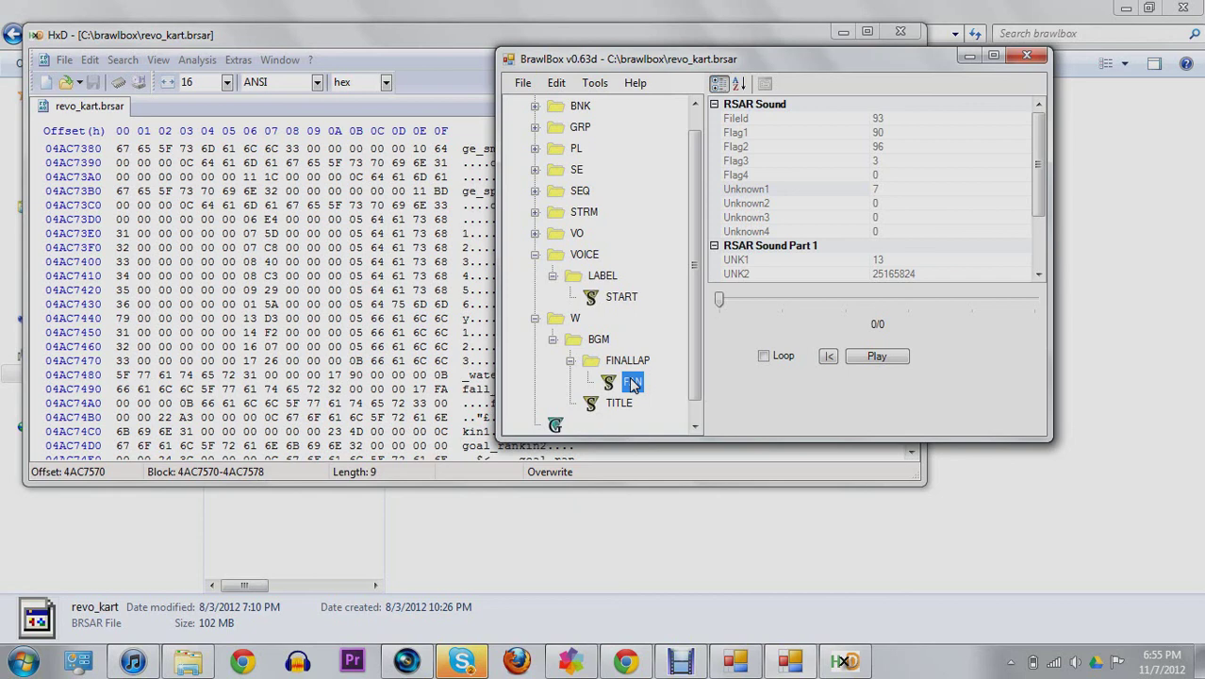
Step: Switch to the brawlbox folder in Windows Explorer and widen the file list to show the date modified and type columns
click(694, 534)
click(287, 457)
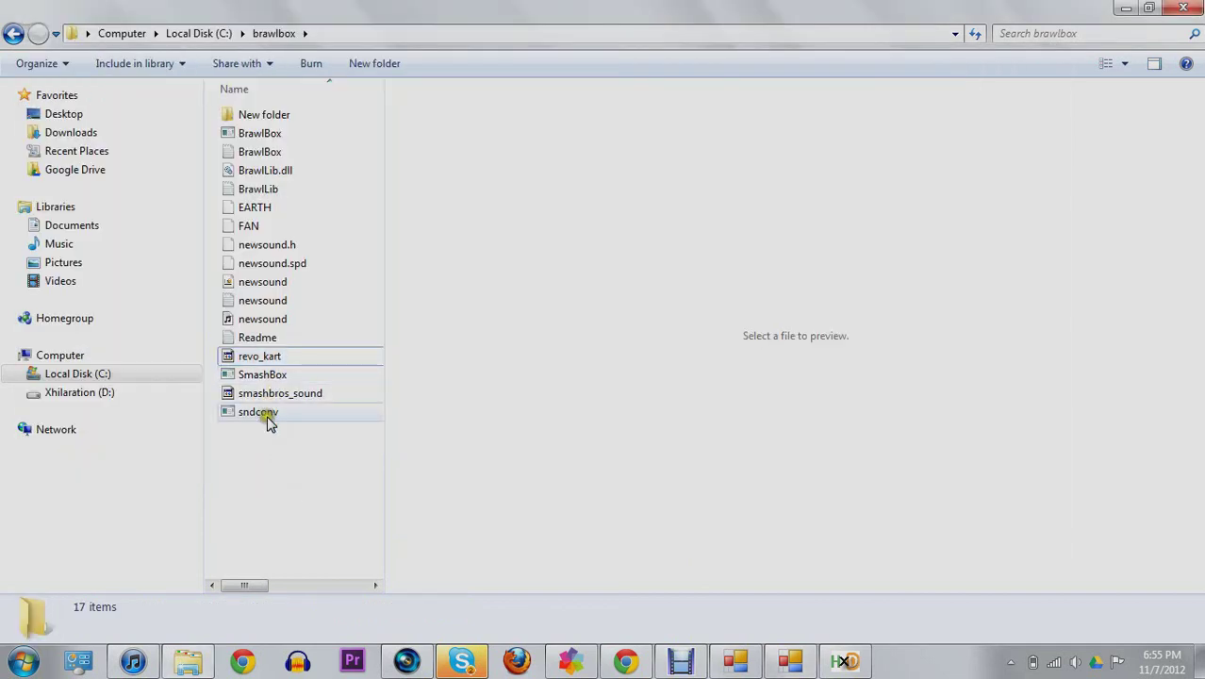
click(267, 418)
drag(275, 457, 315, 98)
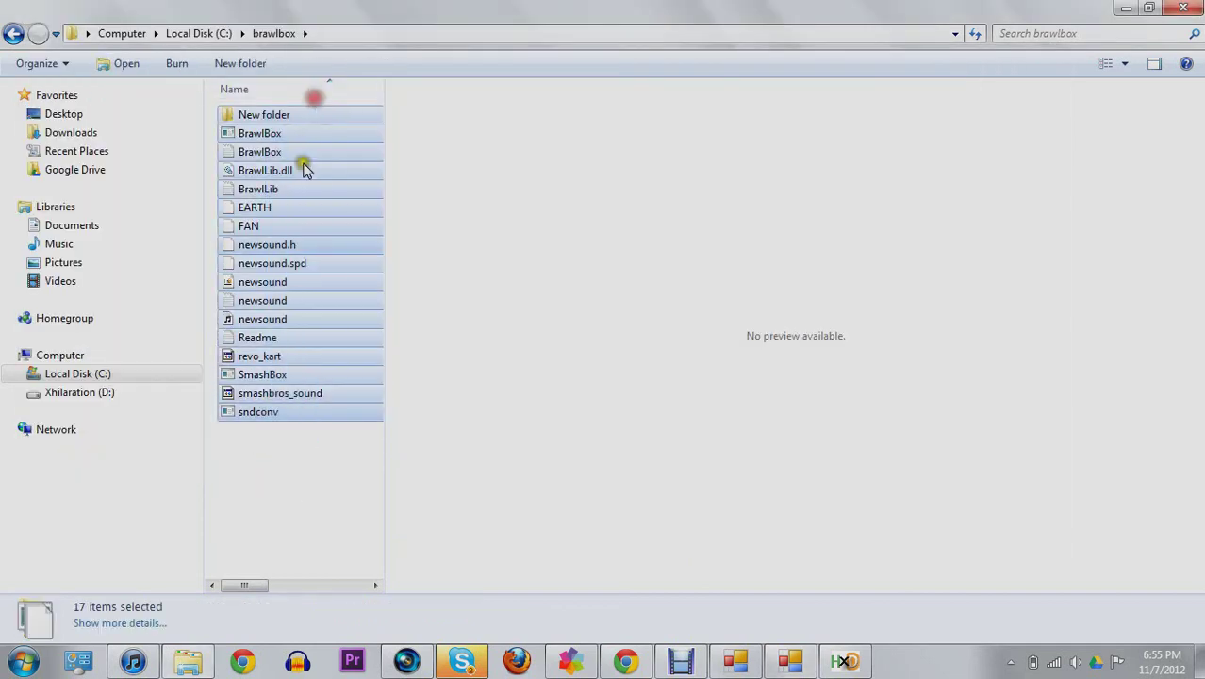
click(259, 506)
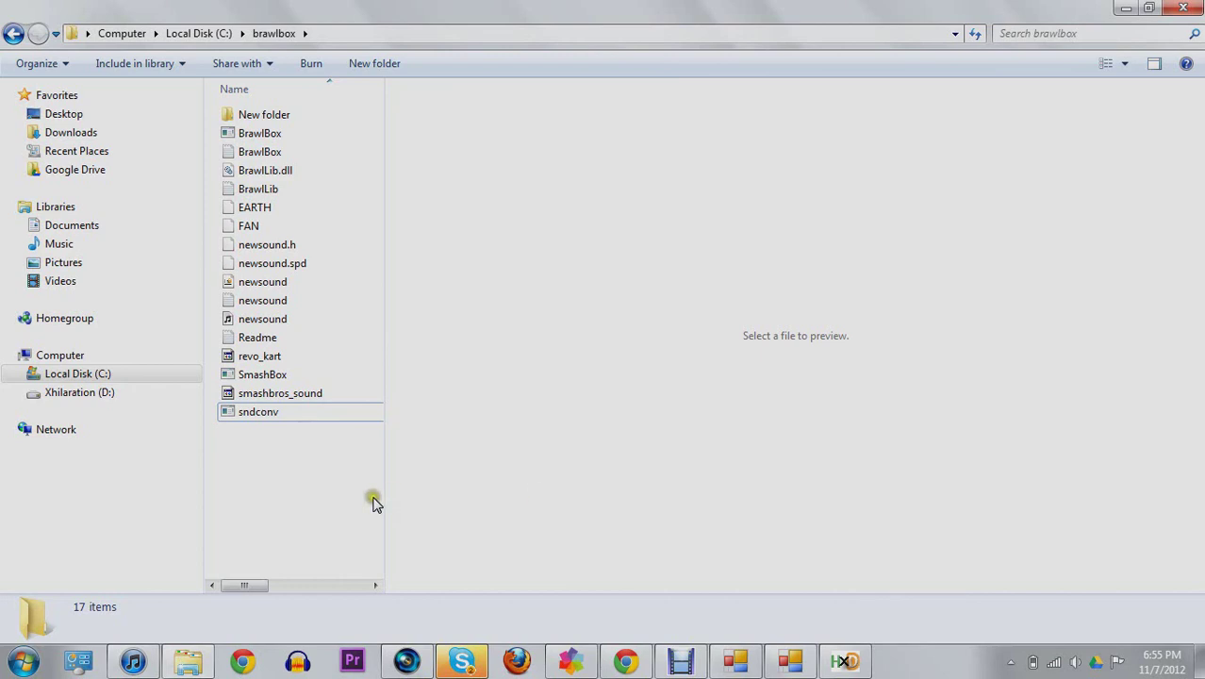
drag(292, 441, 322, 115)
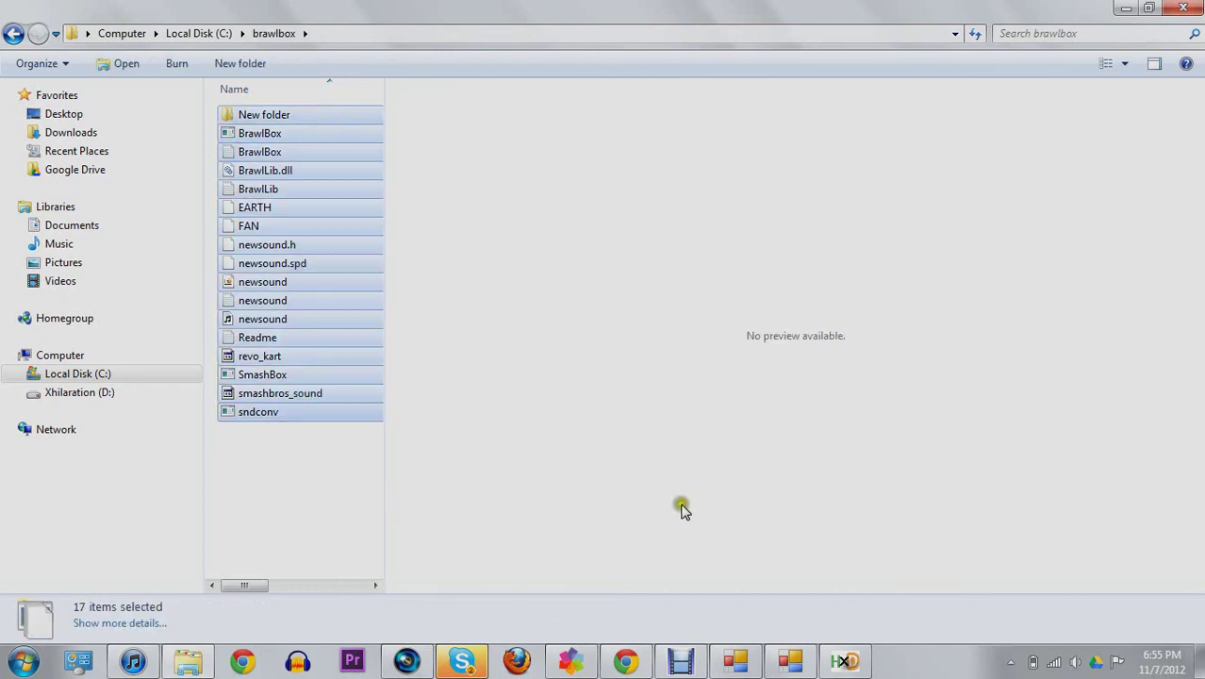
drag(383, 482, 647, 478)
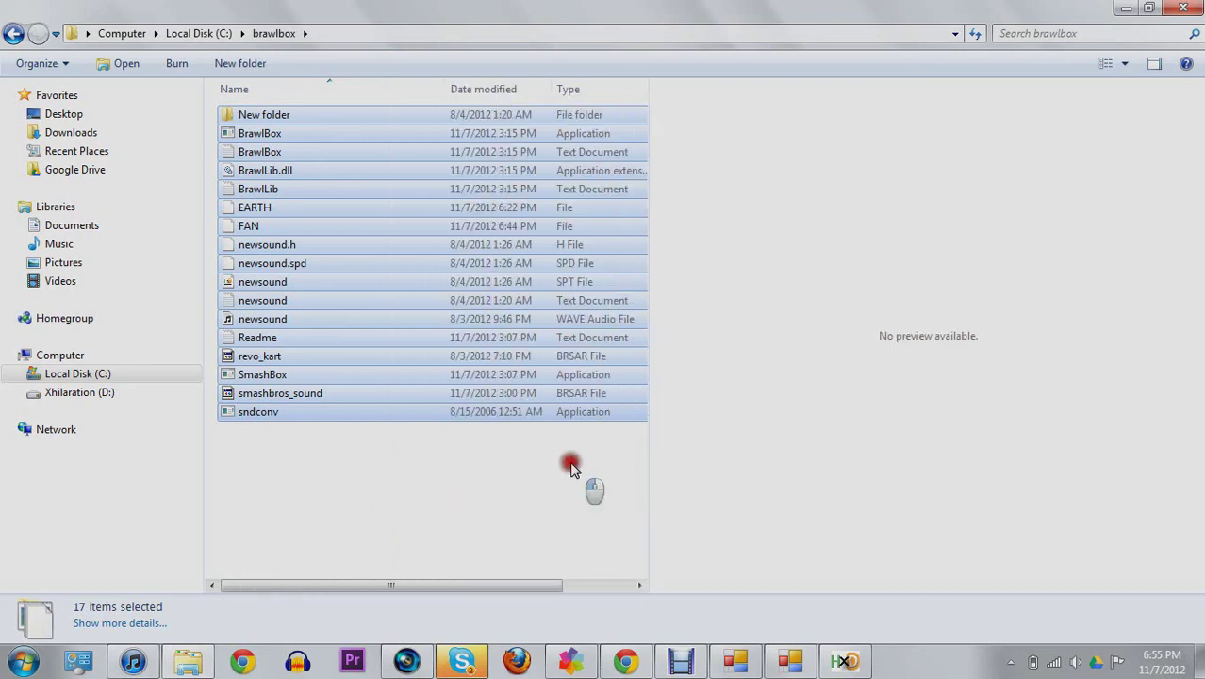
click(571, 466)
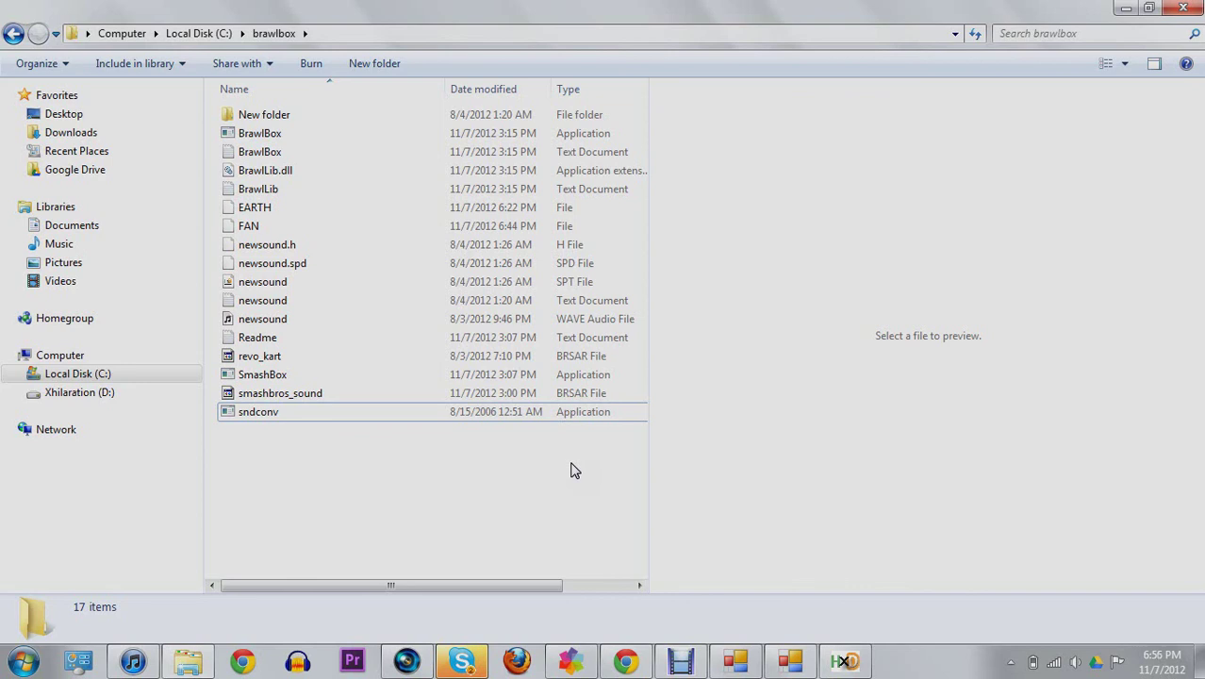
click(944, 577)
drag(430, 452, 419, 234)
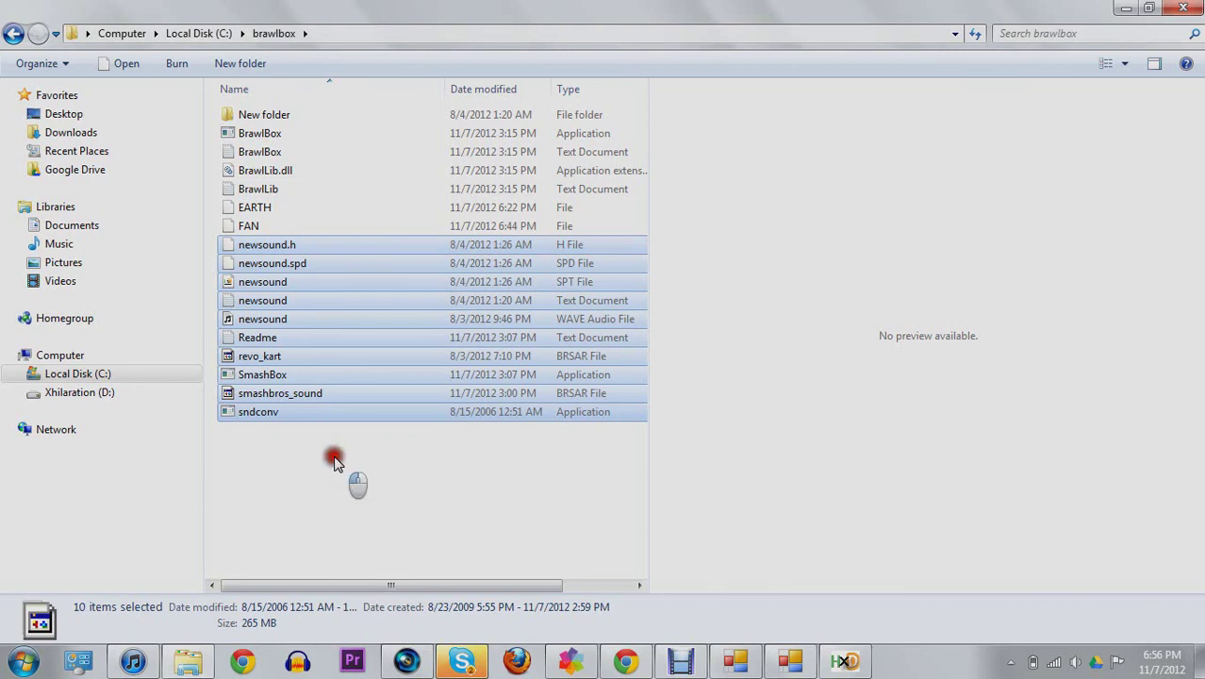
click(335, 460)
drag(330, 443, 344, 104)
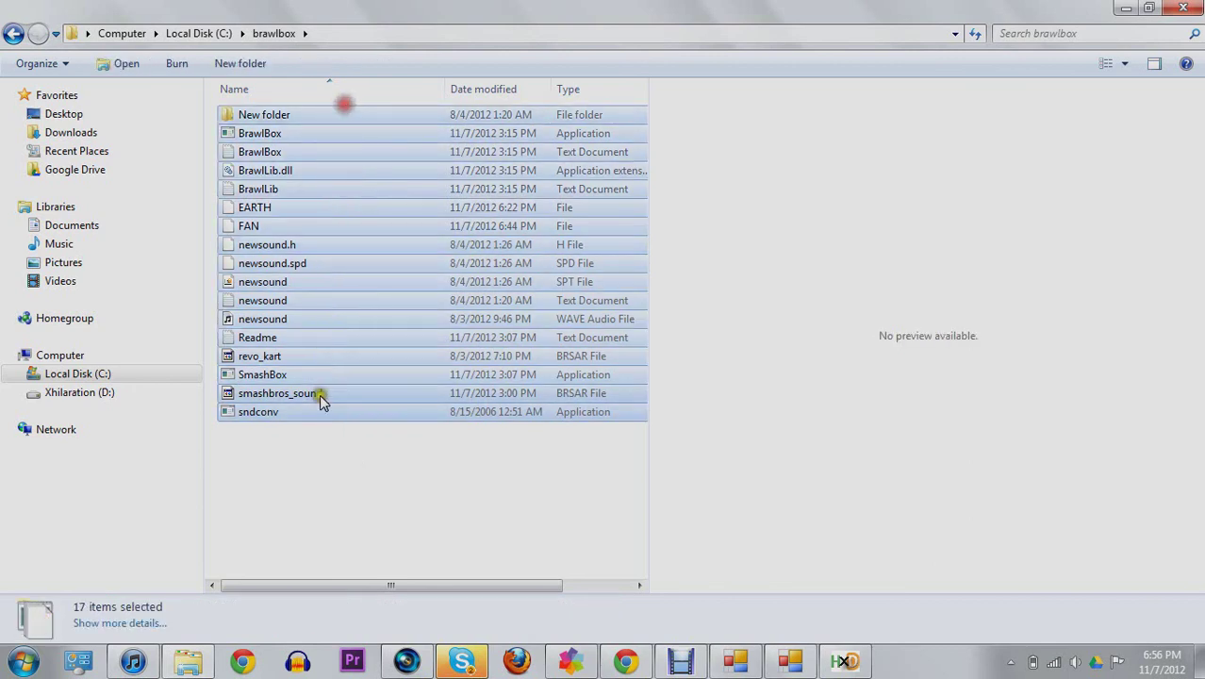
click(301, 488)
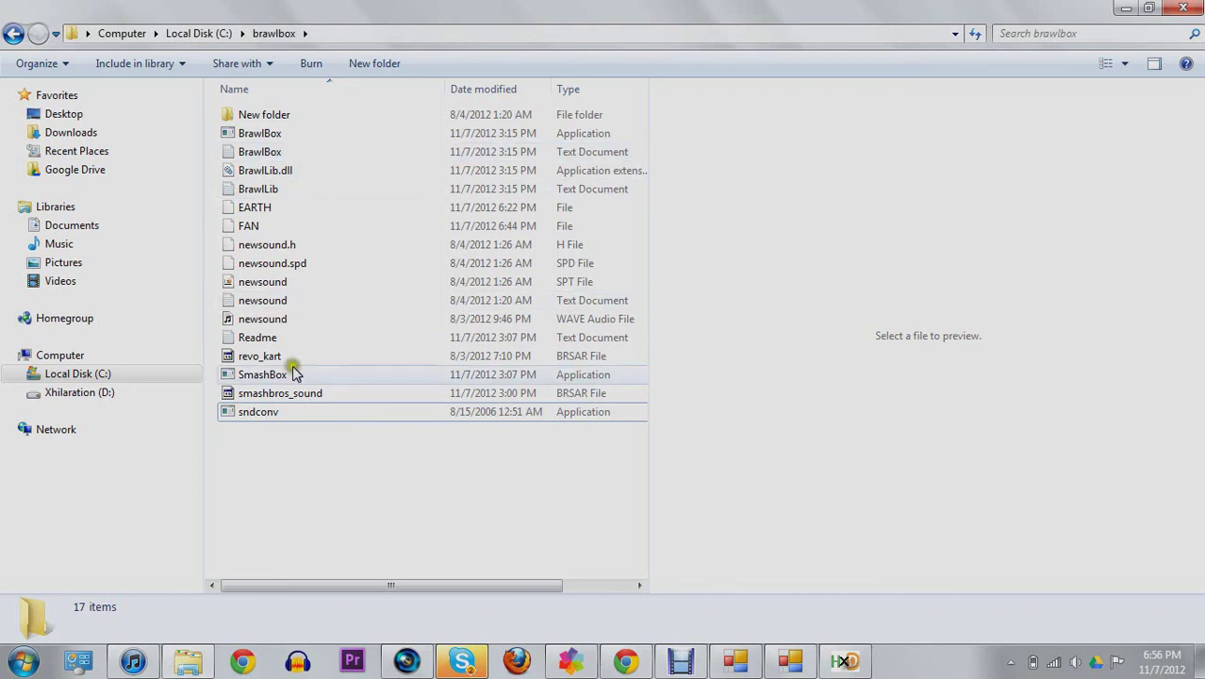
drag(283, 443, 295, 111)
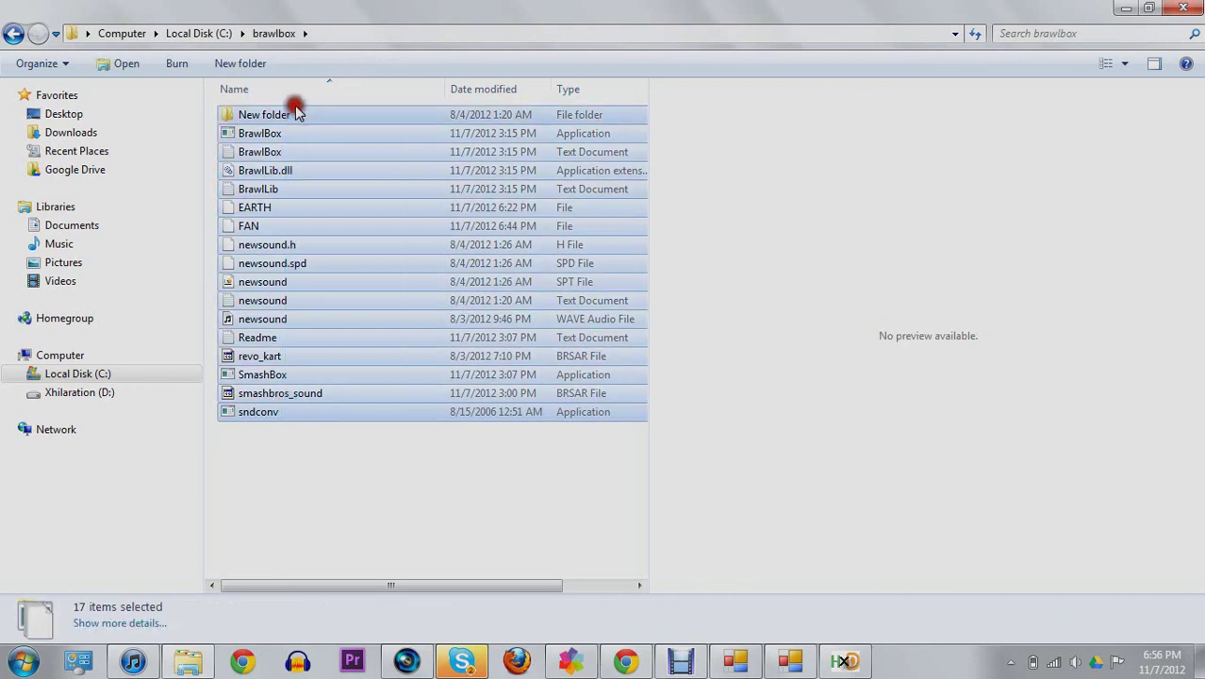
click(282, 495)
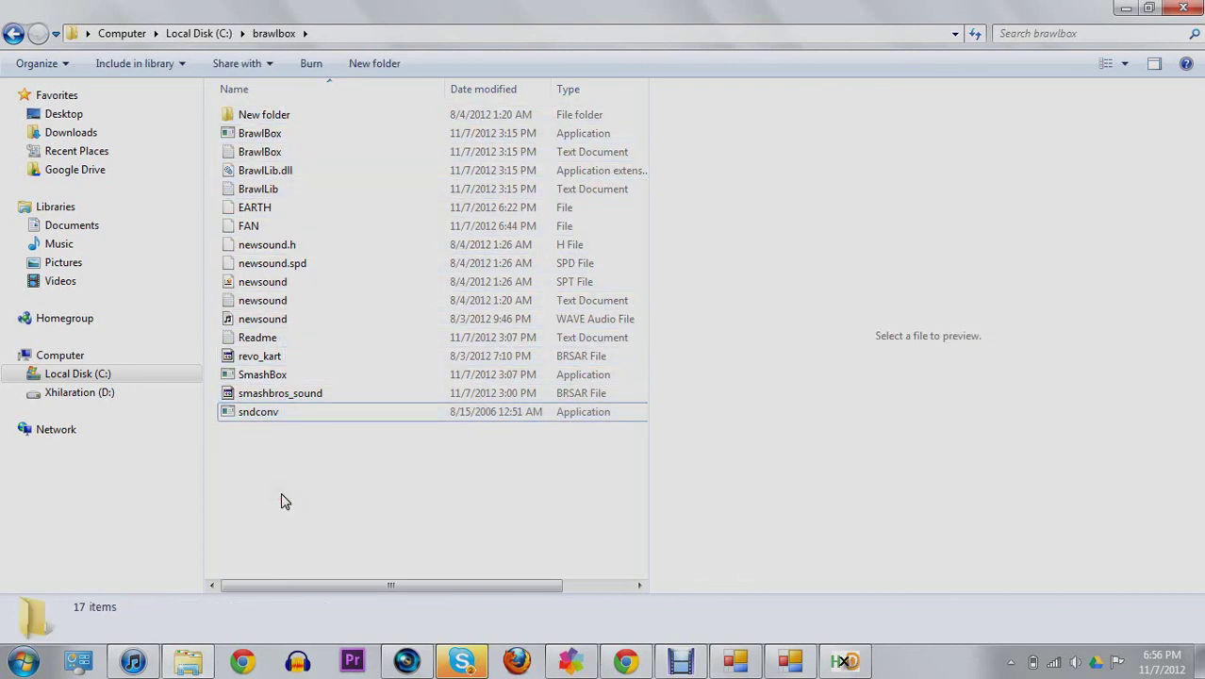
click(281, 493)
click(283, 439)
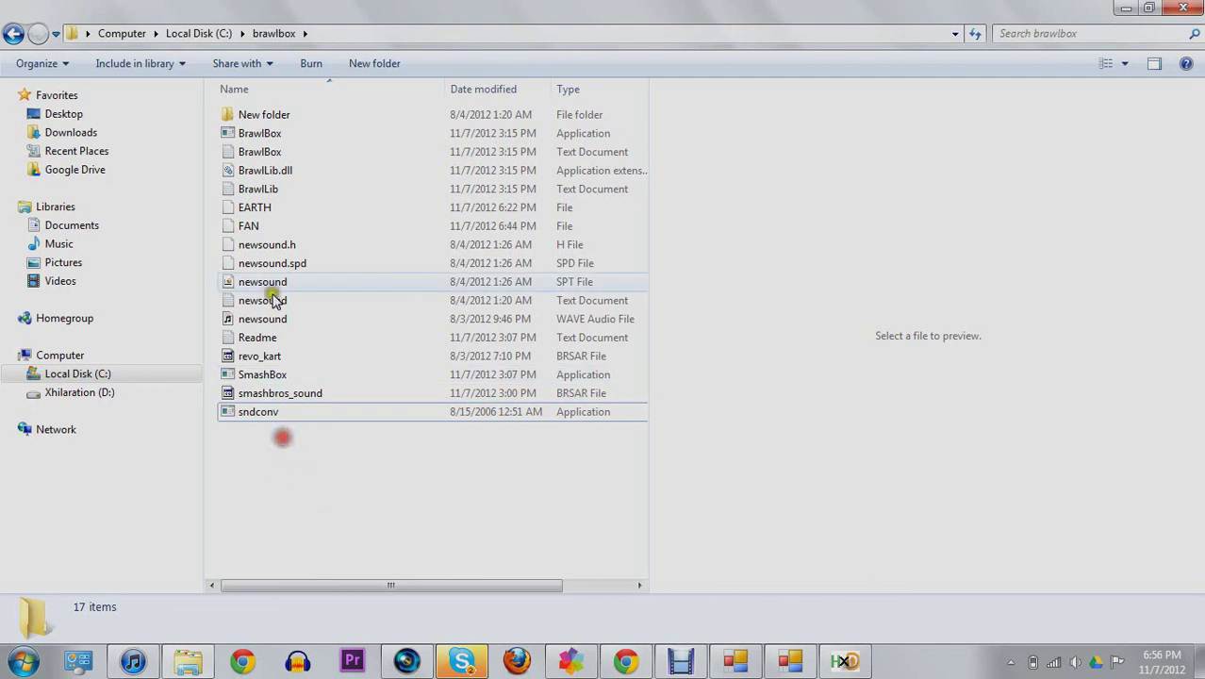
click(291, 481)
drag(292, 481, 309, 110)
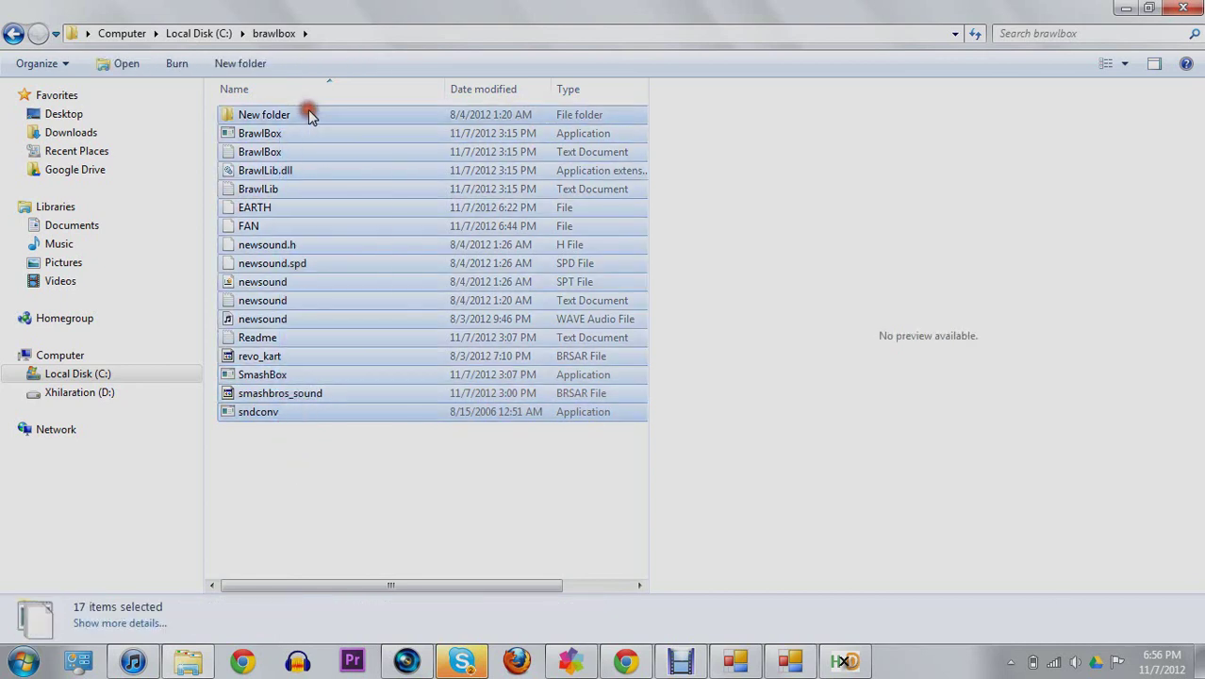
click(270, 485)
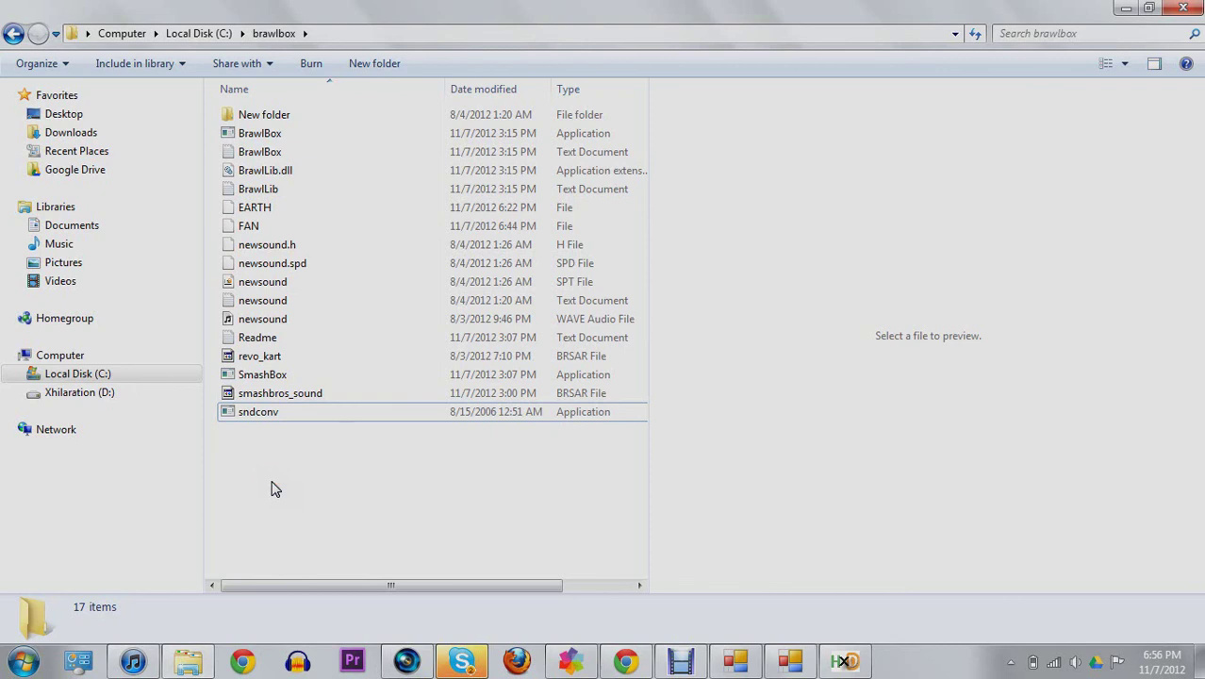
drag(263, 455, 269, 115)
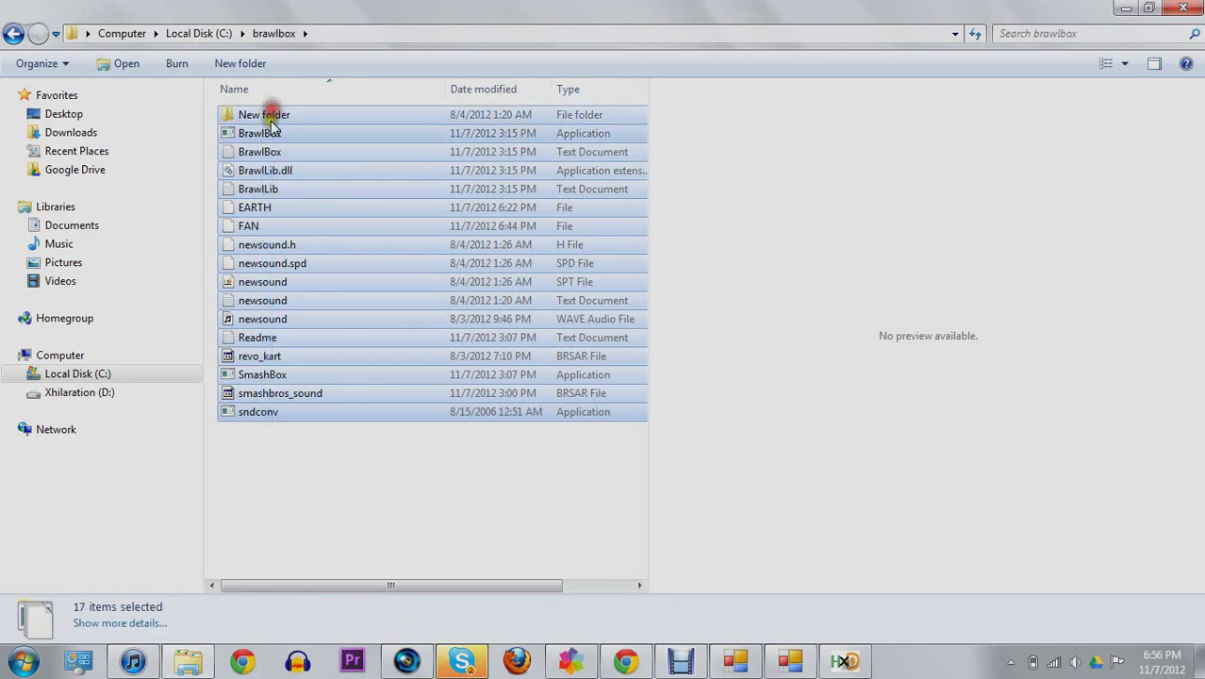
click(260, 521)
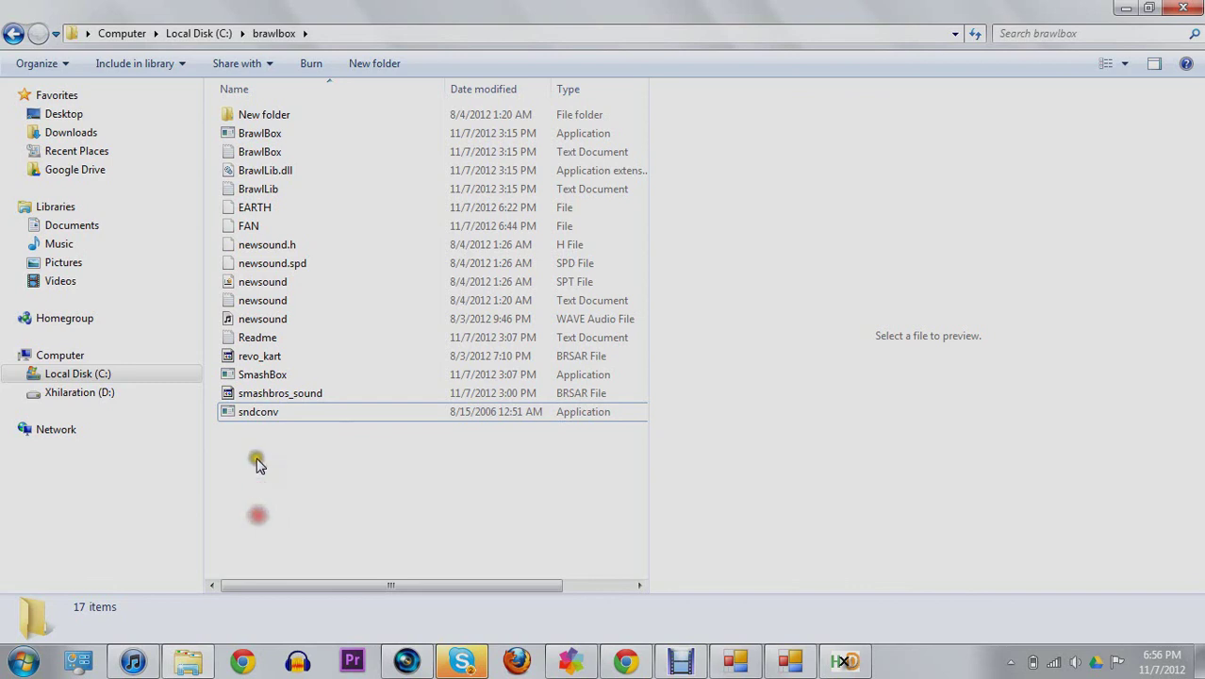
drag(257, 458, 283, 102)
click(339, 469)
drag(274, 449, 268, 102)
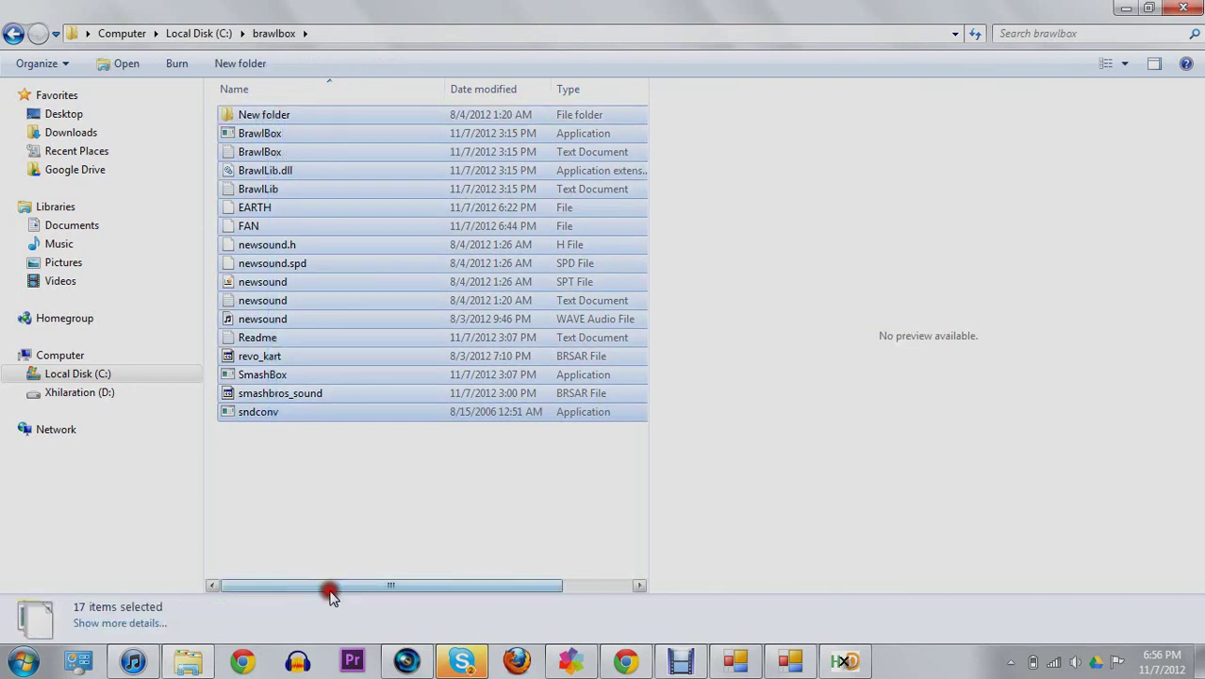
click(312, 485)
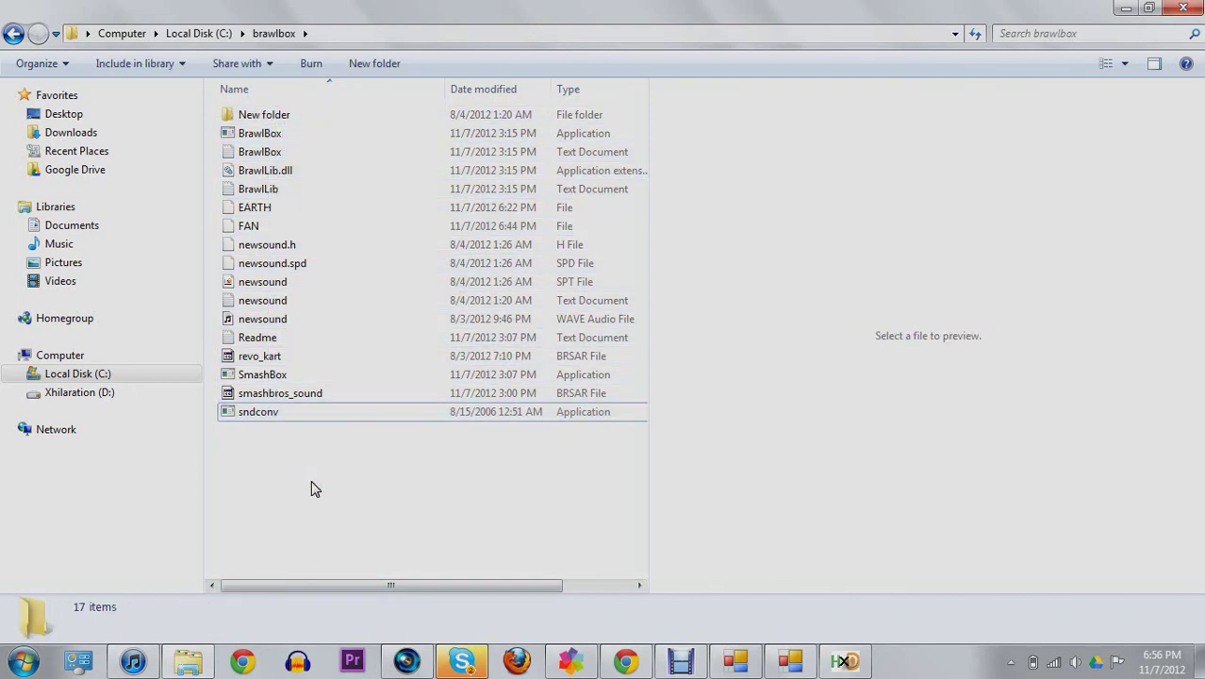